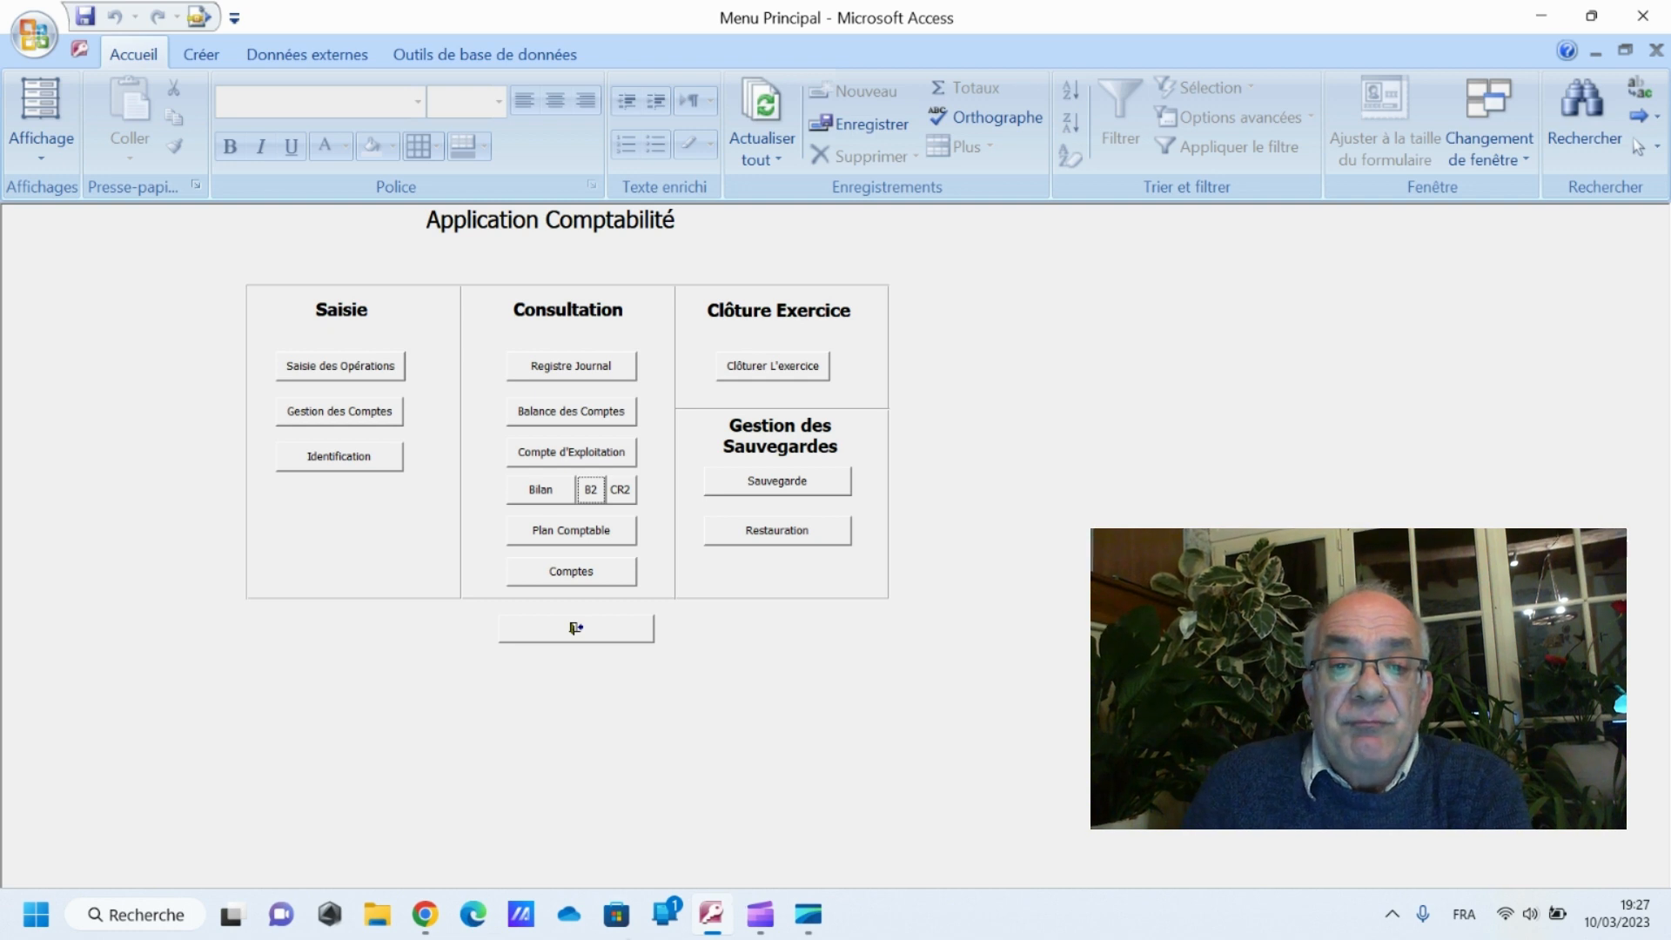
# View the balance sheet (Bilan) report at readable size, examine the assets and liabilities, and close the preview
pyautogui.click(545, 490)
pyautogui.click(823, 308)
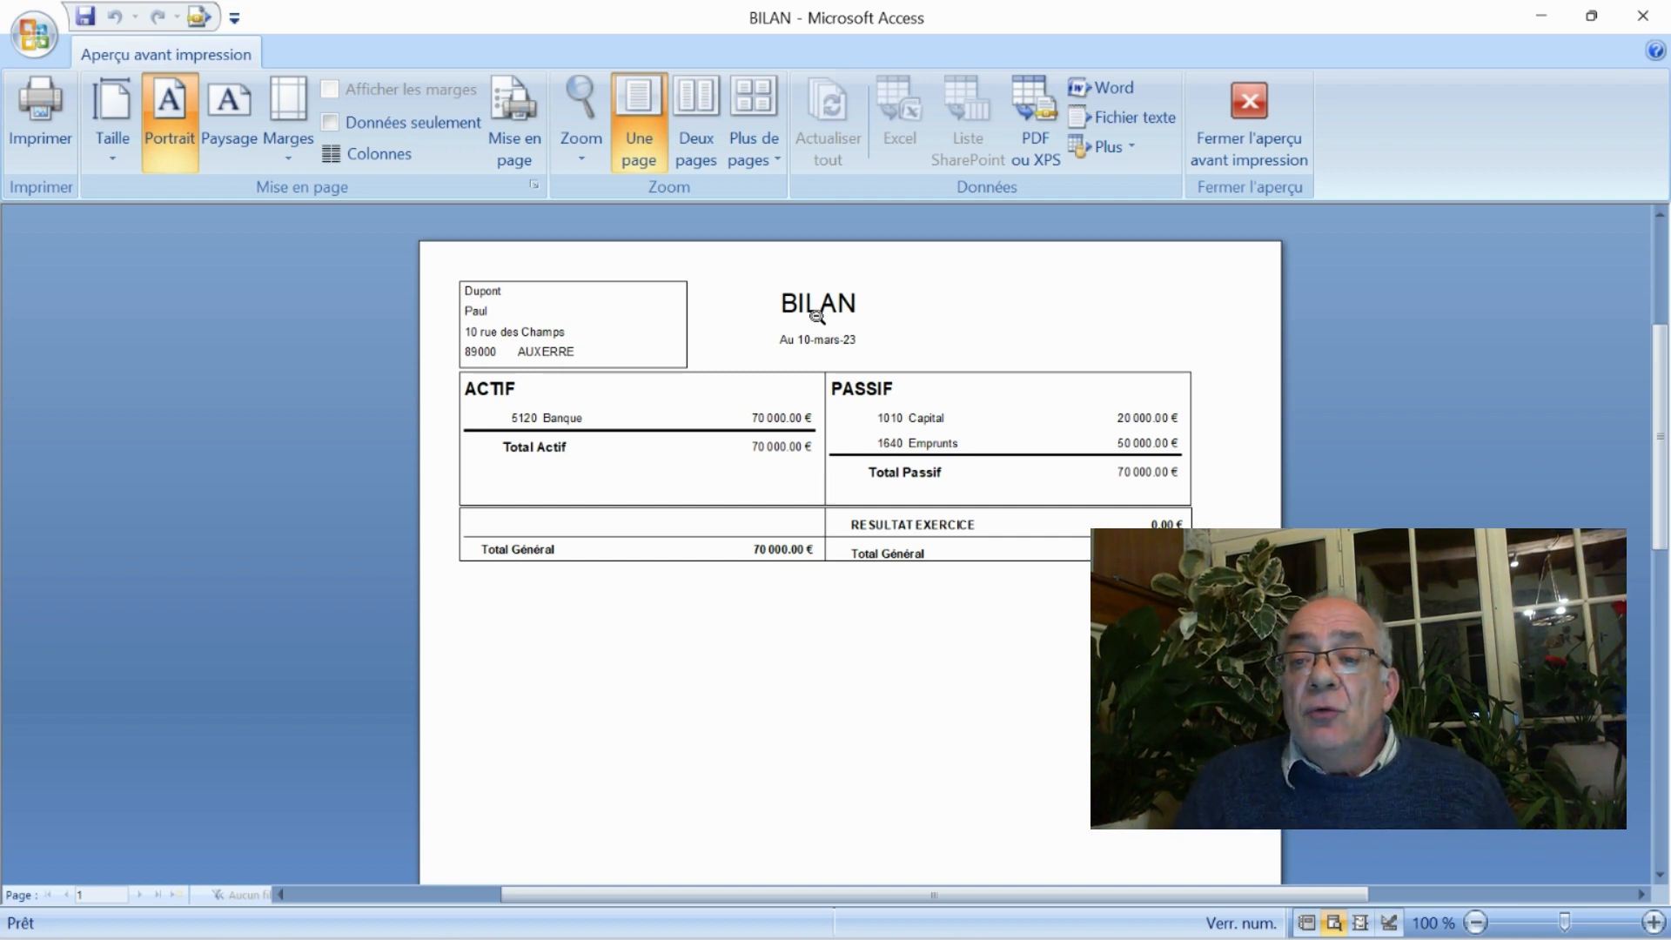
pyautogui.click(1252, 112)
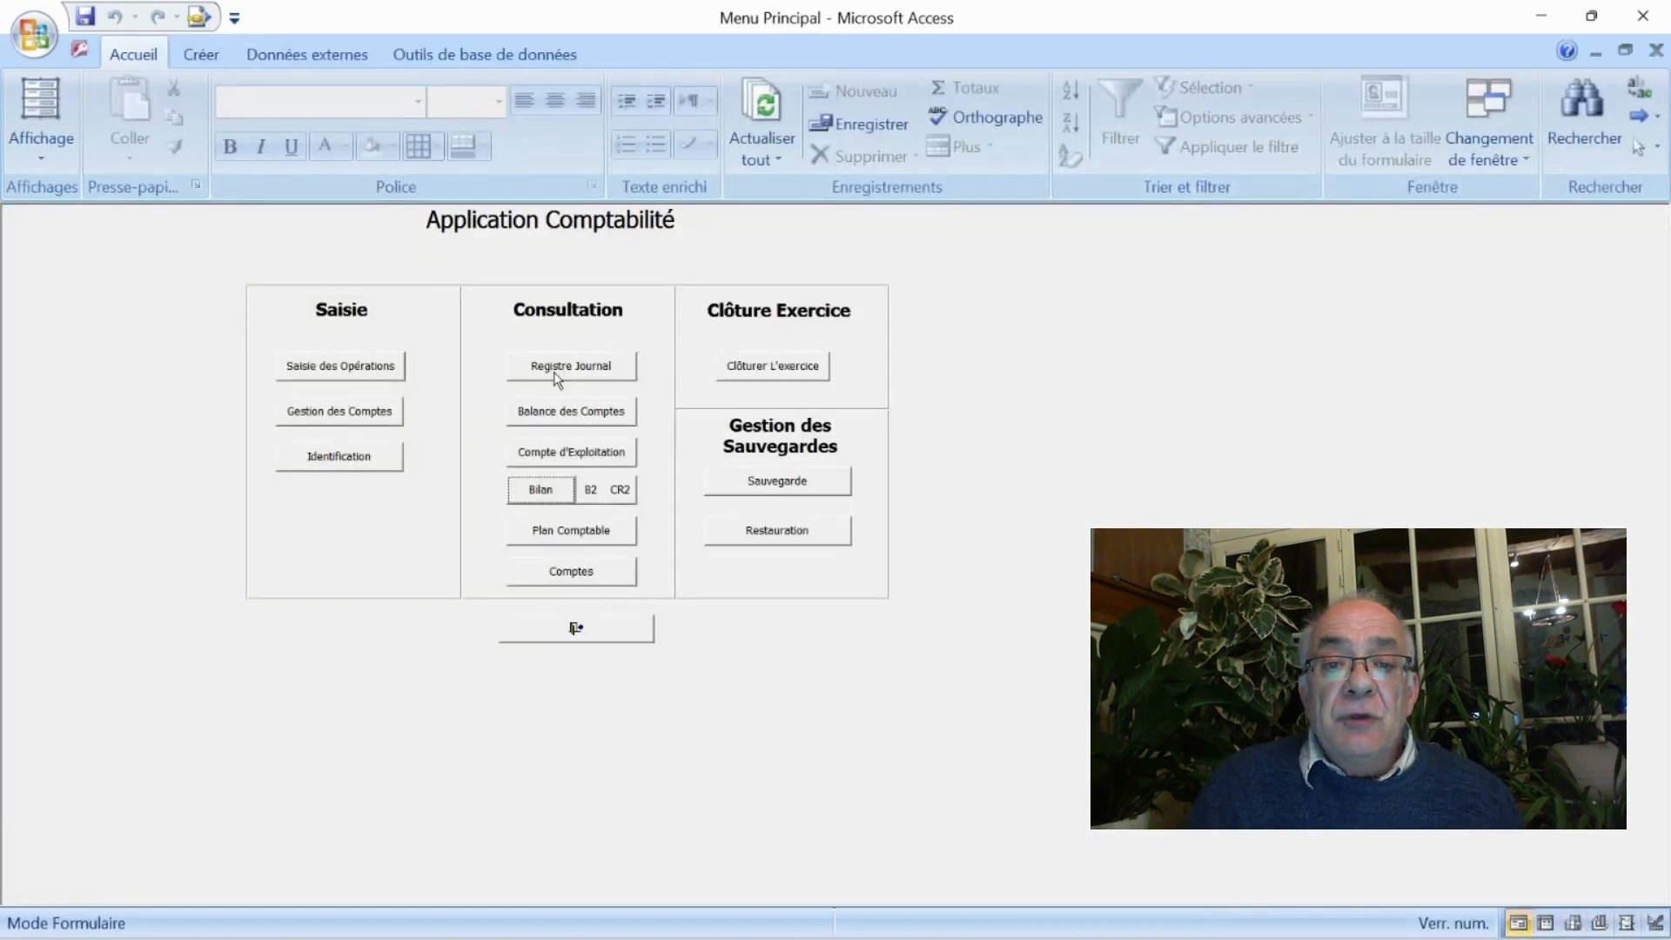
# View the Registre Journal report to review the recorded operations, and return to the main menu
pyautogui.click(560, 373)
pyautogui.click(780, 364)
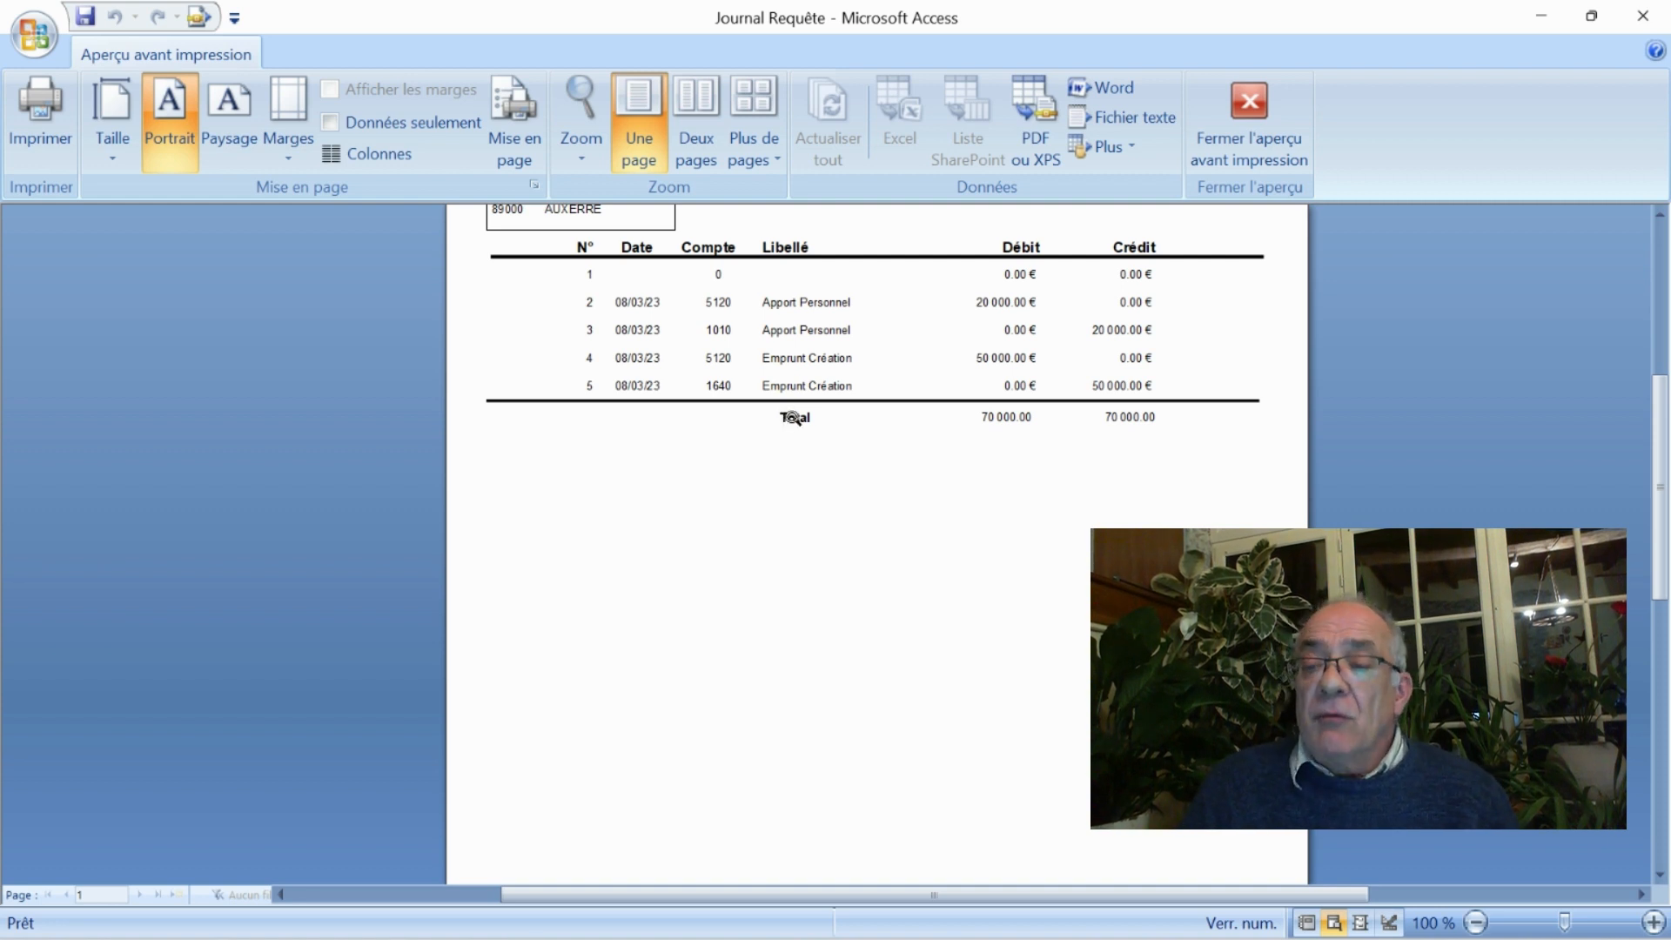
pyautogui.click(1251, 111)
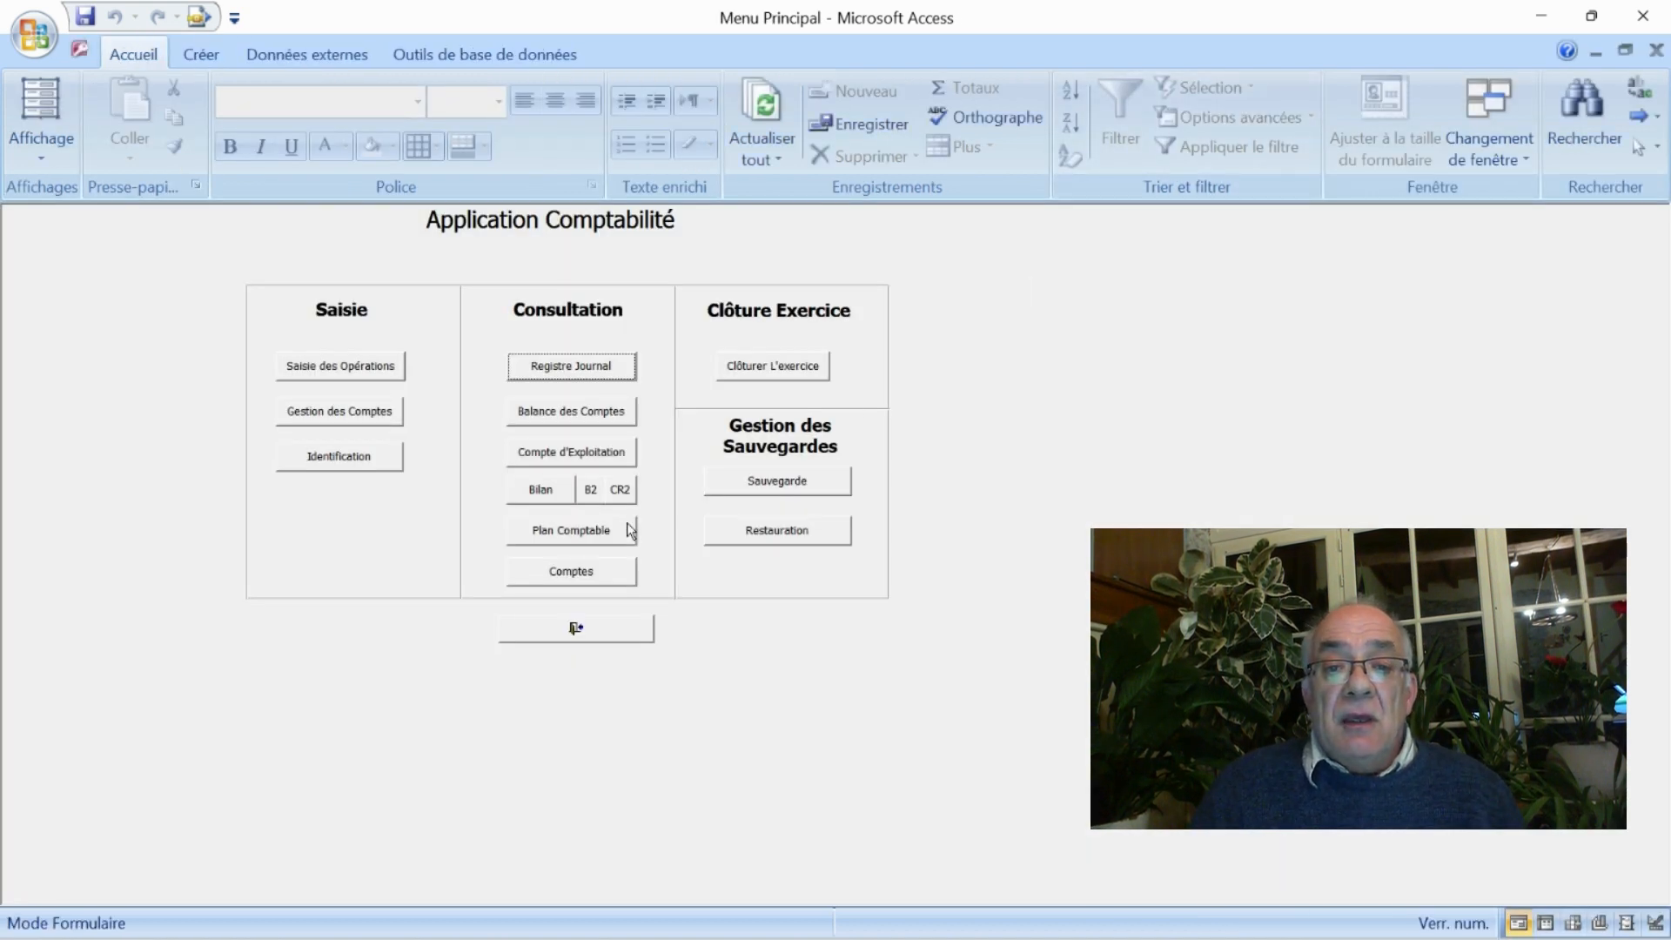
# View the Compte d'Exploitation report, enlarge it to check its totals, and close the preview
pyautogui.click(569, 452)
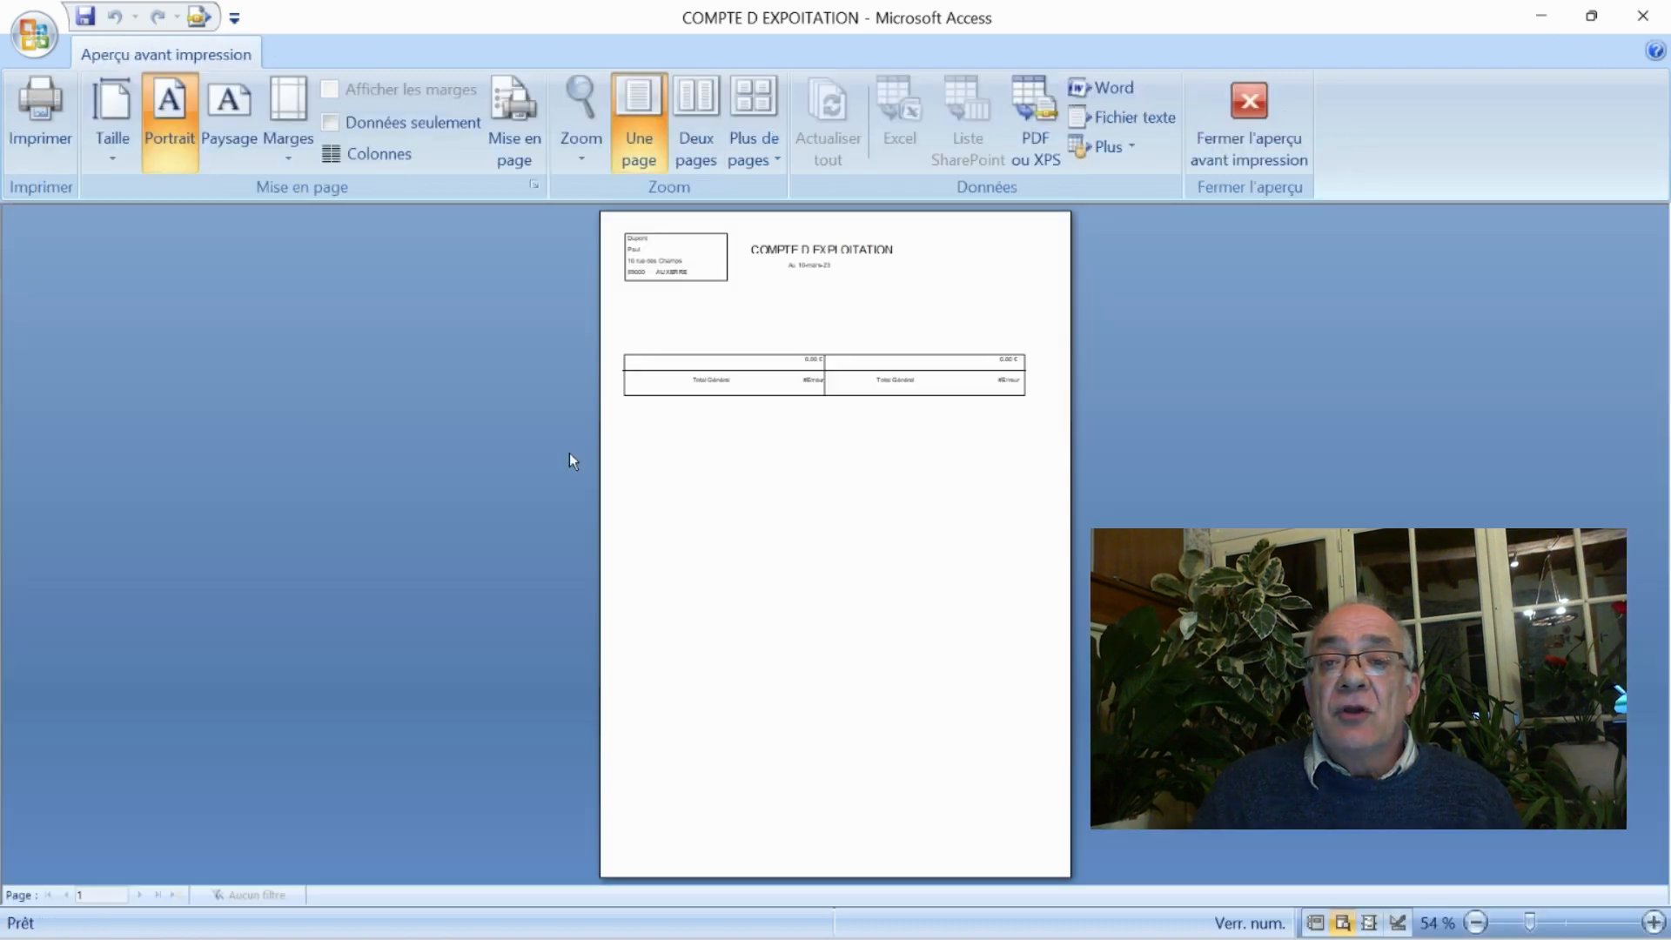
pyautogui.click(809, 339)
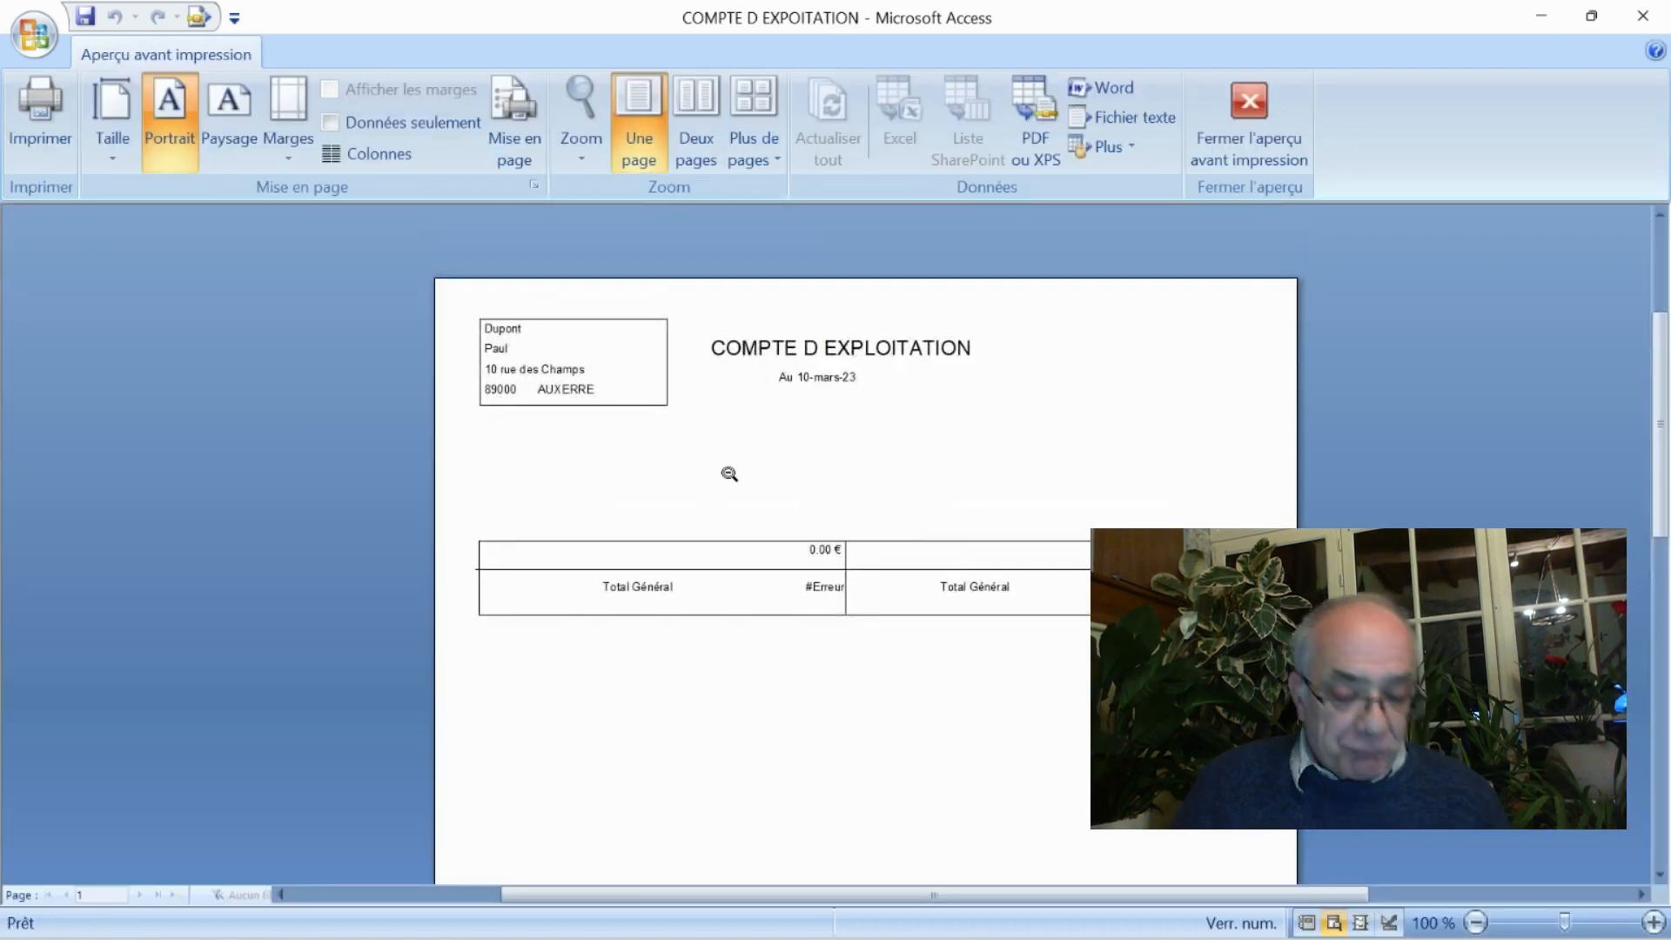
pyautogui.click(1251, 113)
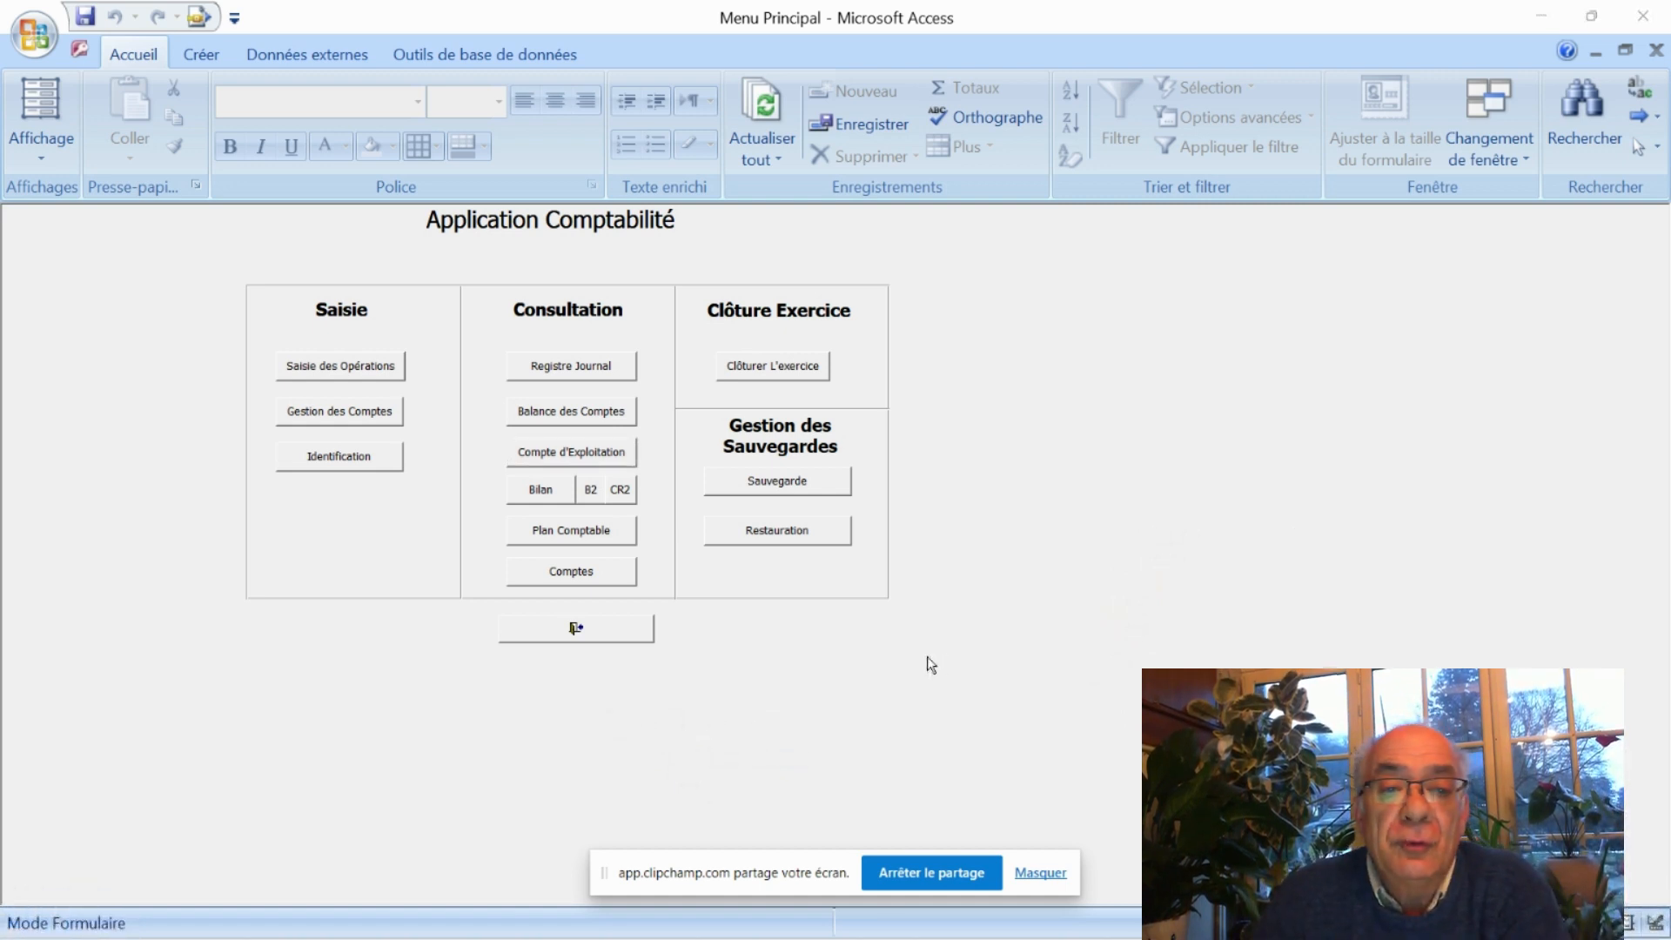
# View the Bilan report again, enlarge it to check both general totals, and close the preview
pyautogui.click(1034, 872)
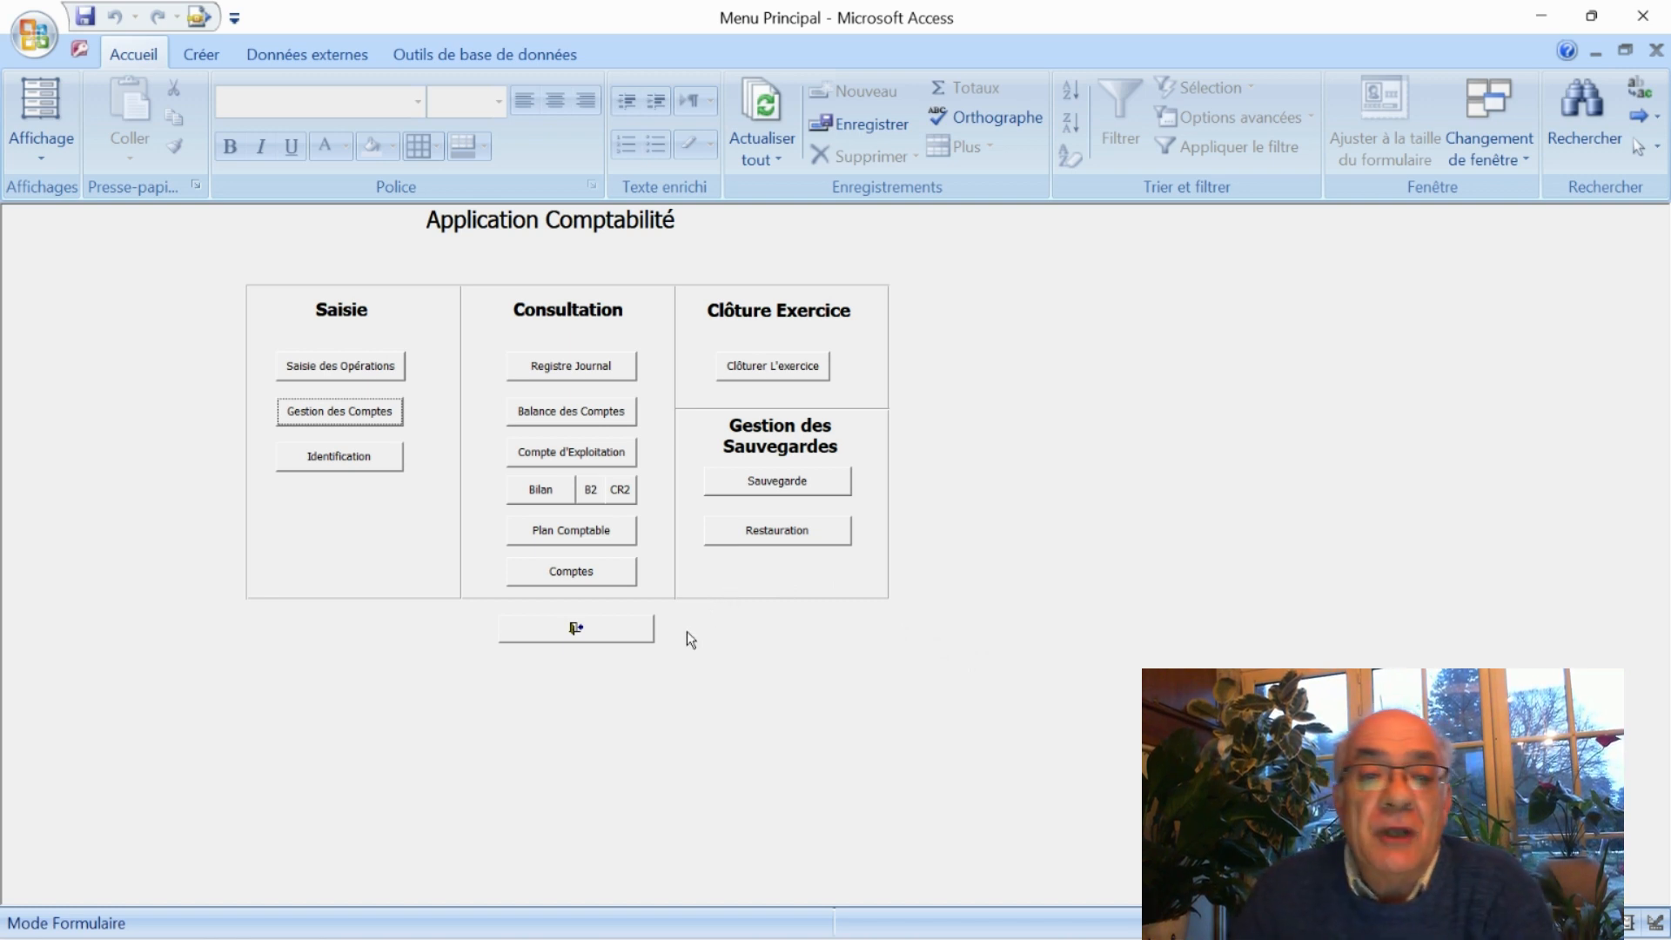
pyautogui.click(540, 489)
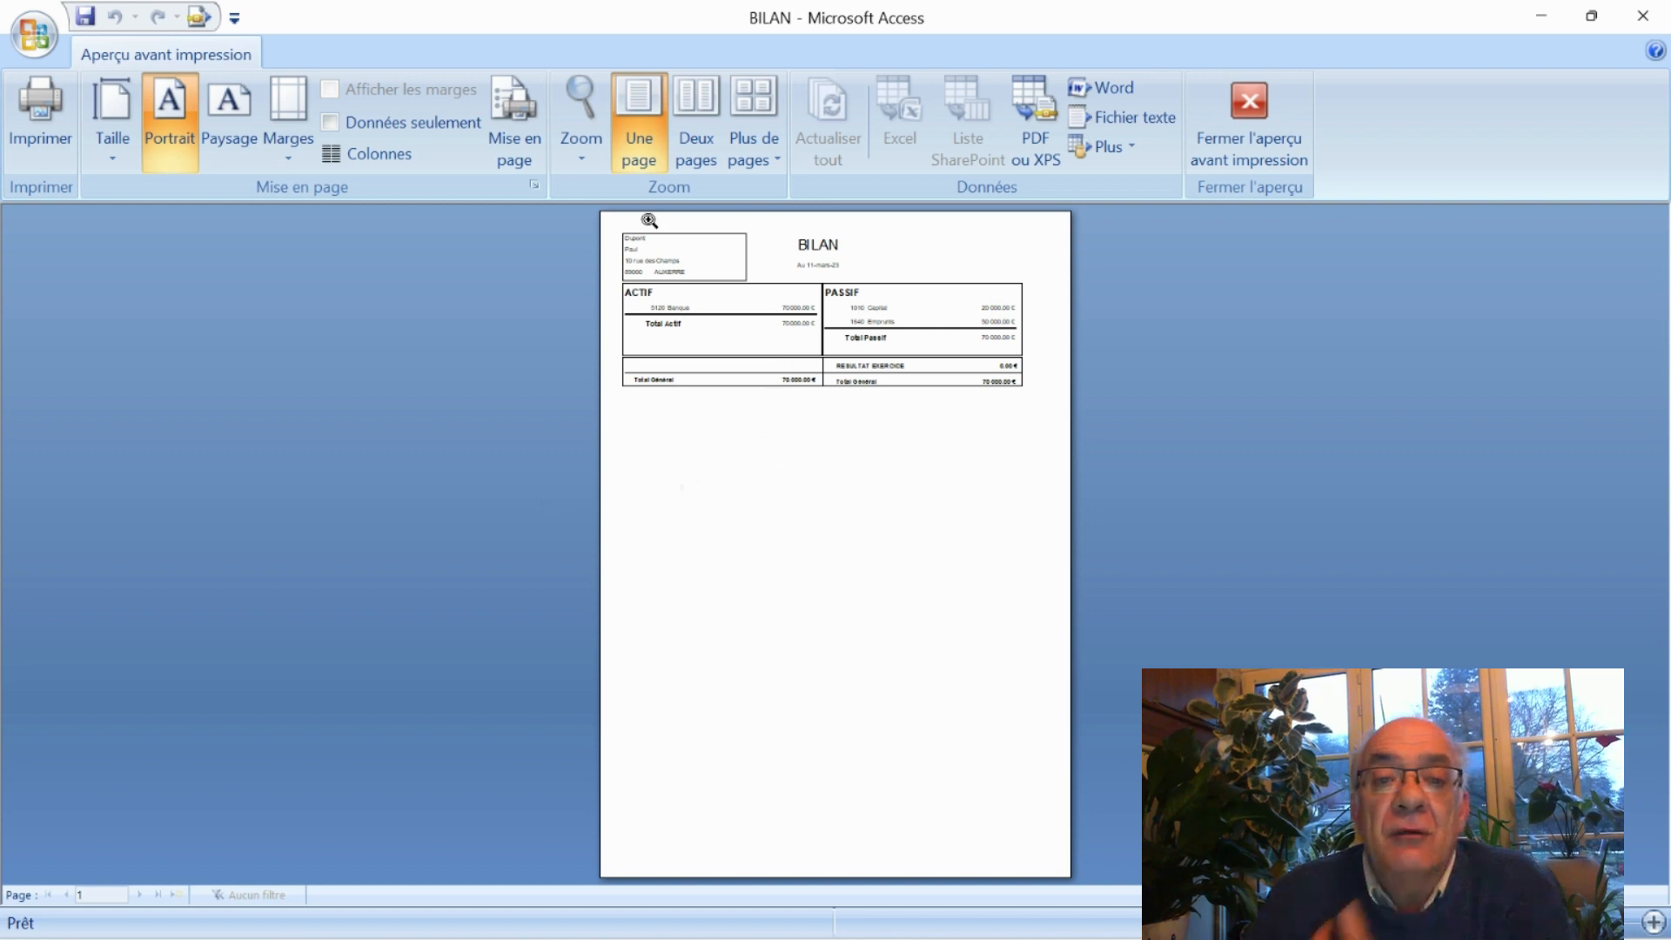
pyautogui.click(832, 322)
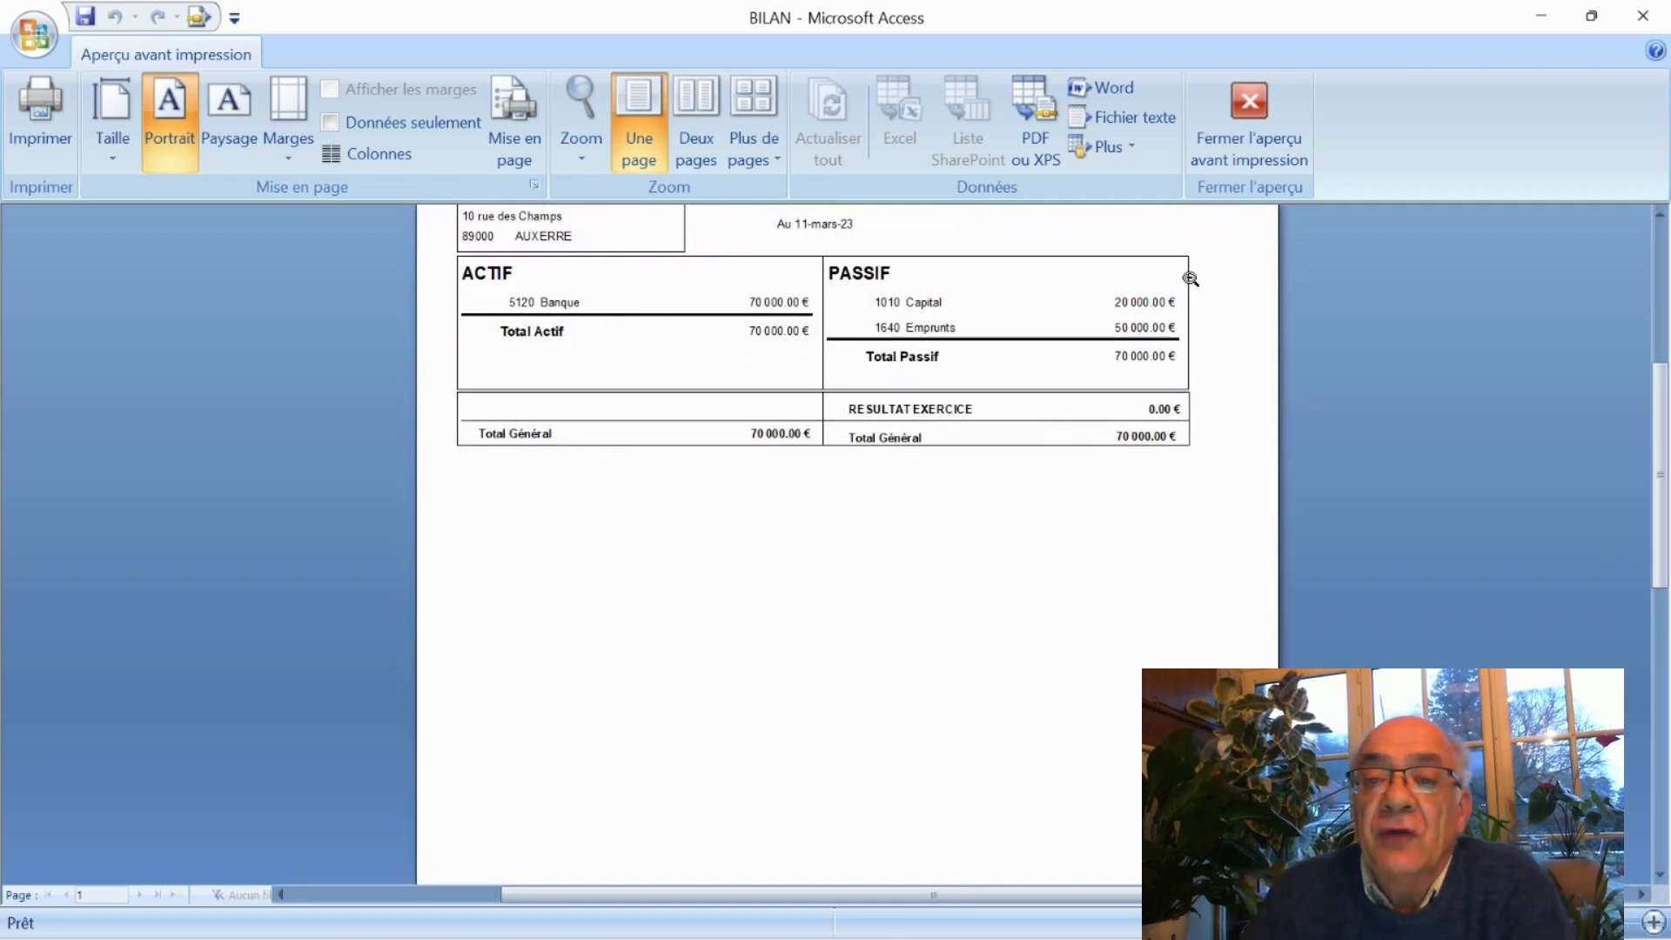
pyautogui.click(1246, 106)
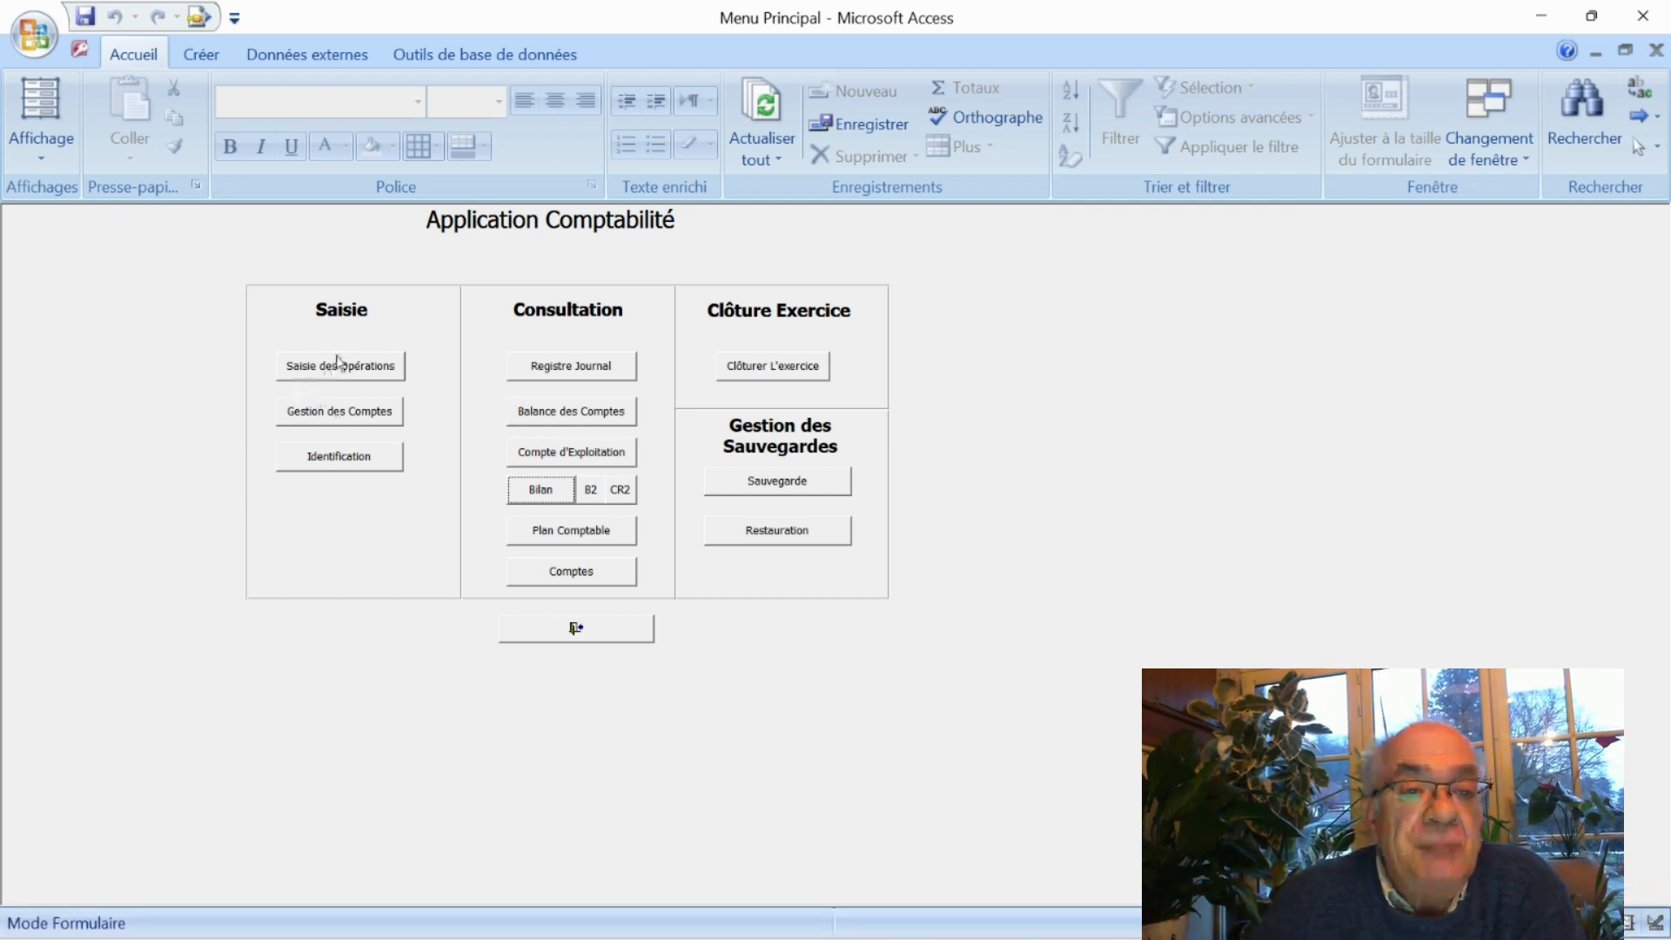
# Start a new operation in the journal entry form on account 2184 Mobilier
pyautogui.click(348, 381)
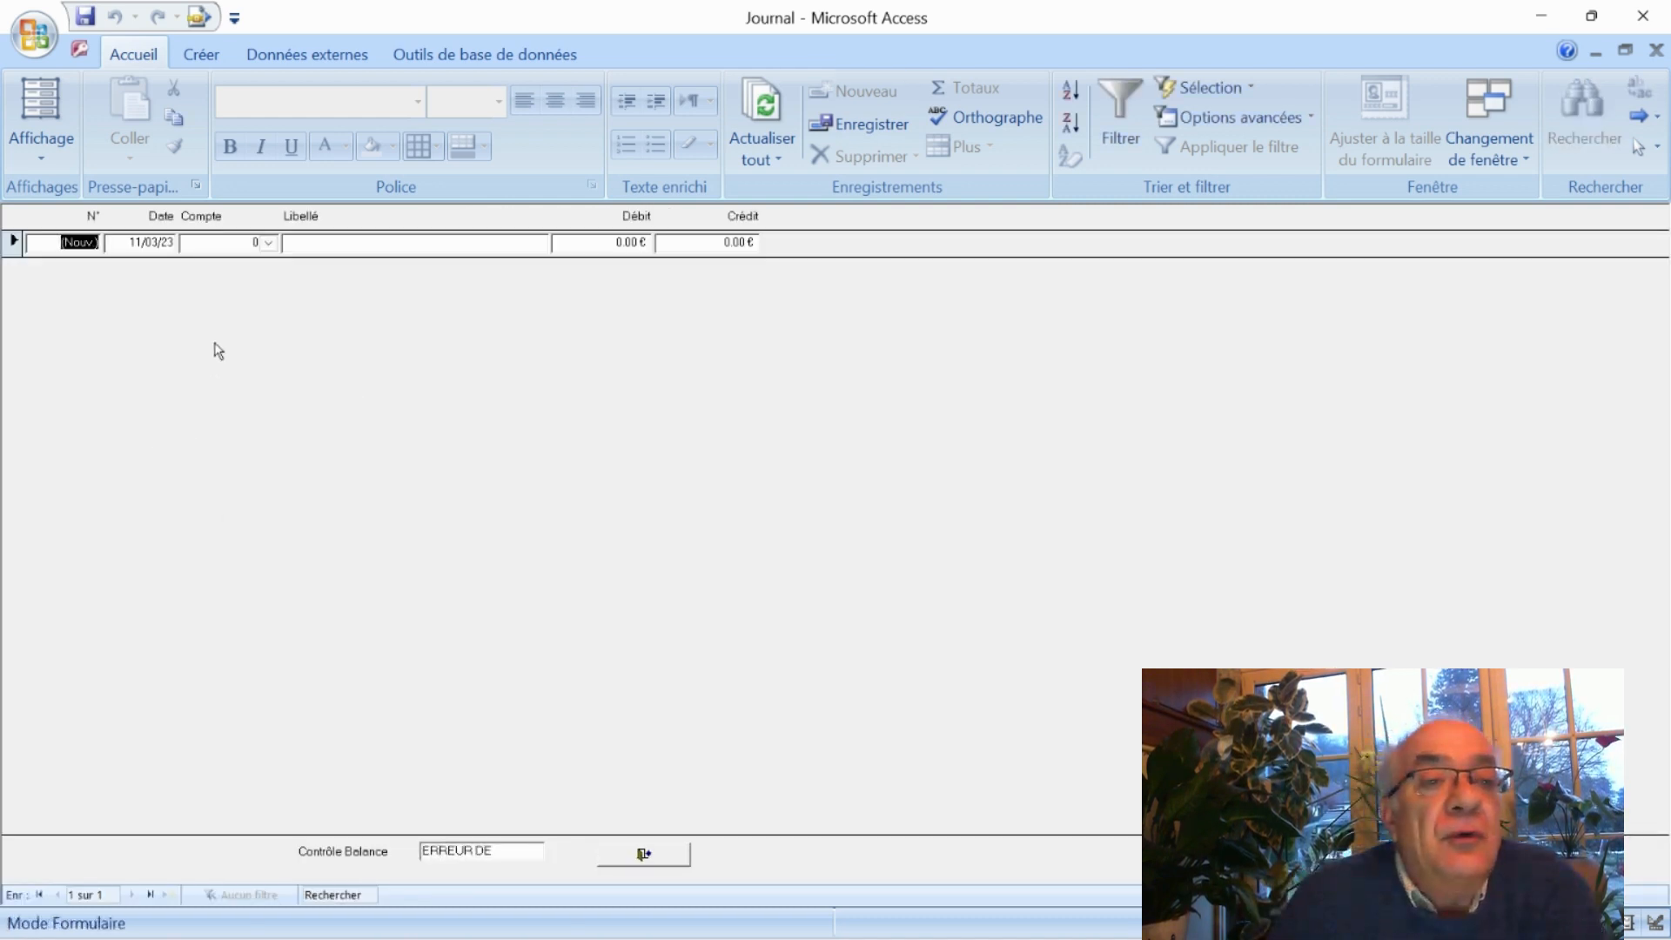
pyautogui.click(268, 244)
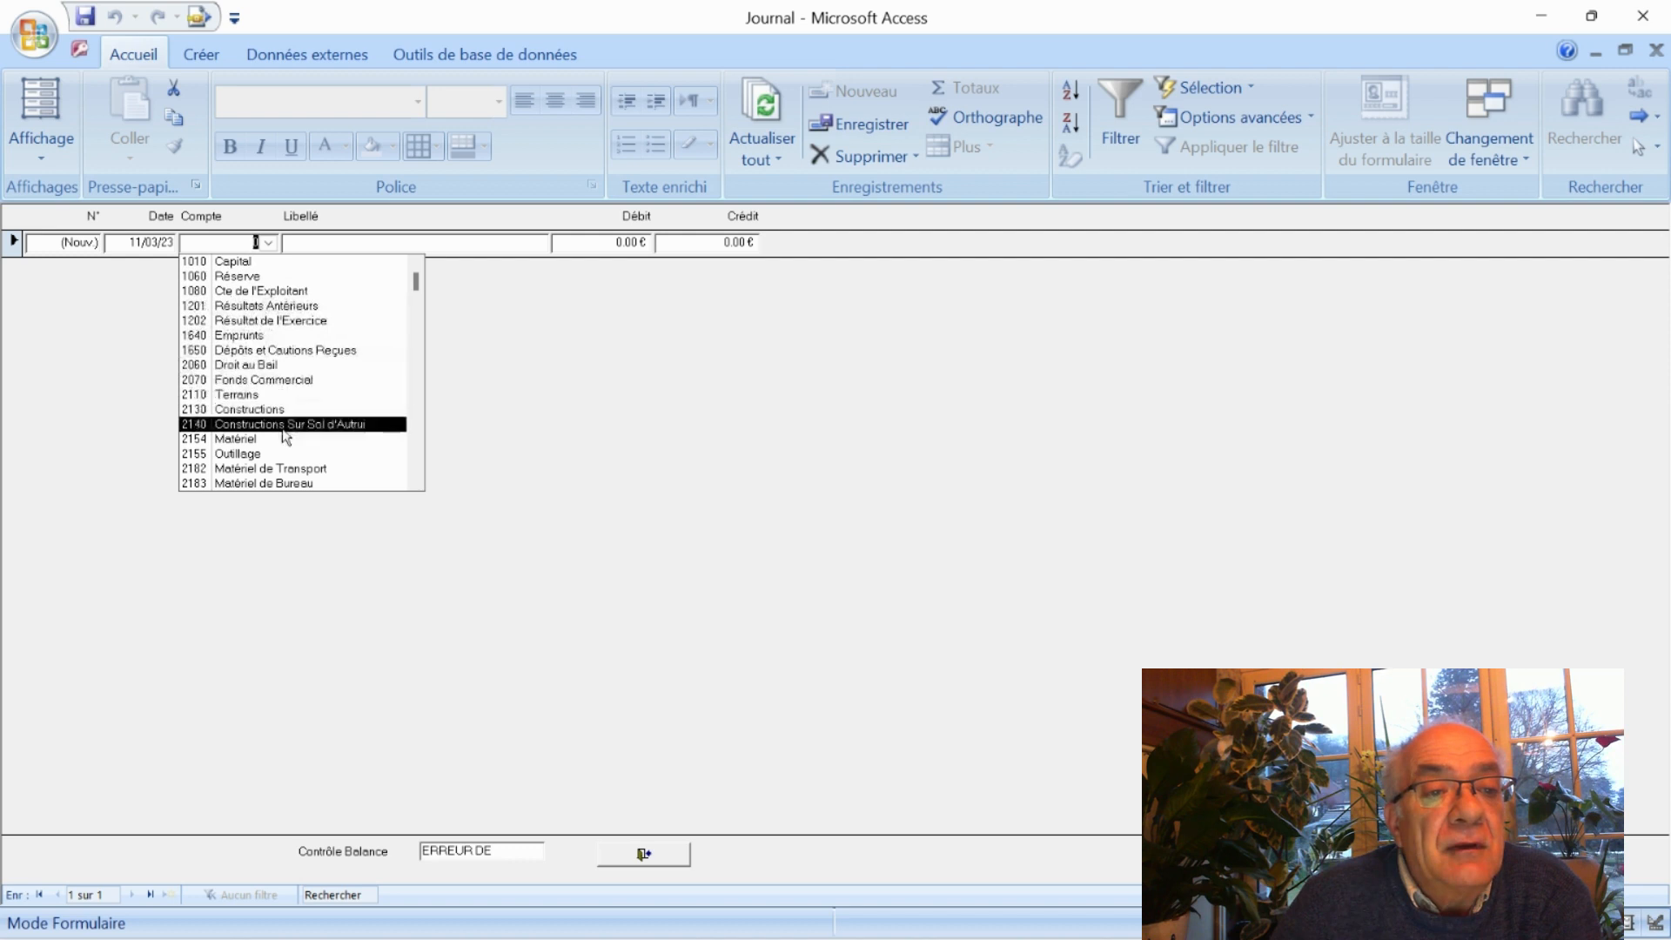
pyautogui.scroll(-1, 284, 459)
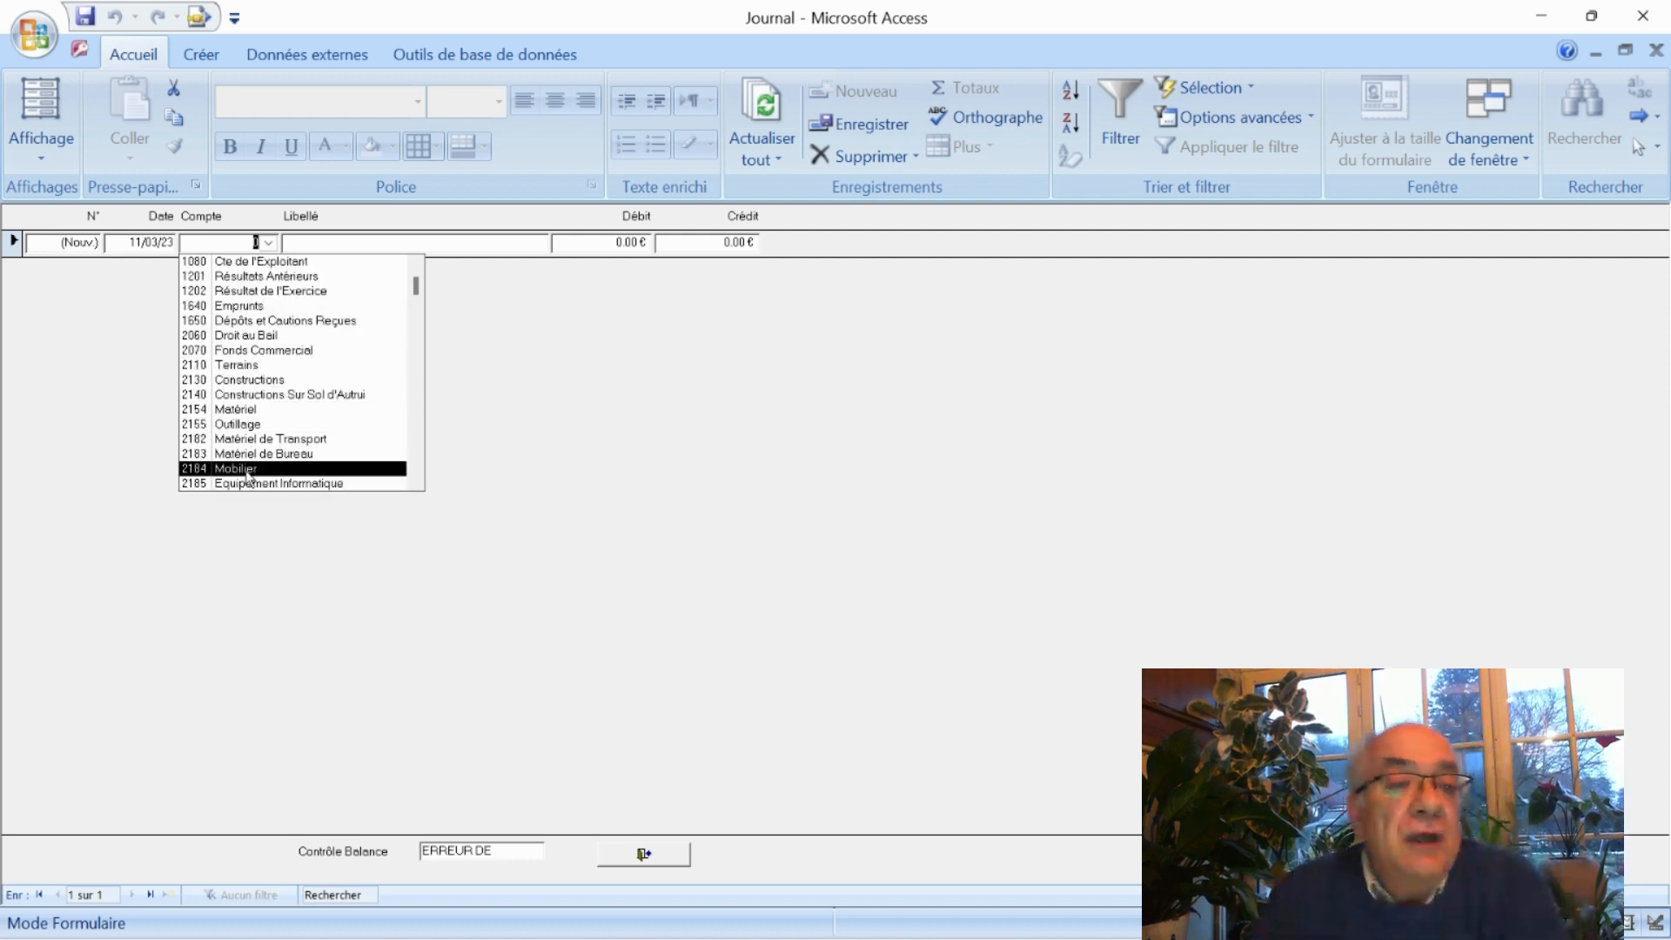
pyautogui.click(248, 473)
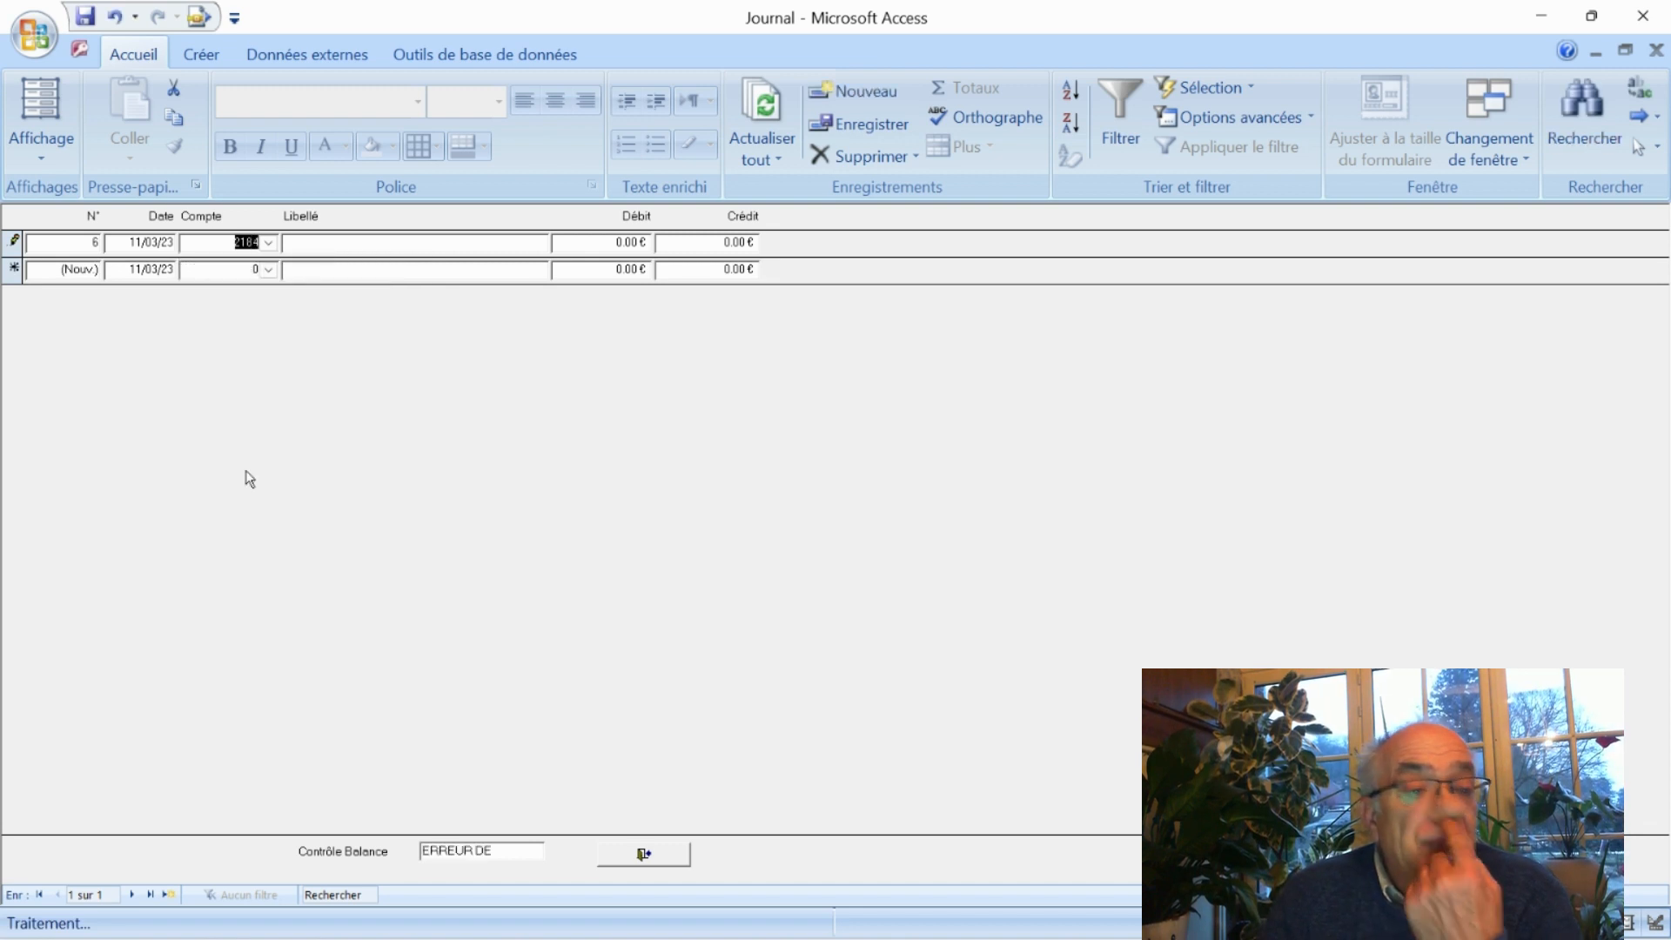
# Label the 2184 journal line "Achat Mobilier" and save it with a debit of 2000 €
pyautogui.click(386, 247)
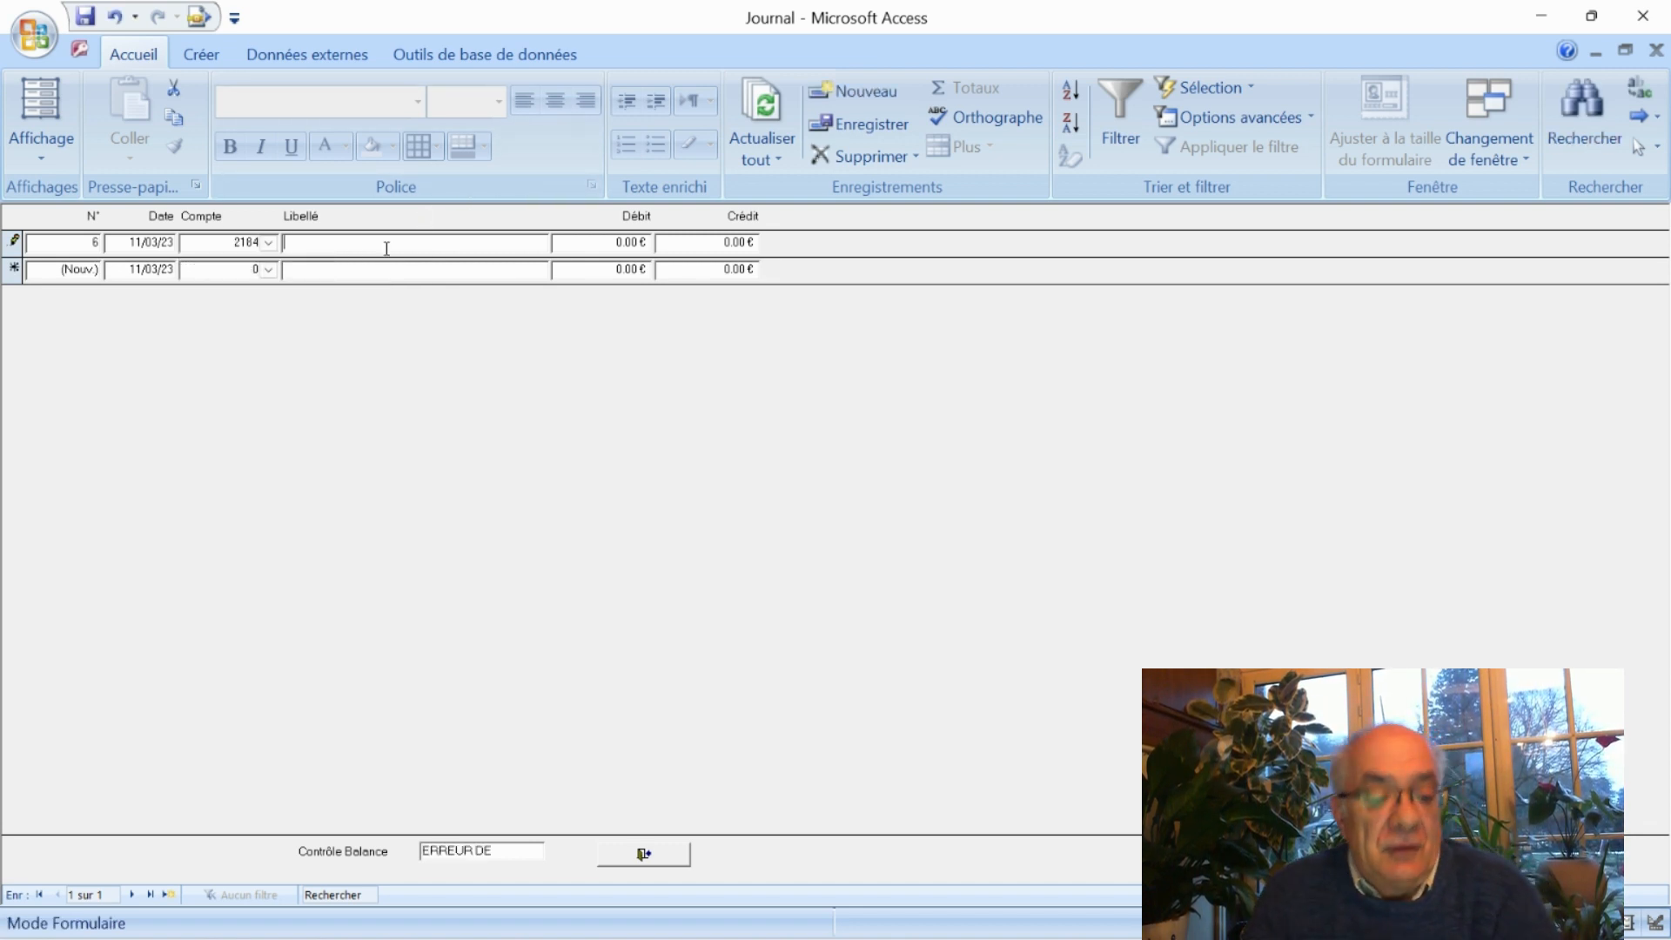
pyautogui.write('A')
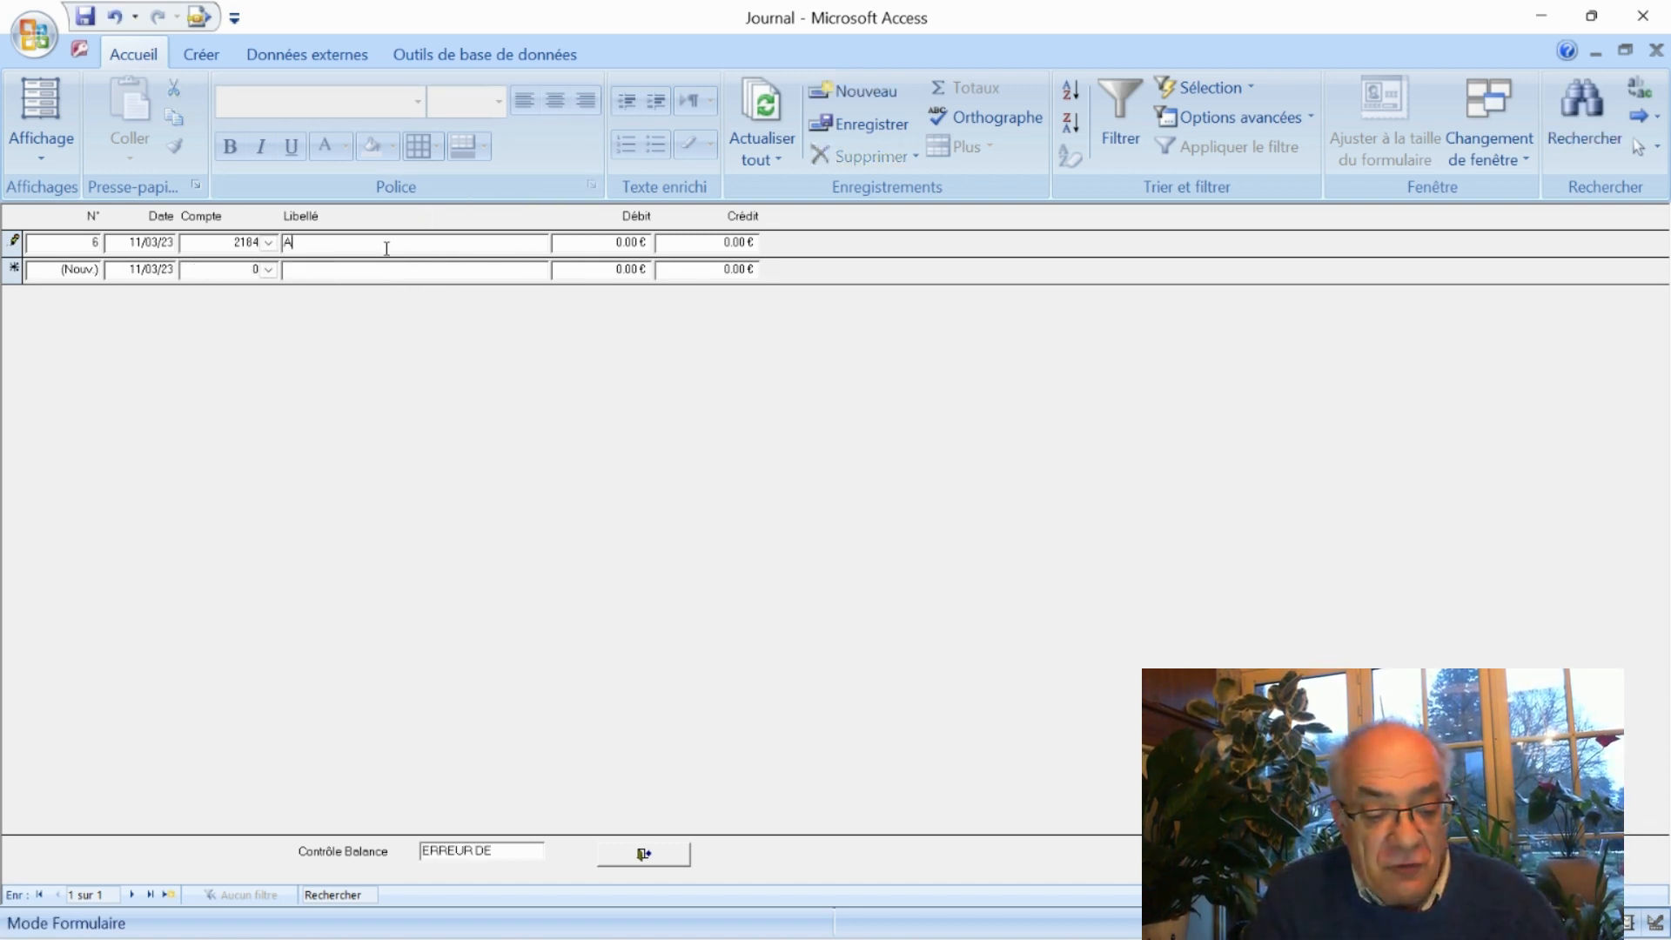
pyautogui.write('chat')
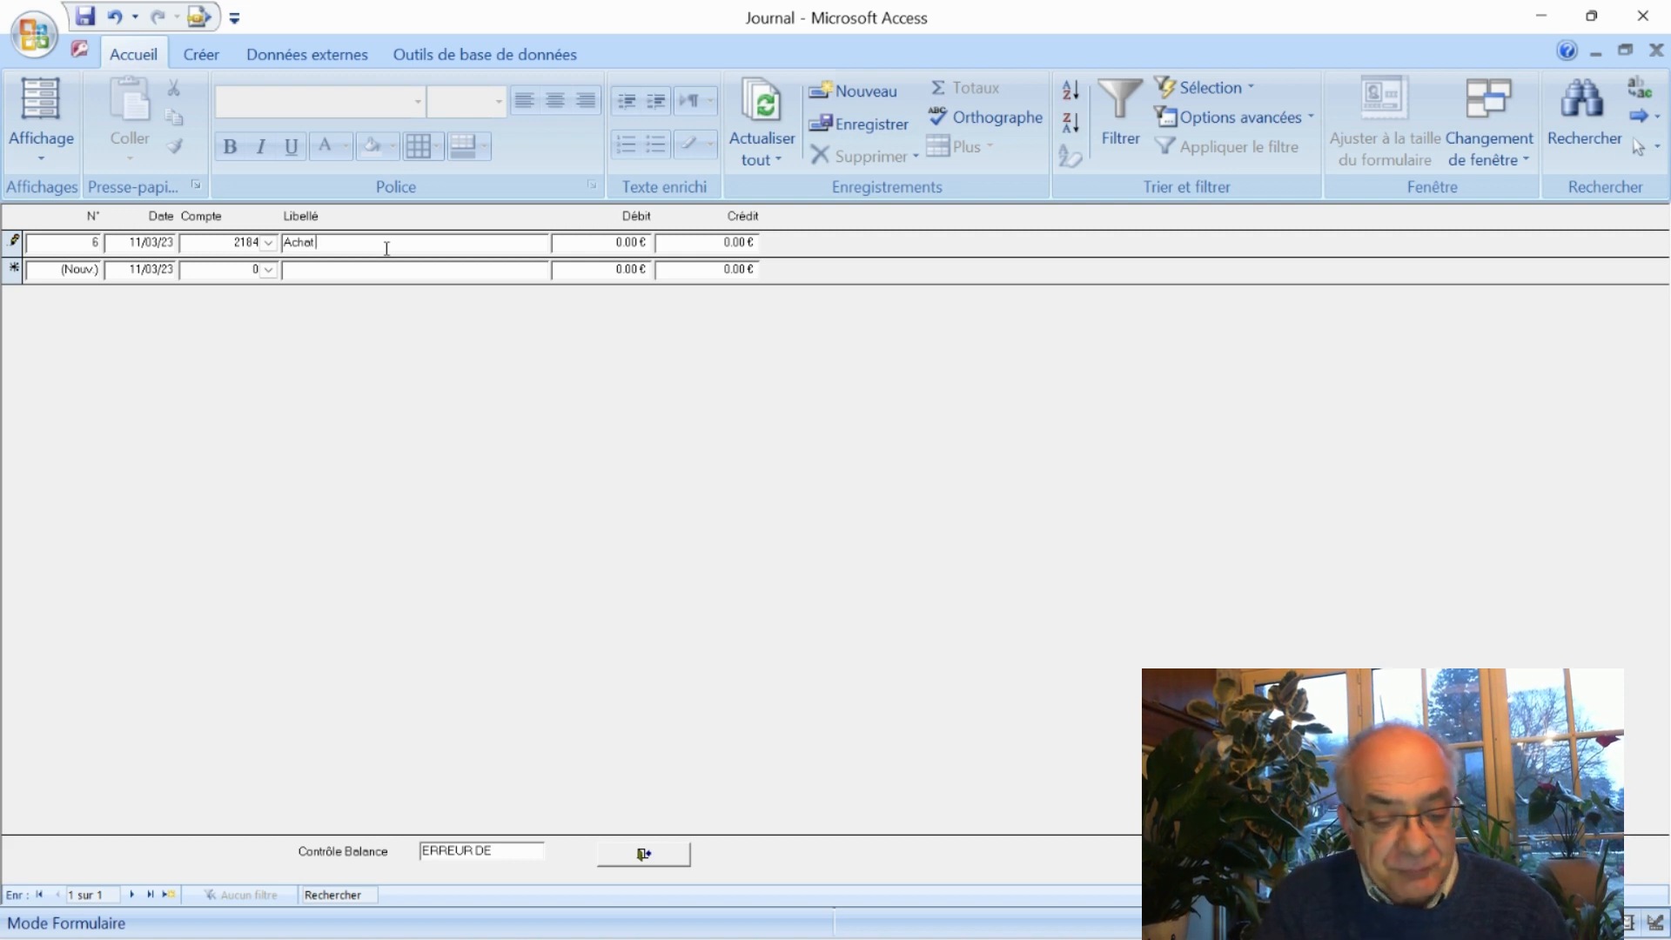
pyautogui.write('Mobilier')
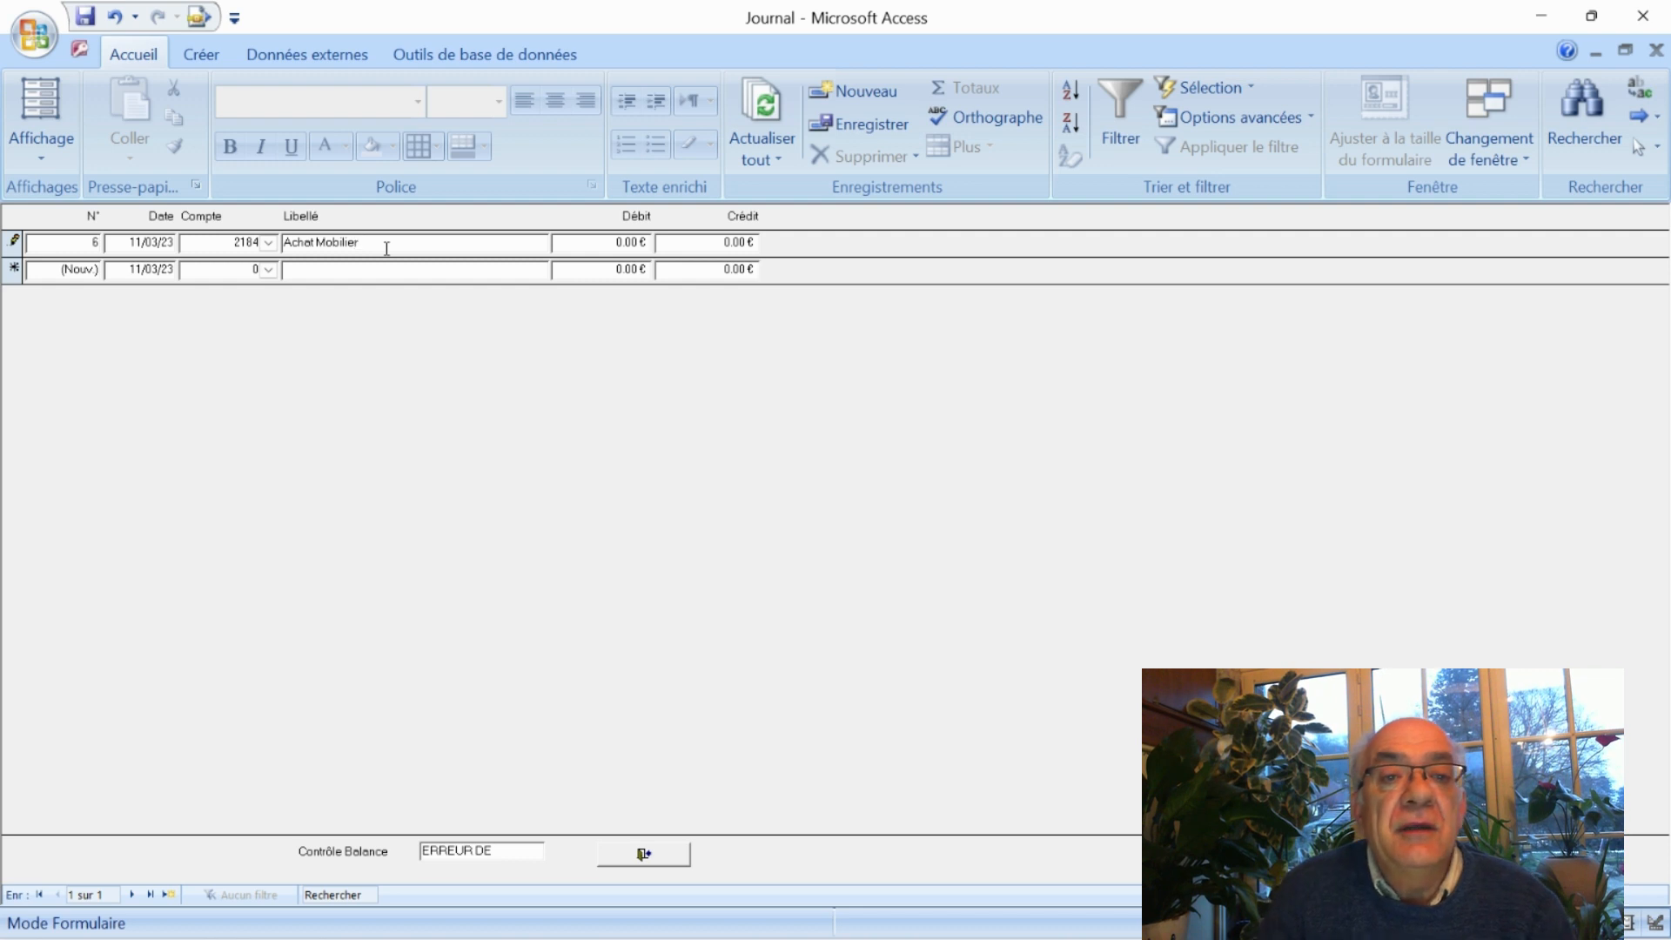
pyautogui.press('Tab')
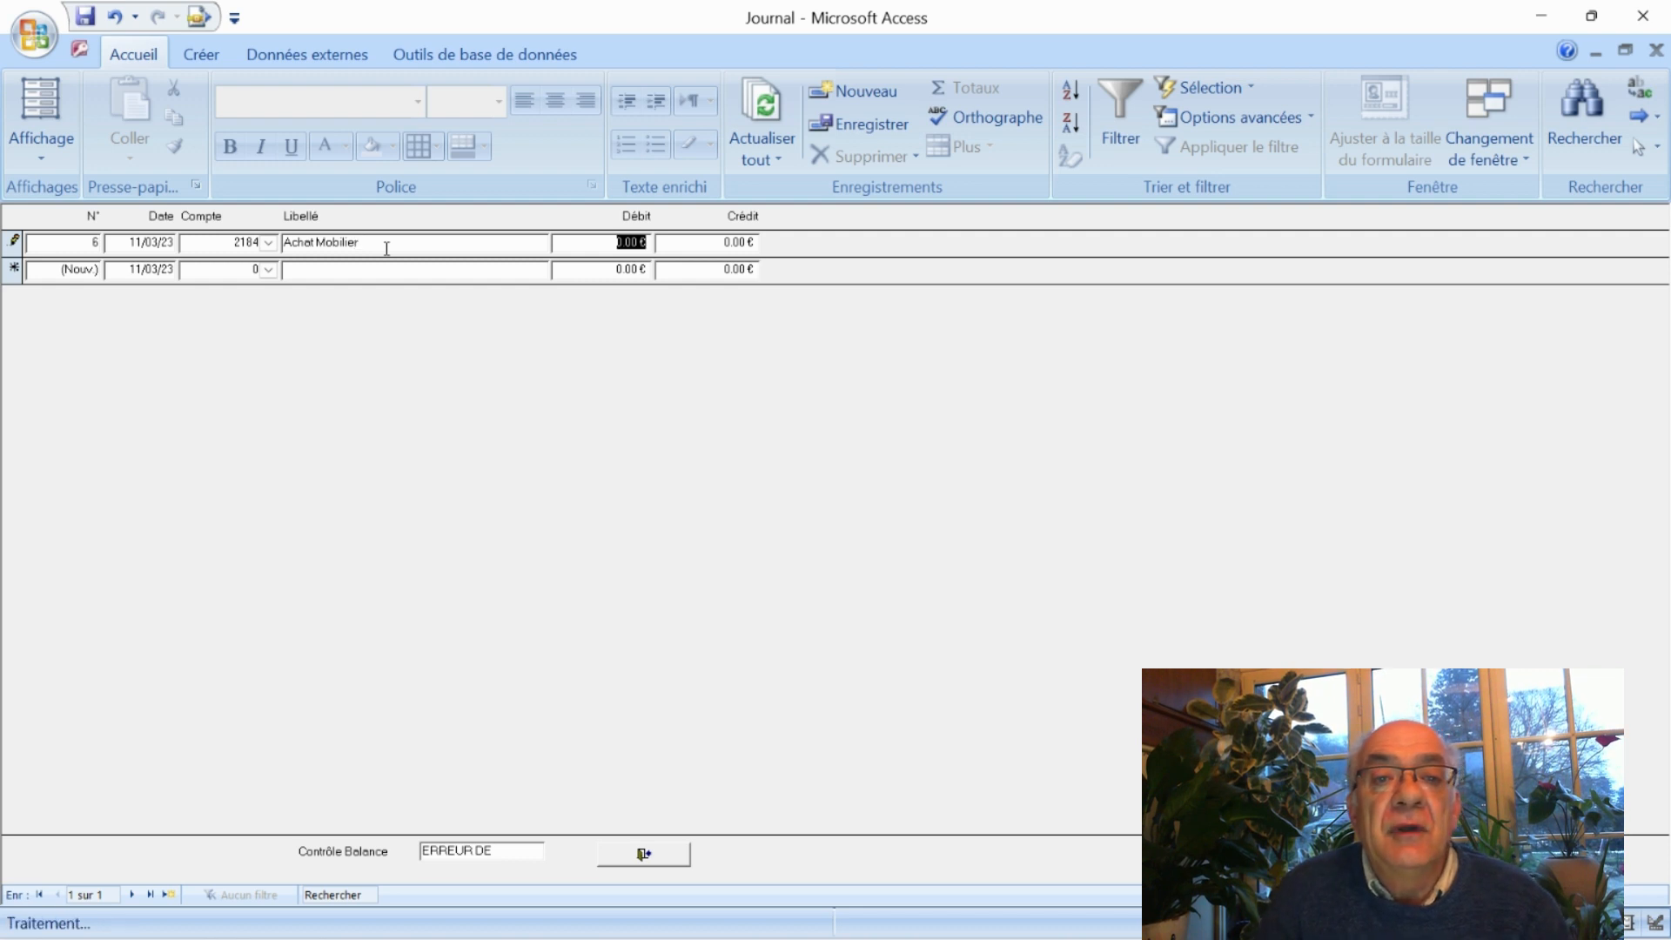
pyautogui.write('2000')
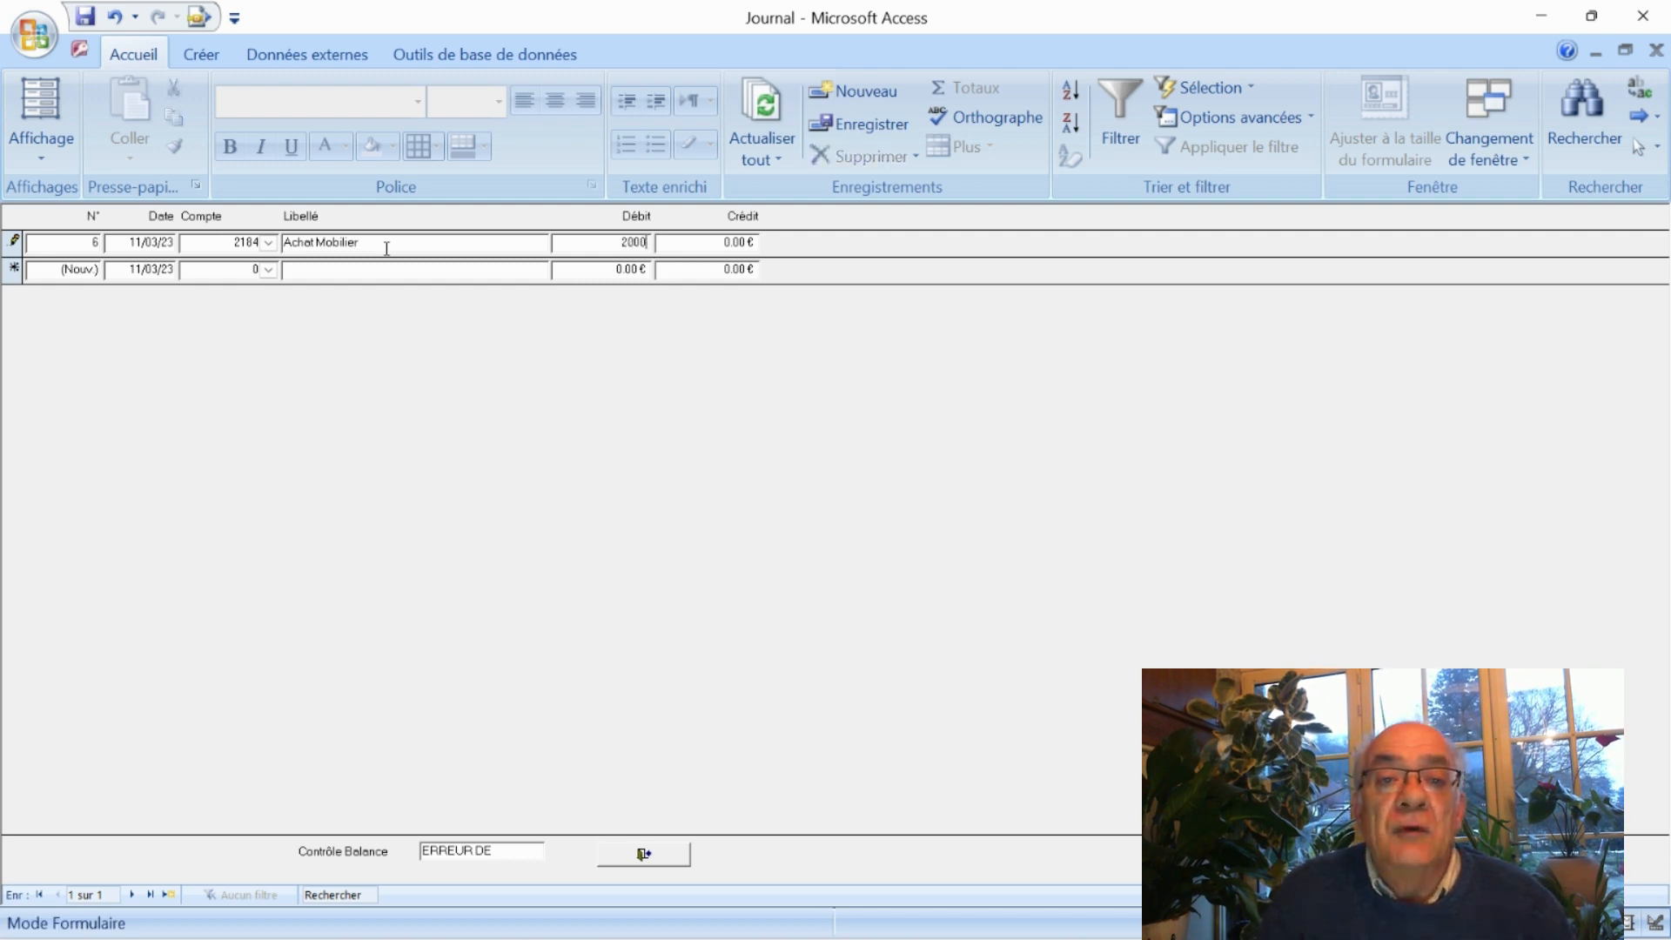
pyautogui.press('Tab')
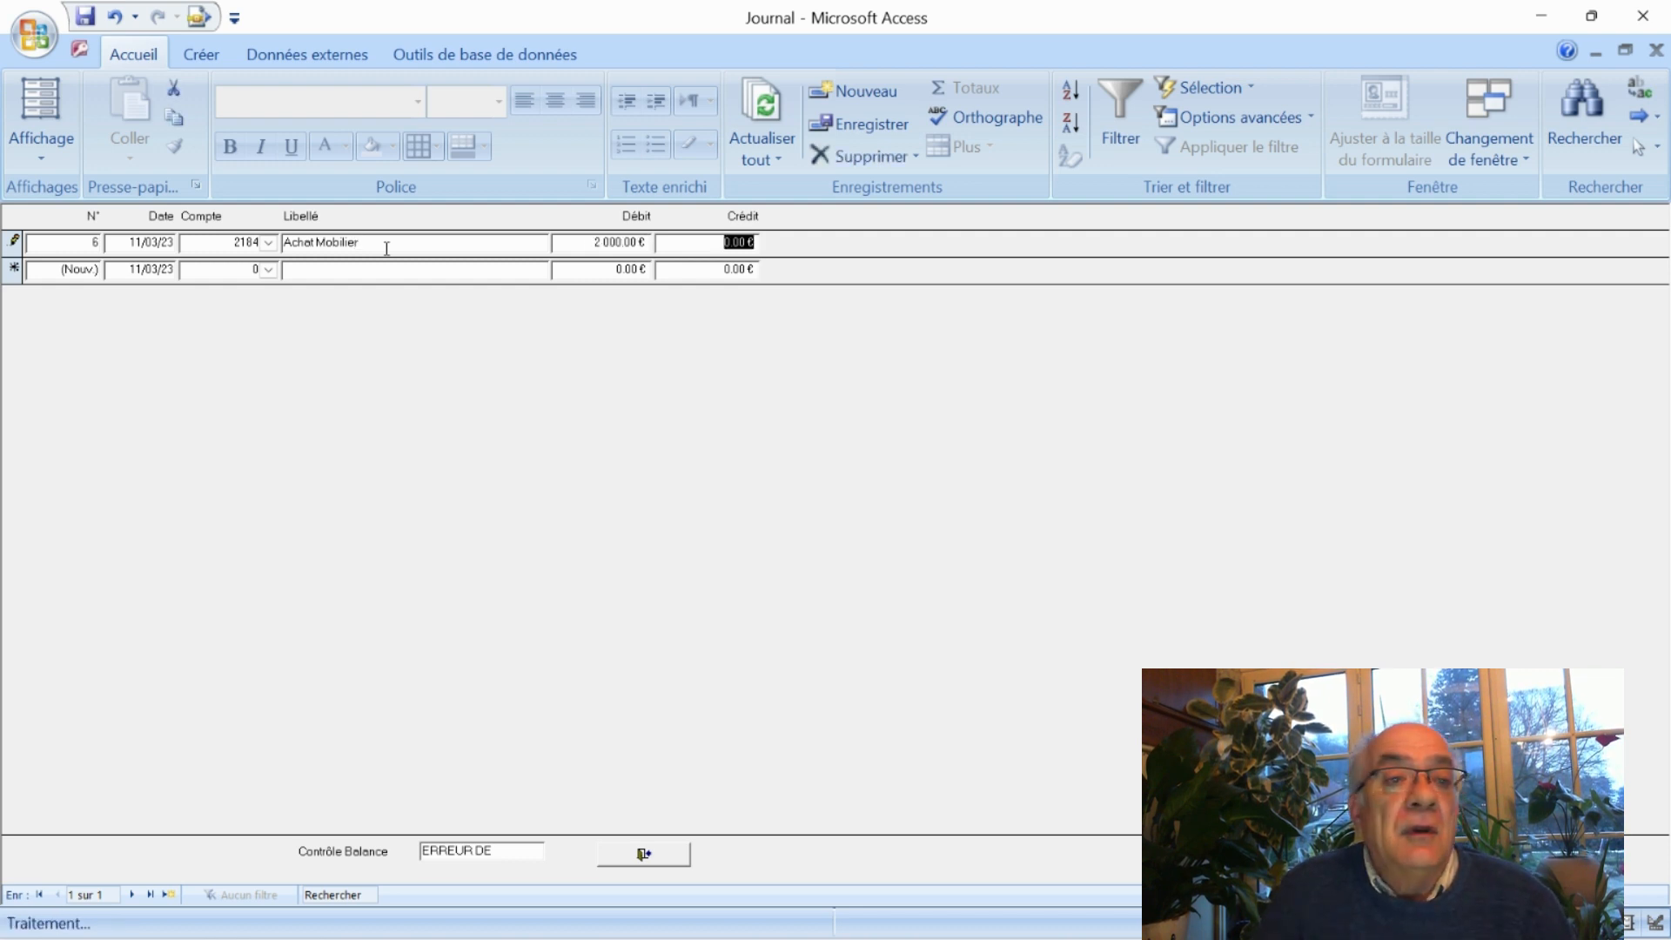
pyautogui.press('Tab')
pyautogui.press('Tab')
# Assign supplier account 4013 Brico Dépôt to the second journal line
pyautogui.press('Tab')
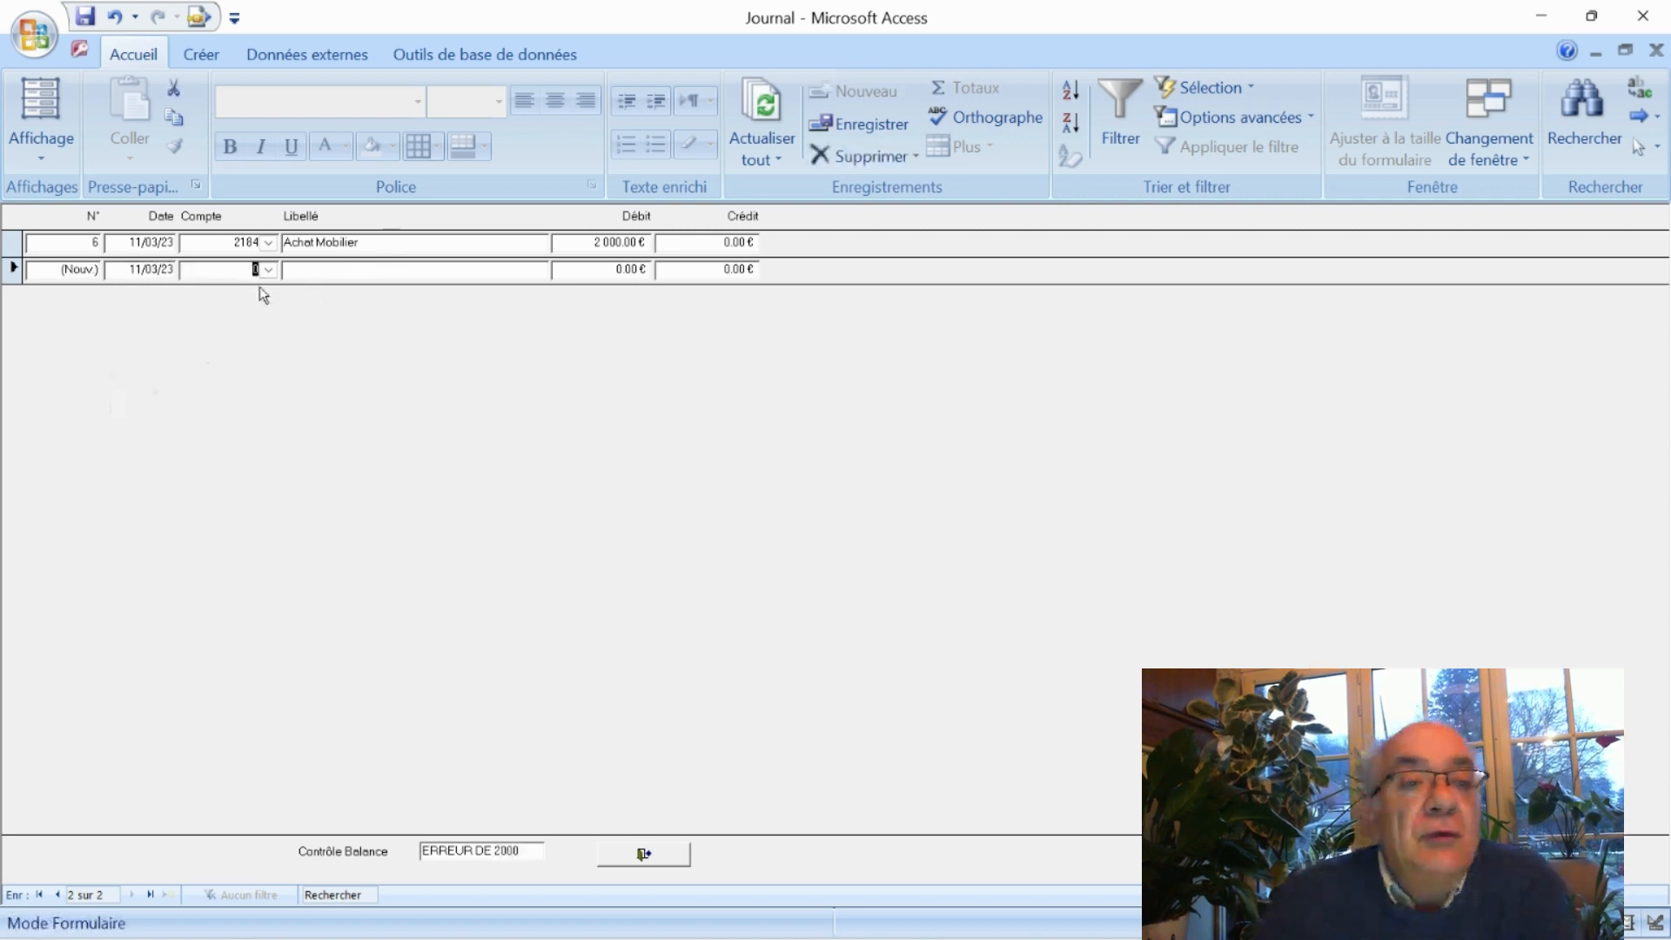
pyautogui.click(268, 269)
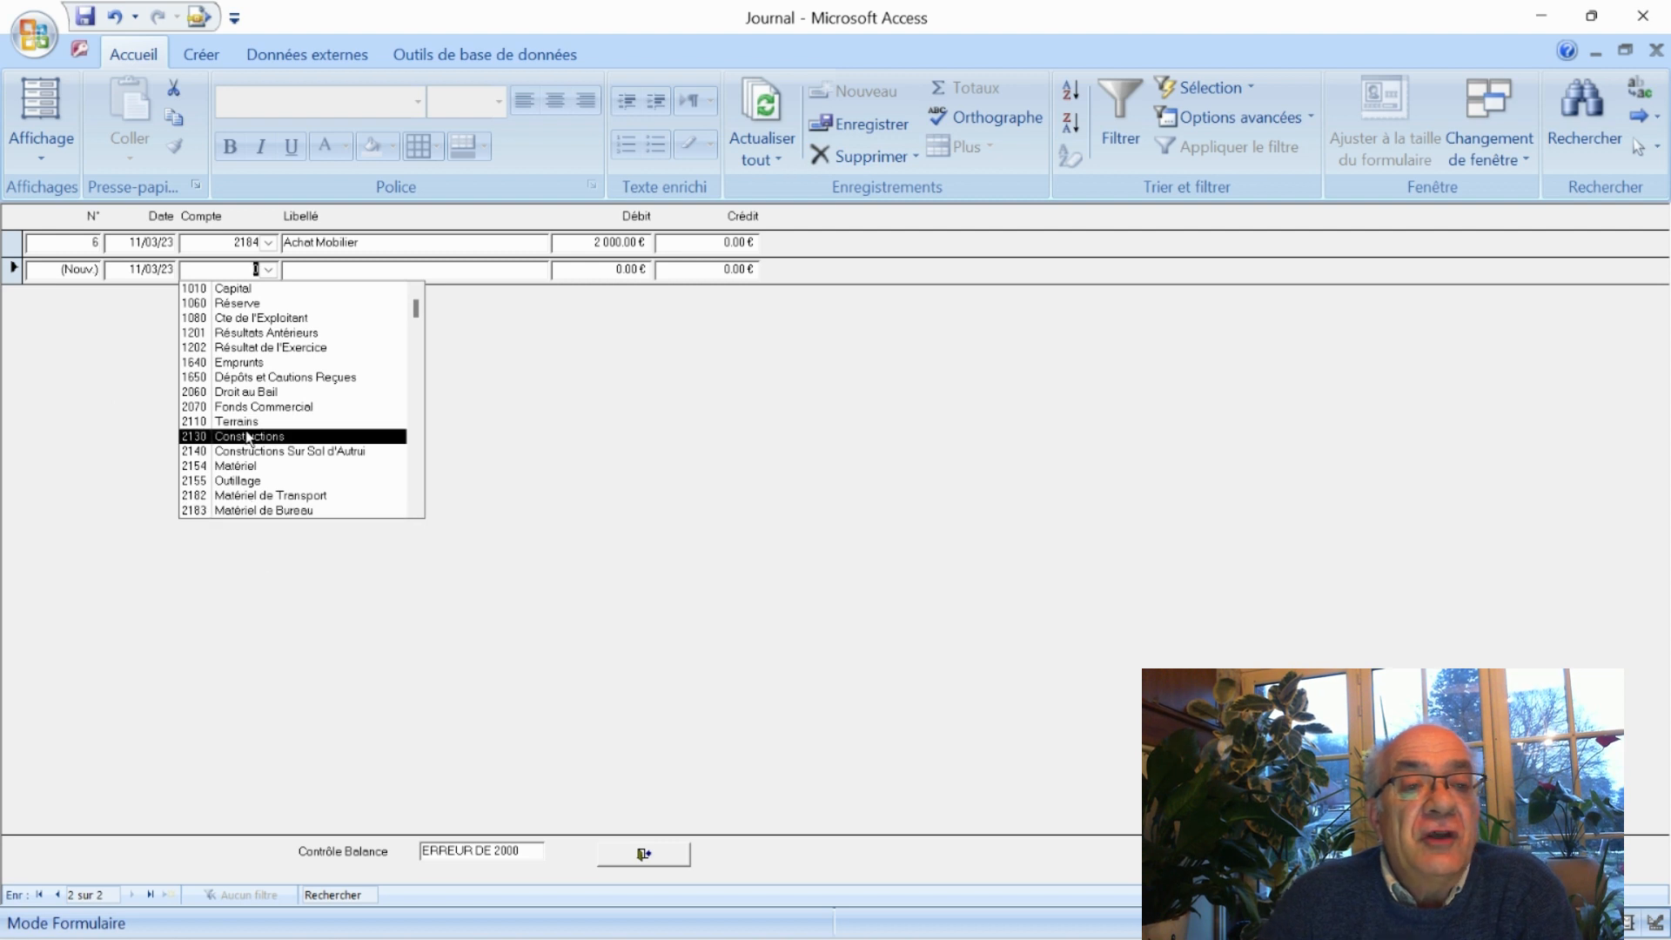
pyautogui.scroll(-1, 250, 437)
pyautogui.scroll(-3, 250, 438)
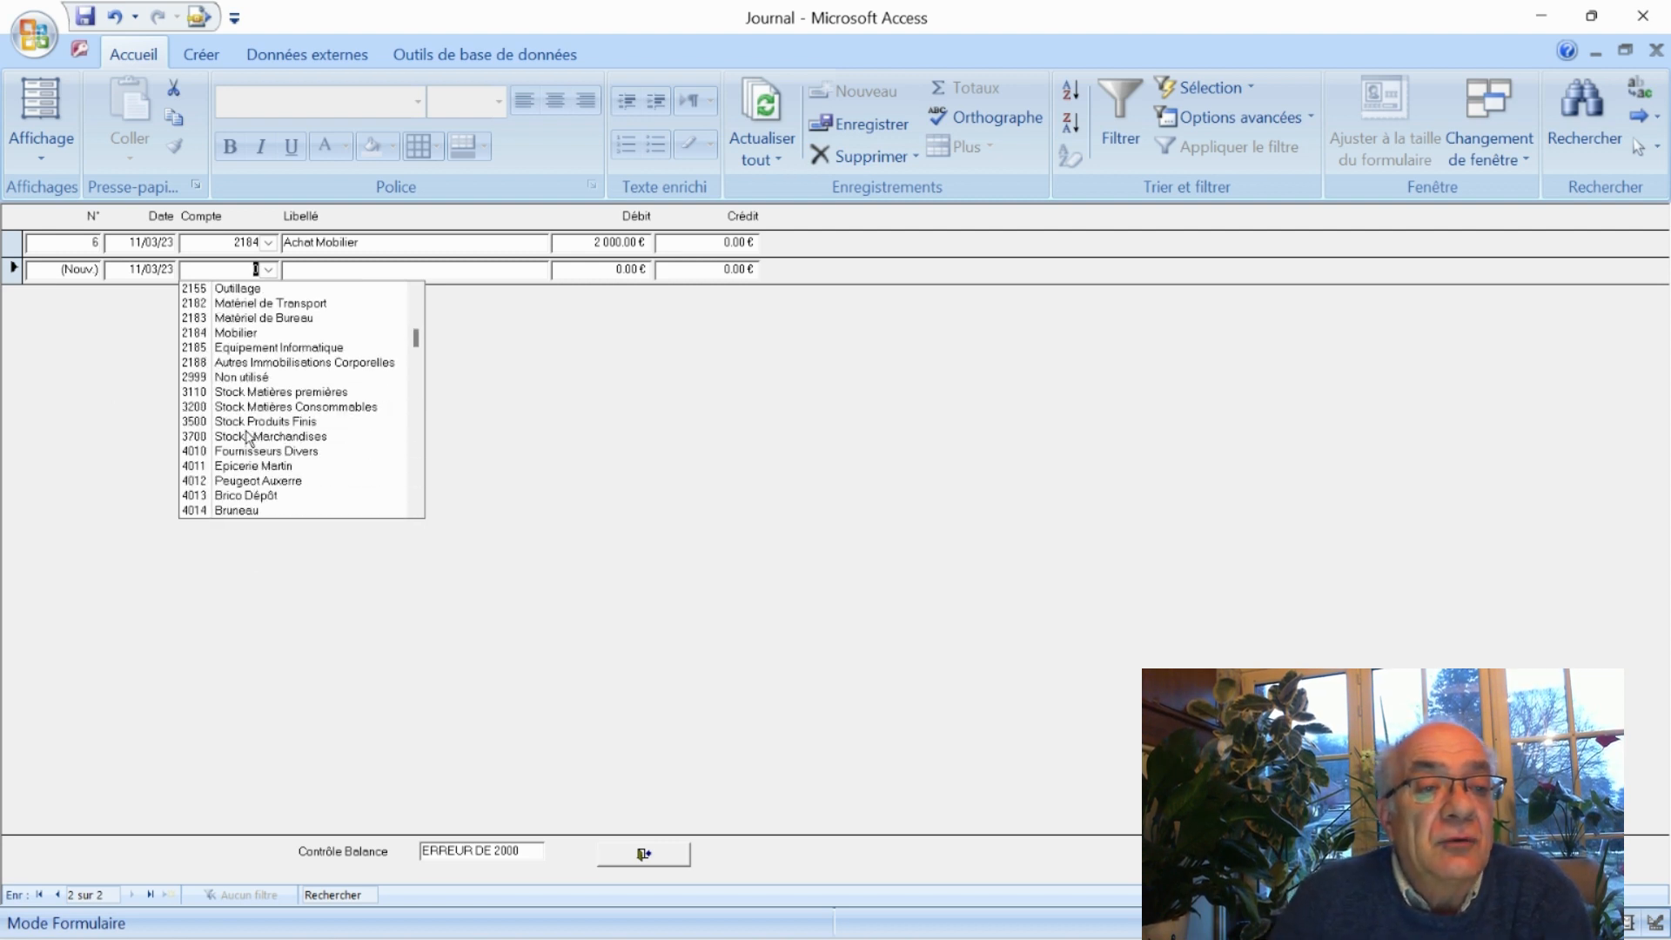
pyautogui.click(283, 498)
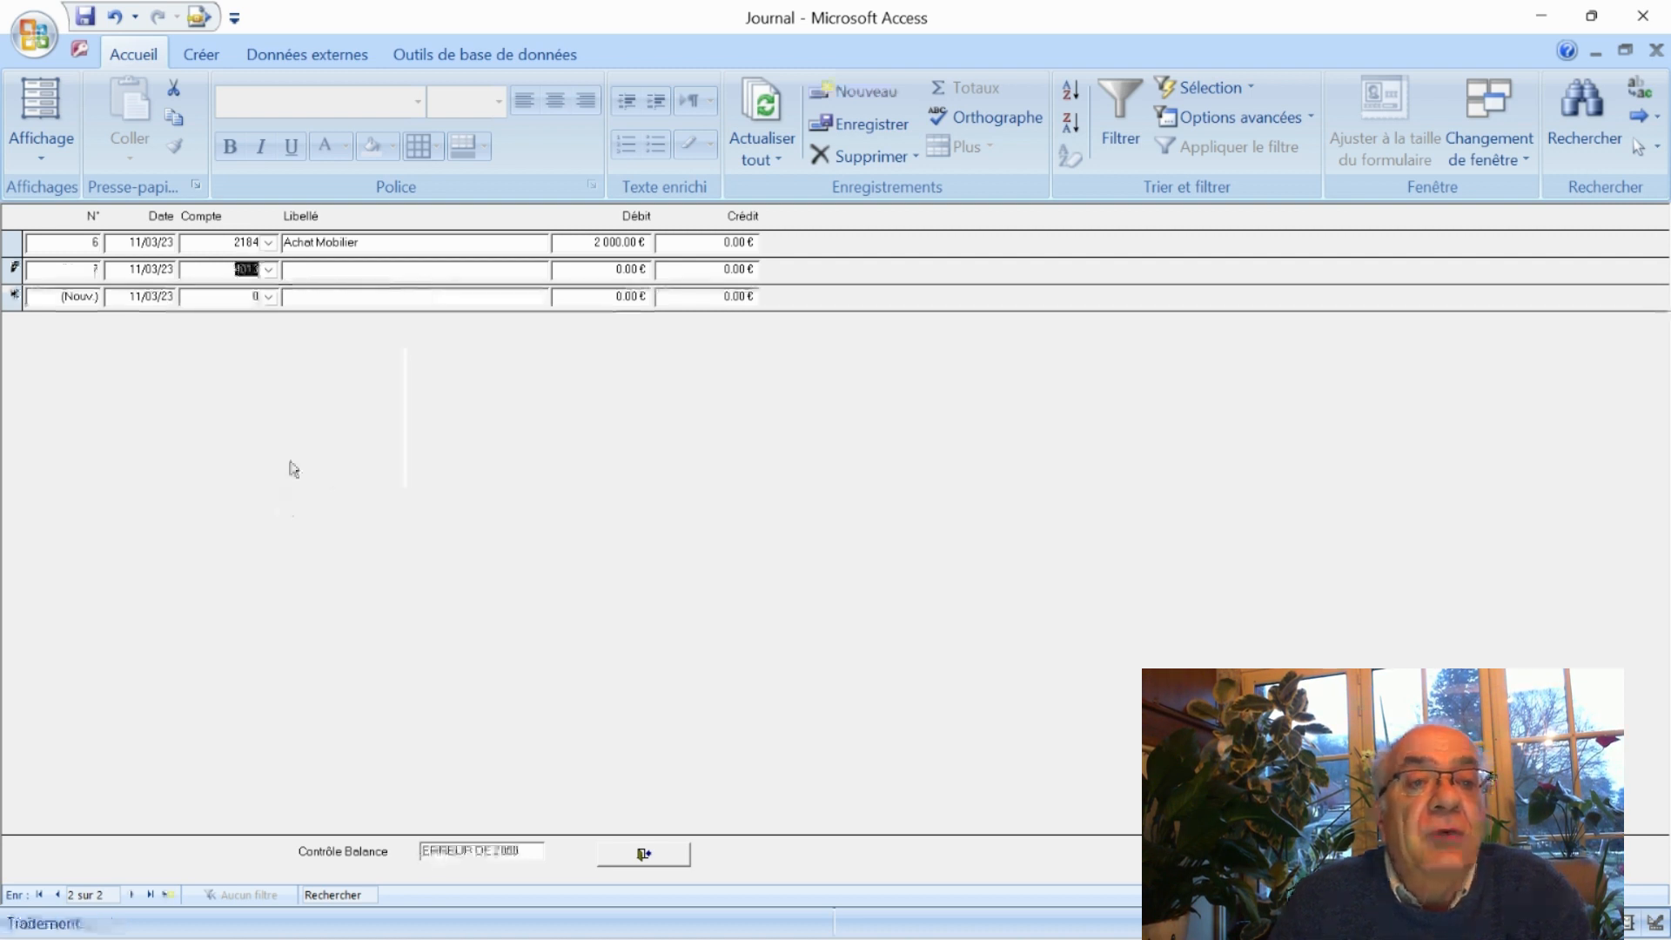
# Reuse the label "Achat Mobilier" on the 4013 journal line and save it with a credit of 2000 €
pyautogui.click(323, 274)
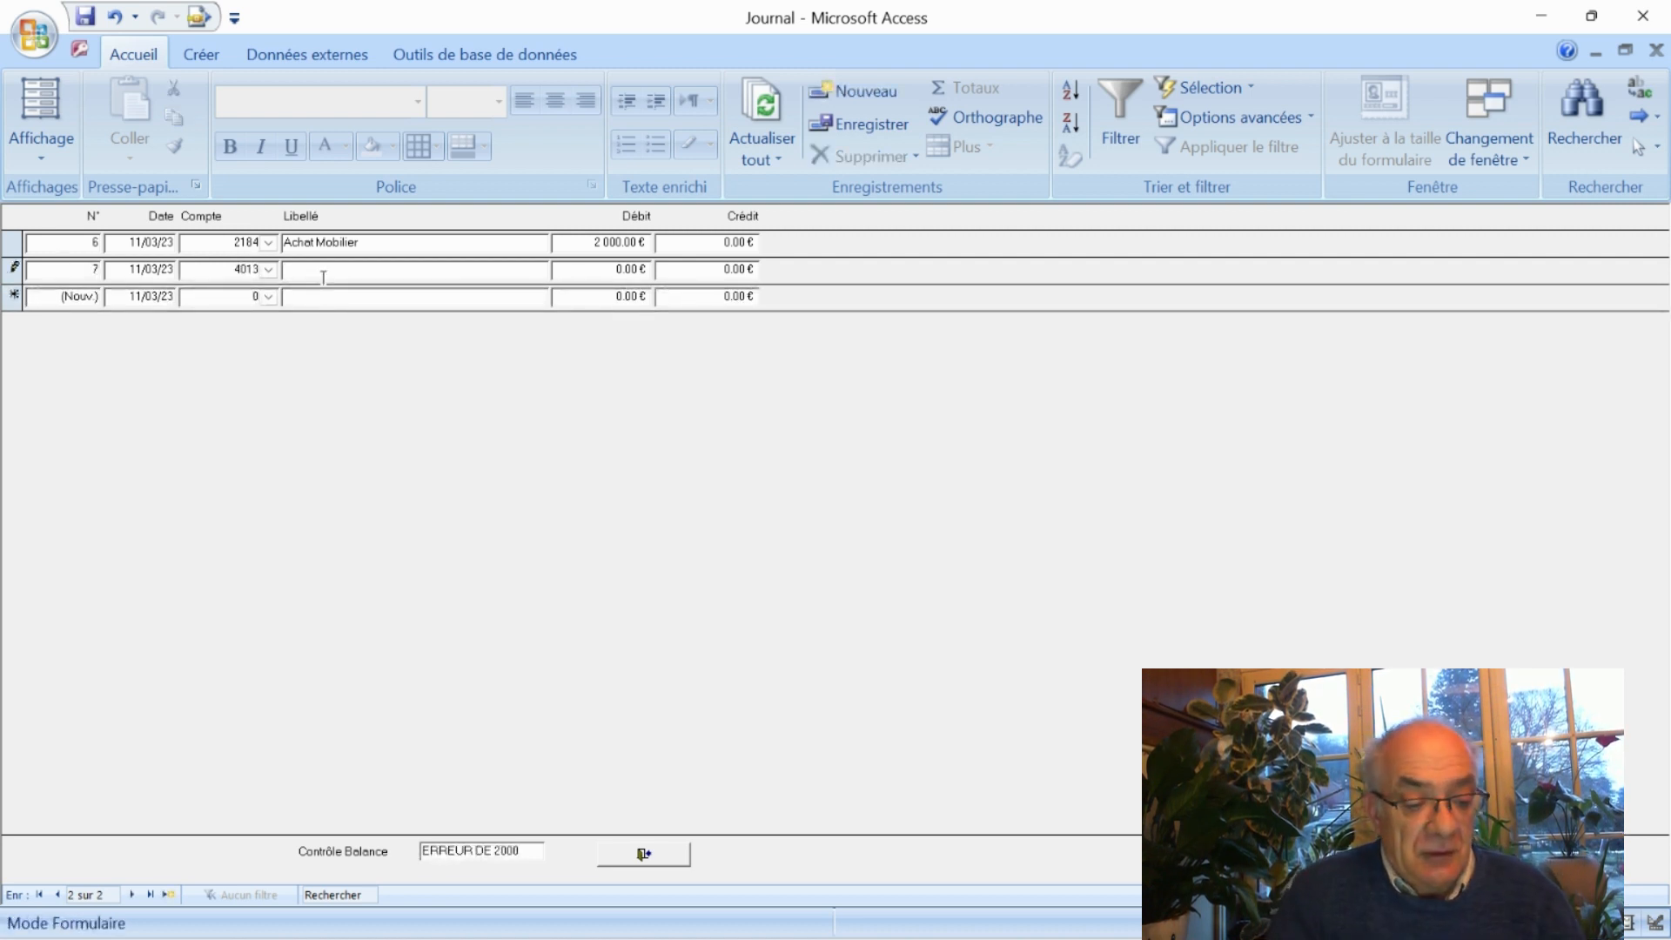
pyautogui.hotkey('ctrl', "'")
pyautogui.press('Tab')
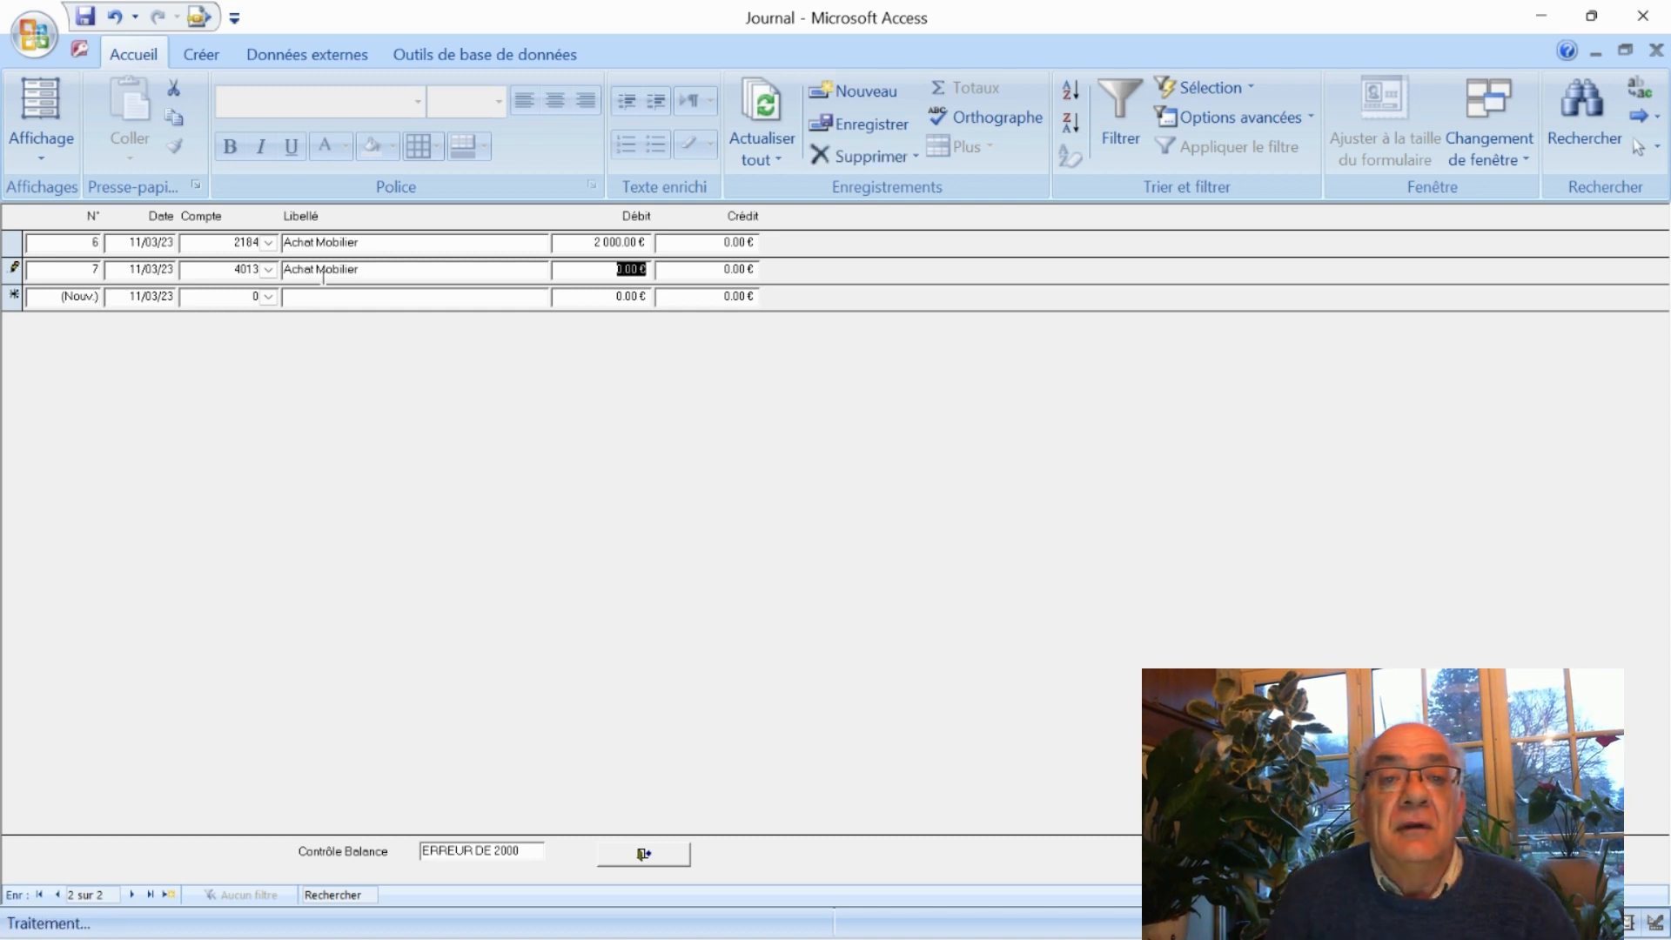
pyautogui.press('Tab')
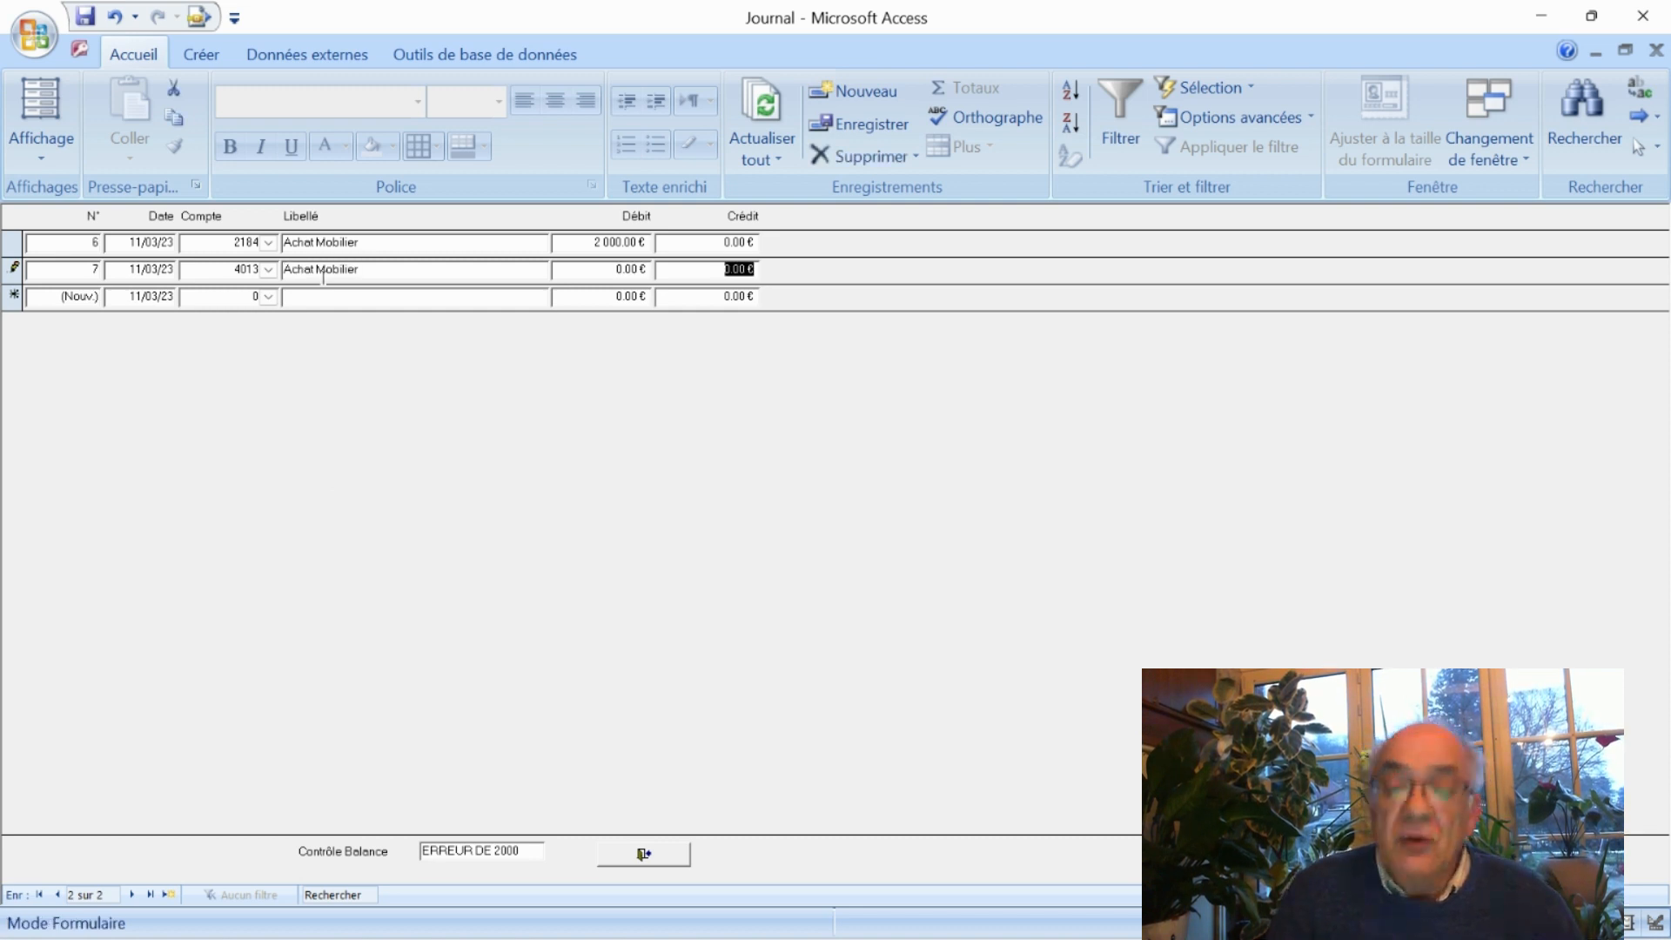
pyautogui.write('2000')
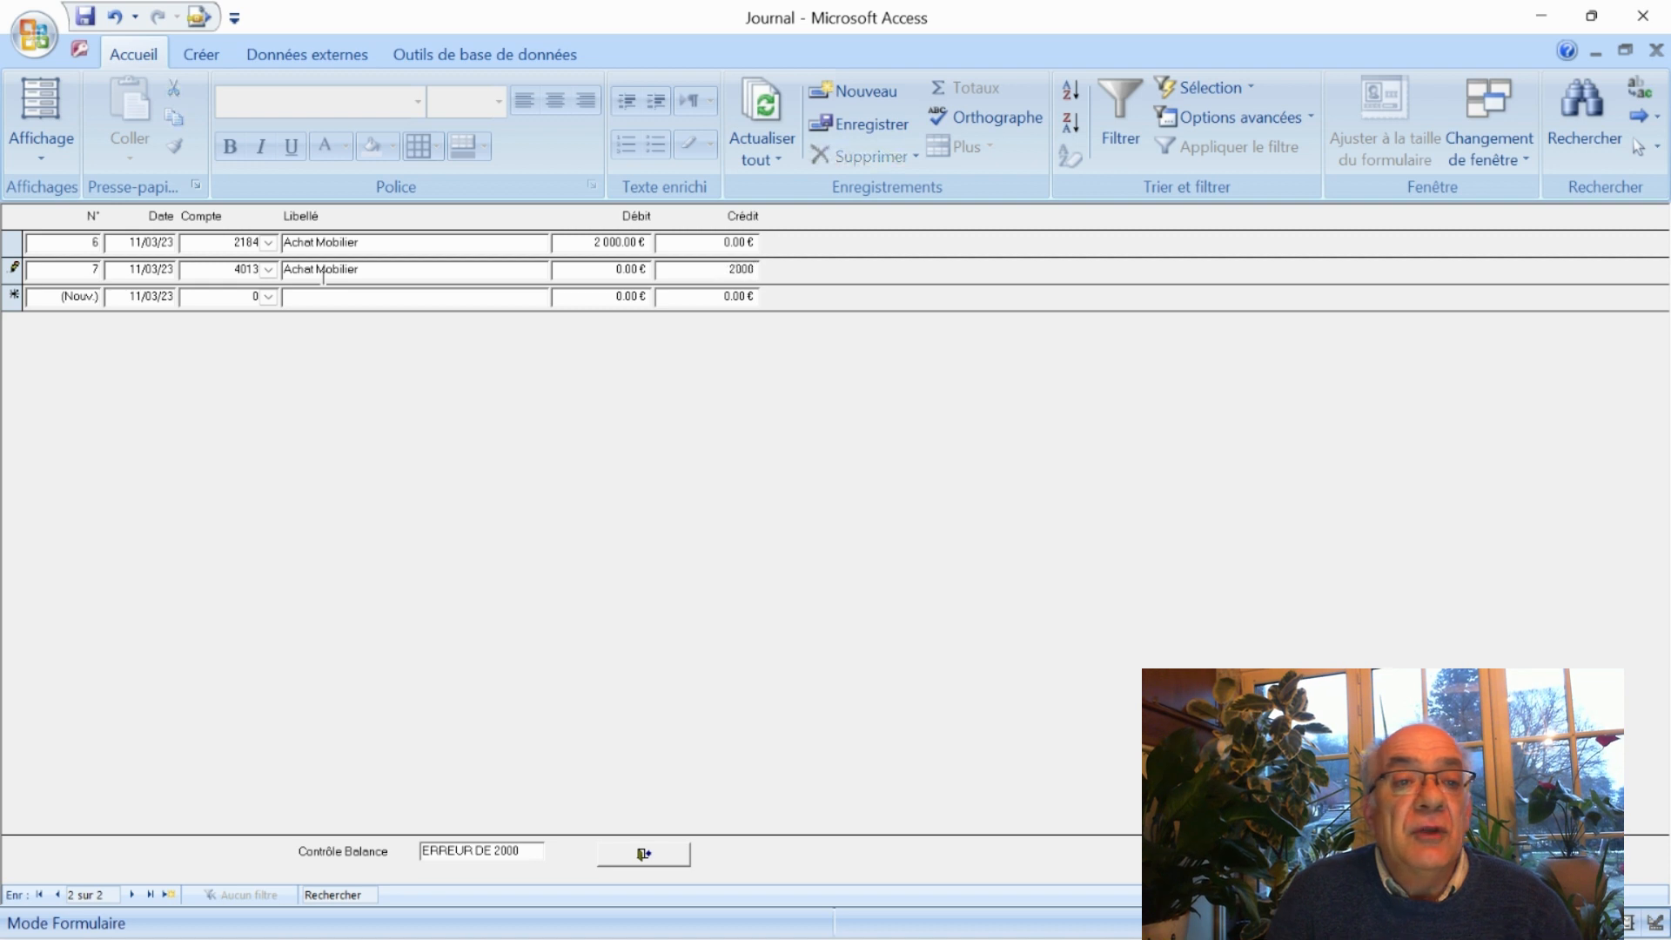
pyautogui.press('Tab')
pyautogui.press('Tab')
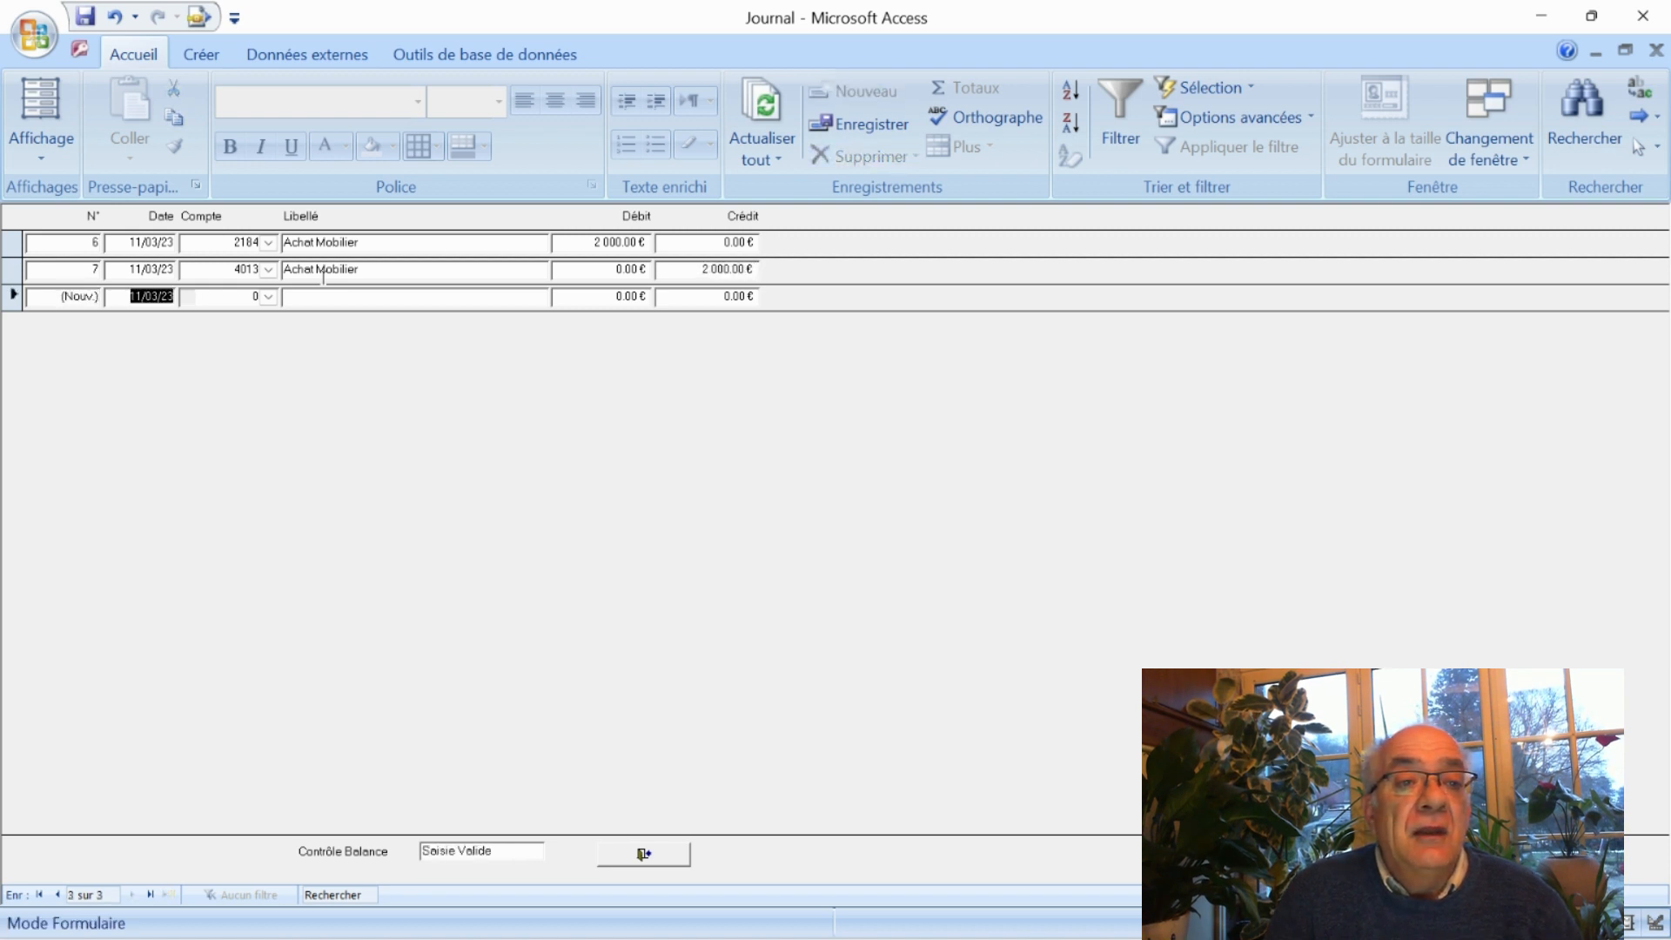
# Assign supplier account 4013 Brico Dépôt to the third journal line
pyautogui.press('Tab')
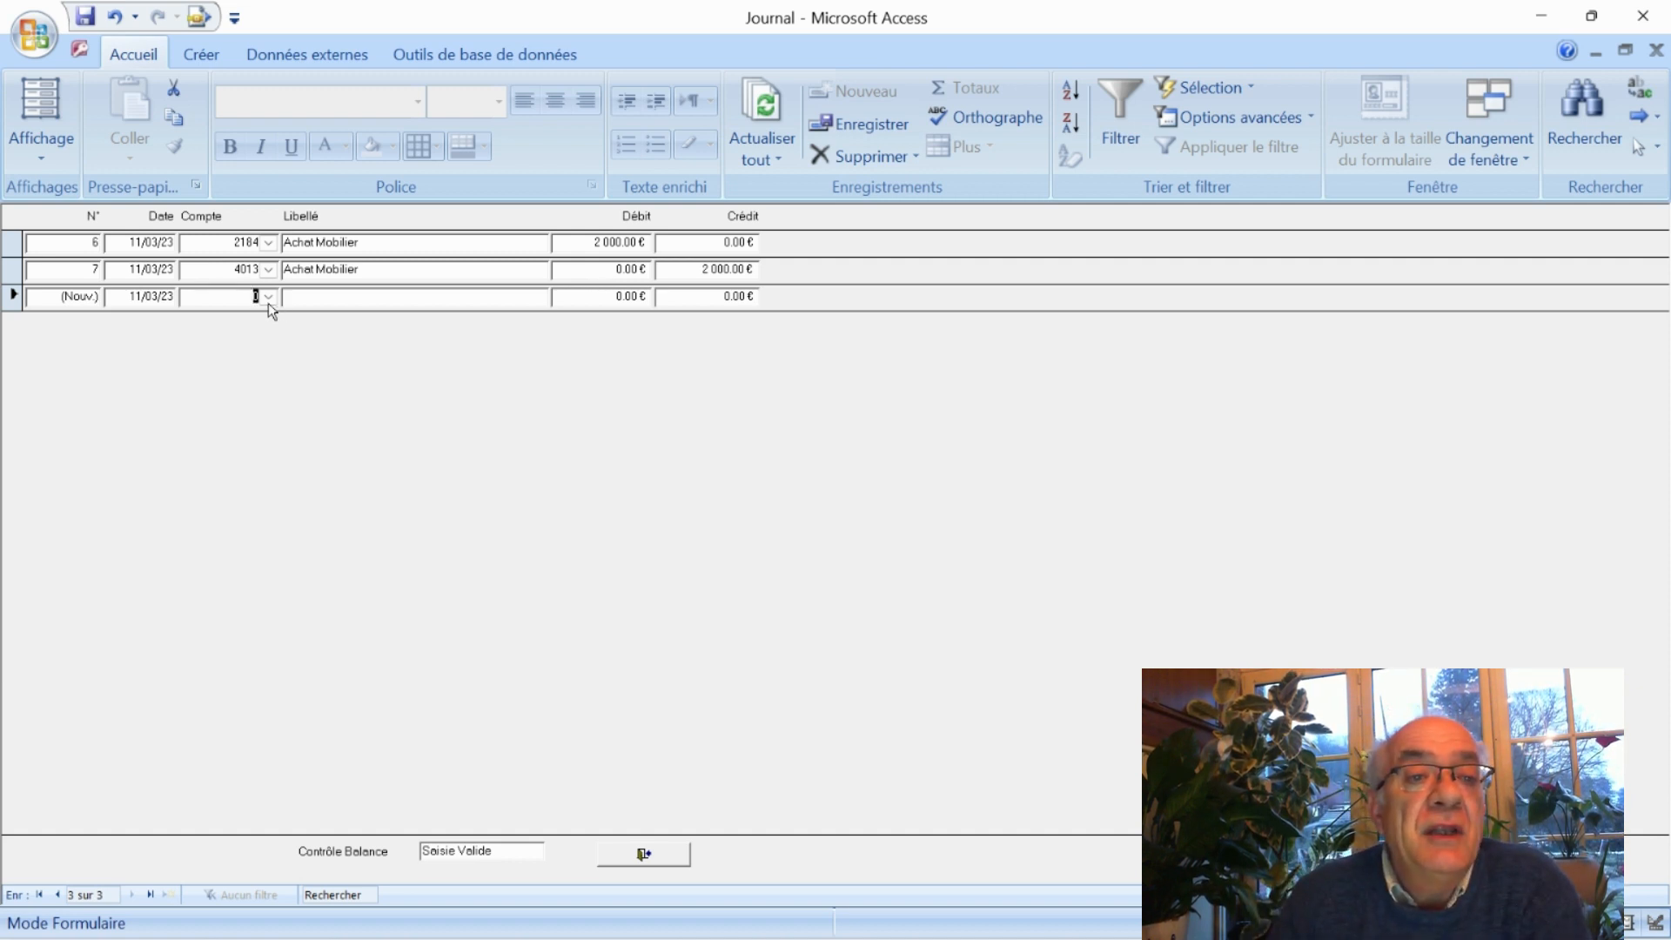
pyautogui.click(268, 303)
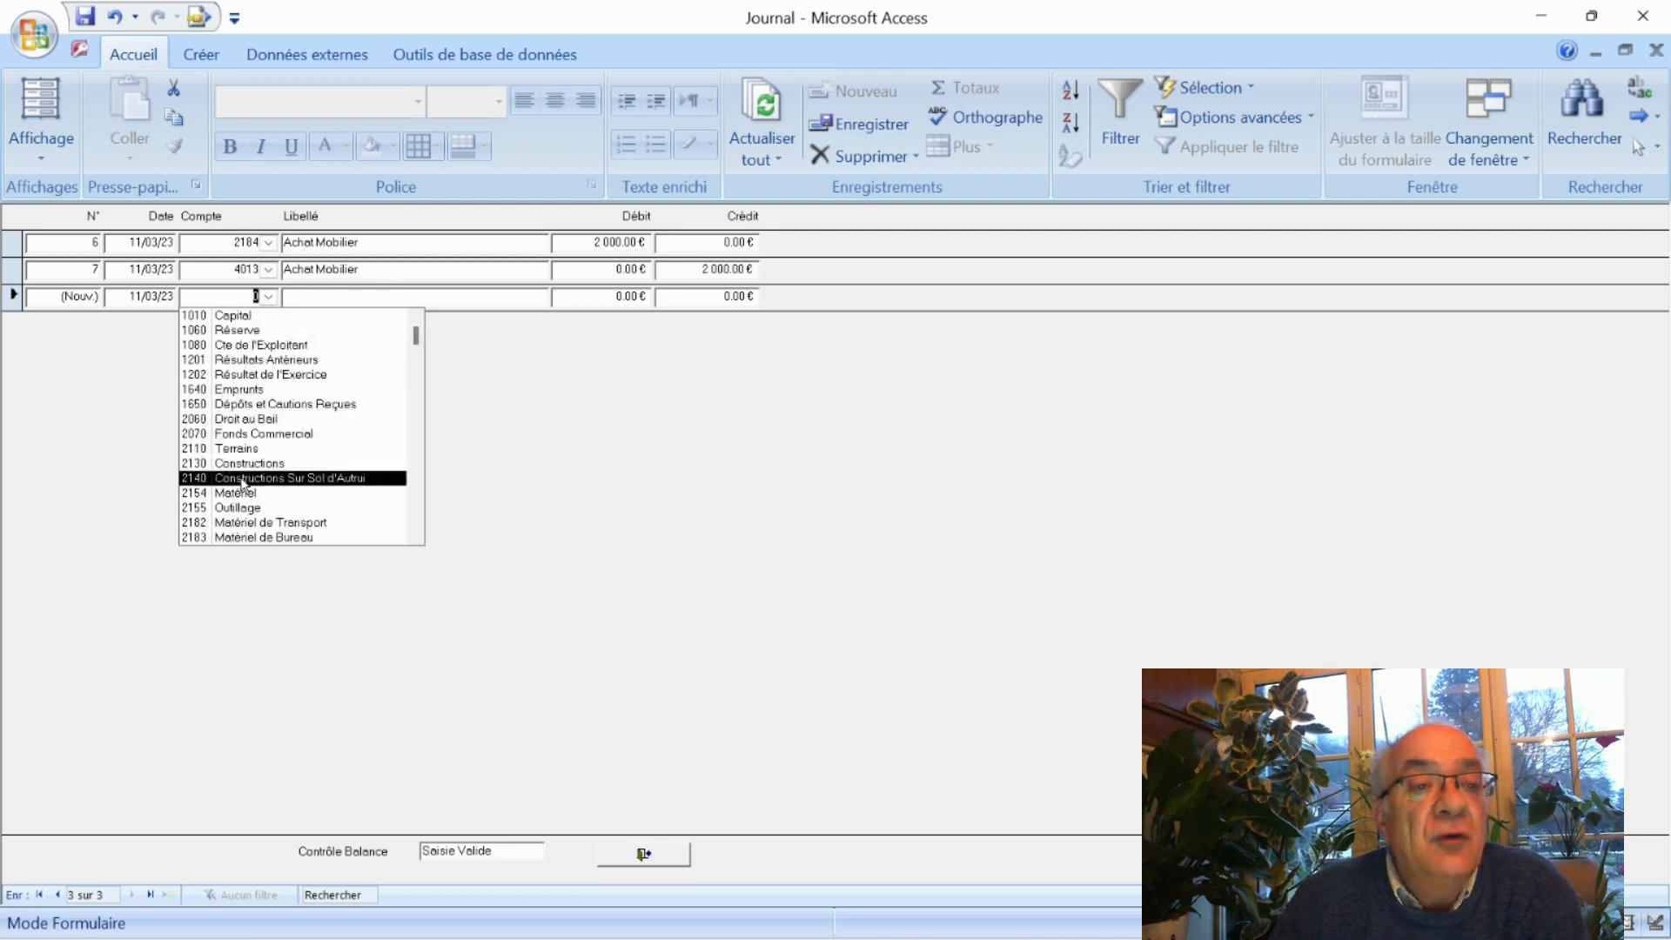
pyautogui.scroll(-3, 243, 484)
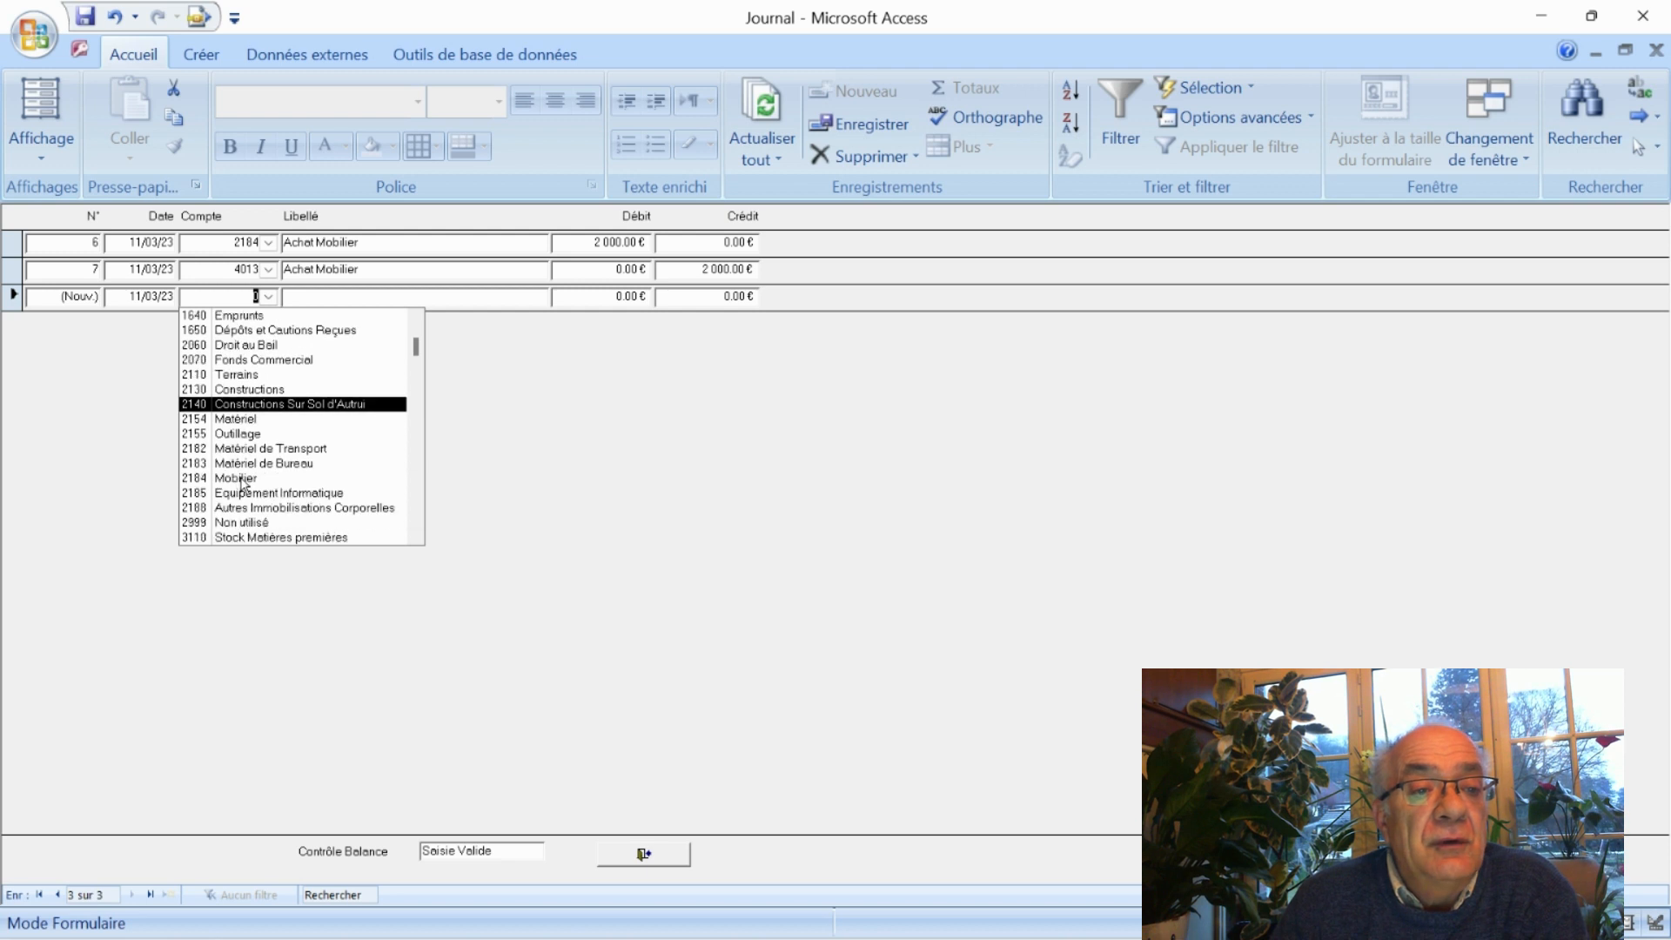
pyautogui.scroll(-2, 243, 484)
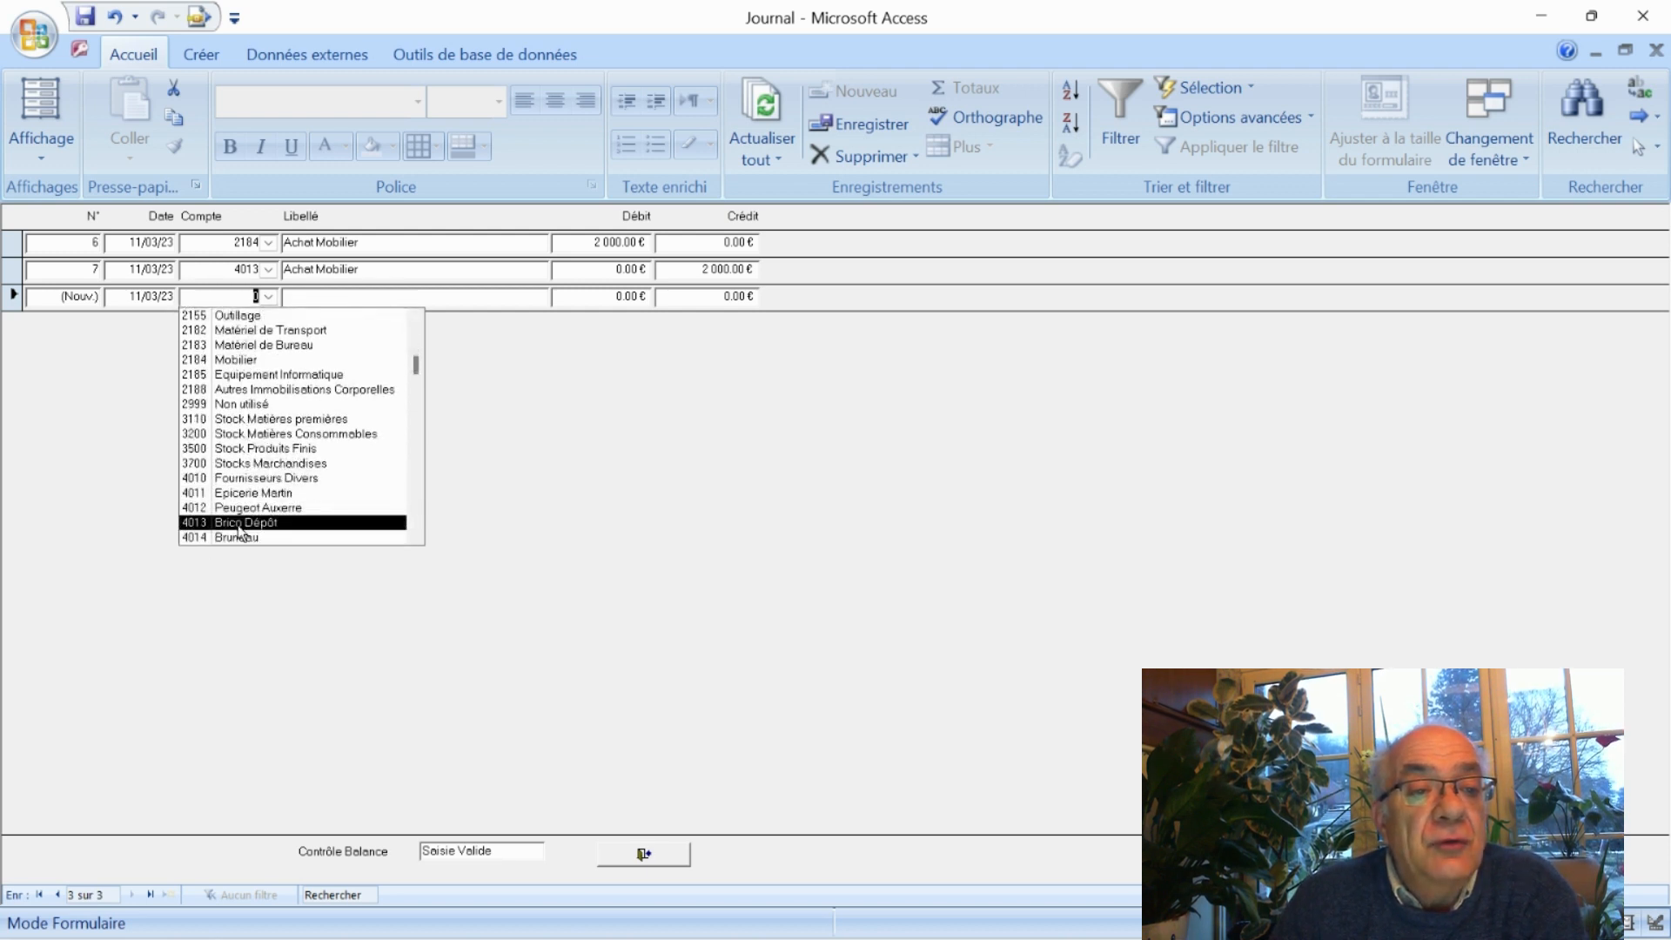
pyautogui.click(240, 523)
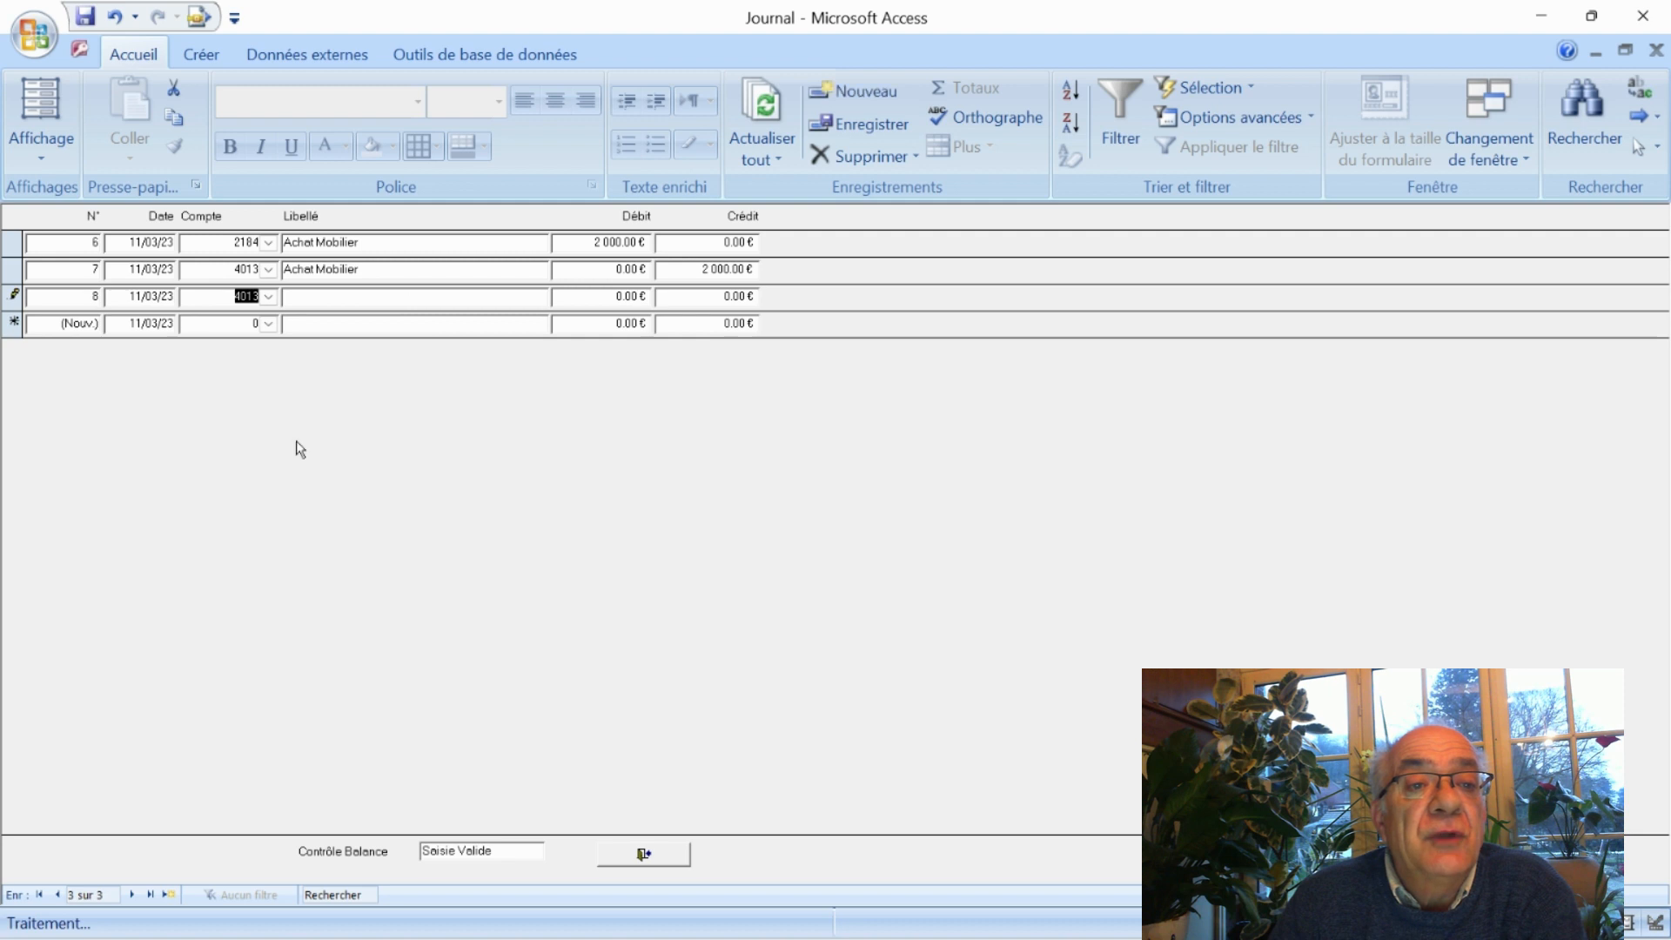
# Label the third journal line "Payé facture Brico dépôt" and save it with a debit of 2000 €
pyautogui.click(330, 296)
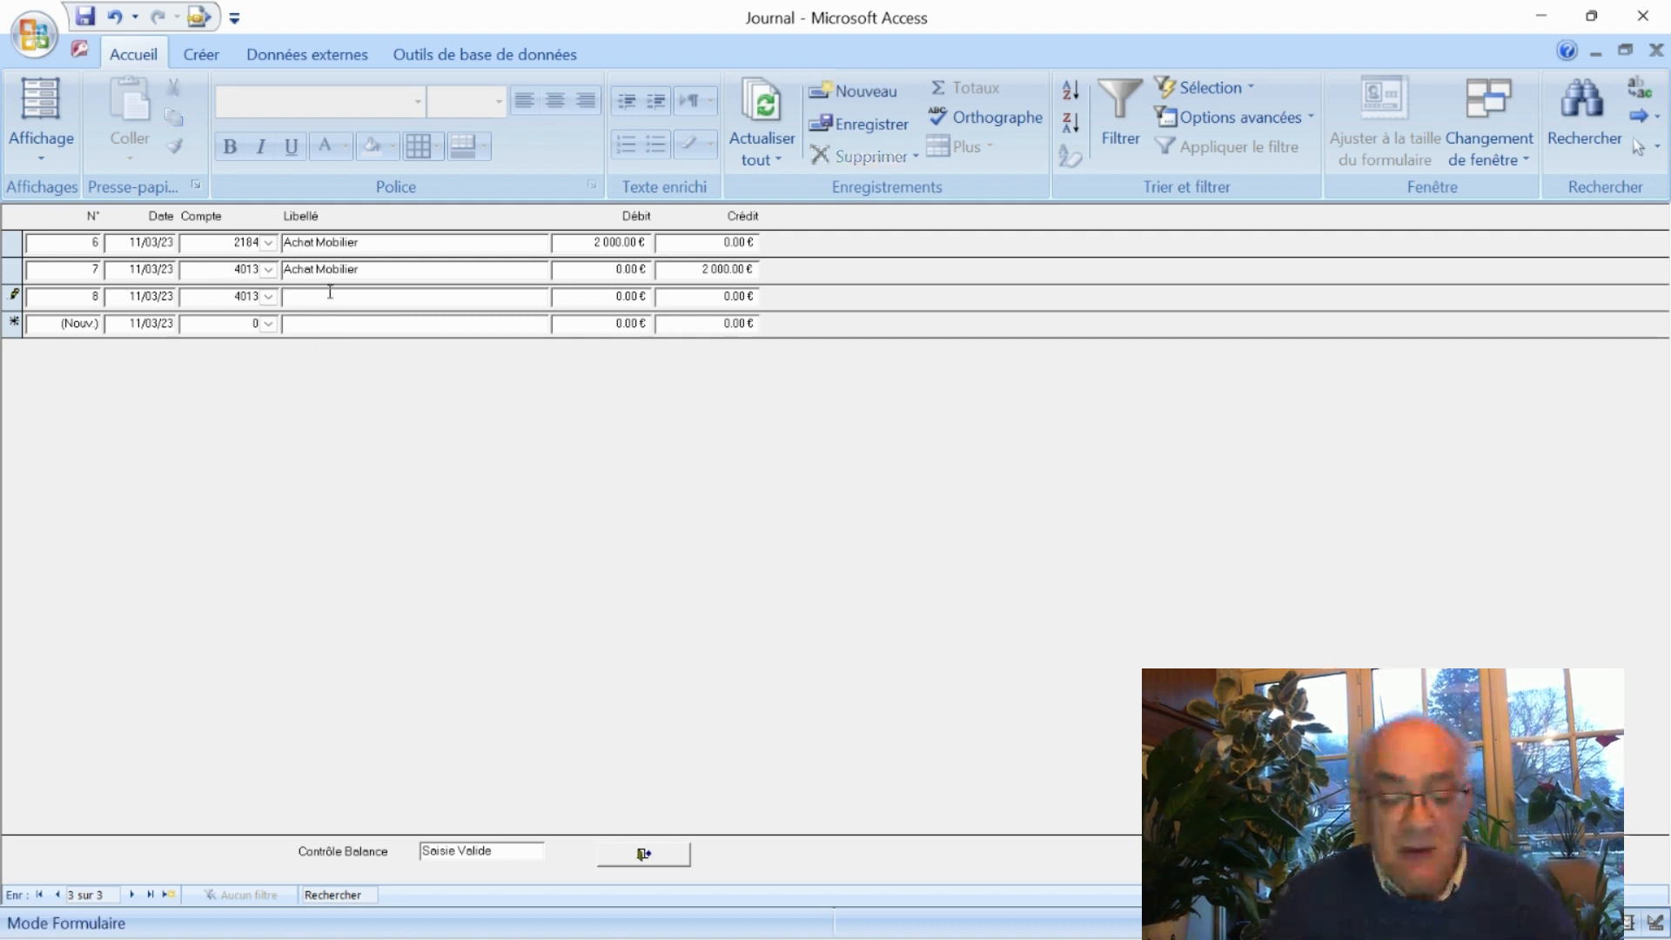
pyautogui.write('Pe')
pyautogui.write('yé ')
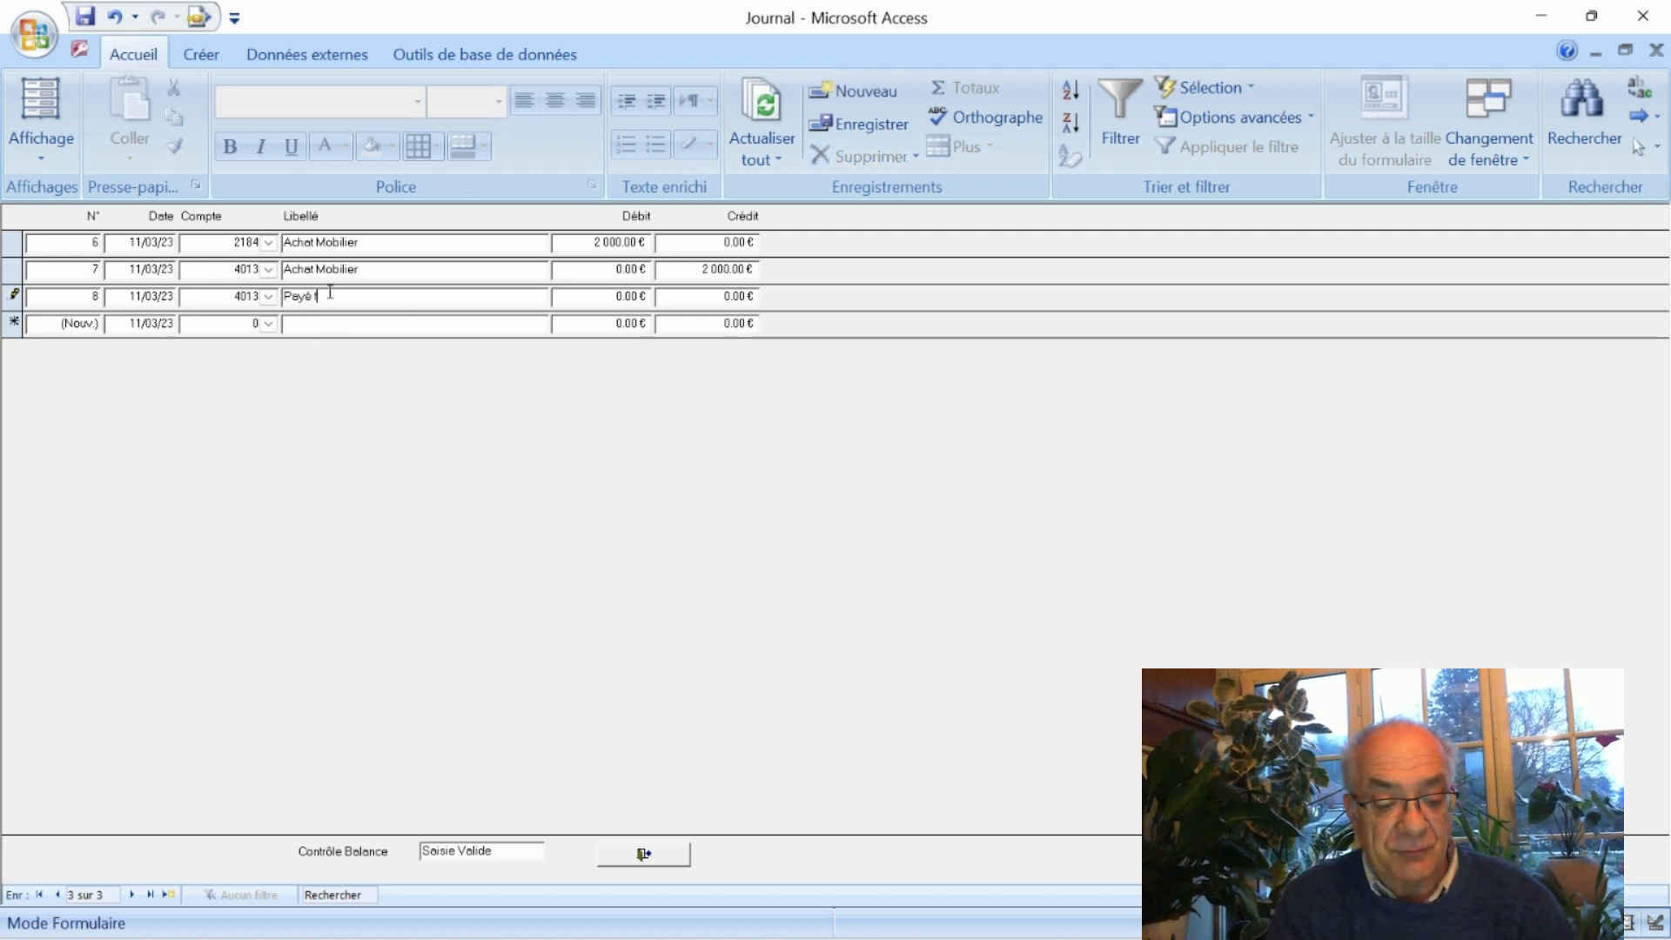
pyautogui.write('facture')
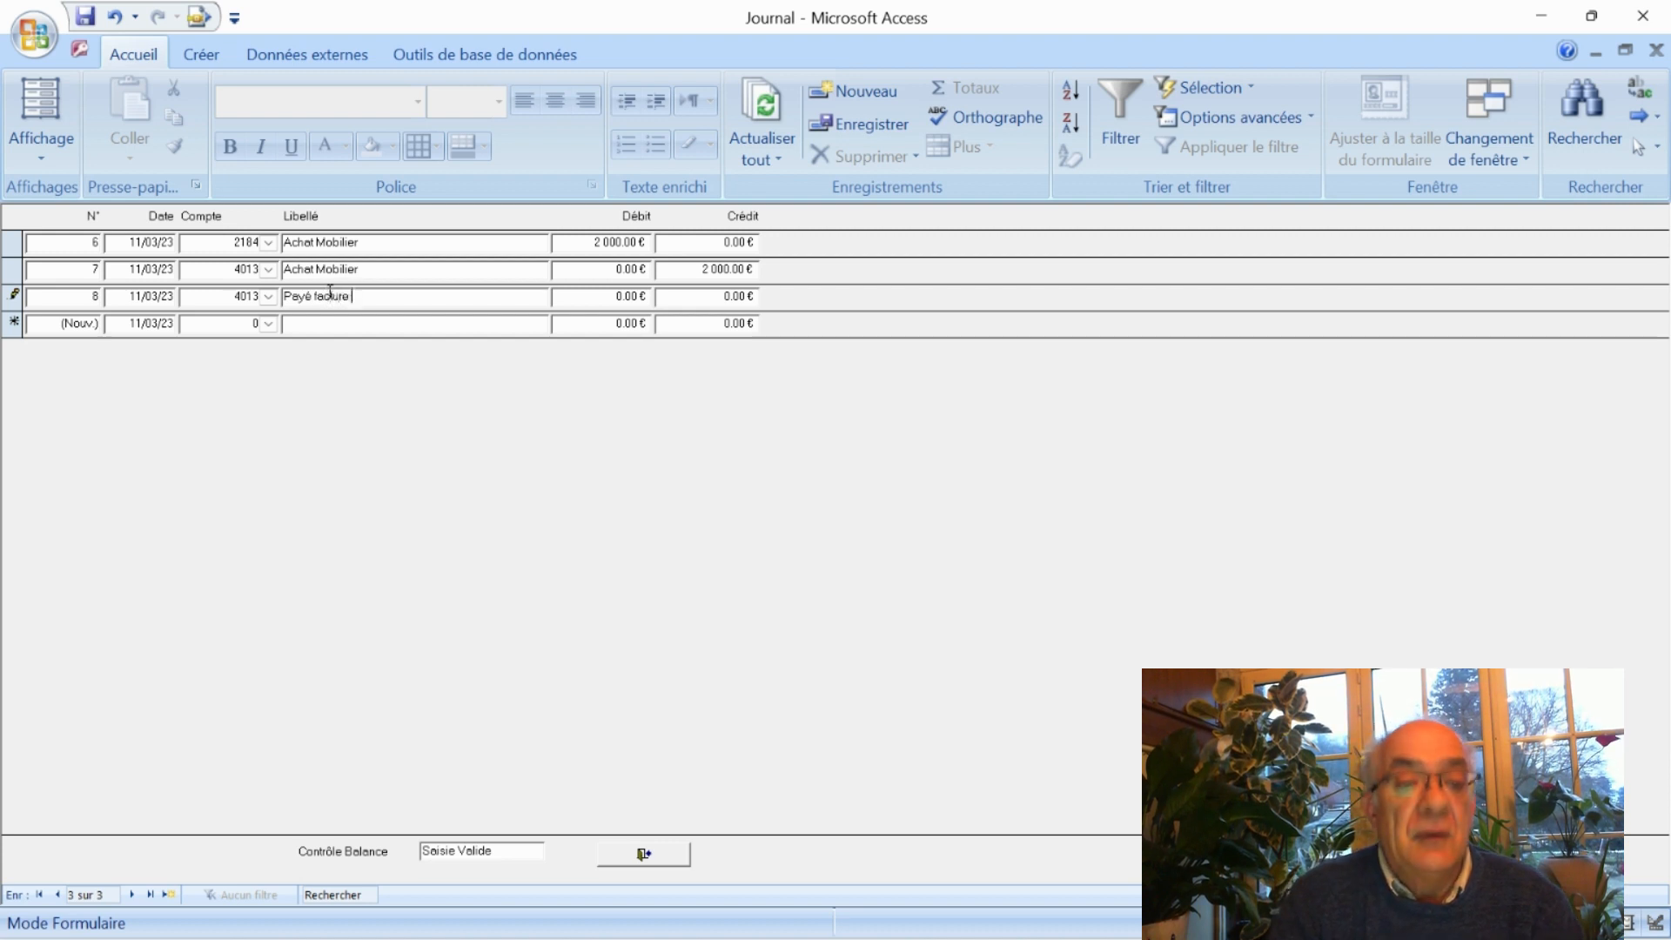
pyautogui.write(' Bri')
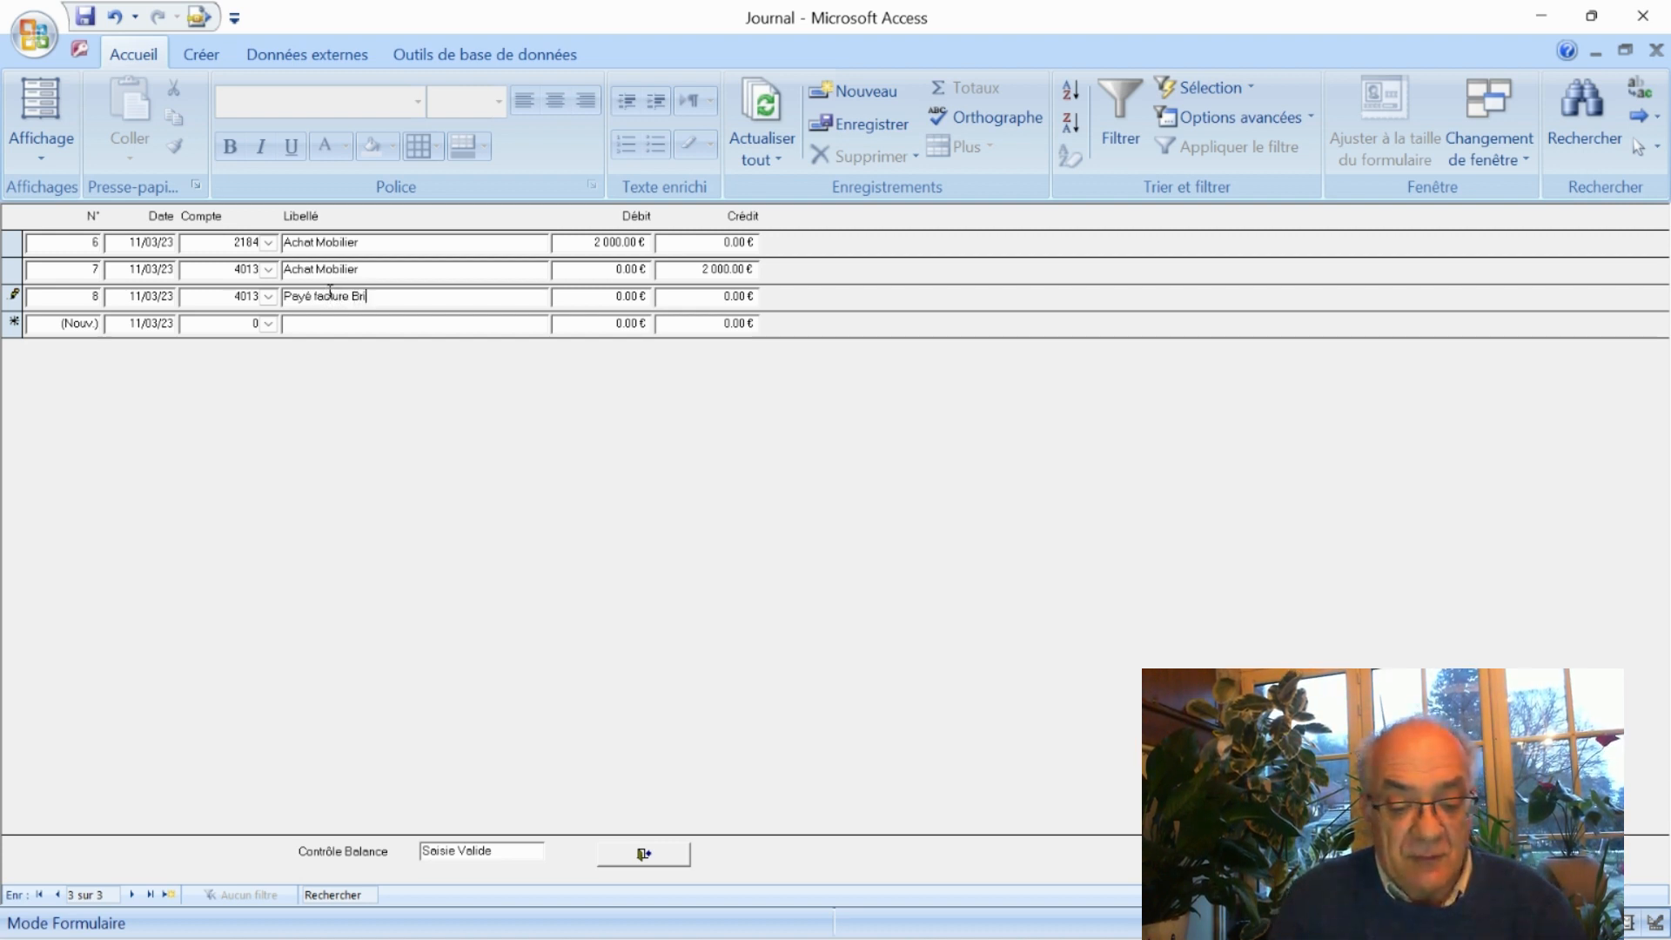
pyautogui.write('co dépot')
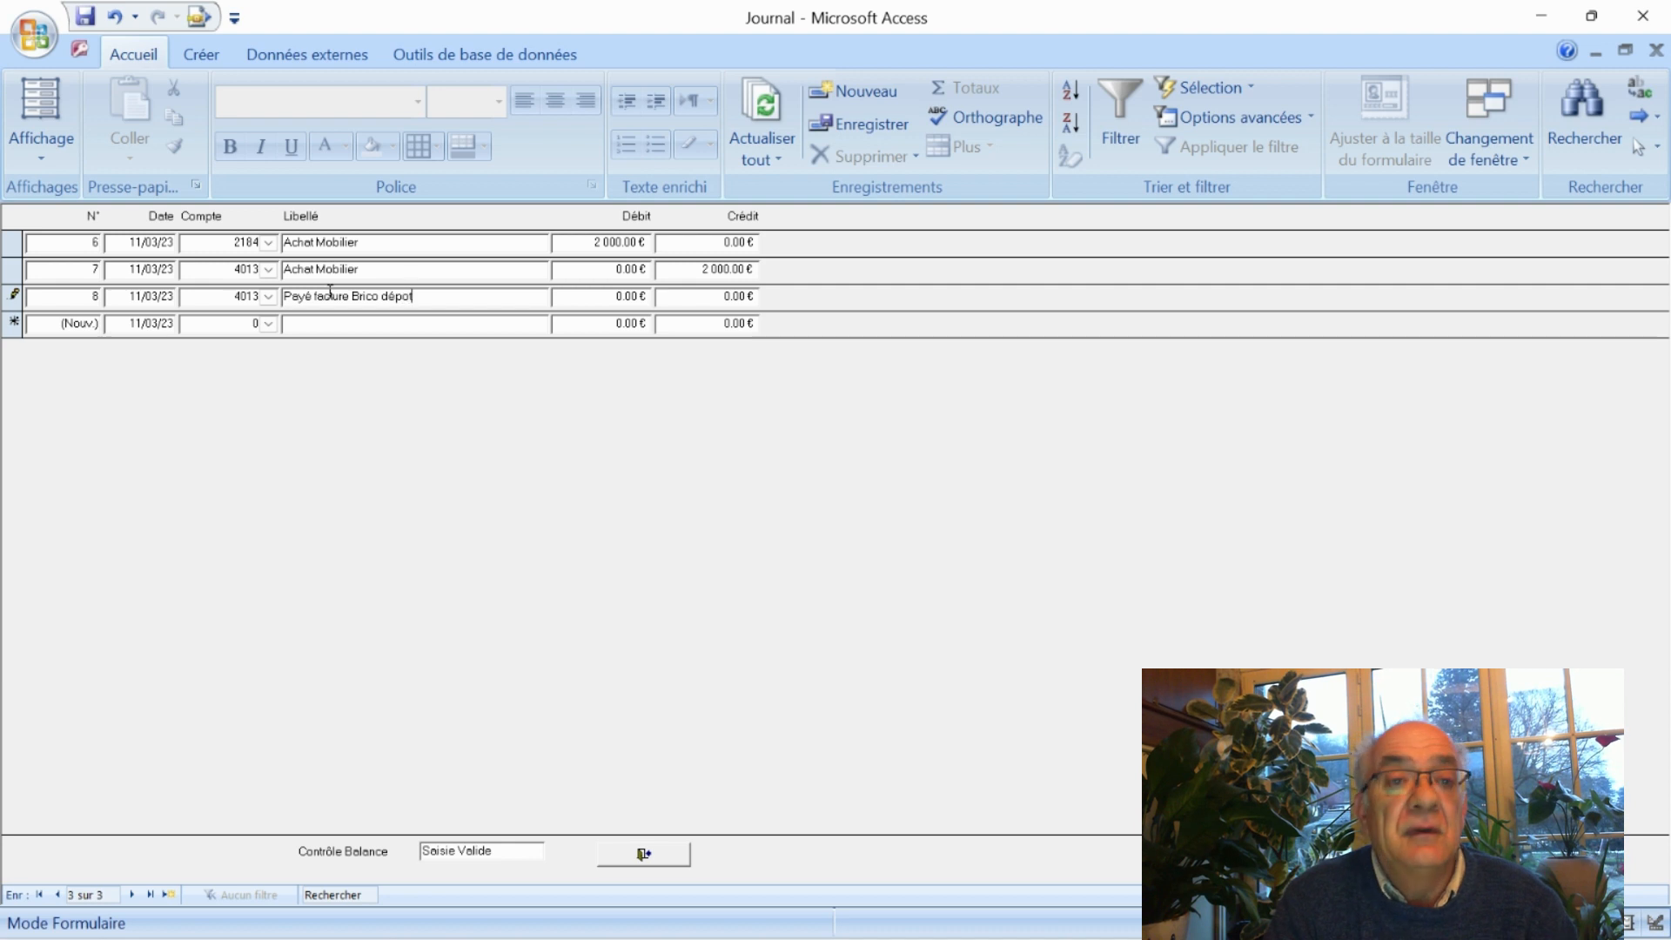
pyautogui.press('Tab')
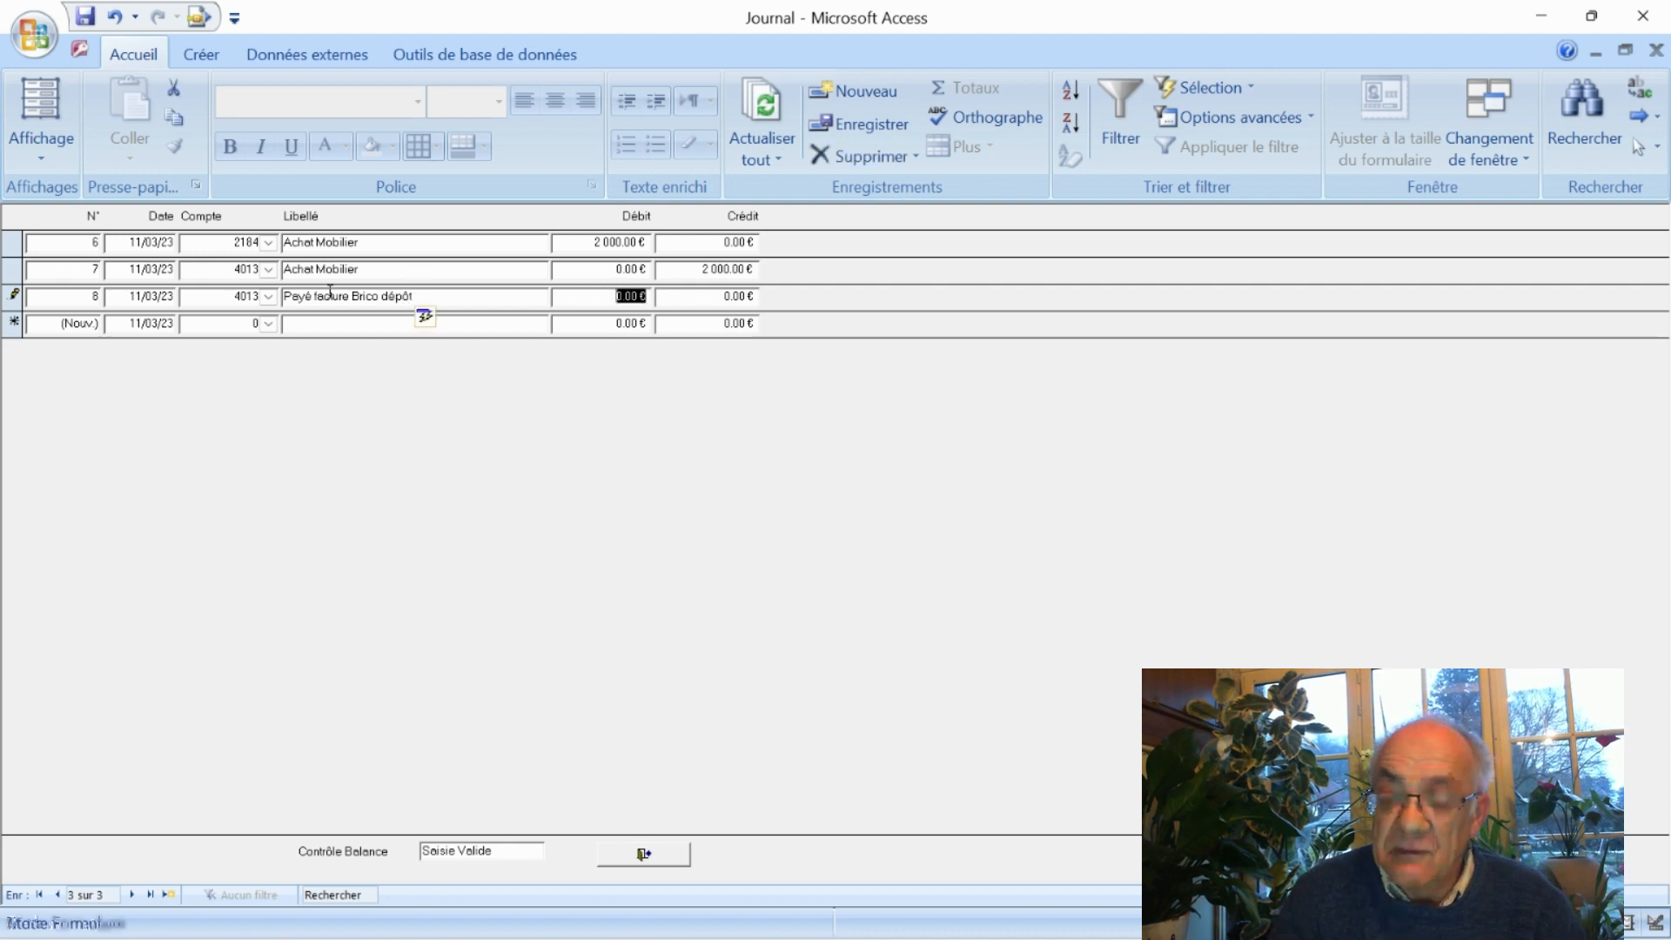
pyautogui.write('2 000')
pyautogui.press('Tab')
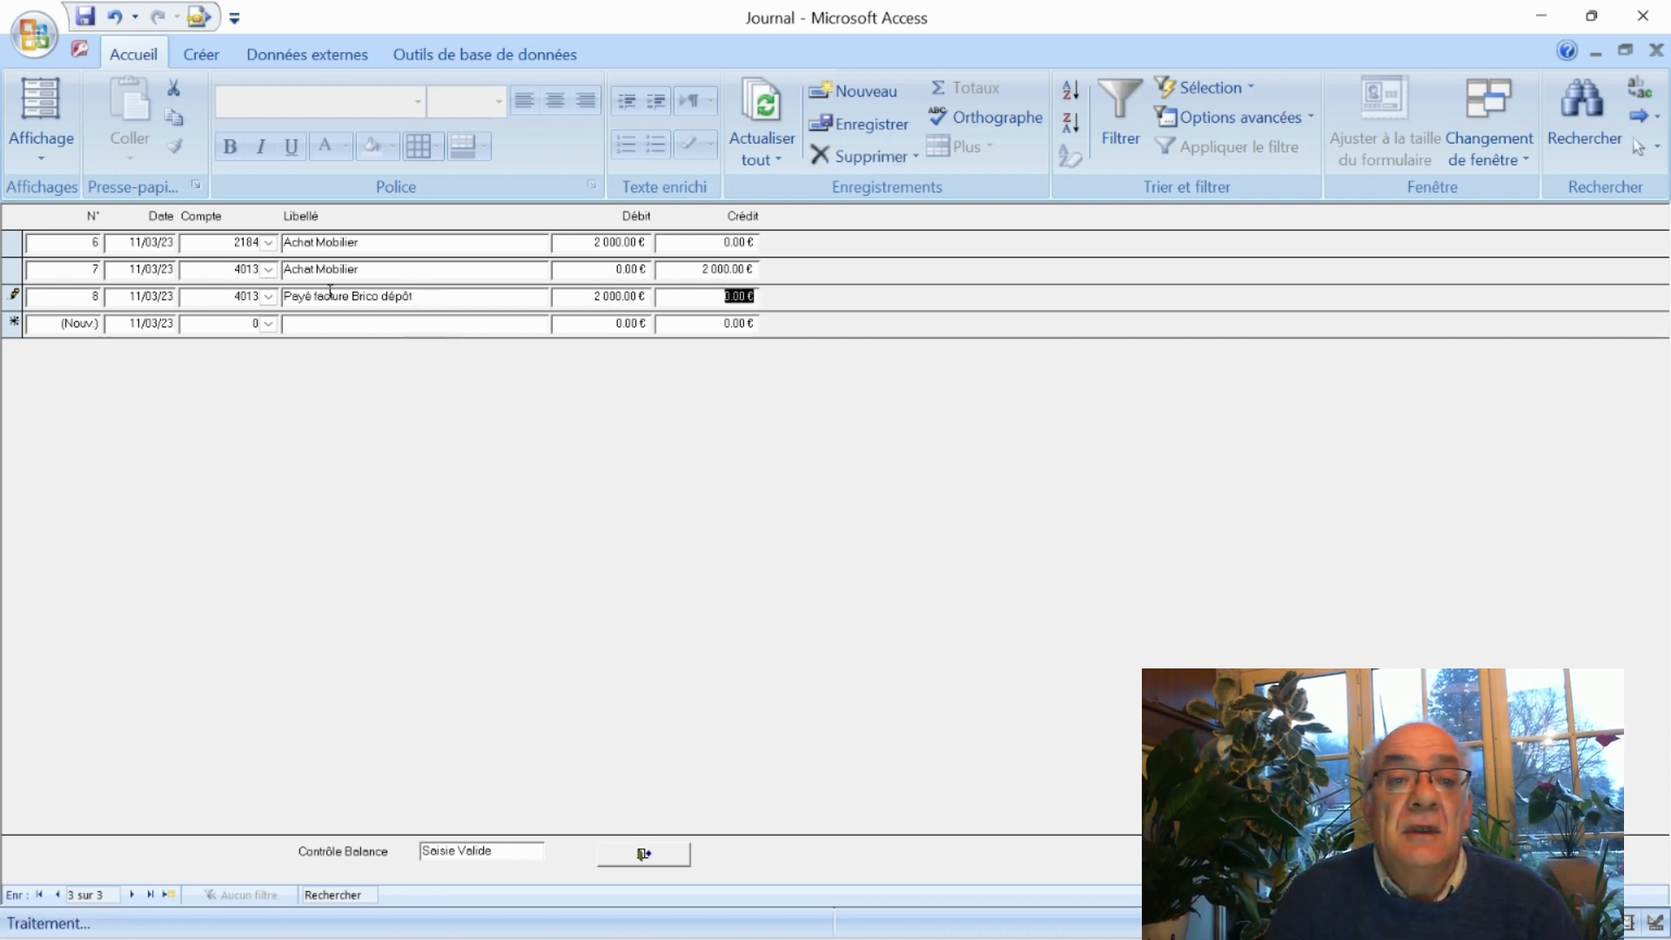
pyautogui.press('Tab')
# Assign bank account 5120 Banque to the fourth journal line
pyautogui.press('Tab')
pyautogui.press('Tab')
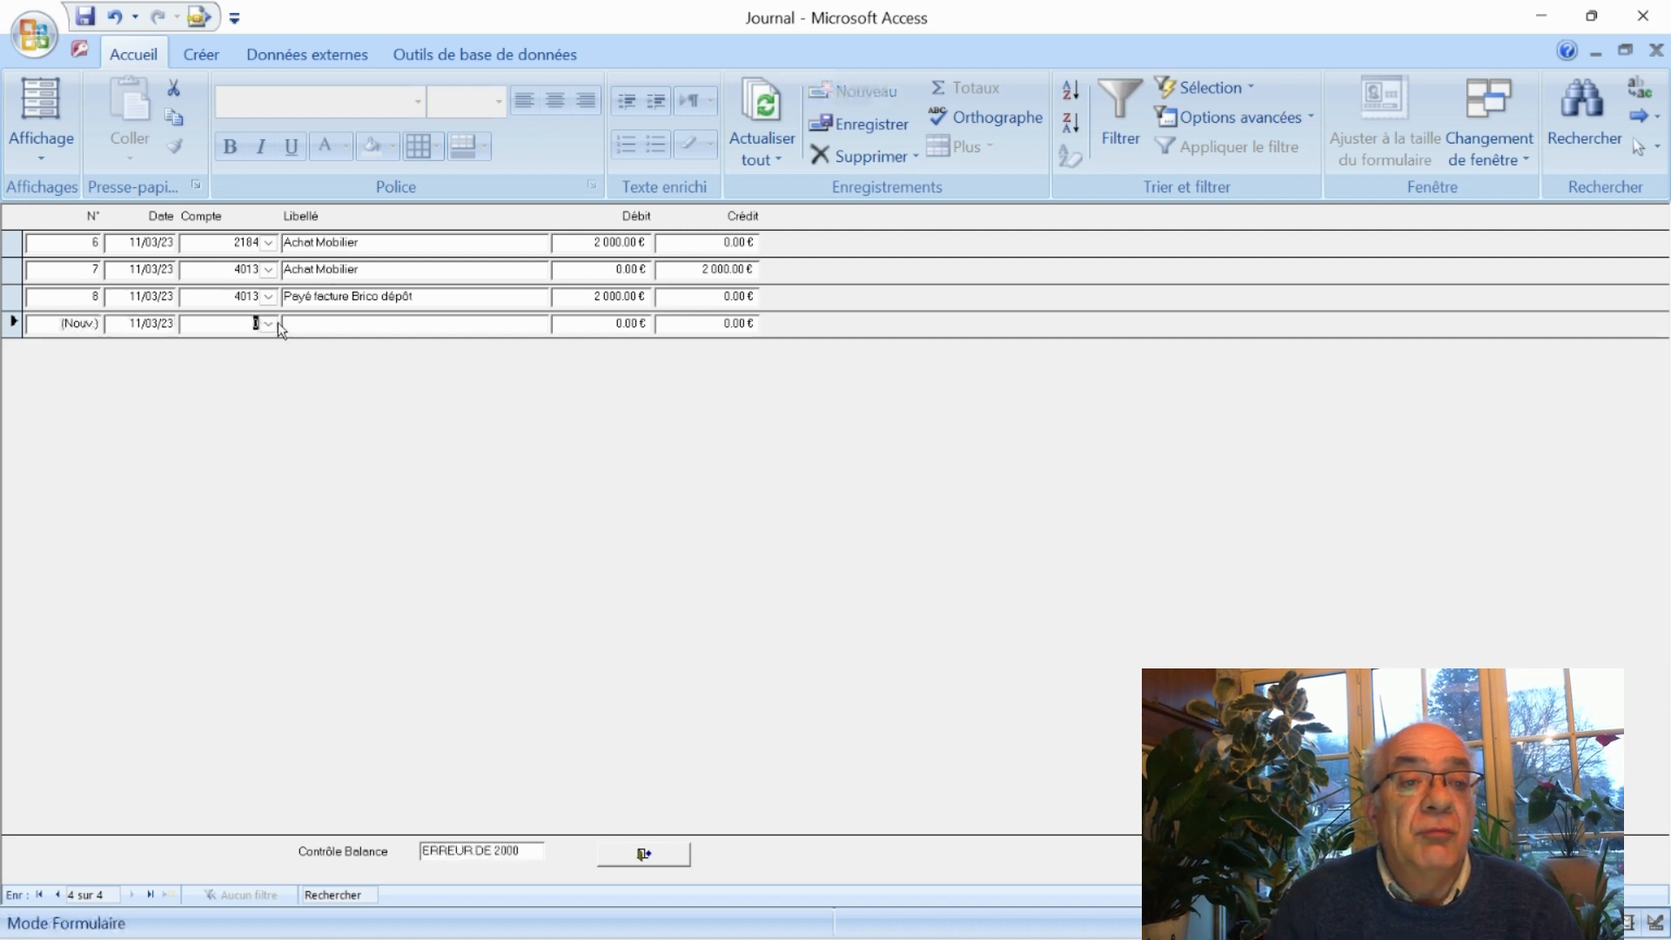
pyautogui.click(269, 323)
pyautogui.scroll(-6, 249, 499)
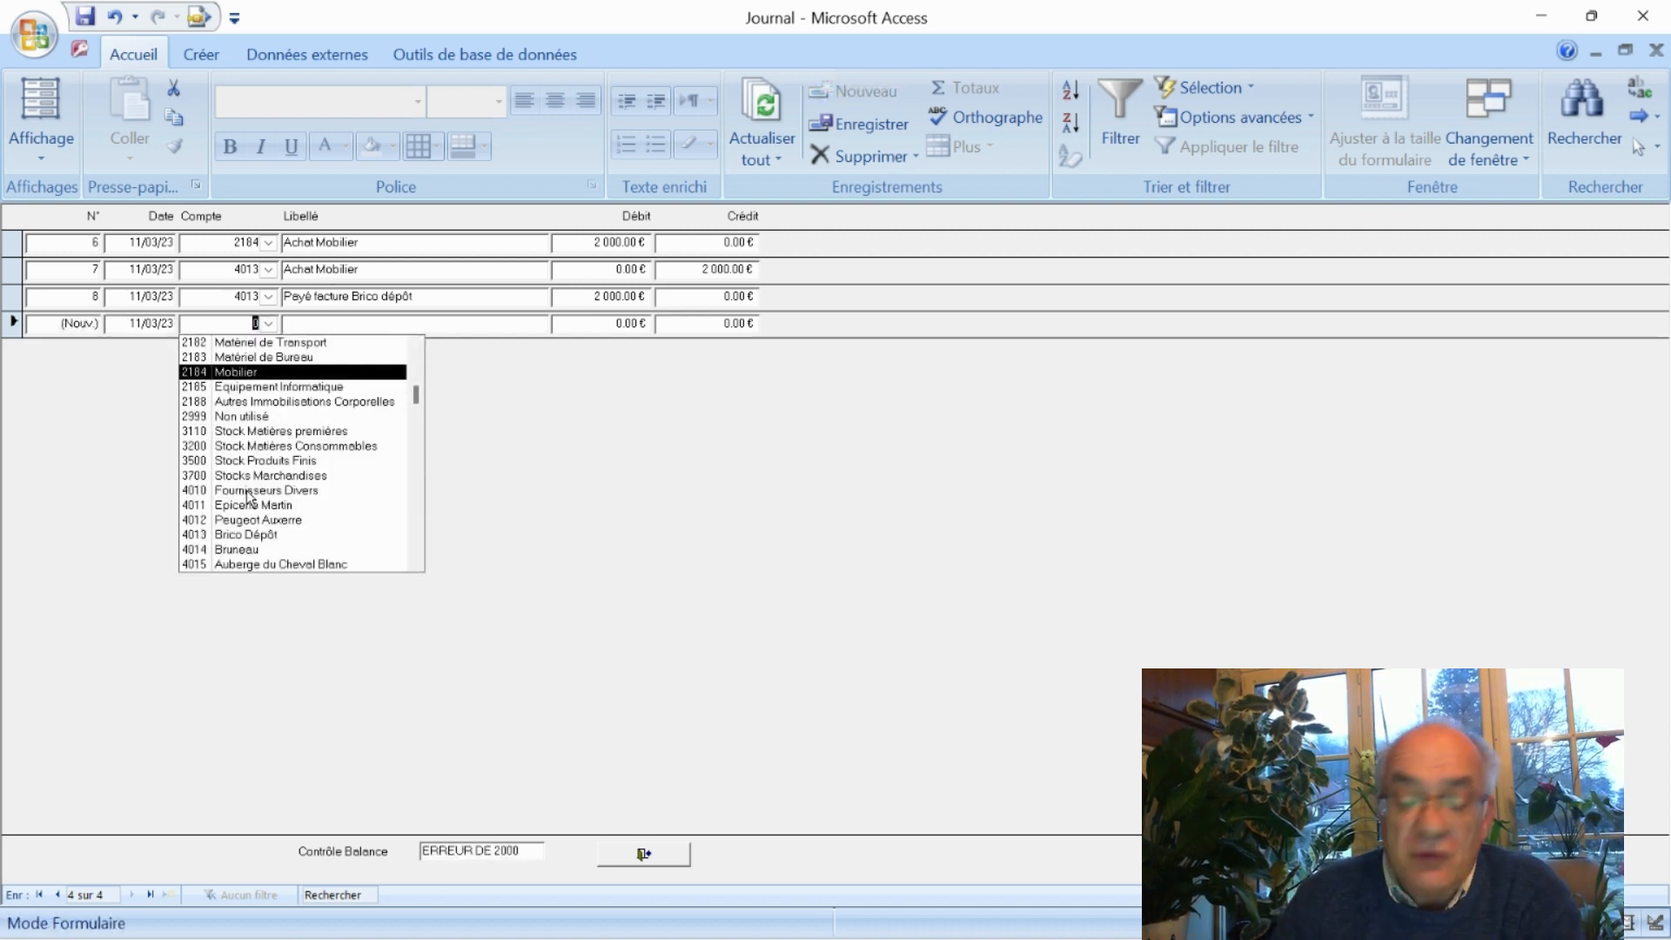
pyautogui.write('512')
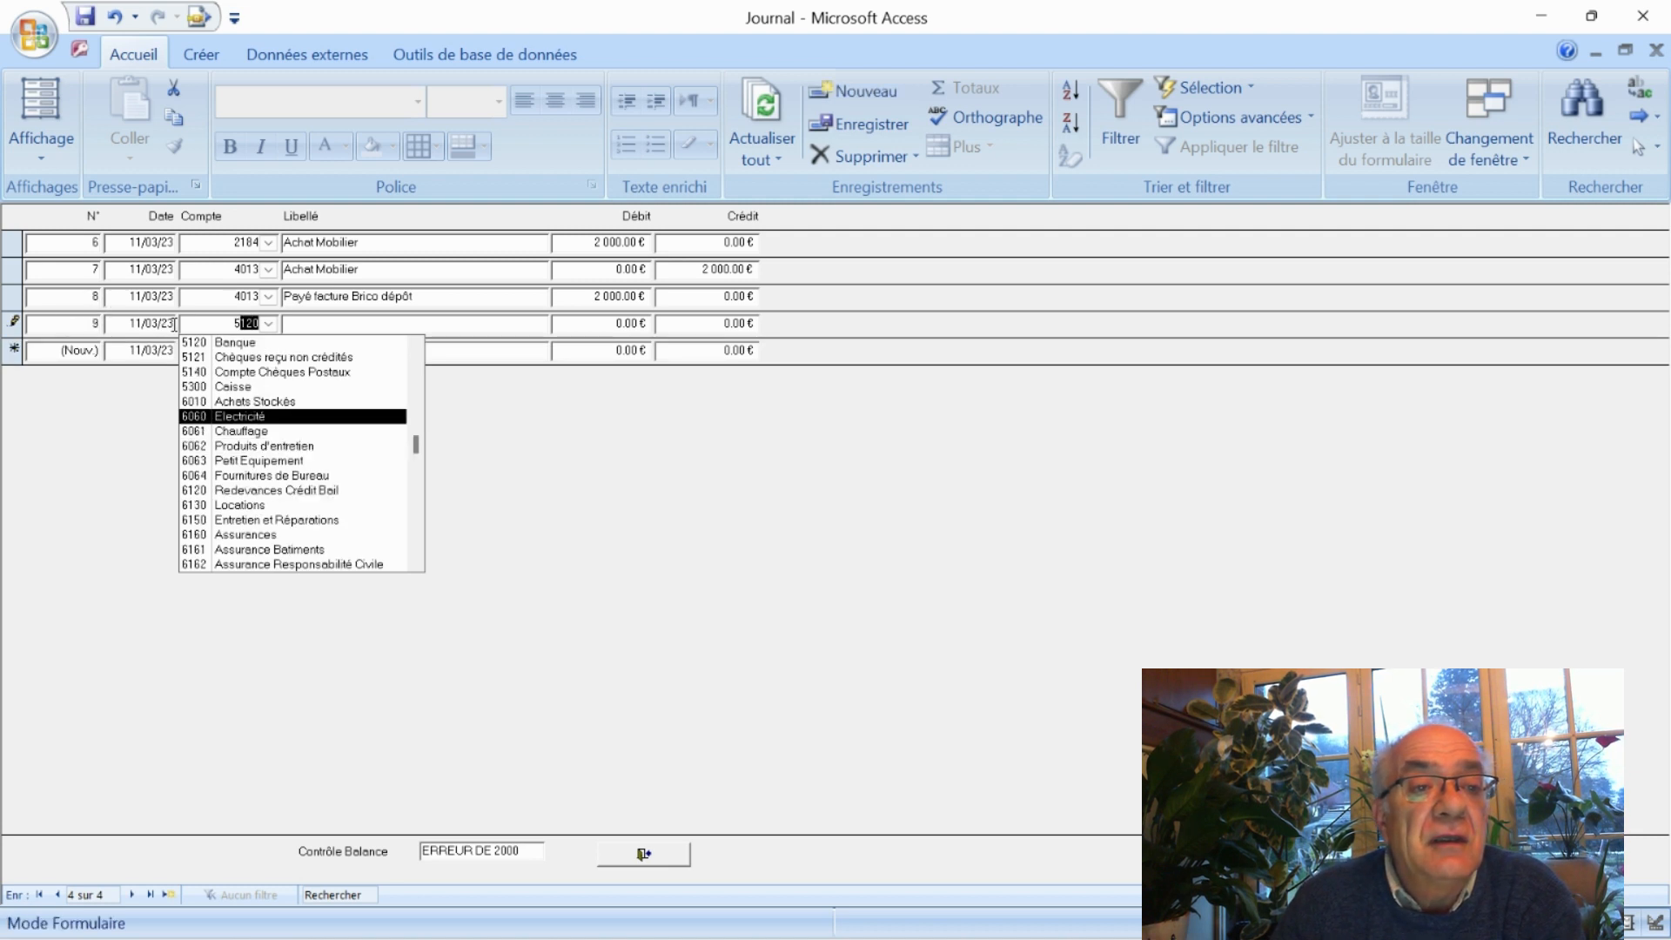
pyautogui.press('Tab')
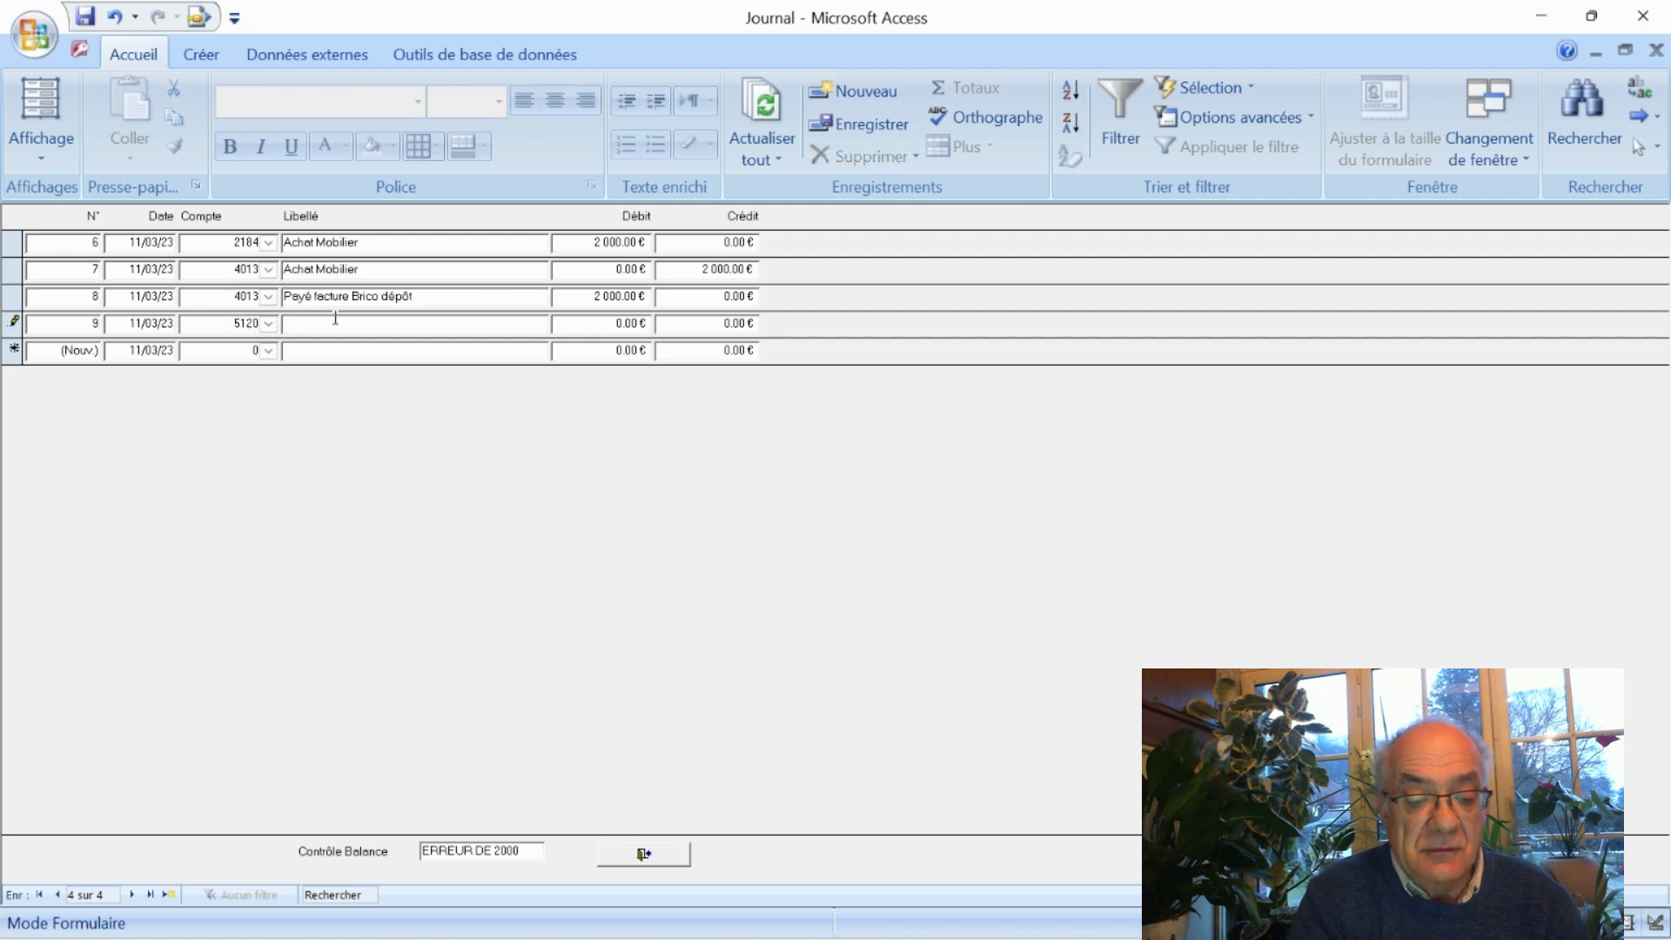
# Reuse the label "Payé facture Brico dépôt" on the 5120 line with a credit of 2000 €, and close the journal entry form
pyautogui.hotkey('ctrl', "'")
pyautogui.press('Tab')
pyautogui.press('Tab')
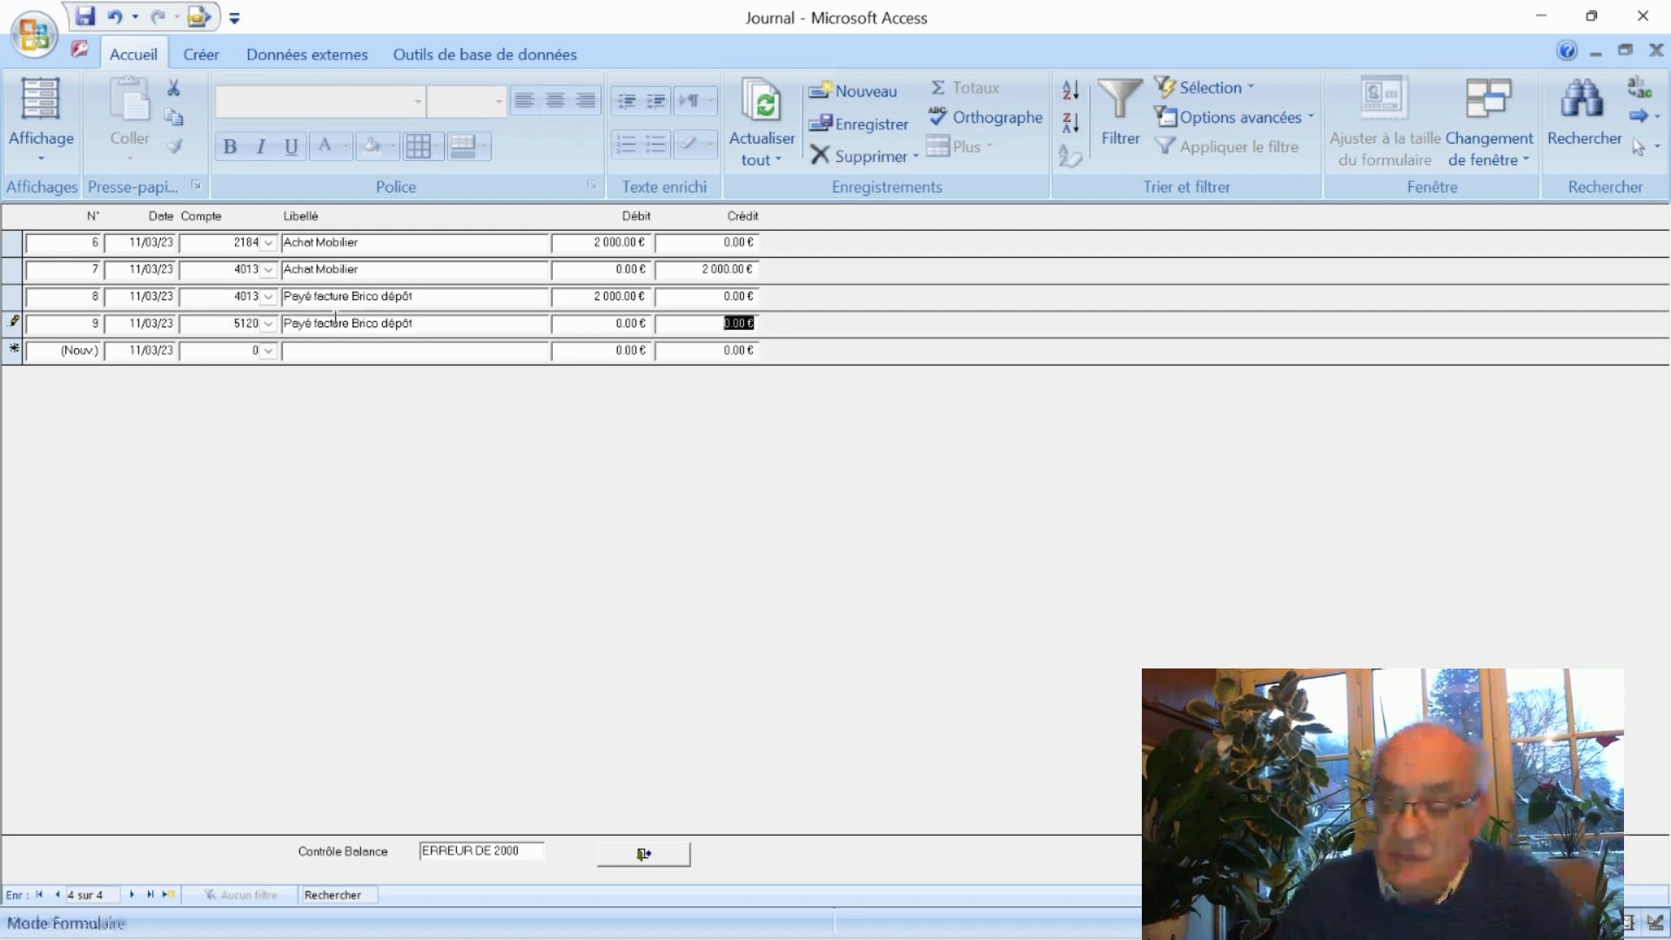
pyautogui.write('2 0')
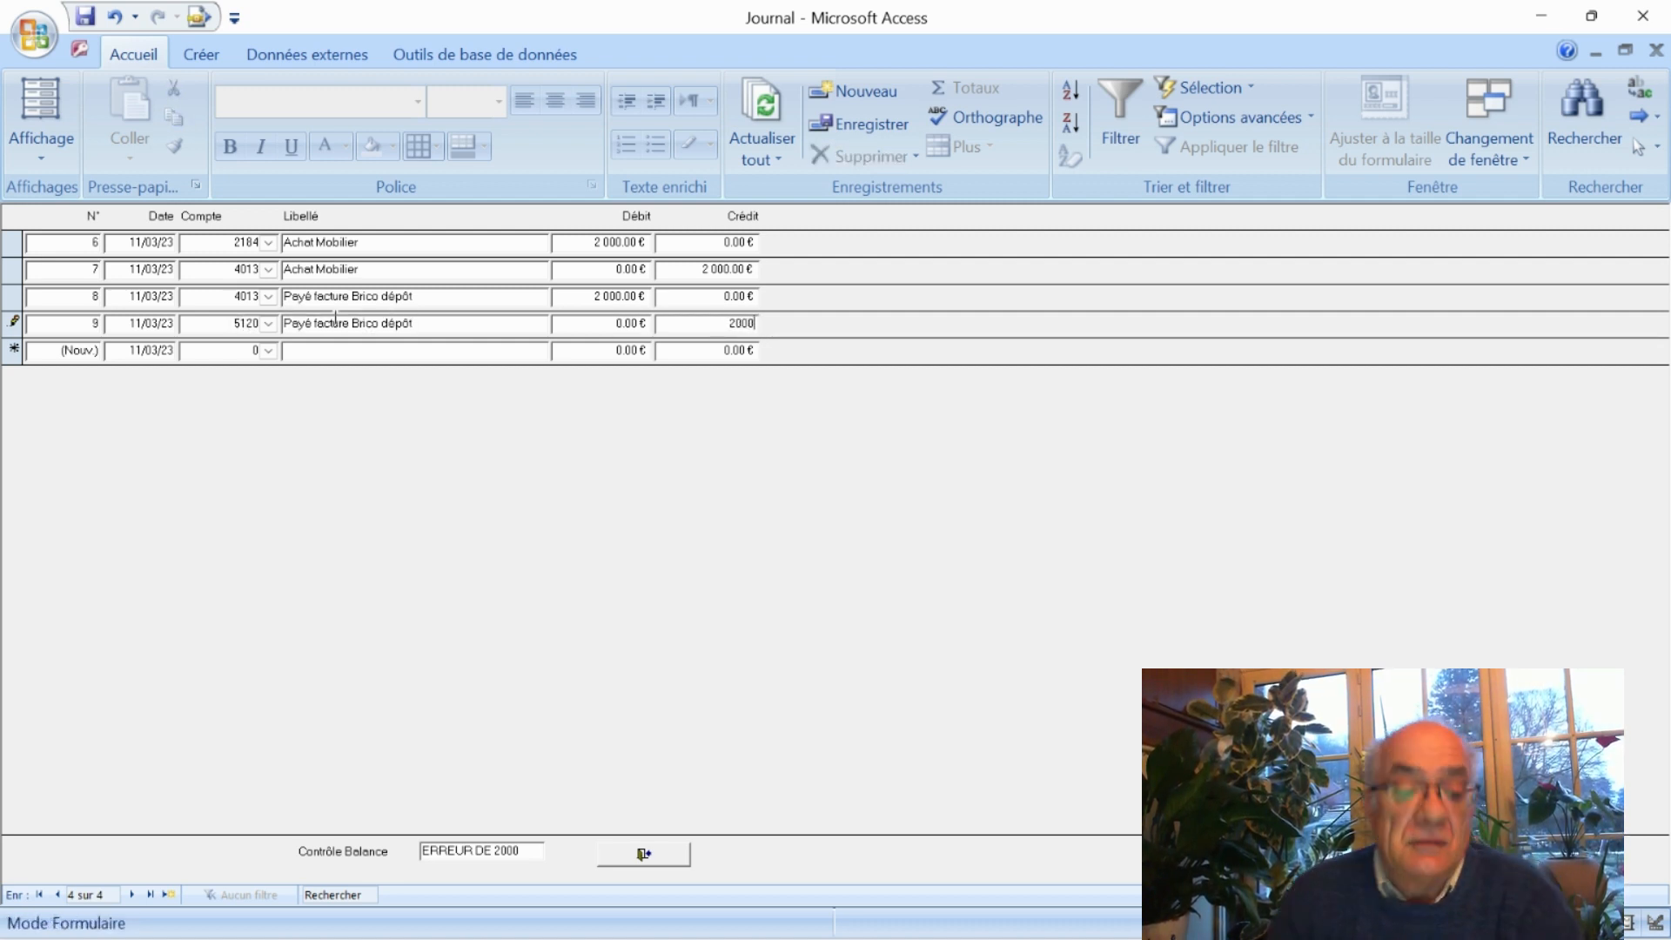
pyautogui.write('00')
pyautogui.press('Tab')
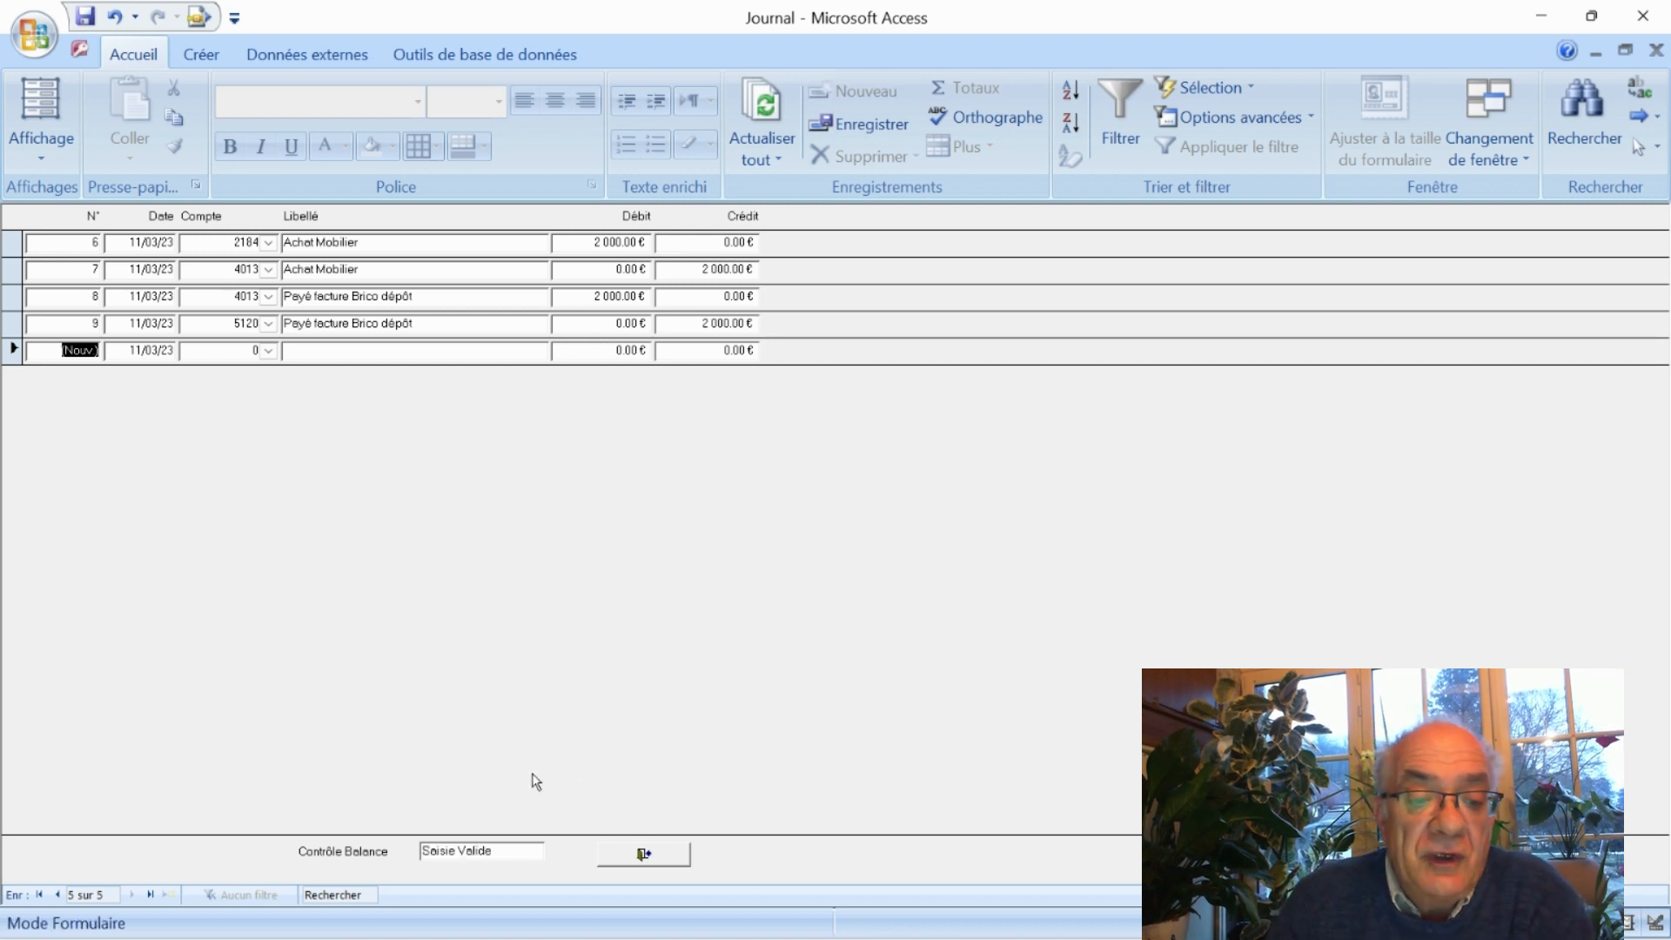
pyautogui.click(661, 855)
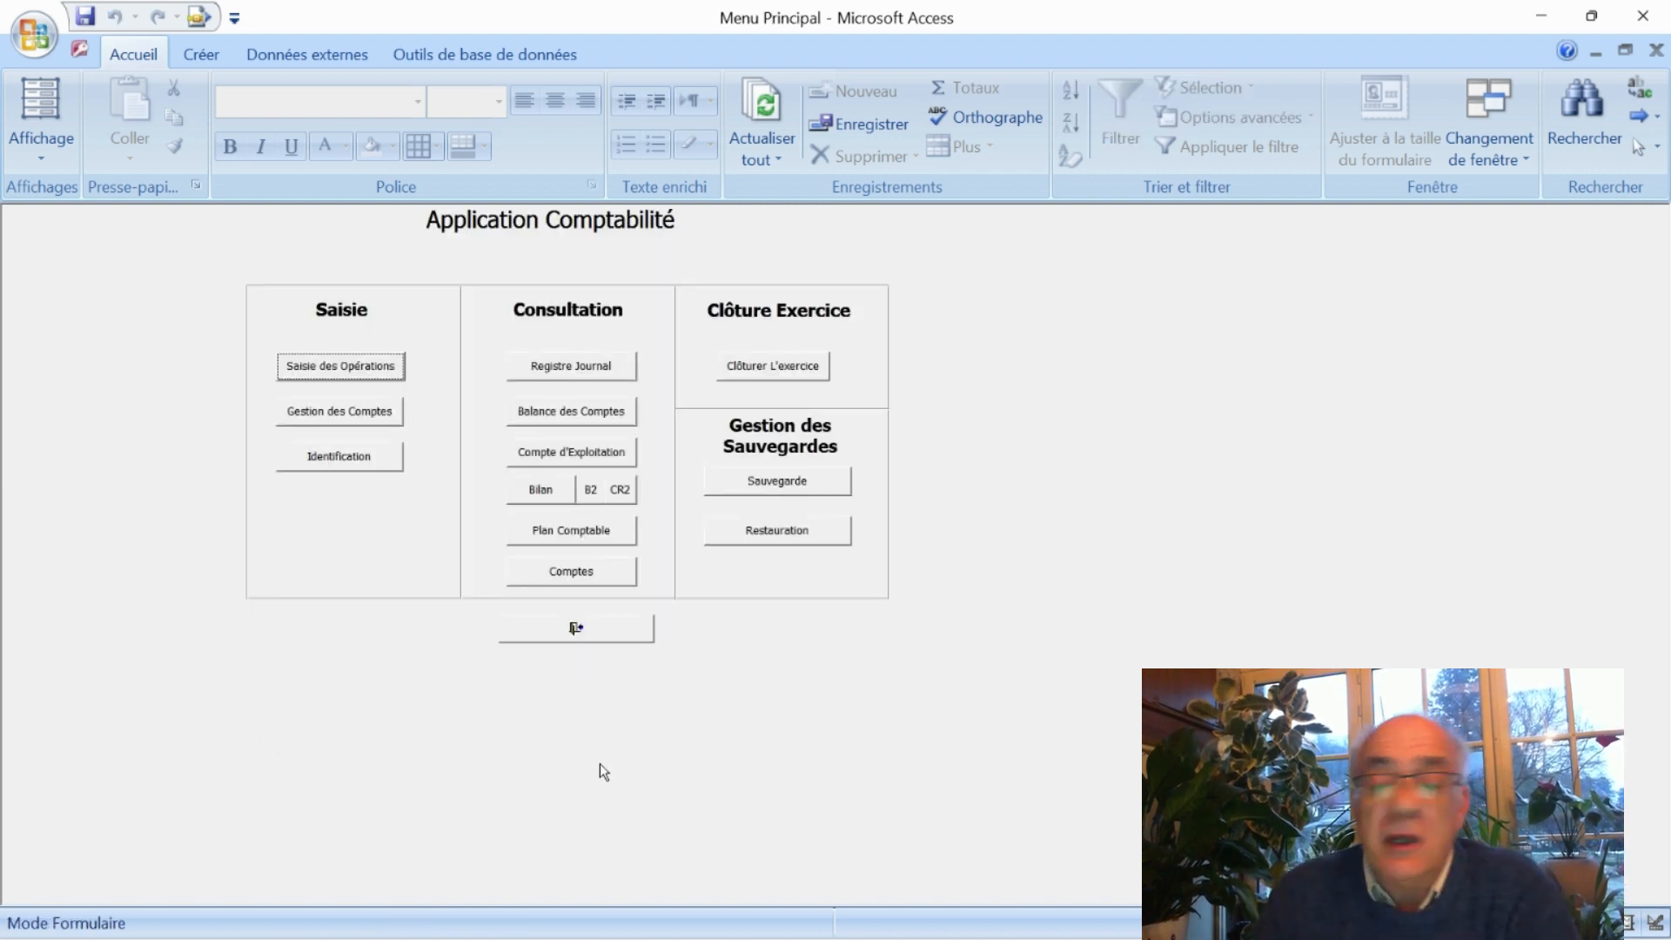
# Review the assets and liabilities in the Bilan report, and close its preview
pyautogui.click(544, 496)
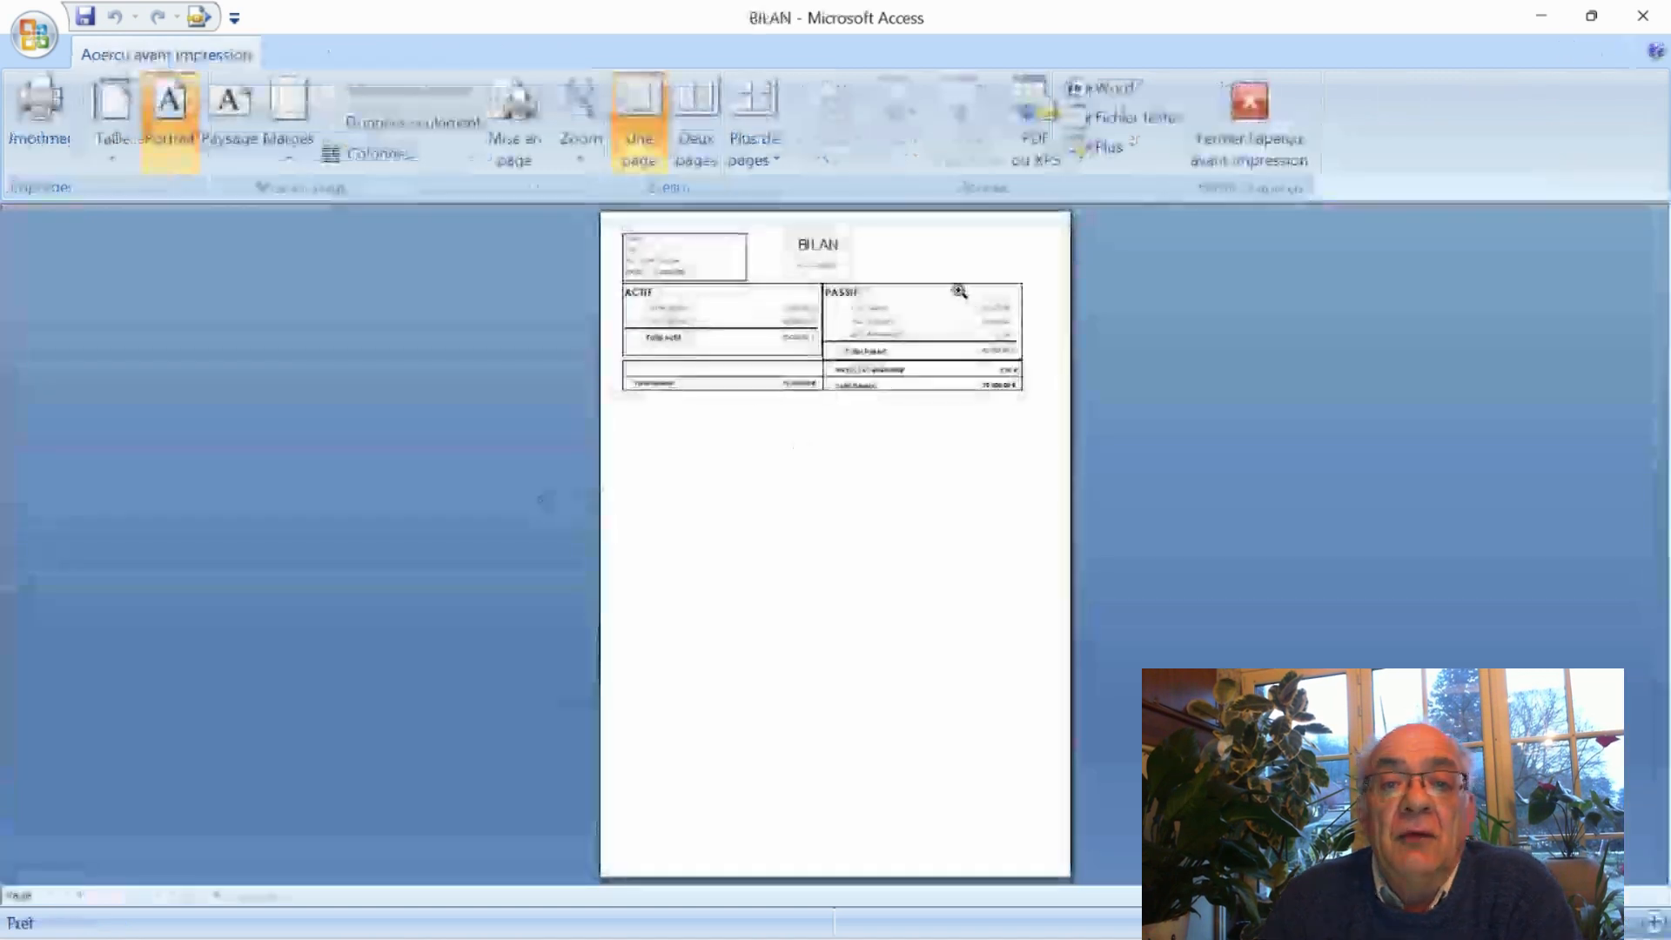
pyautogui.click(957, 290)
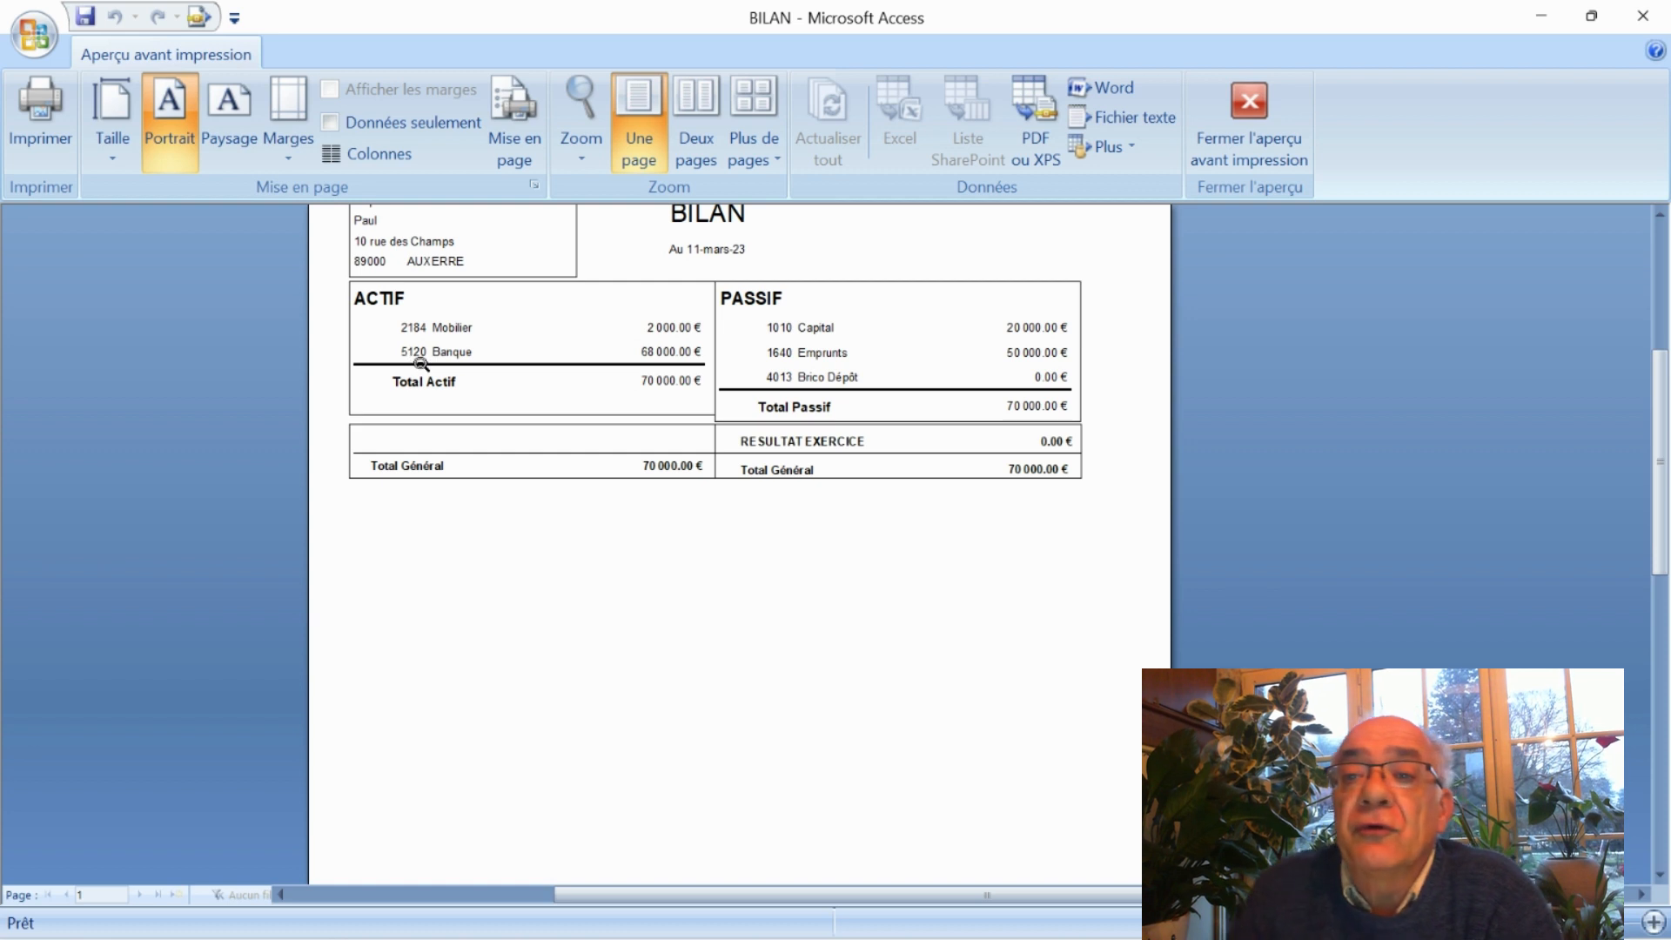
pyautogui.scroll(2, 957, 348)
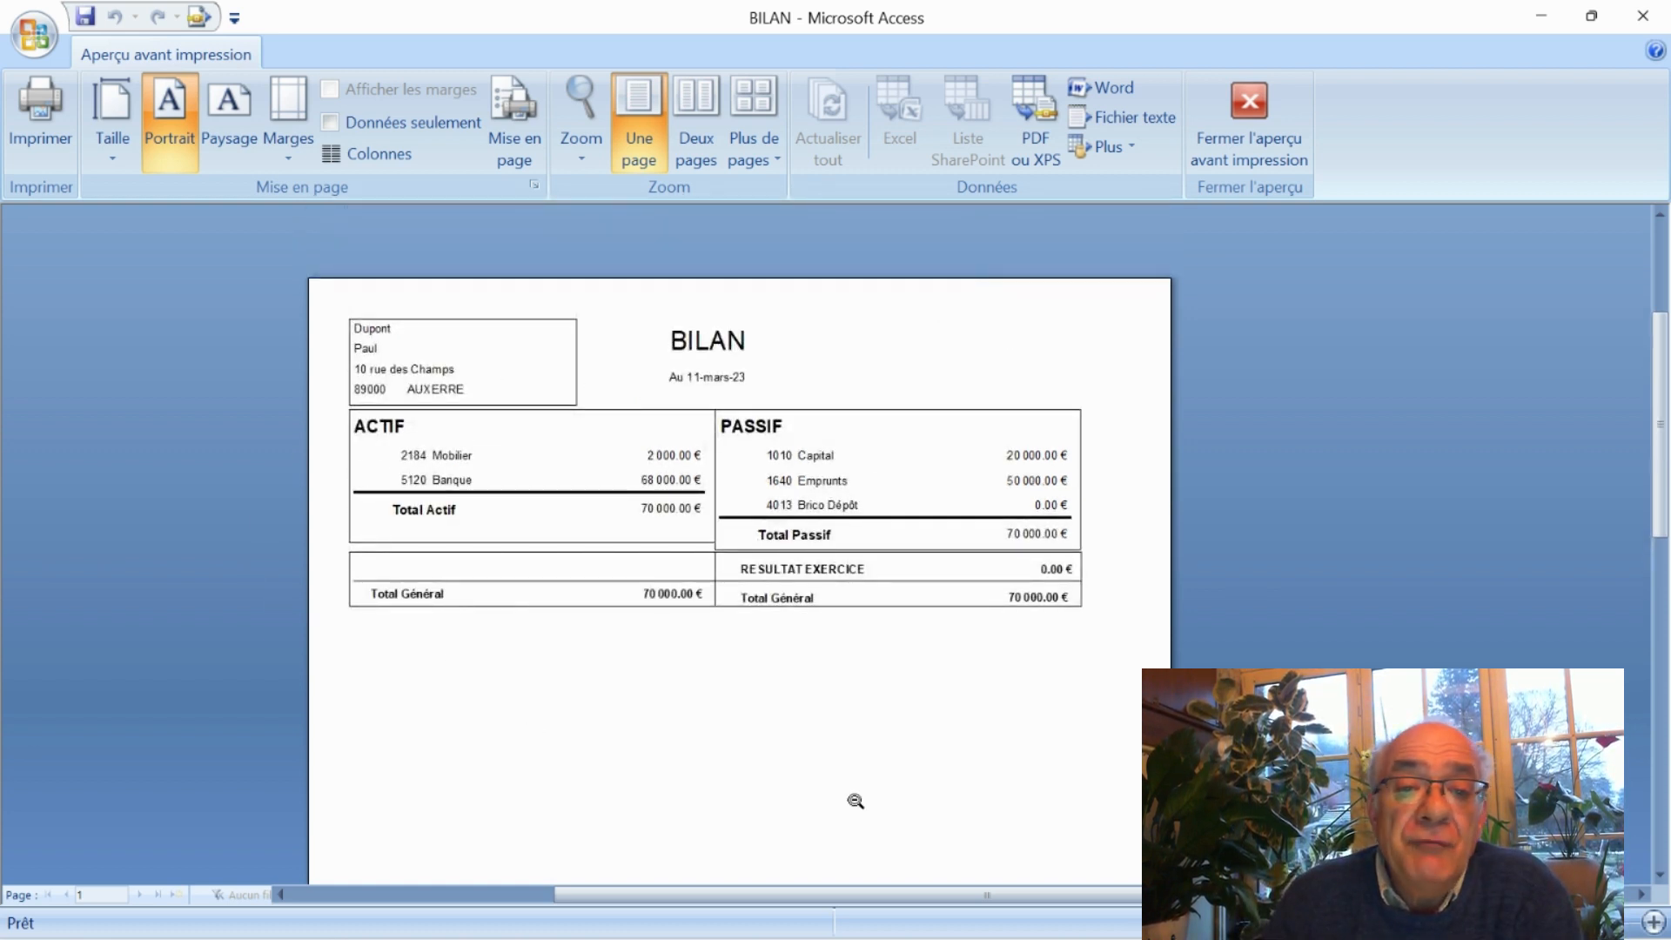
pyautogui.click(1245, 101)
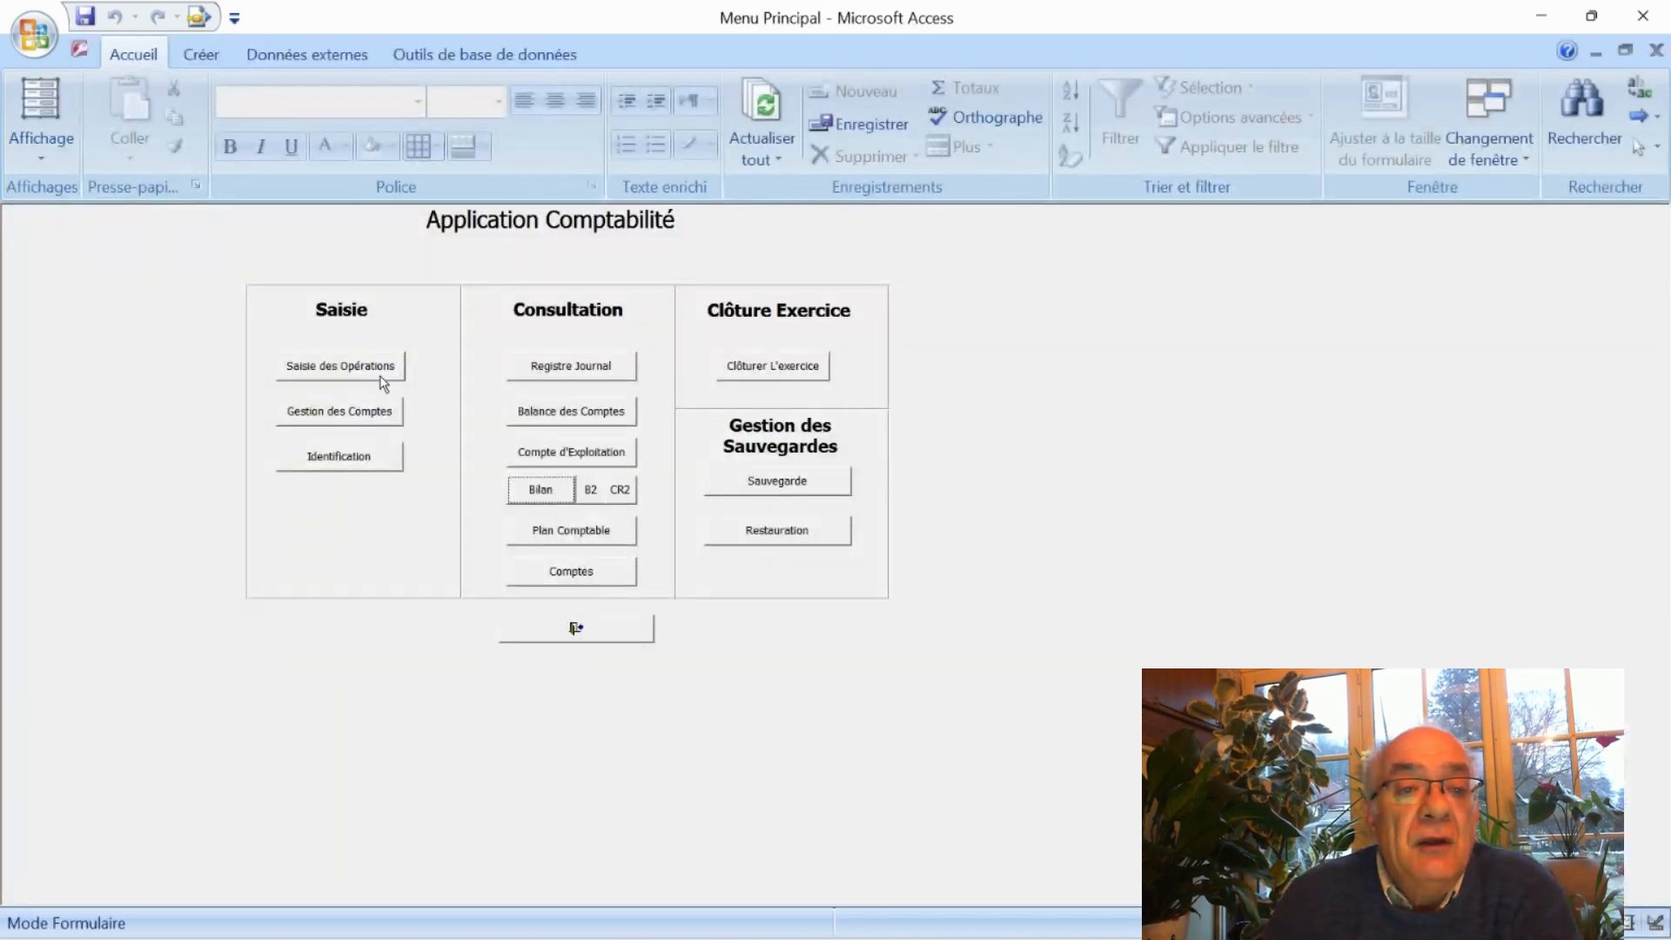
# Start a new operation in the journal entry form on account 2185 Equipement Informatique
pyautogui.click(376, 371)
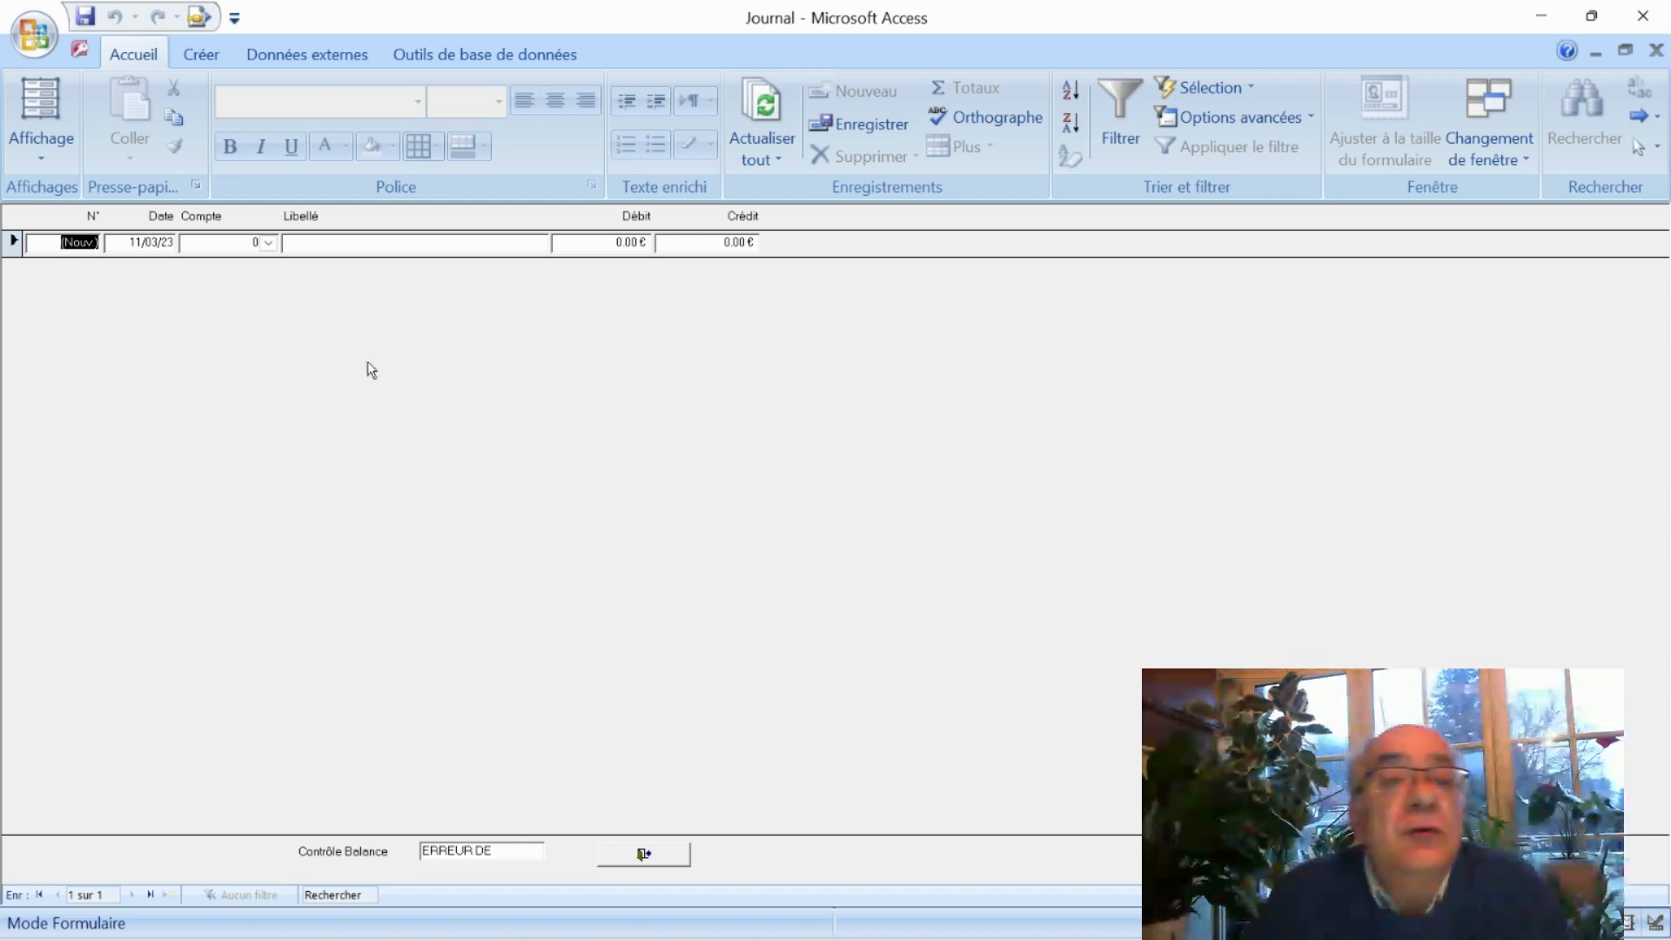
pyautogui.click(268, 244)
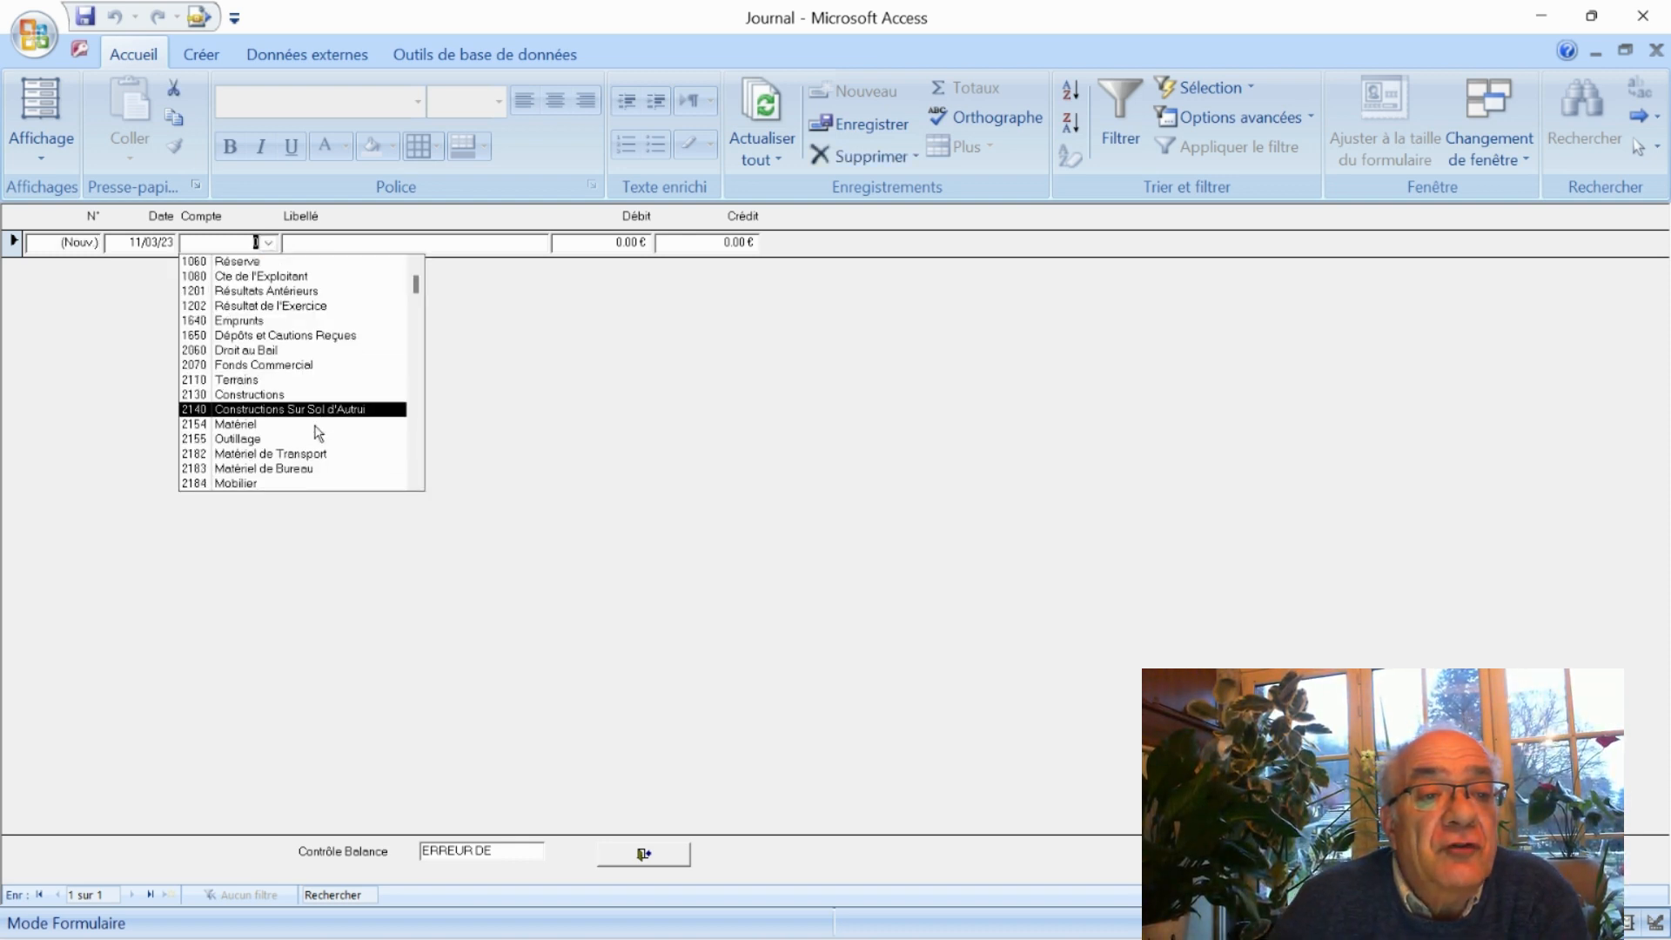
pyautogui.scroll(-3, 319, 433)
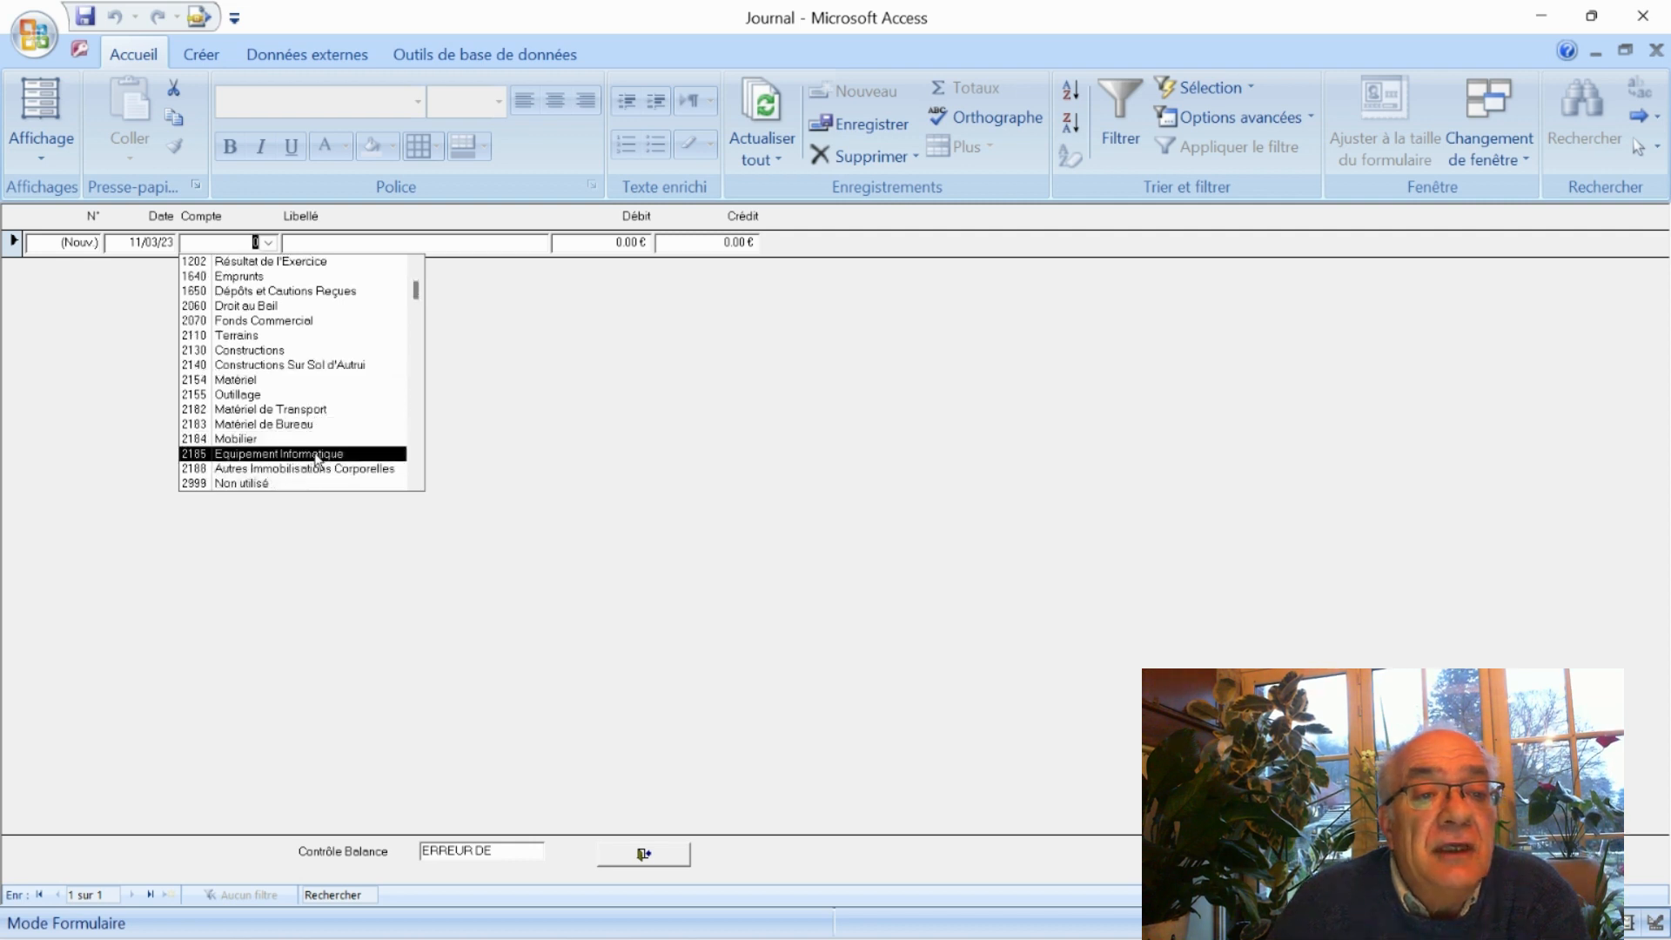
pyautogui.click(317, 453)
# Label the 2185 journal line "Achat PC + Imprimante" and save it with a debit of 2500 €
pyautogui.click(315, 241)
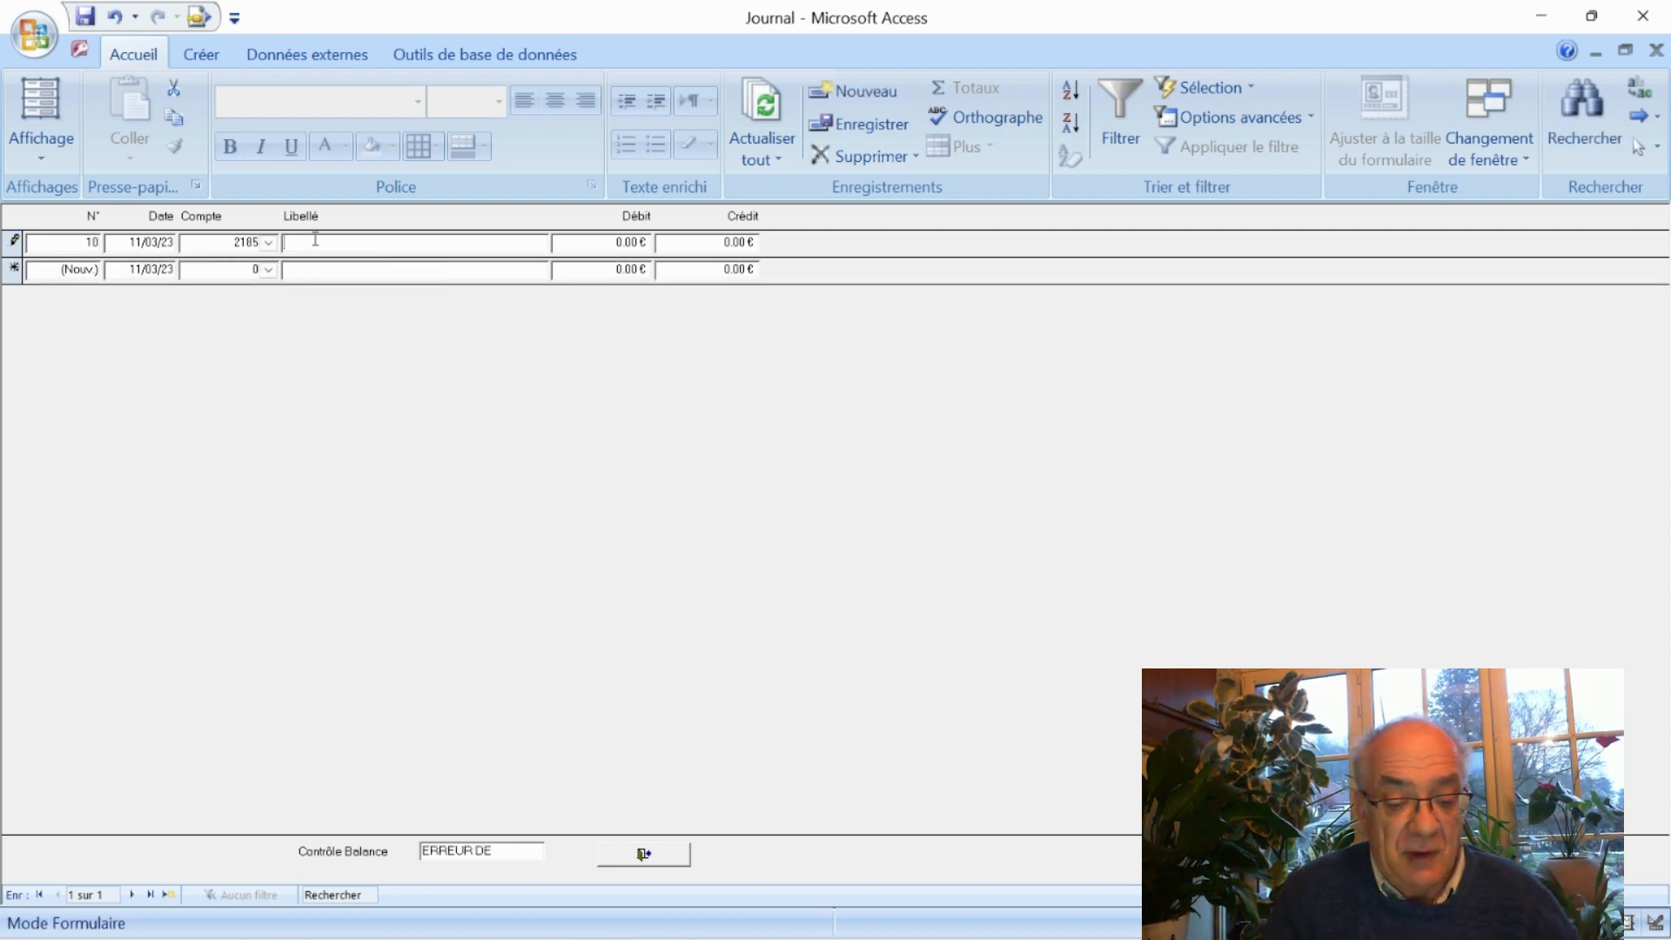
pyautogui.write('Achat')
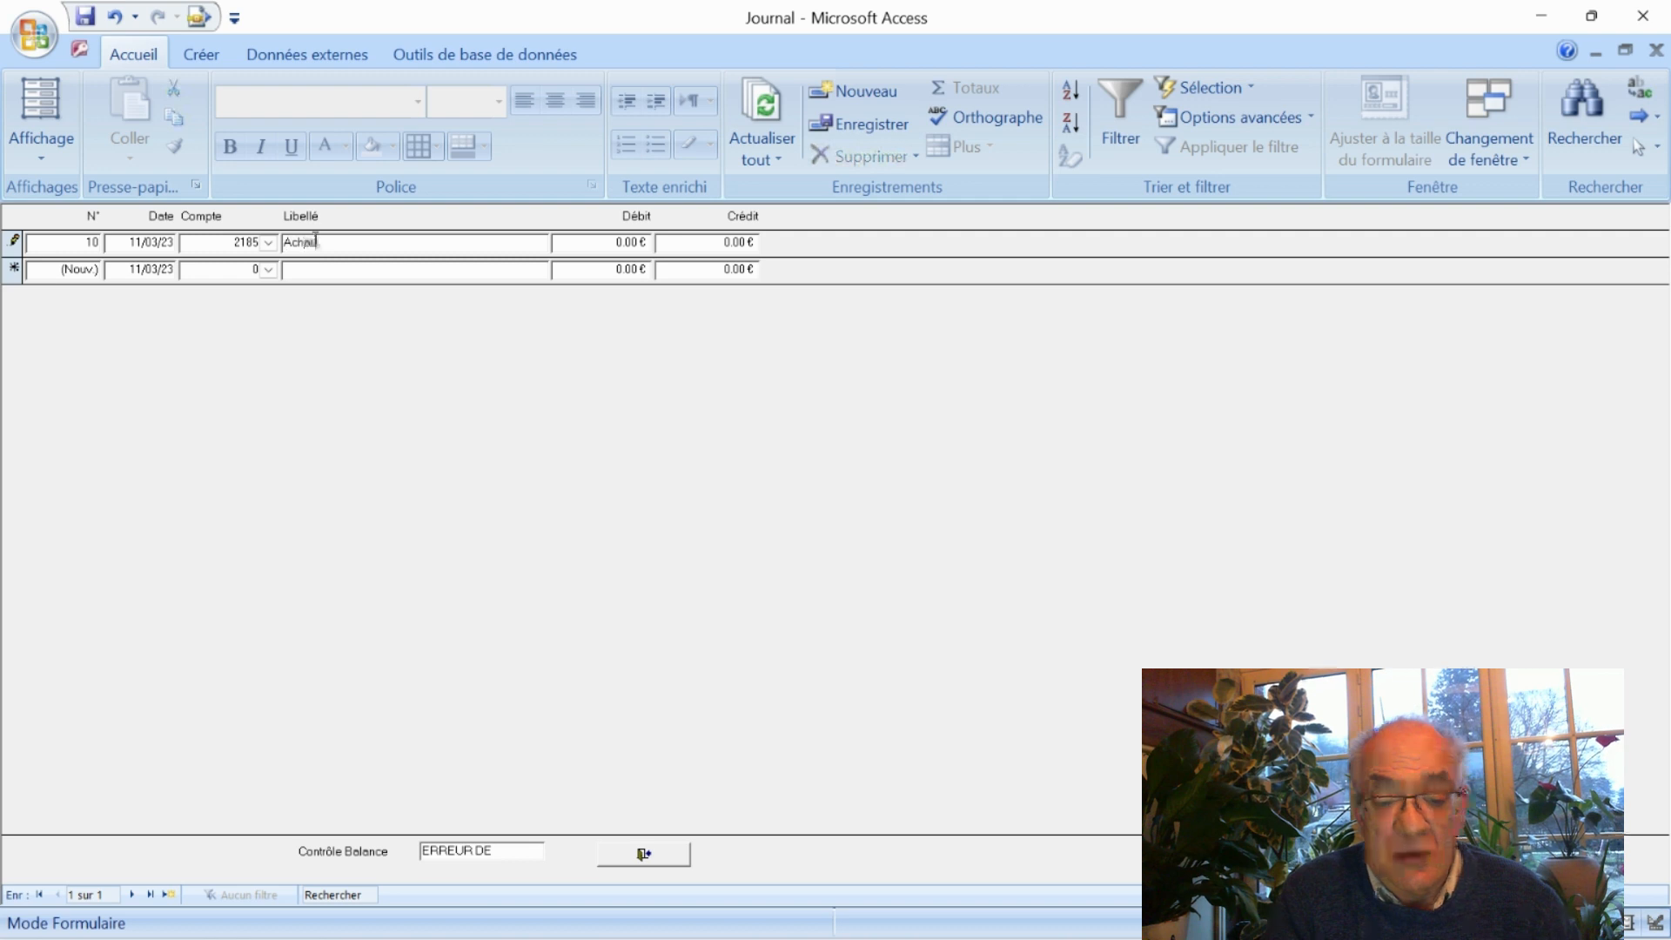
pyautogui.write(' PC')
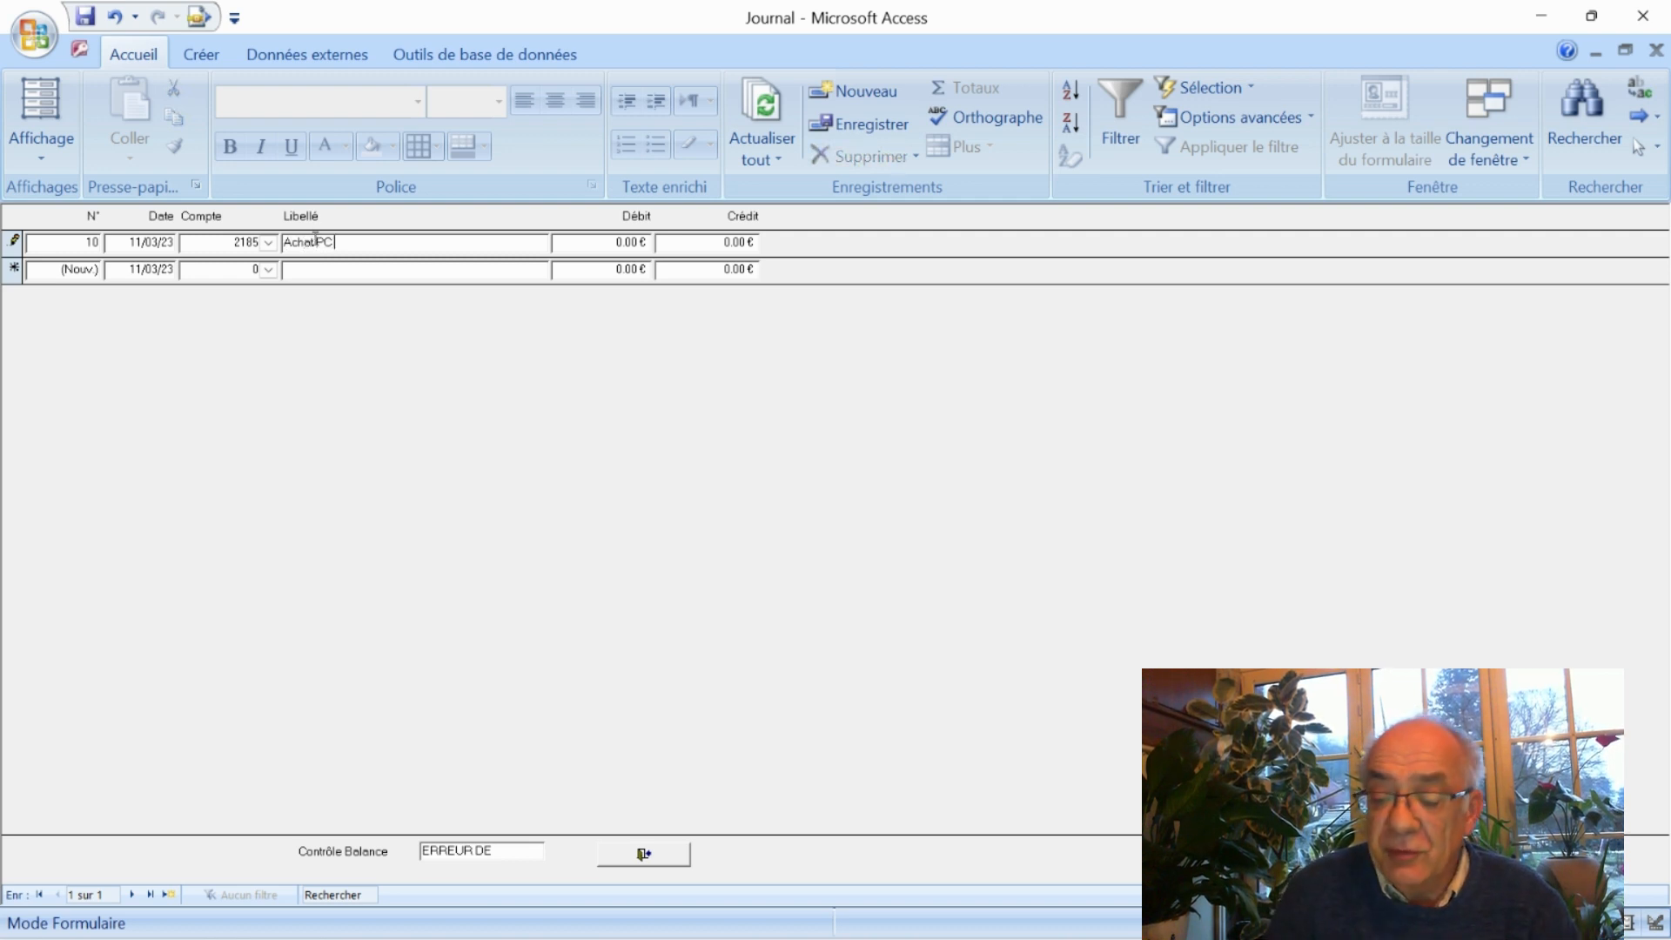
pyautogui.write(' + Imp')
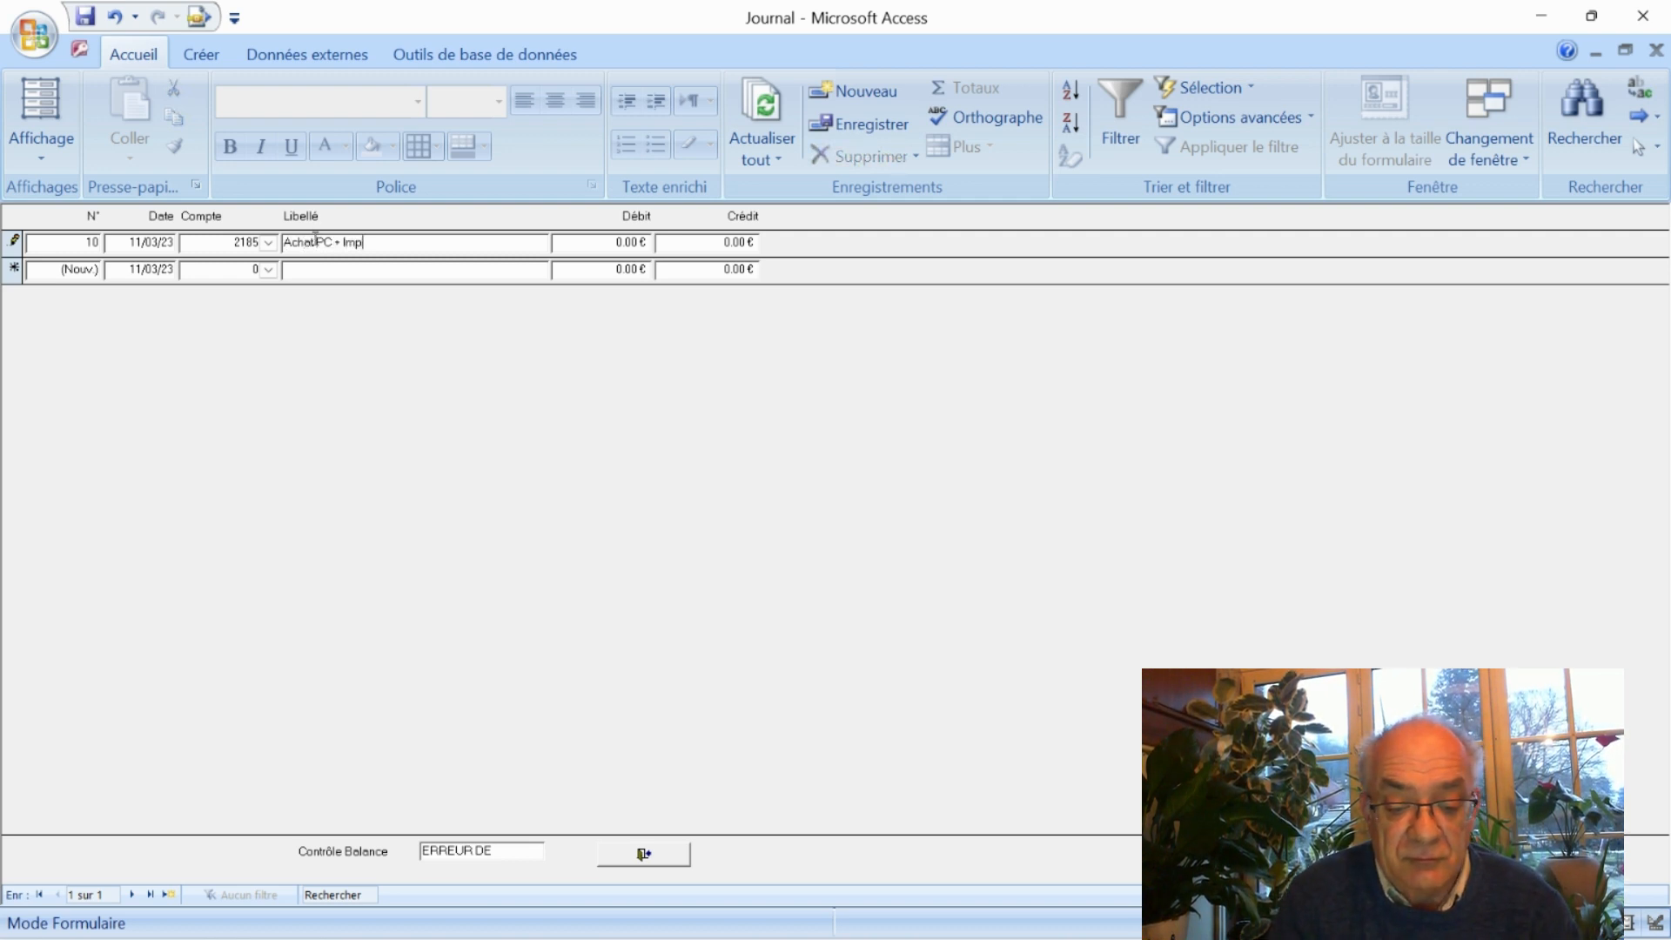
pyautogui.write('rima')
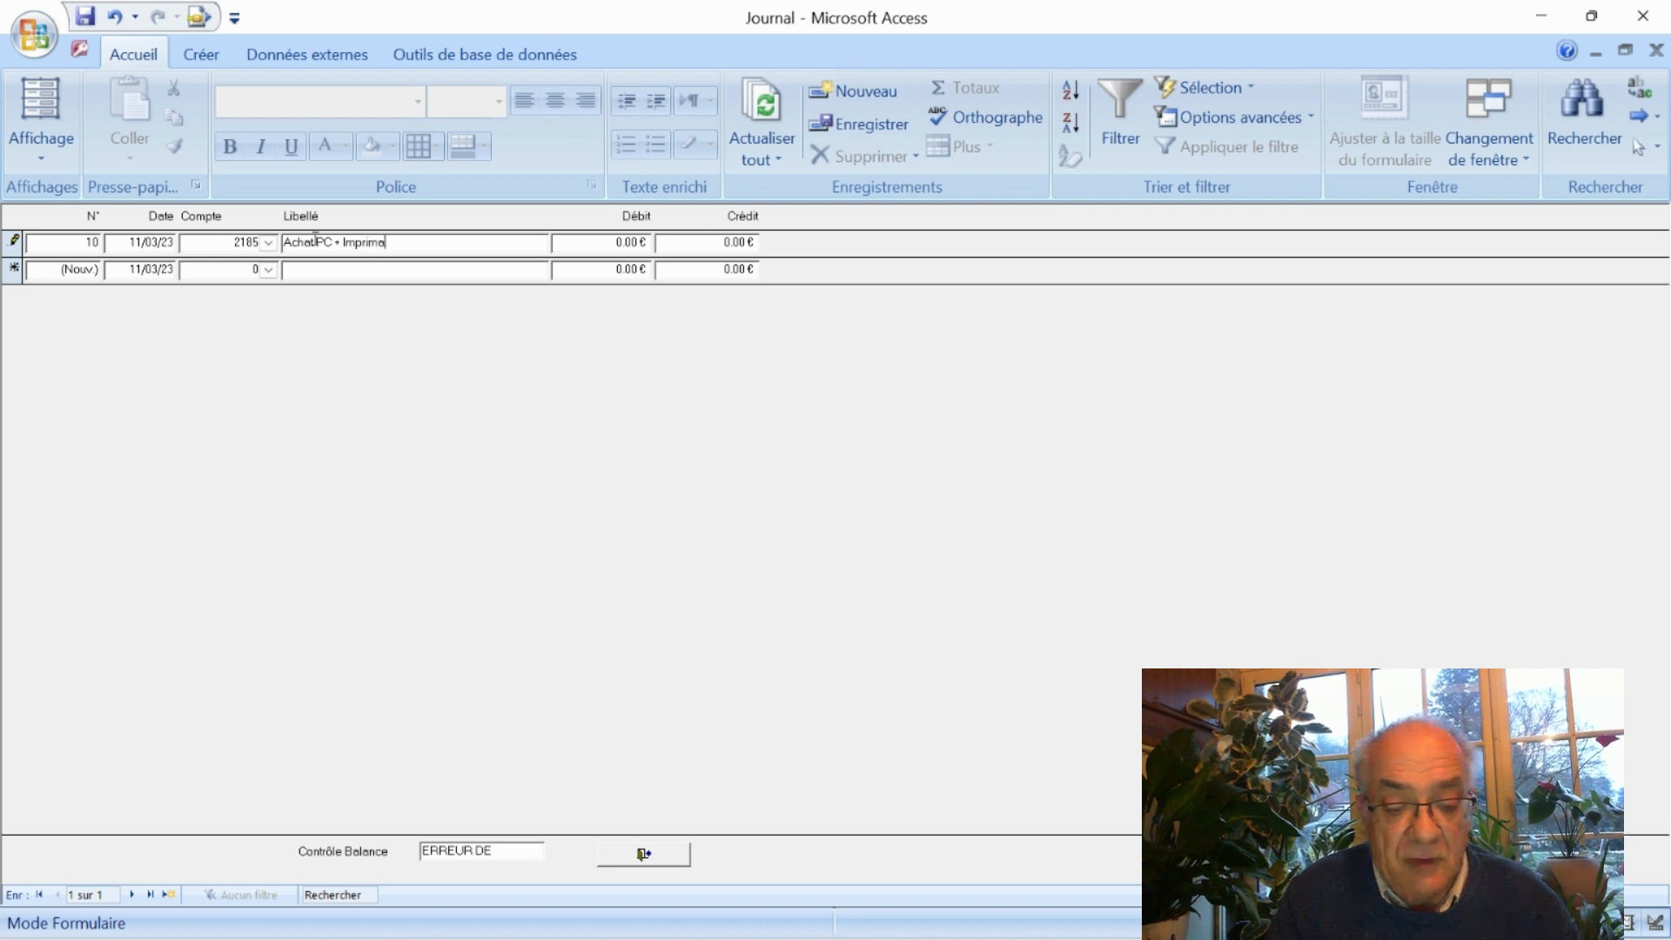
pyautogui.write('nte')
pyautogui.press('Tab')
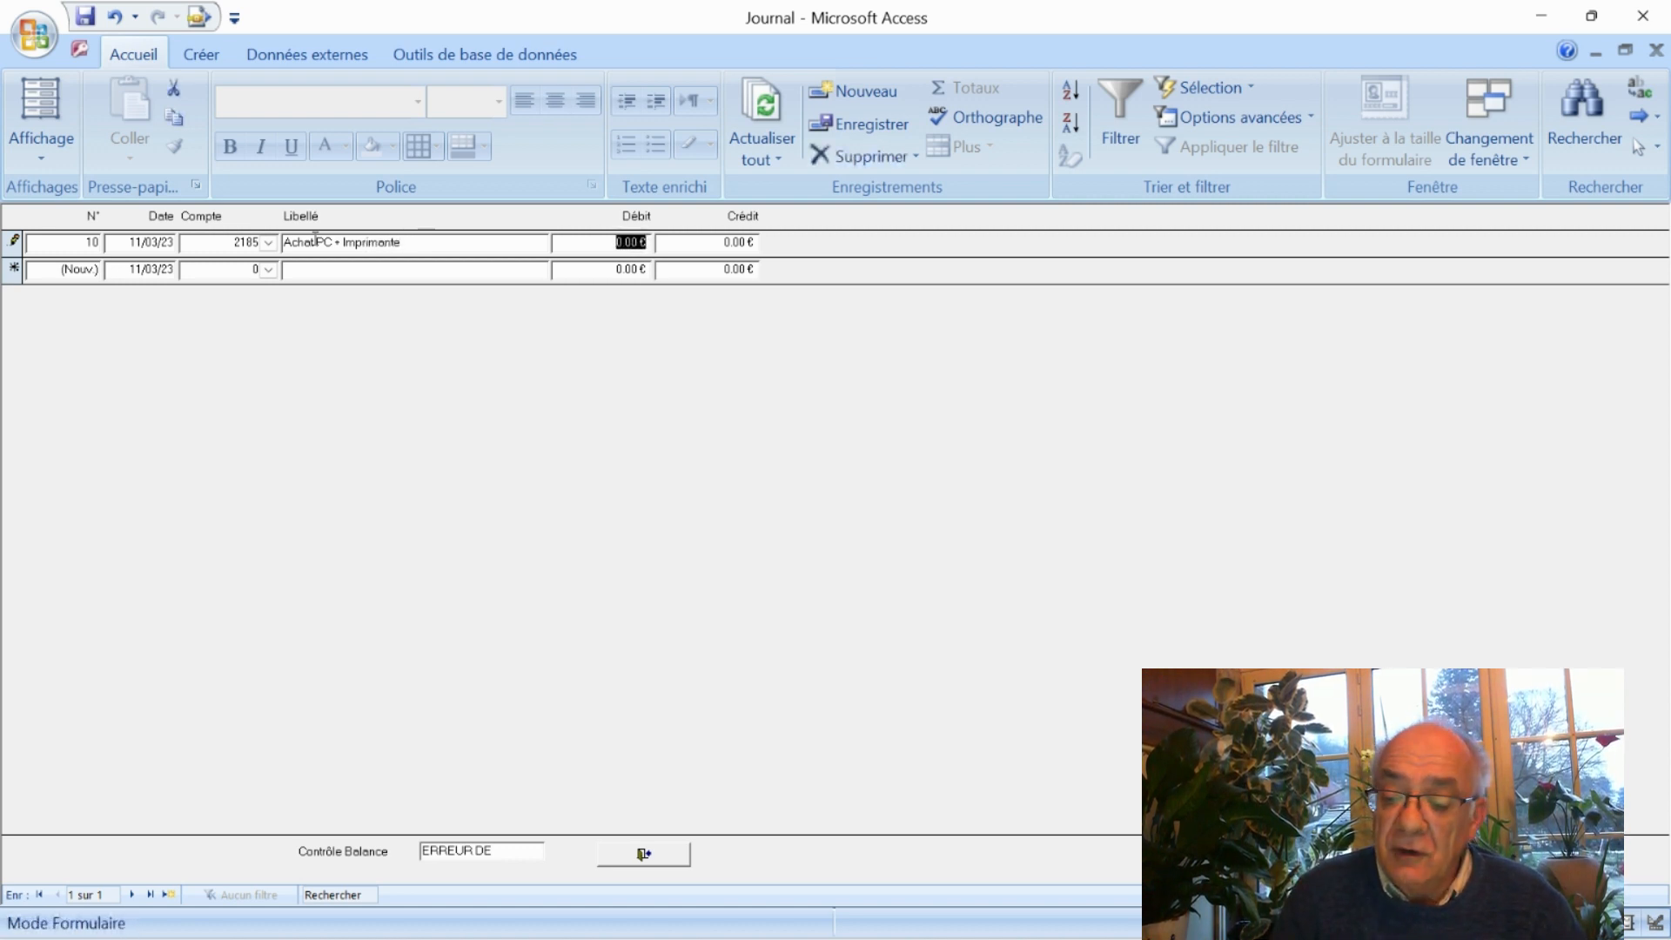
pyautogui.write('2500')
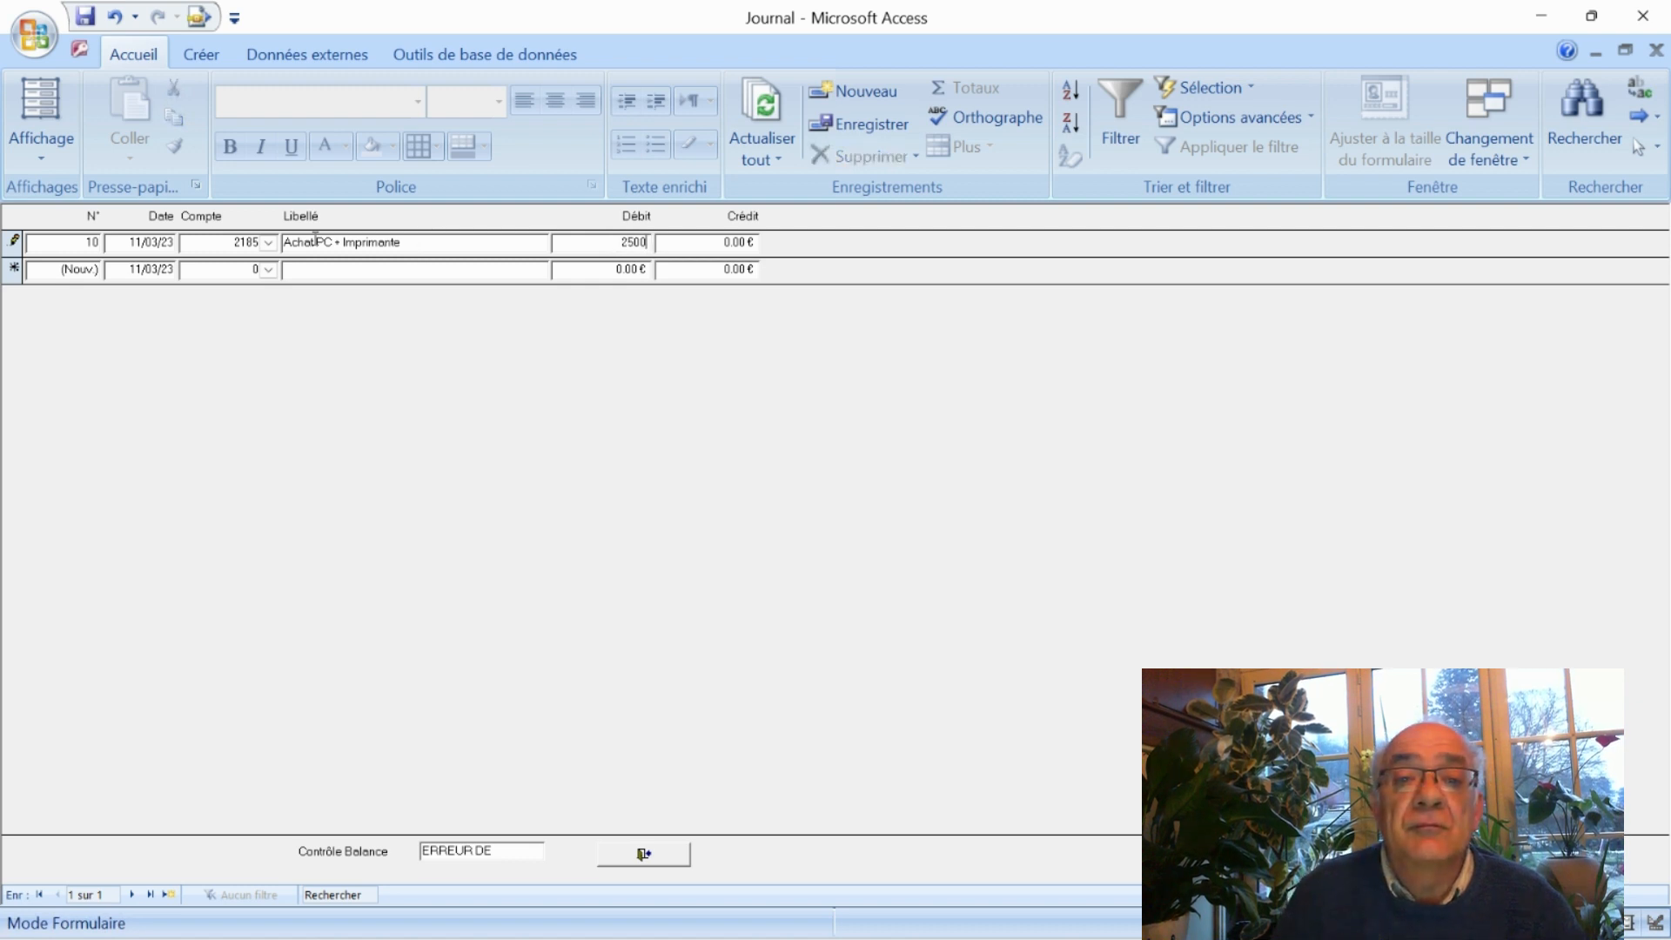
pyautogui.press('Tab')
pyautogui.press('Tab')
pyautogui.press('Tab')
pyautogui.press('Tab')
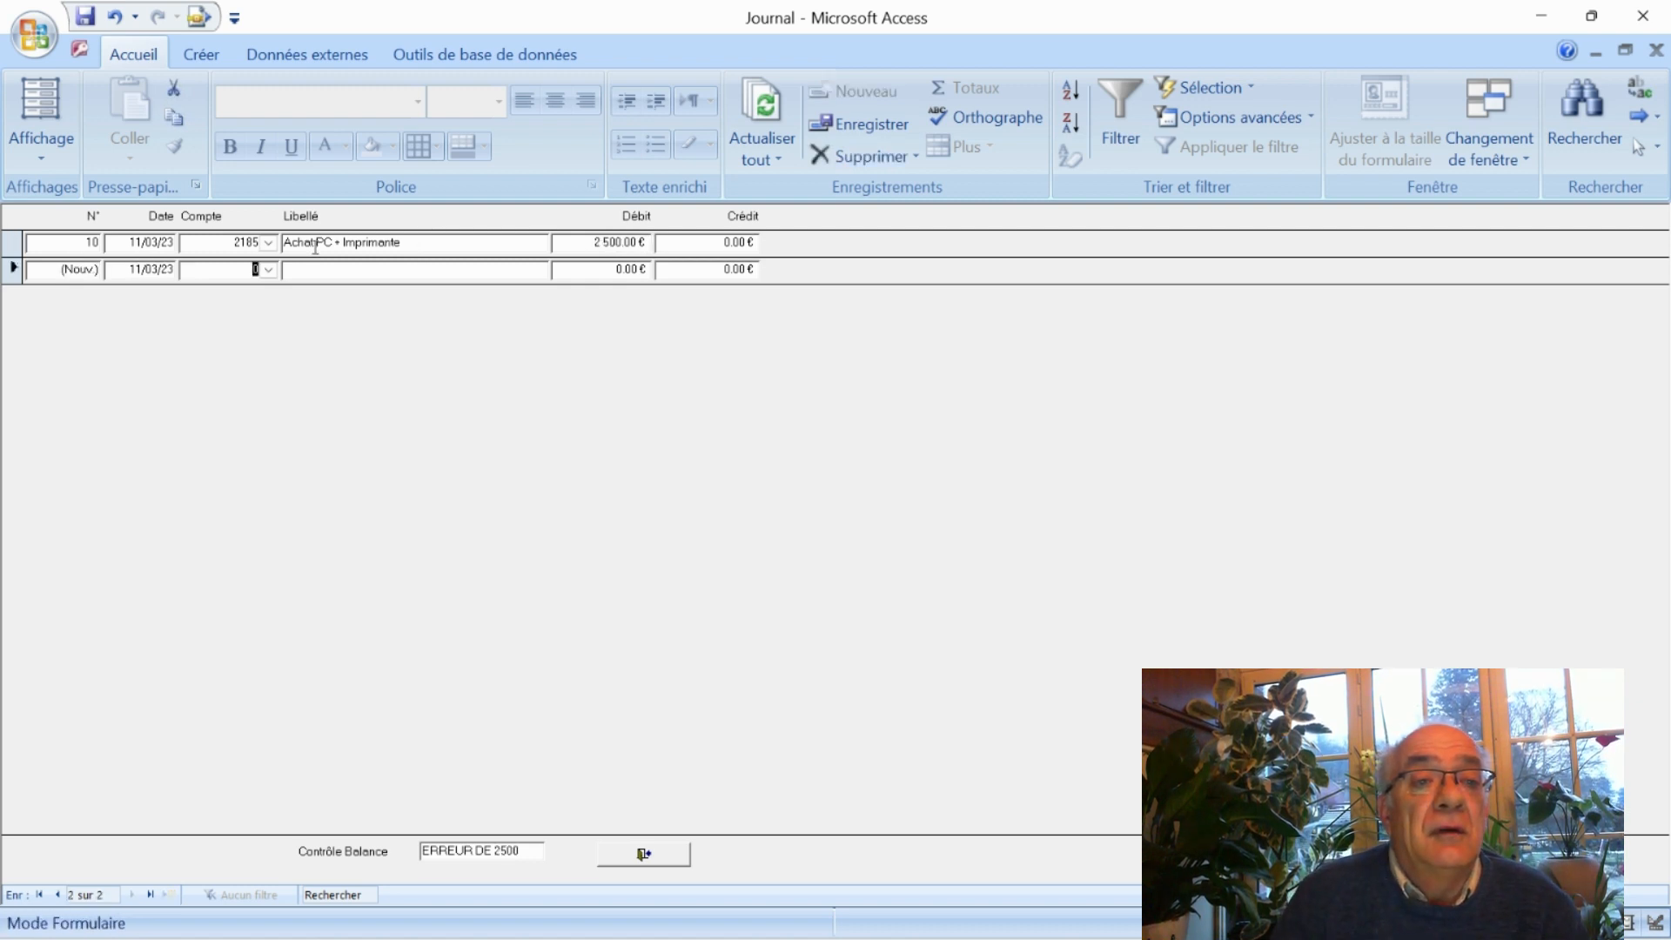
# Add a balancing journal line on account 4014 Bruneau, reusing the label "Achat PC + Imprimante", with a credit of 2500 €
pyautogui.click(269, 269)
pyautogui.scroll(-5, 318, 442)
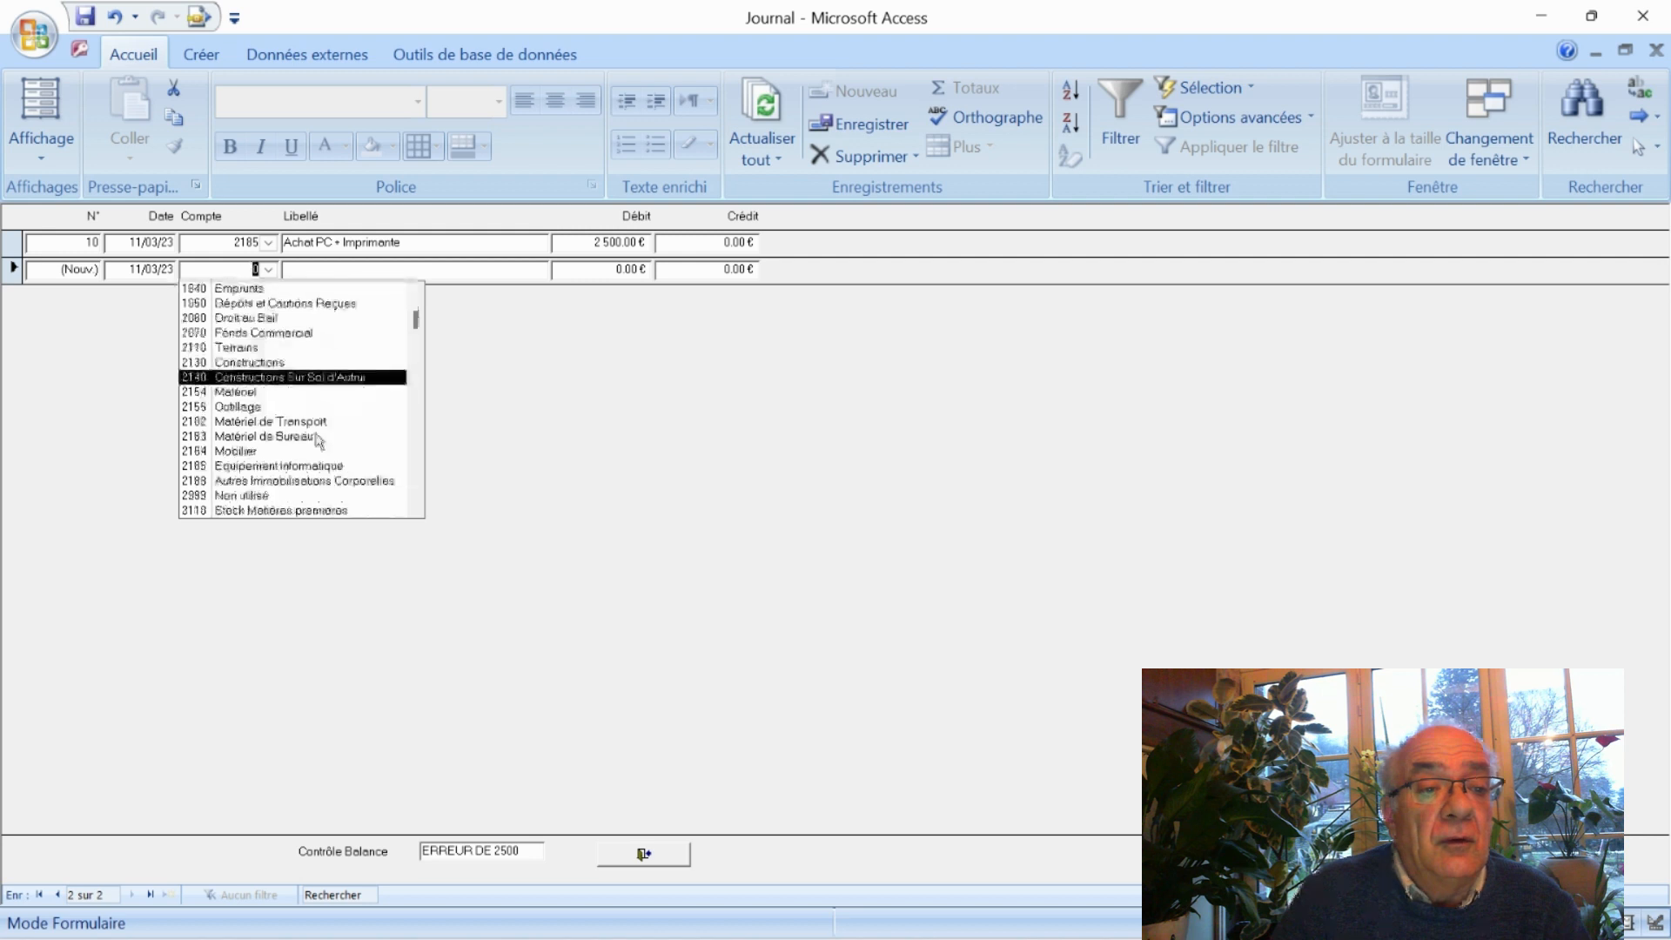
pyautogui.scroll(-2, 318, 441)
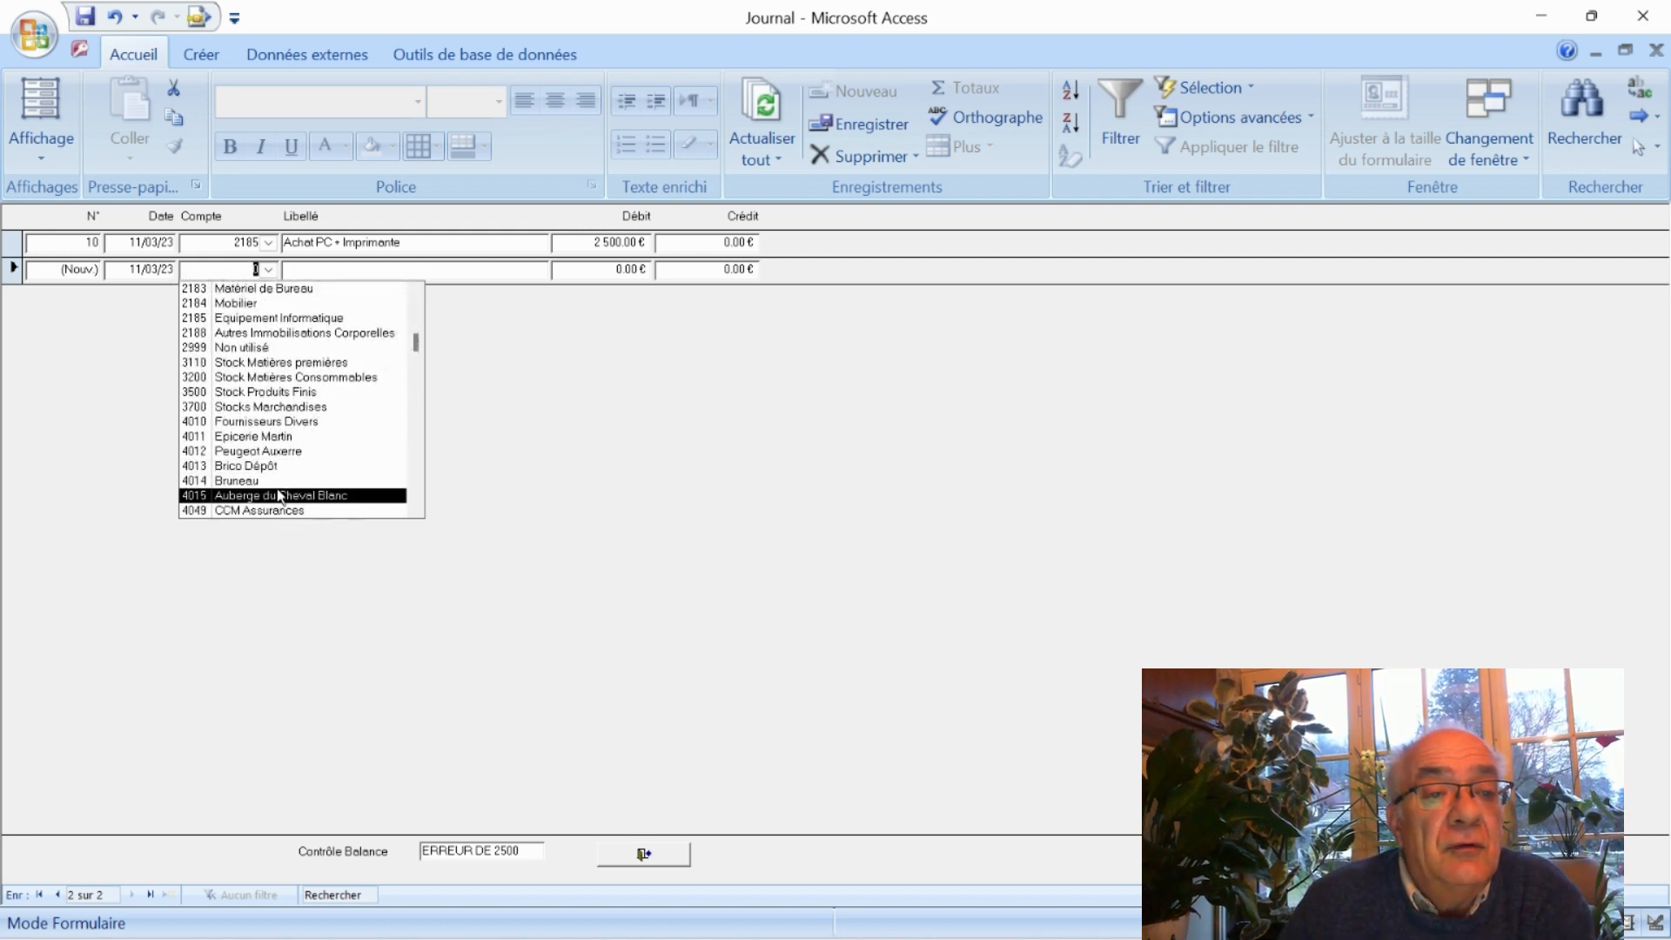
pyautogui.click(254, 481)
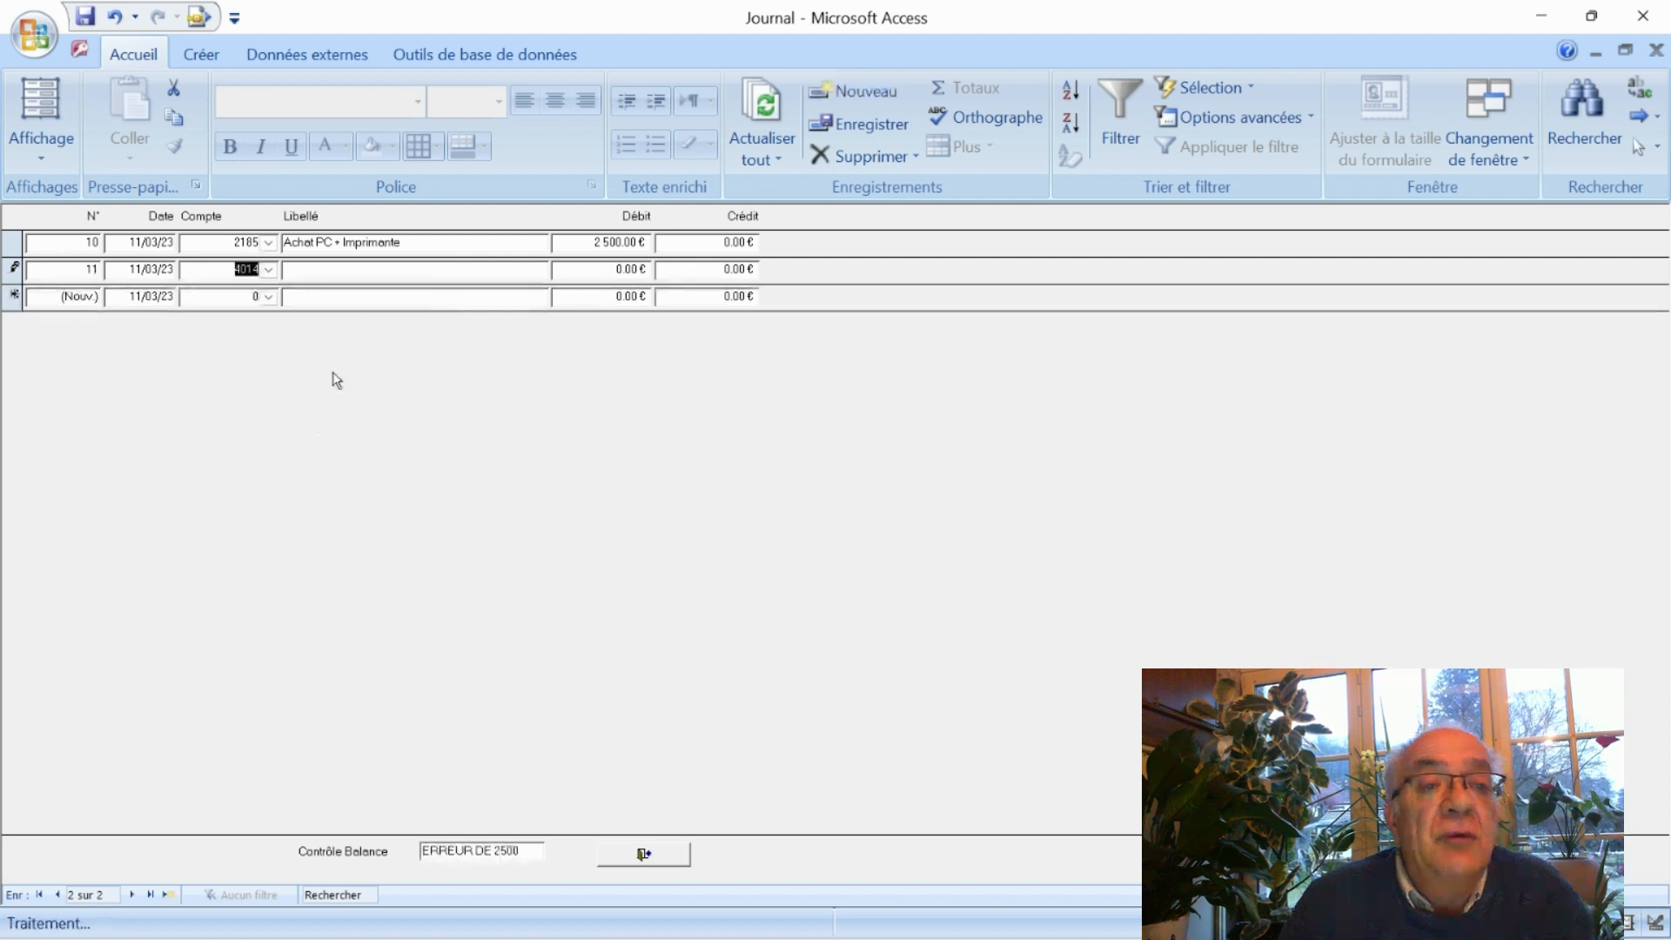
pyautogui.click(354, 269)
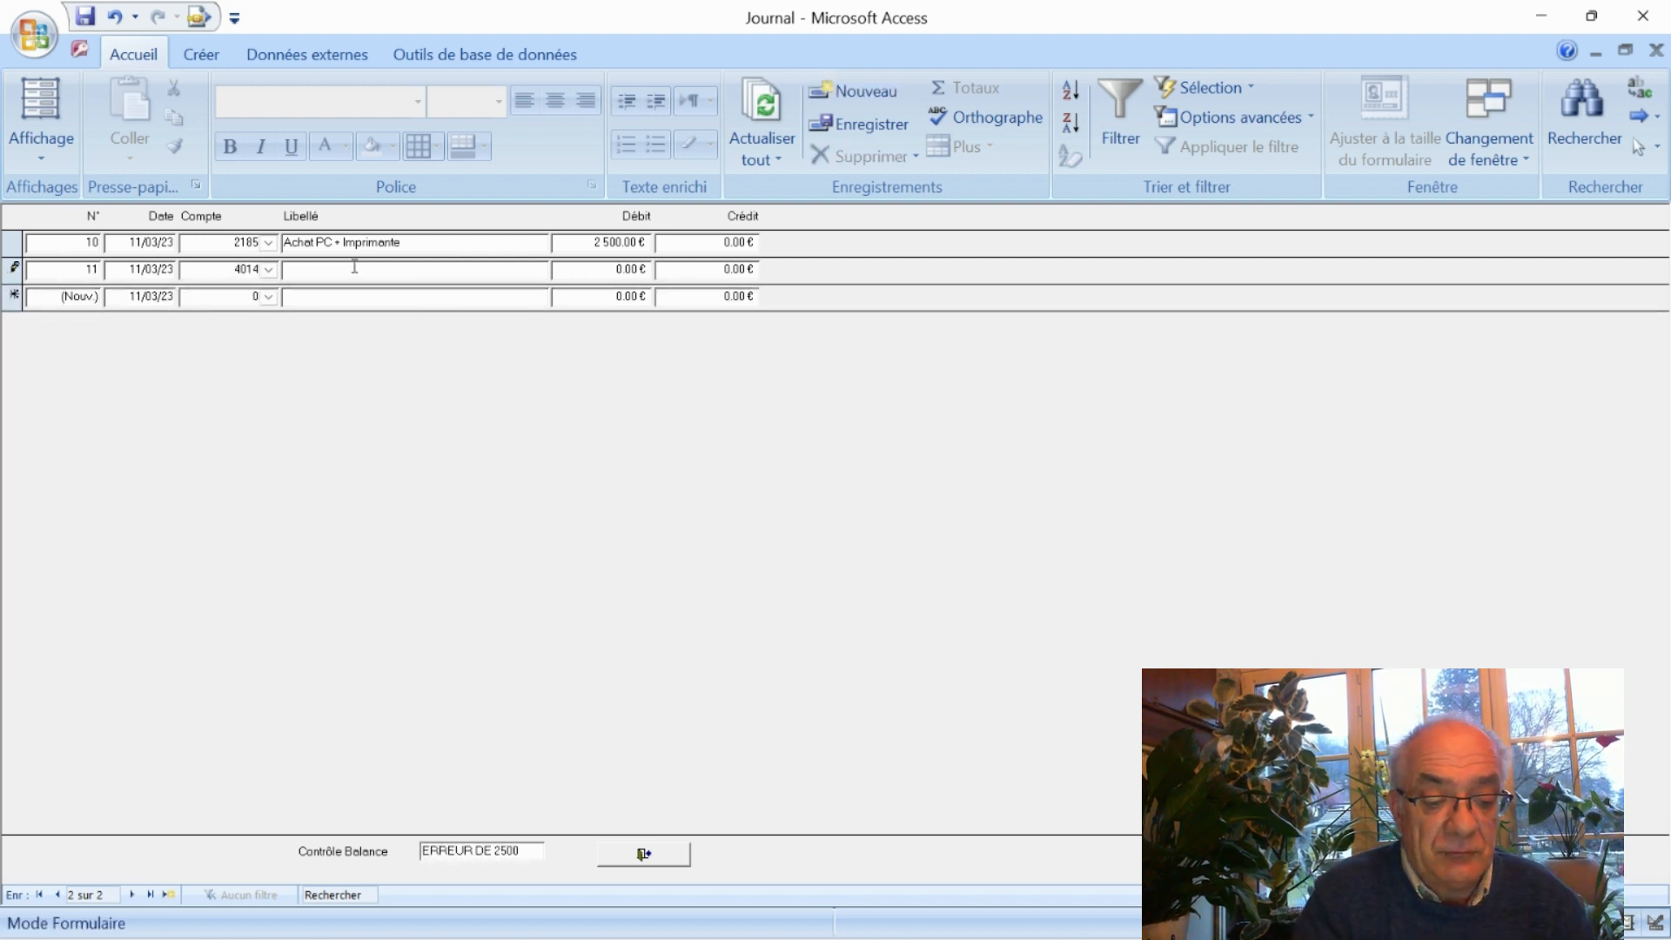
pyautogui.hotkey('ctrl', "'")
pyautogui.press('Tab')
pyautogui.press('Tab')
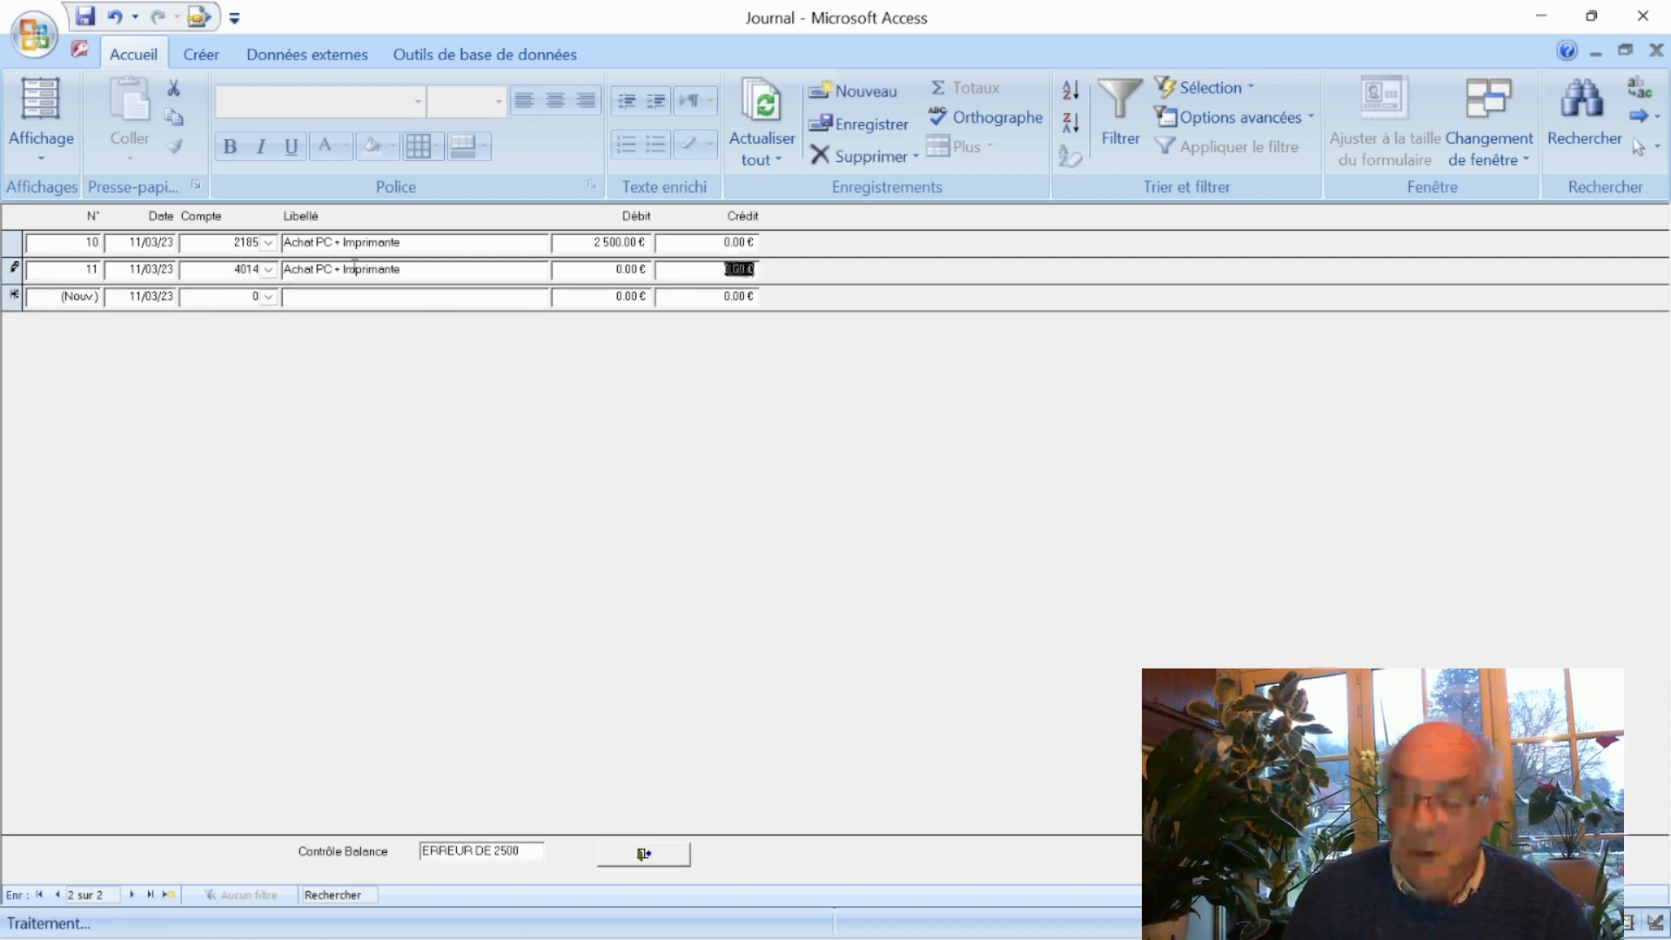
pyautogui.write('2500')
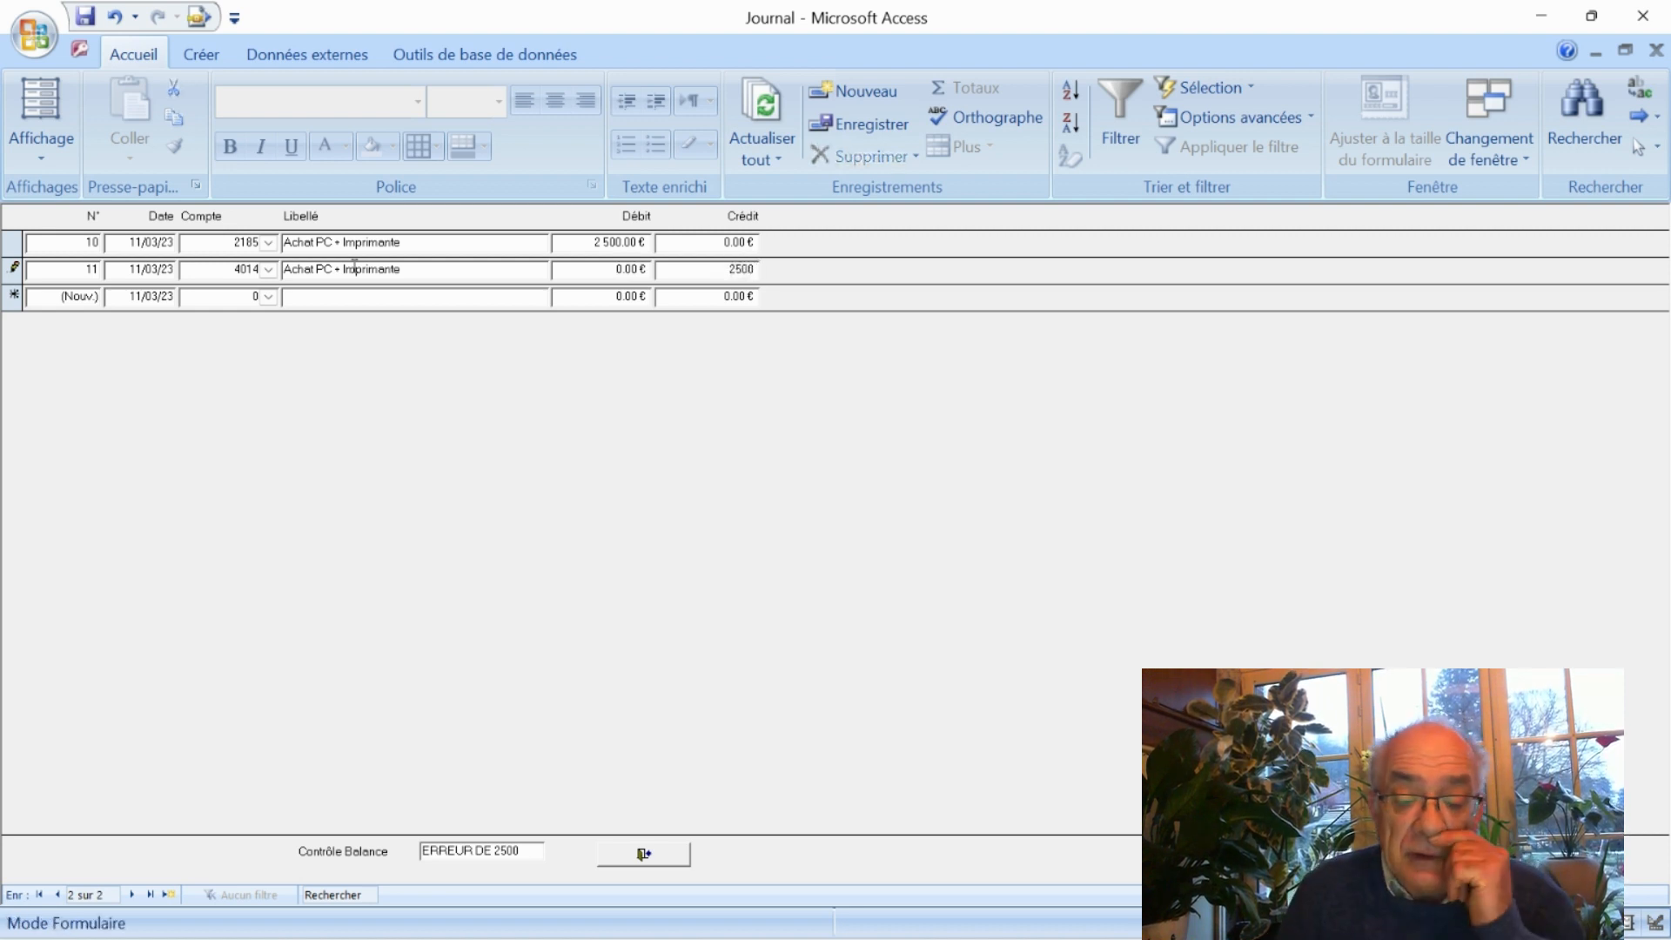
pyautogui.press('Tab')
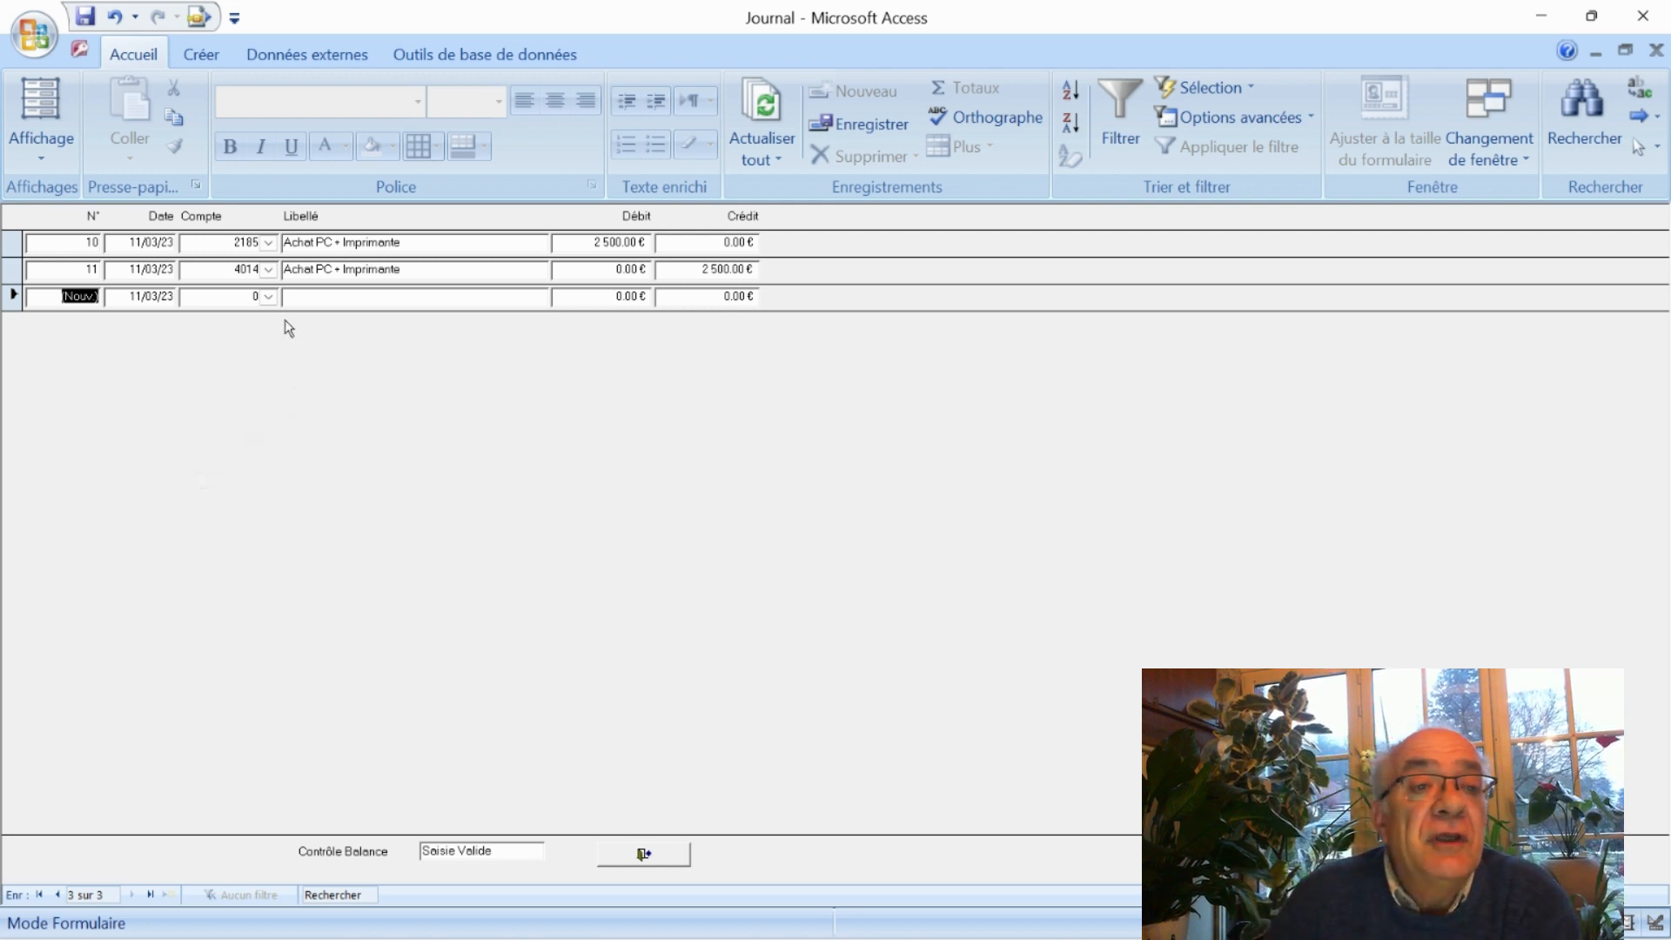
# Add a journal line on account 2182 Matériel de Transport and label it "Achat Berlingo"
pyautogui.click(269, 297)
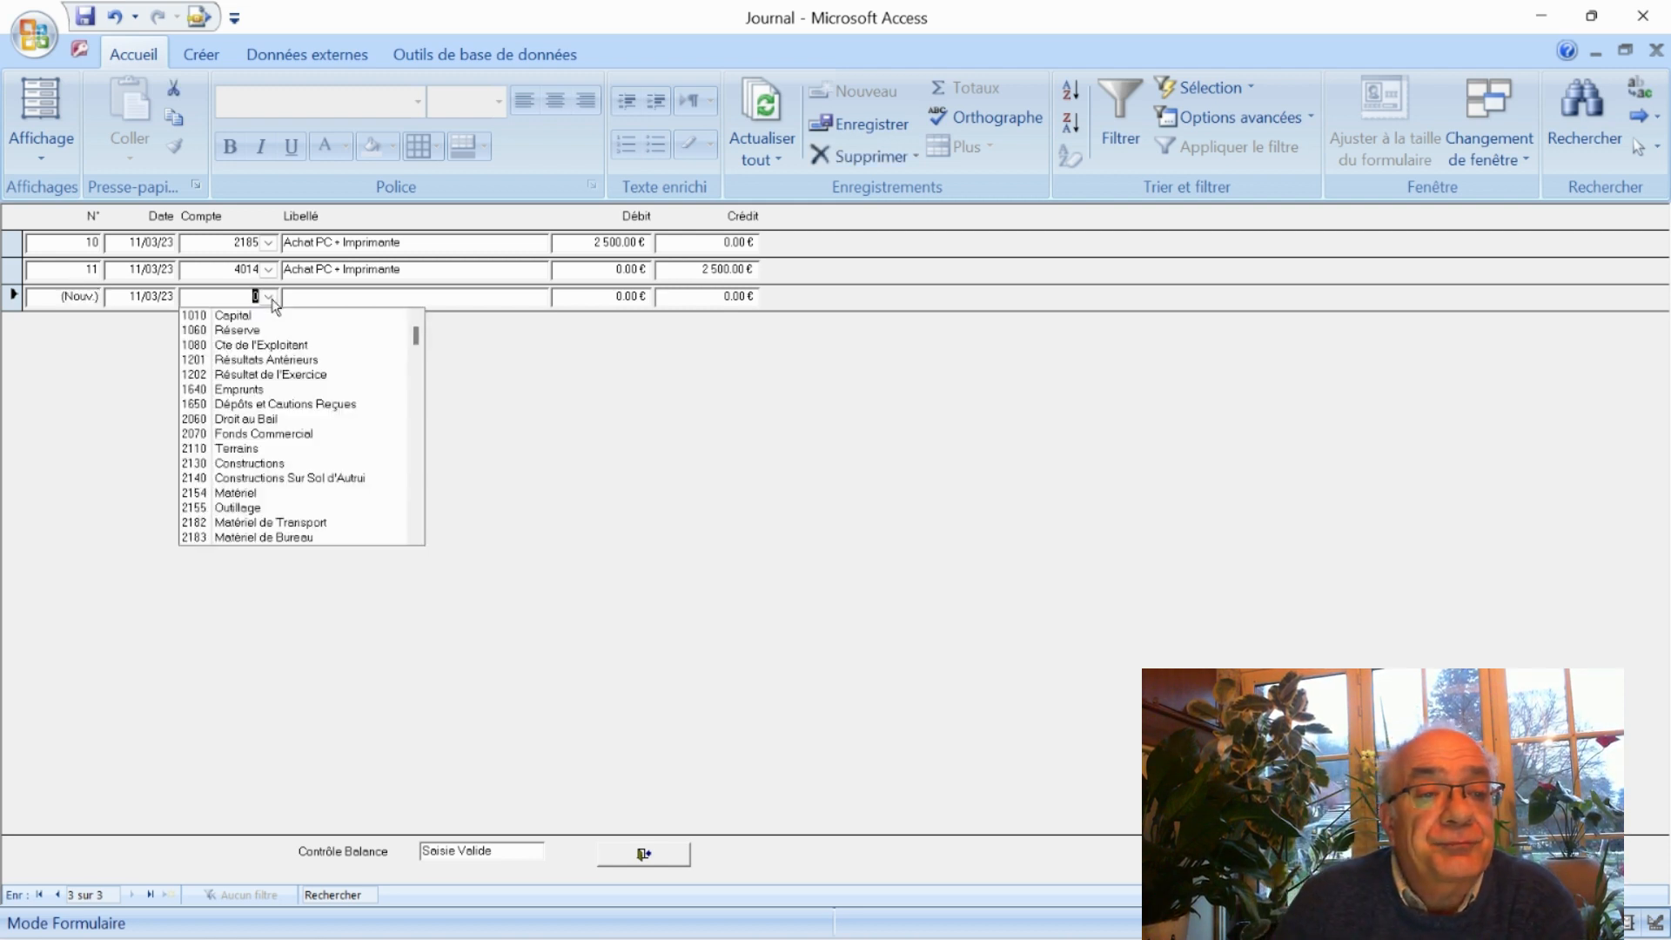
pyautogui.scroll(-2, 273, 331)
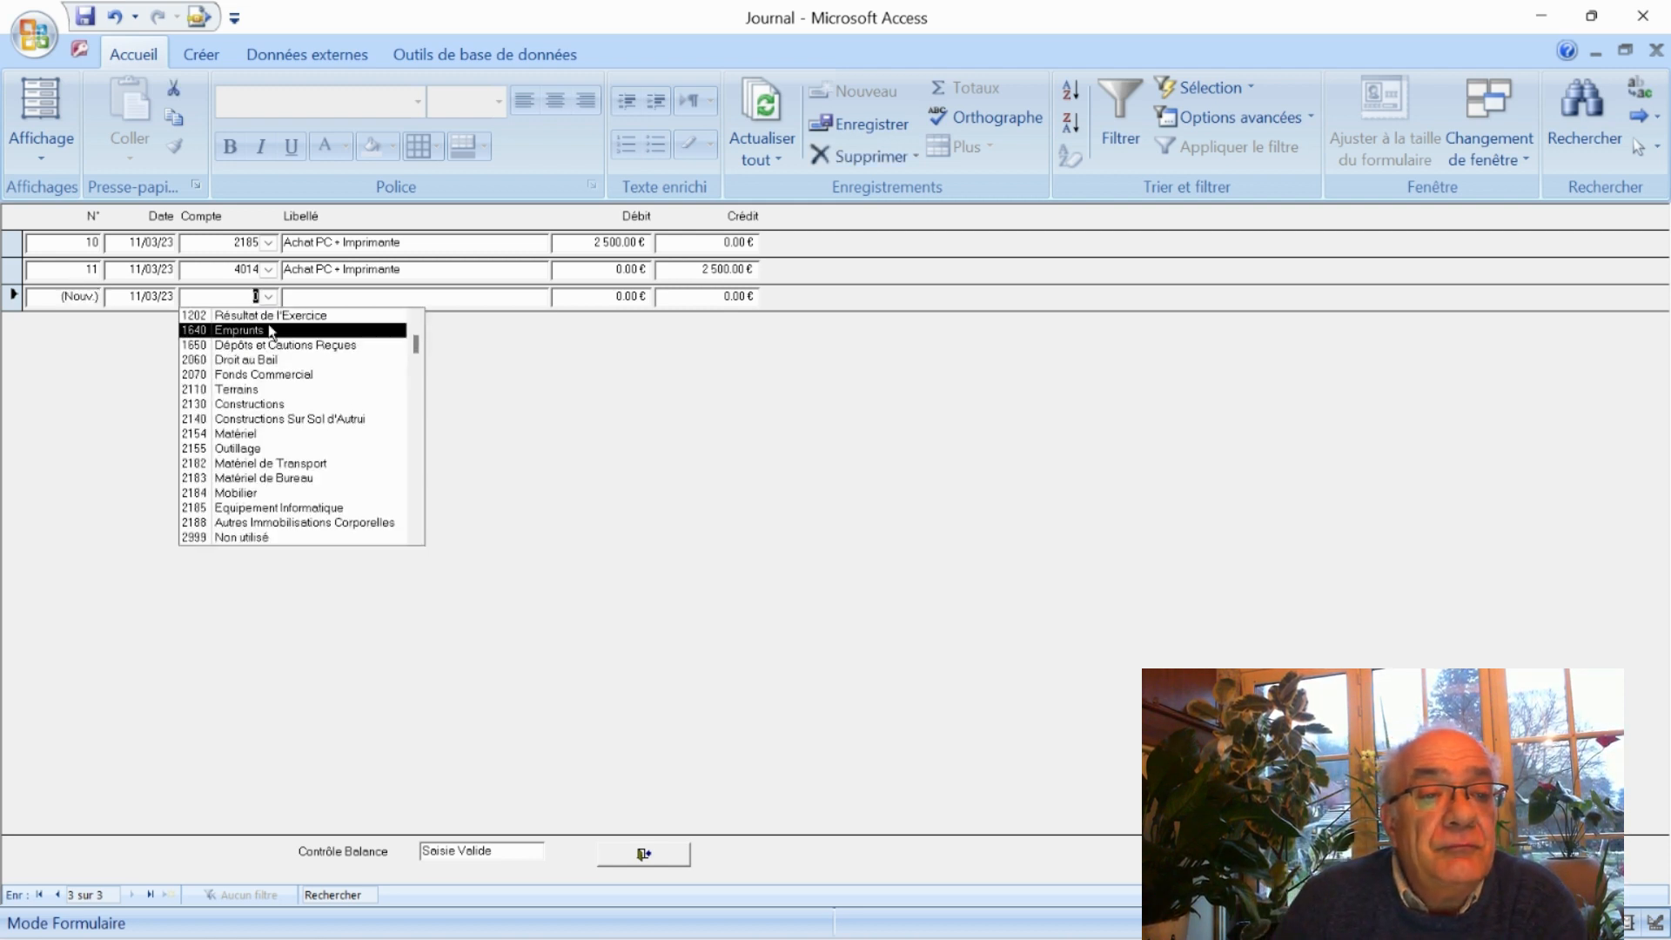
pyautogui.click(296, 466)
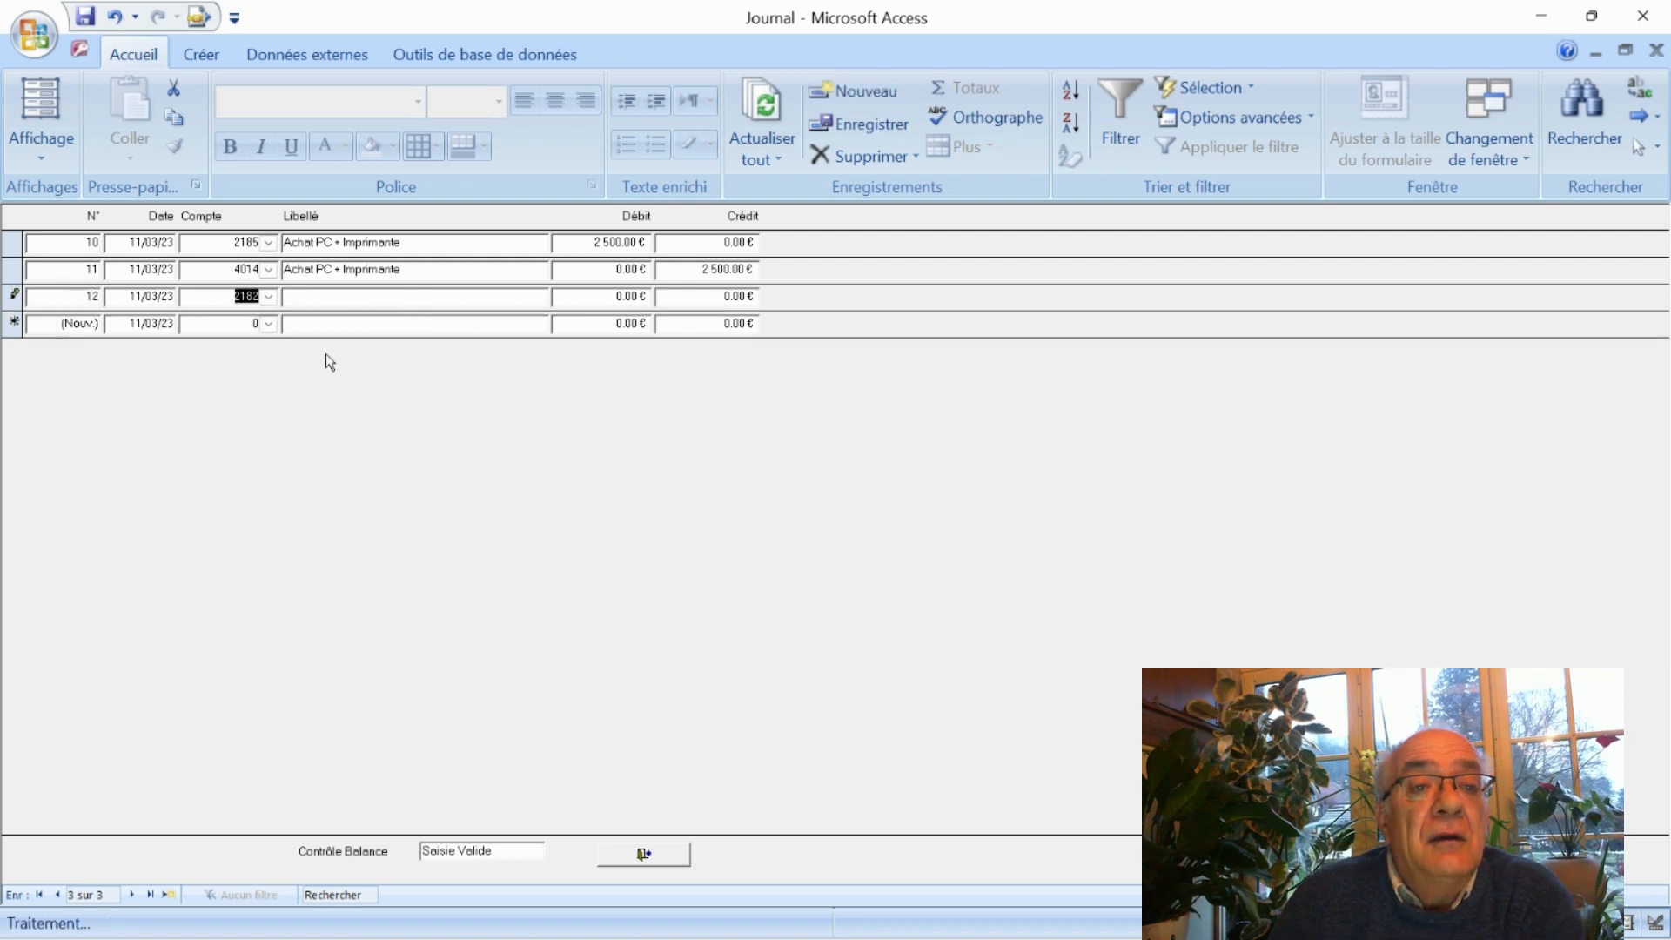
pyautogui.click(348, 300)
pyautogui.write('Ach')
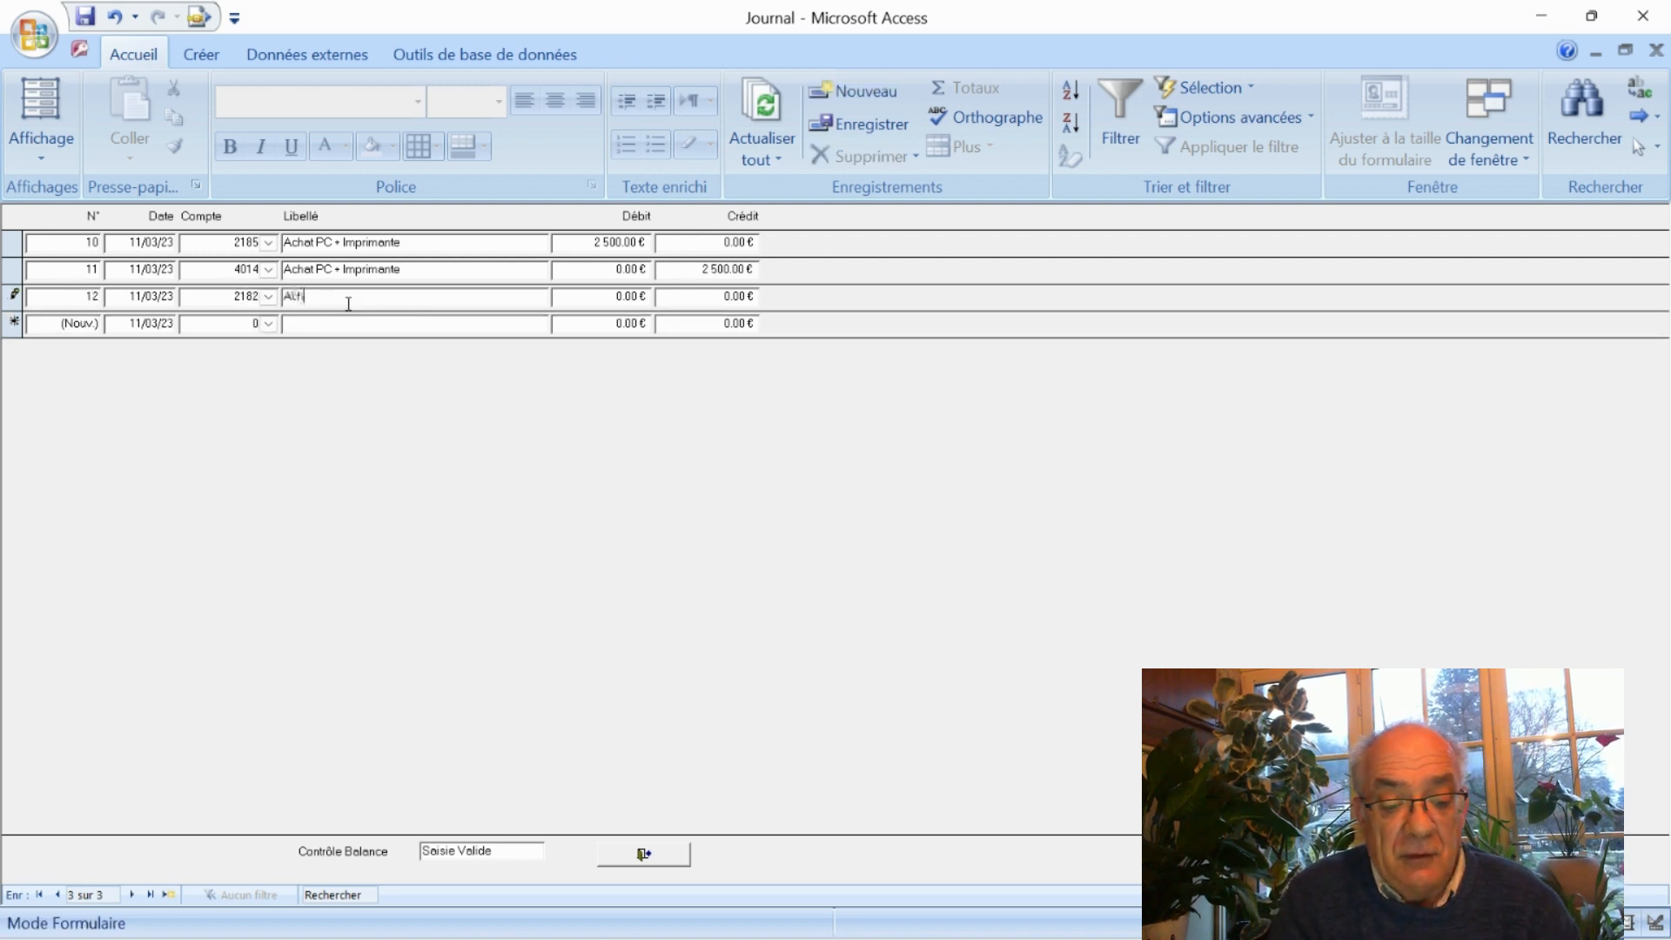
pyautogui.write('at')
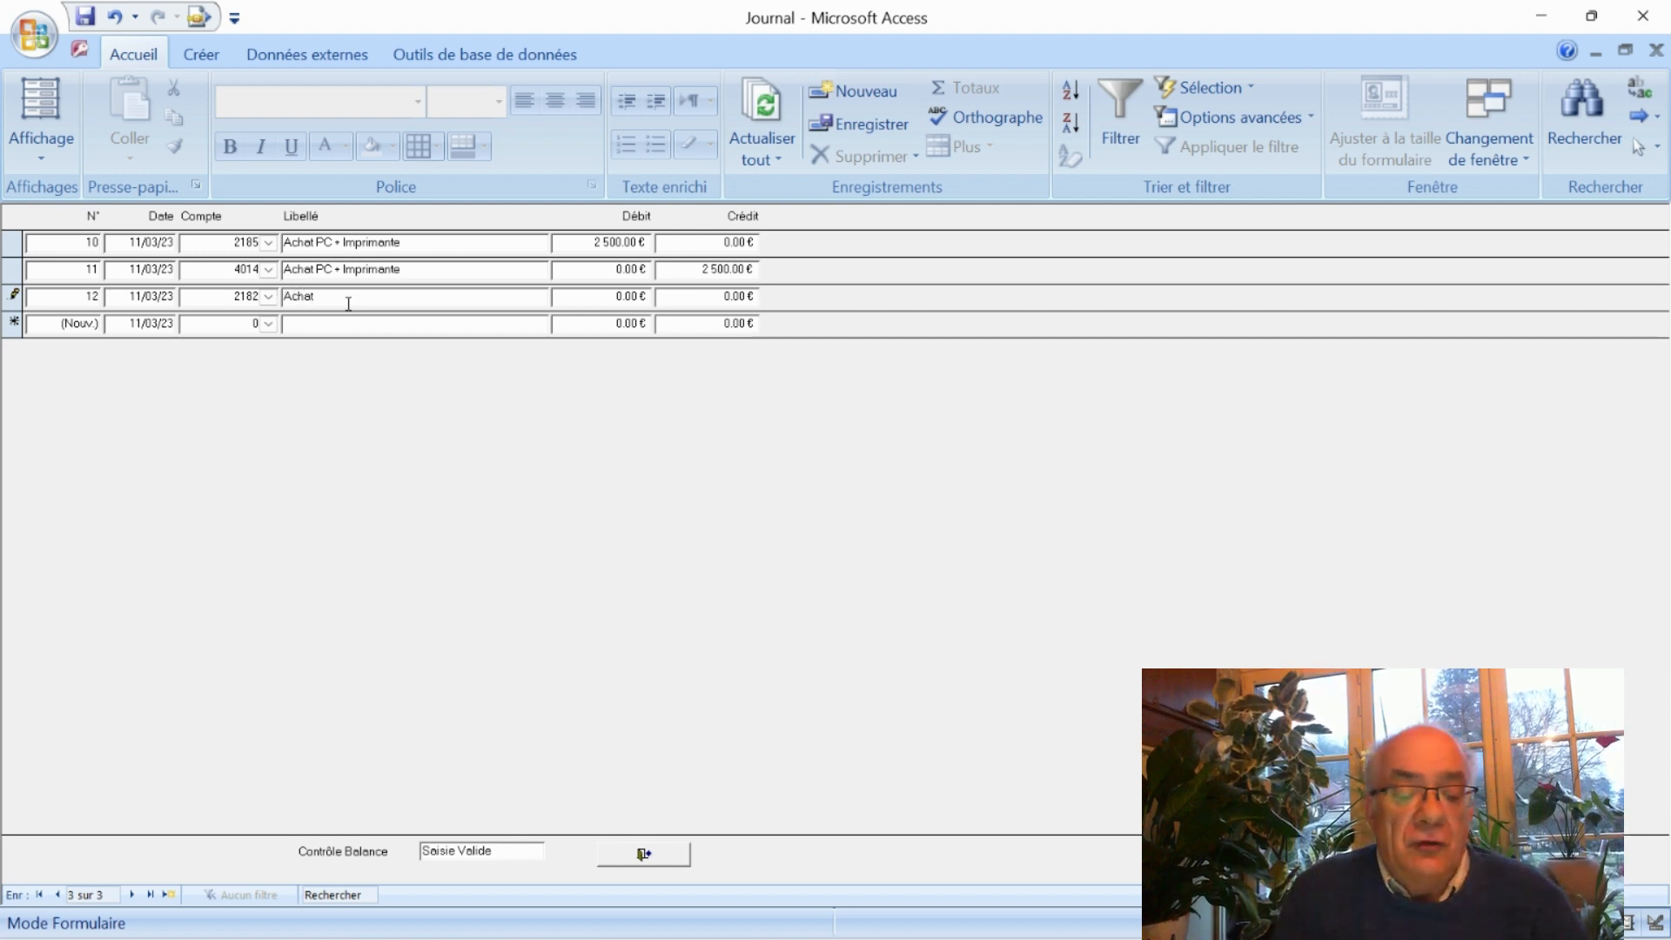
pyautogui.write(' Berl')
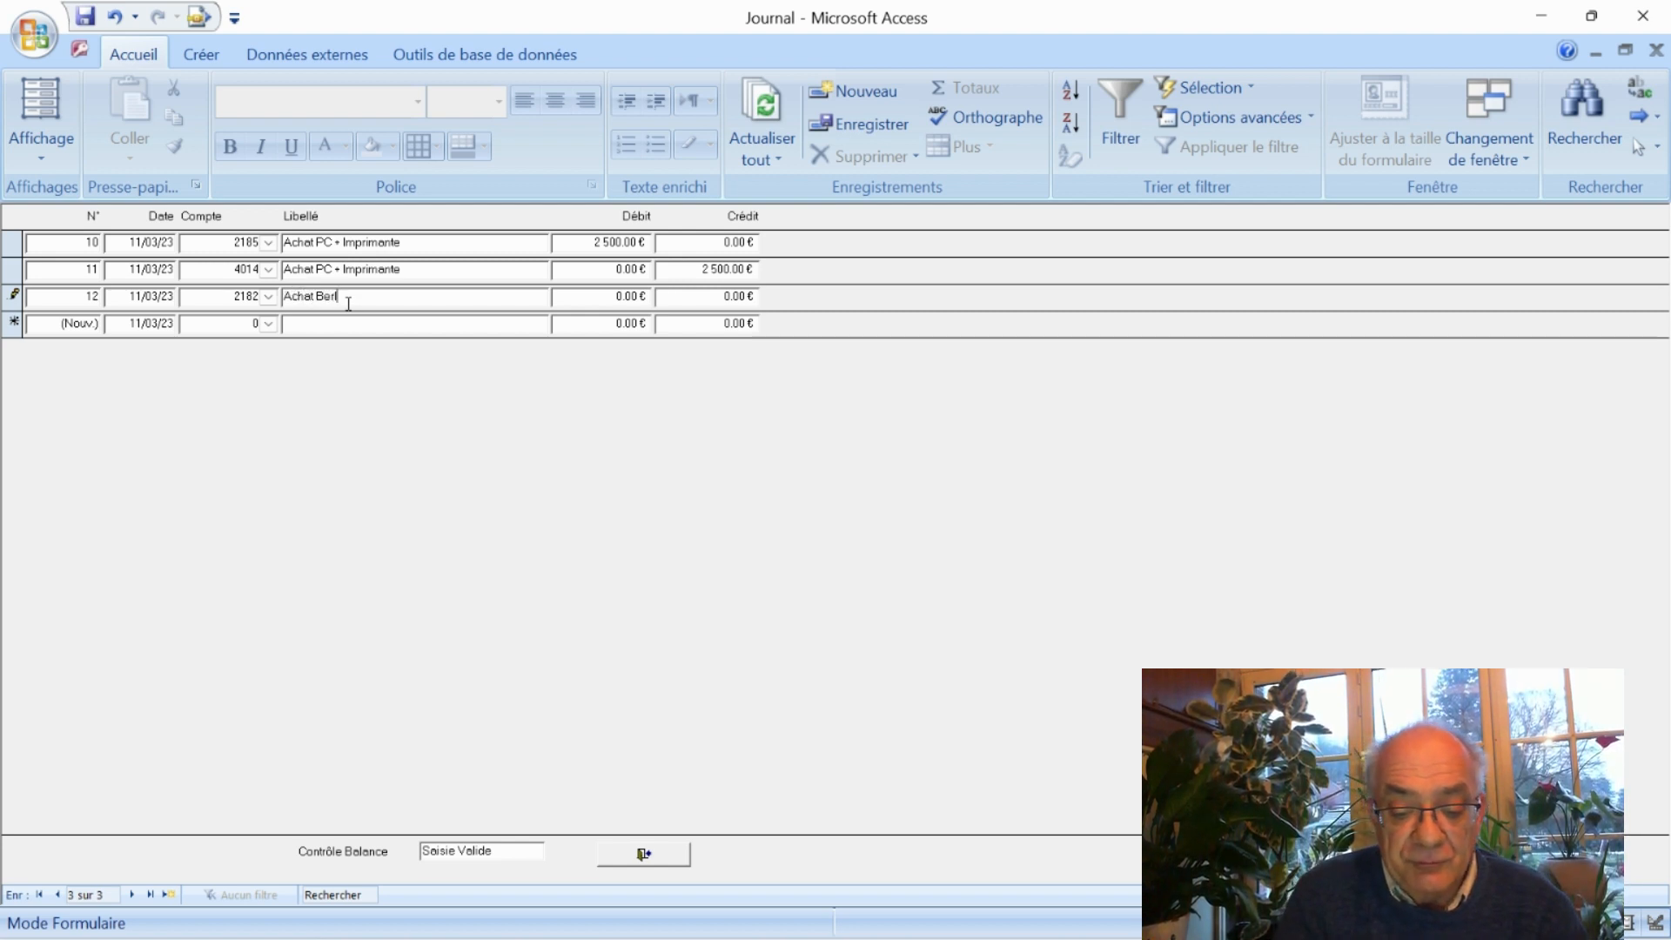
pyautogui.write('ingo')
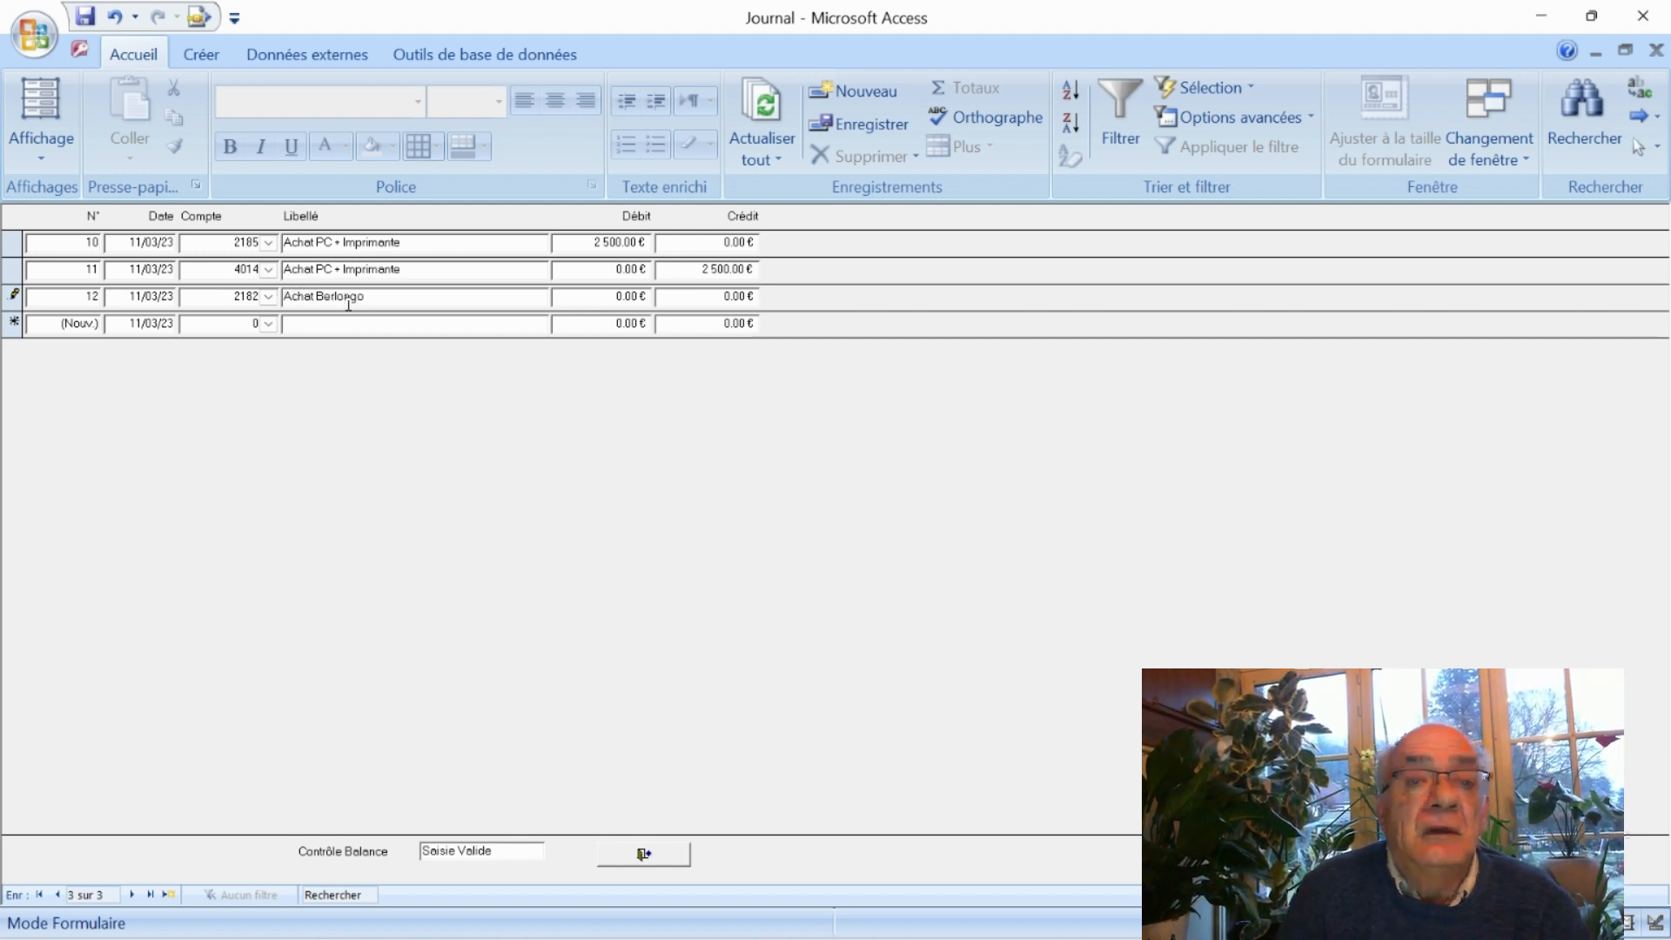
pyautogui.press('BackSpace')
pyautogui.press('BackSpace')
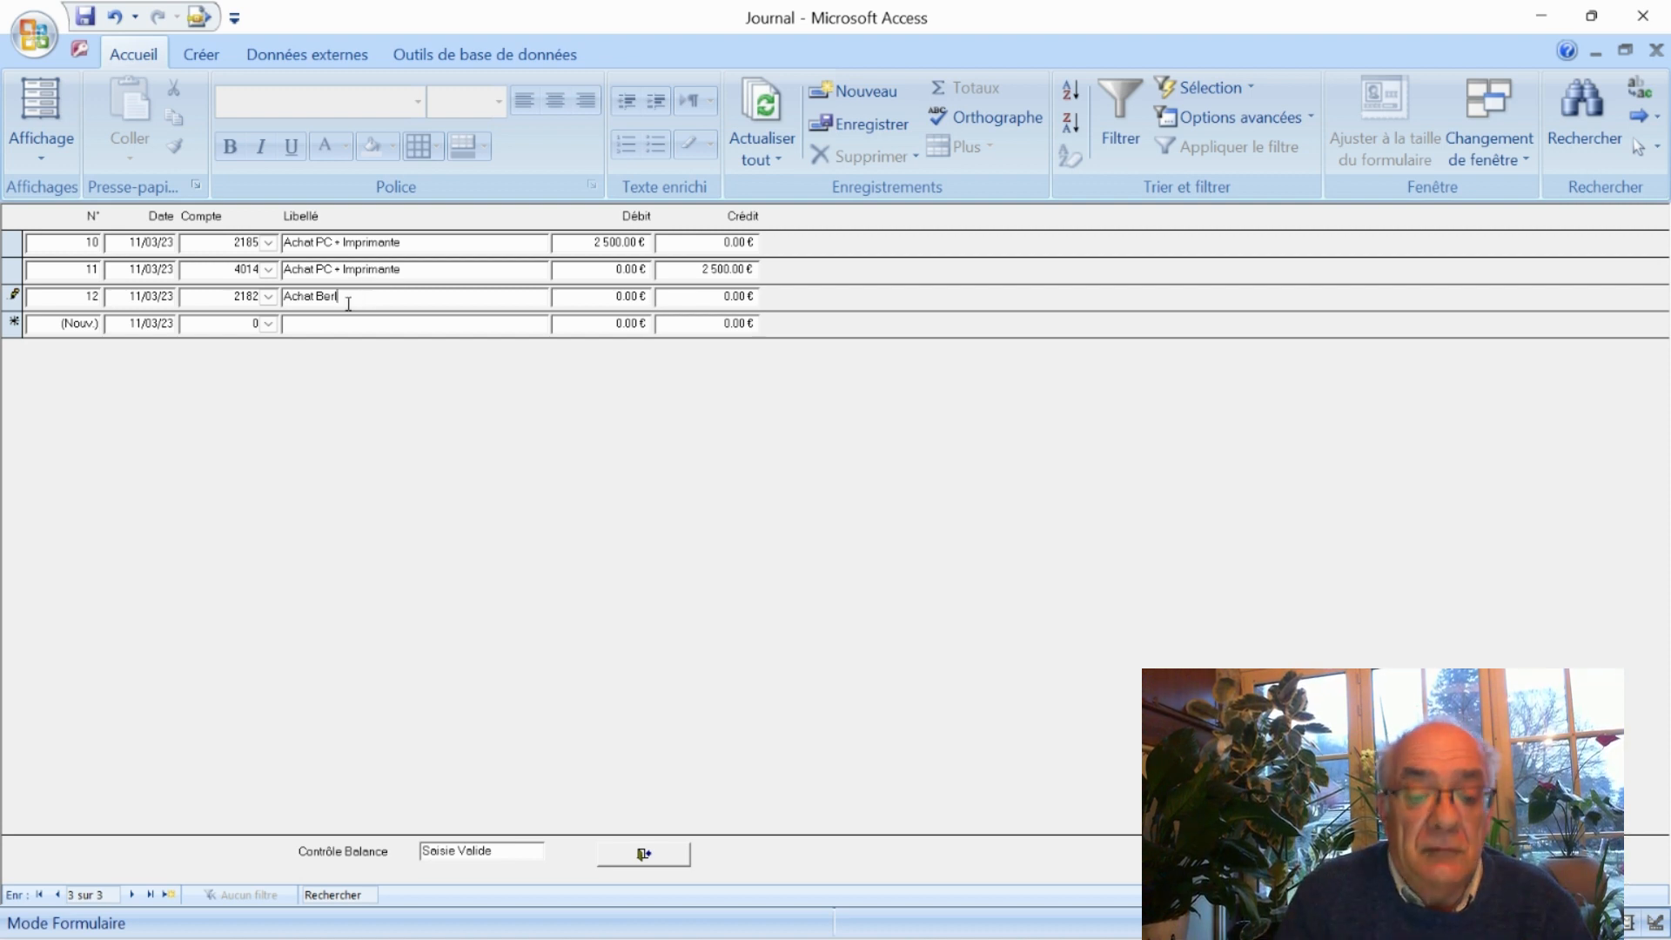
pyautogui.write('go')
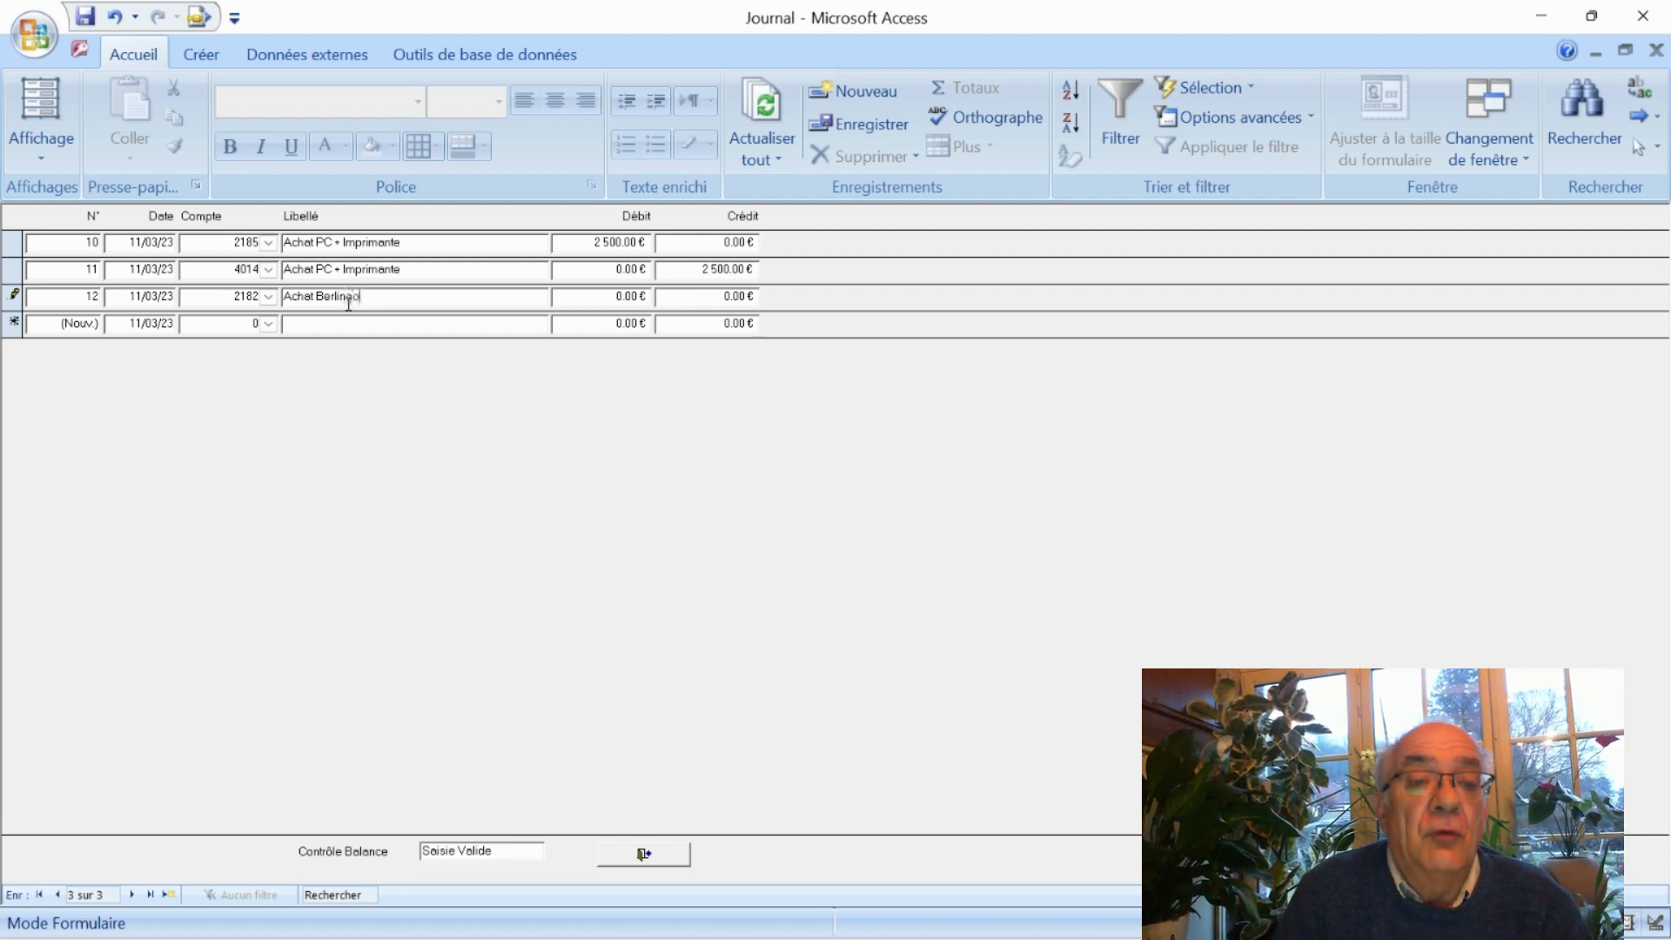
pyautogui.press('Tab')
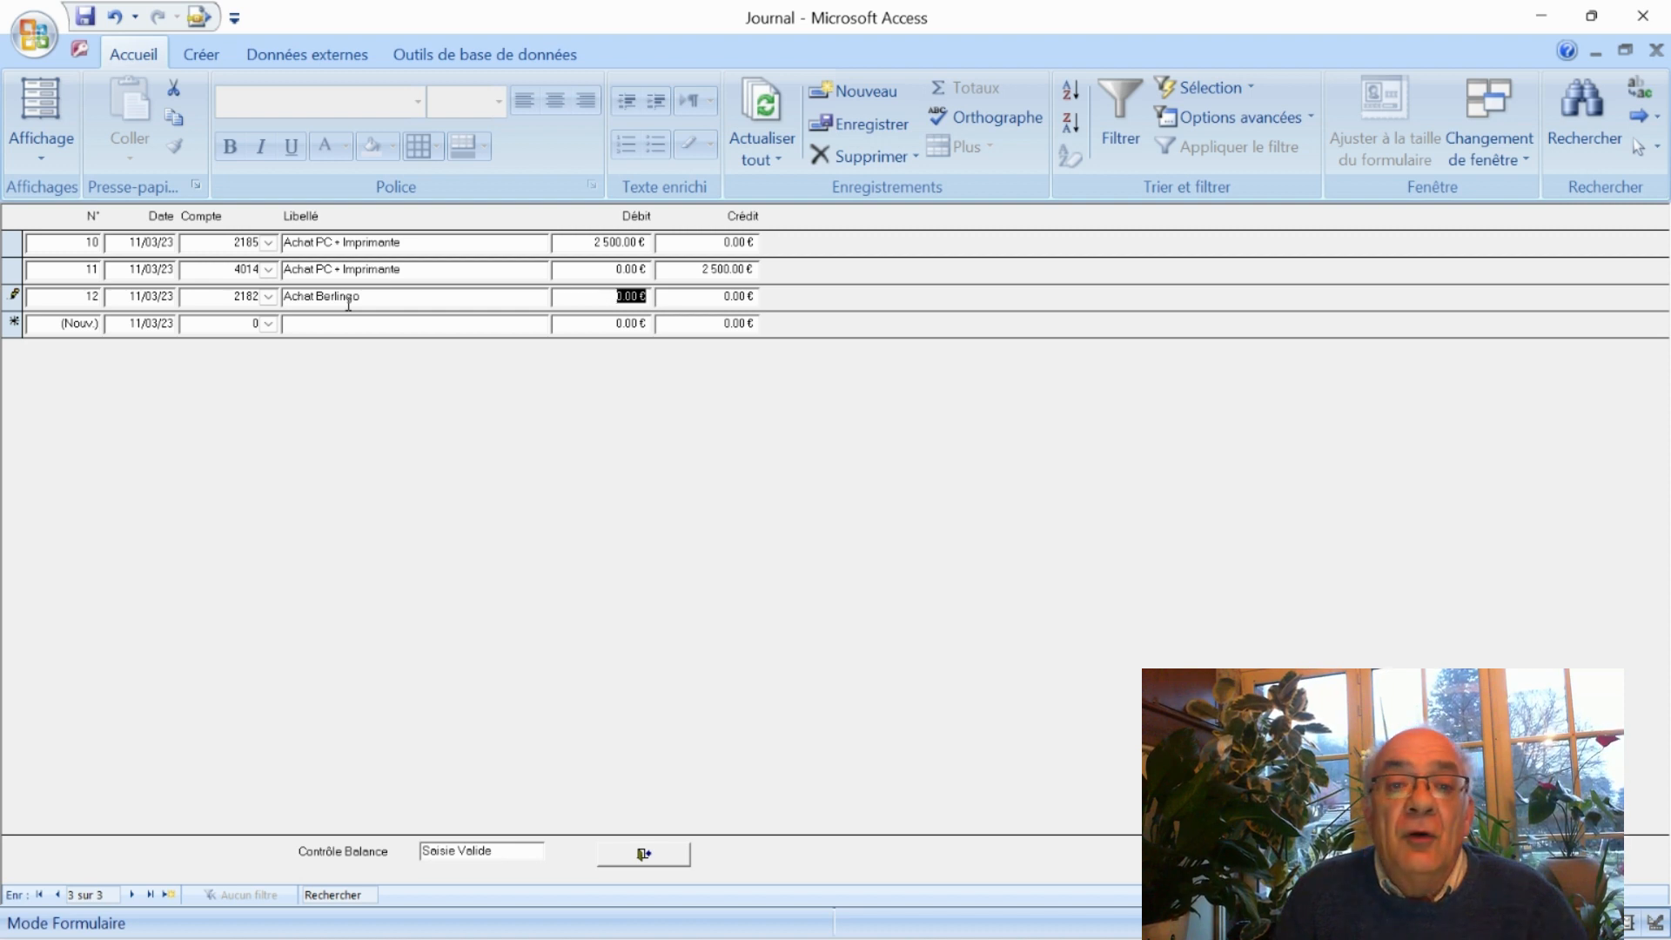
# Enter a debit of 8000 € on the 2182 journal line and save it
pyautogui.write('8')
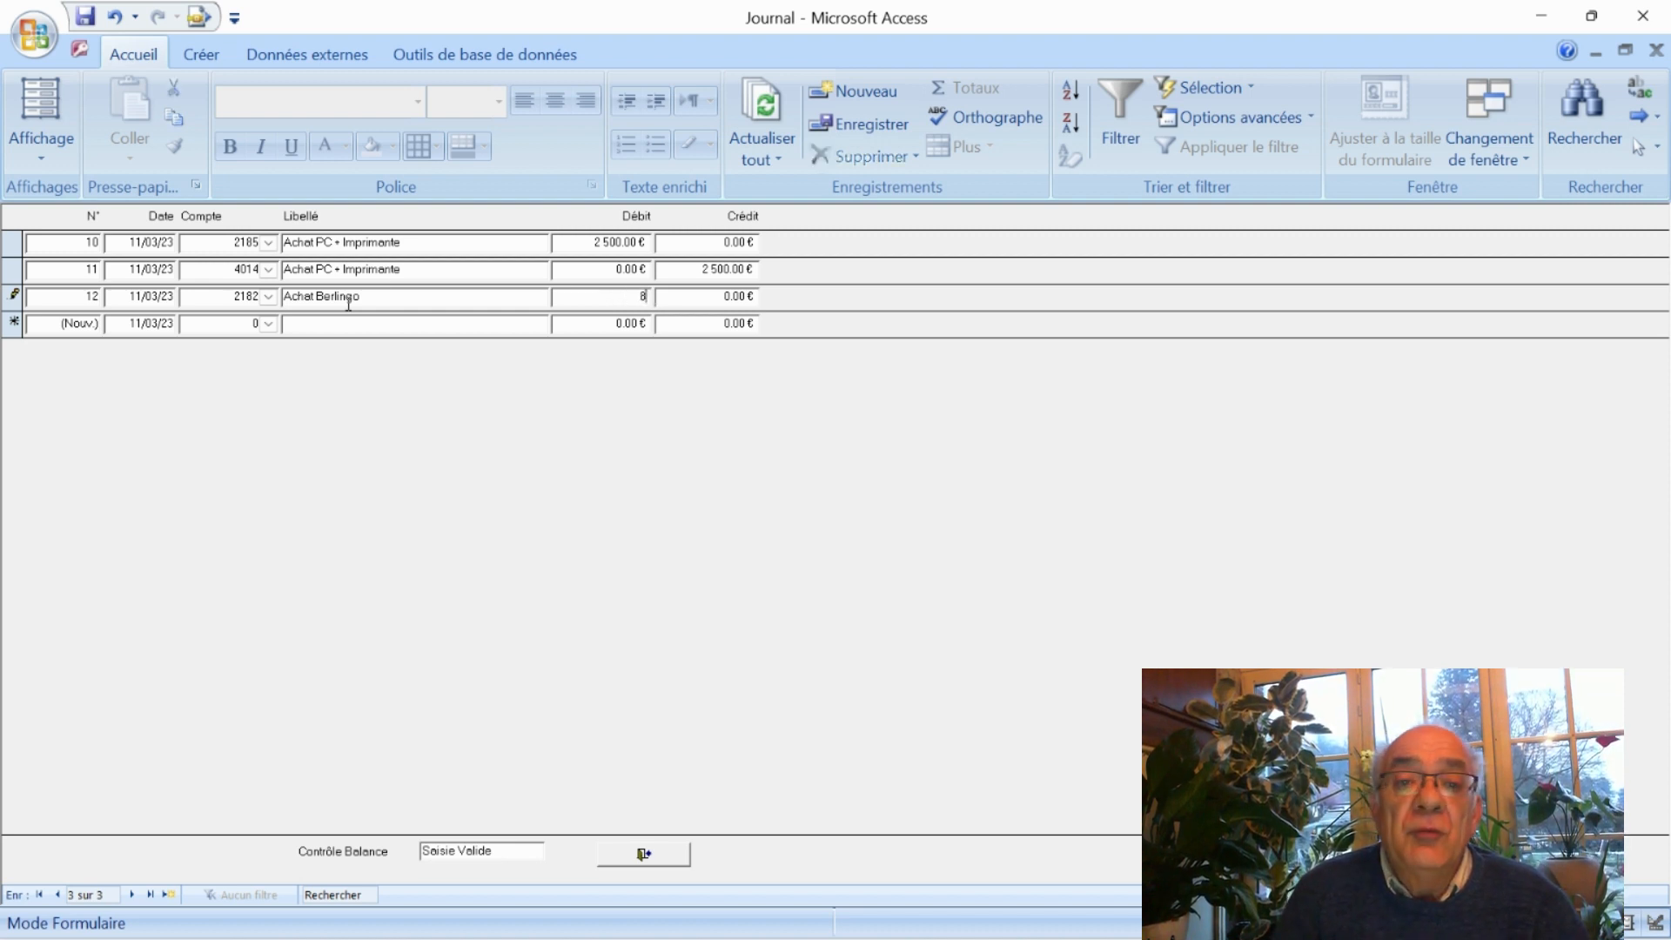
pyautogui.write(' 000')
pyautogui.press('Tab')
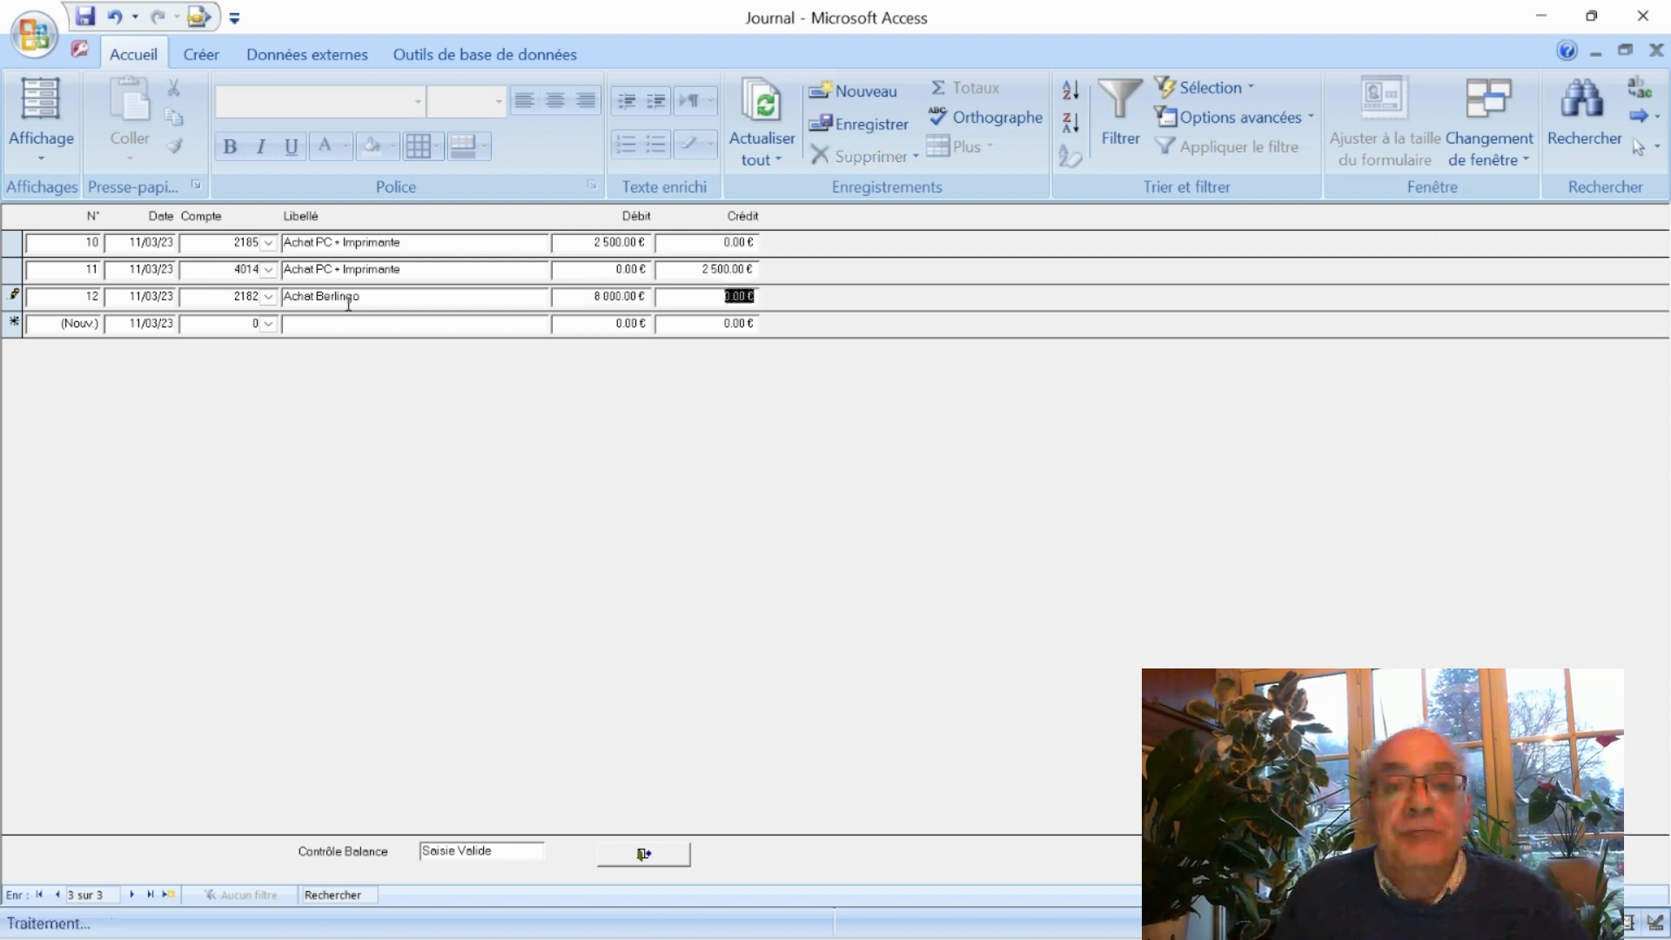
pyautogui.press('Tab')
pyautogui.press('Tab')
# Assign the next journal line to account 5120 Banque
pyautogui.click(252, 324)
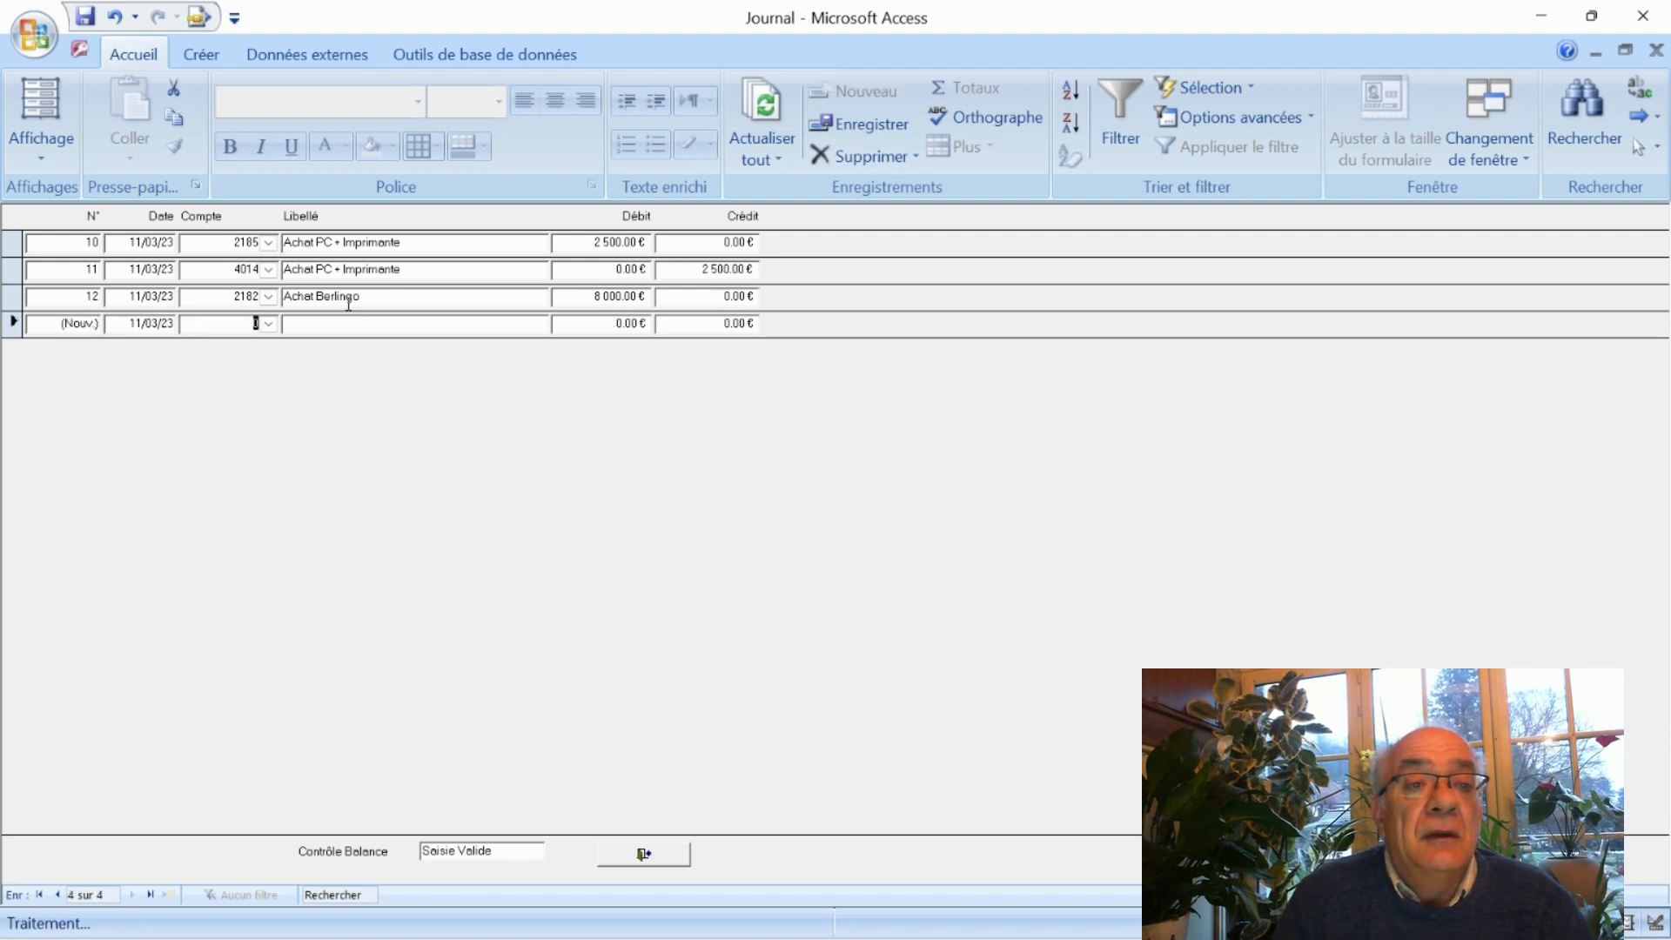
pyautogui.click(266, 324)
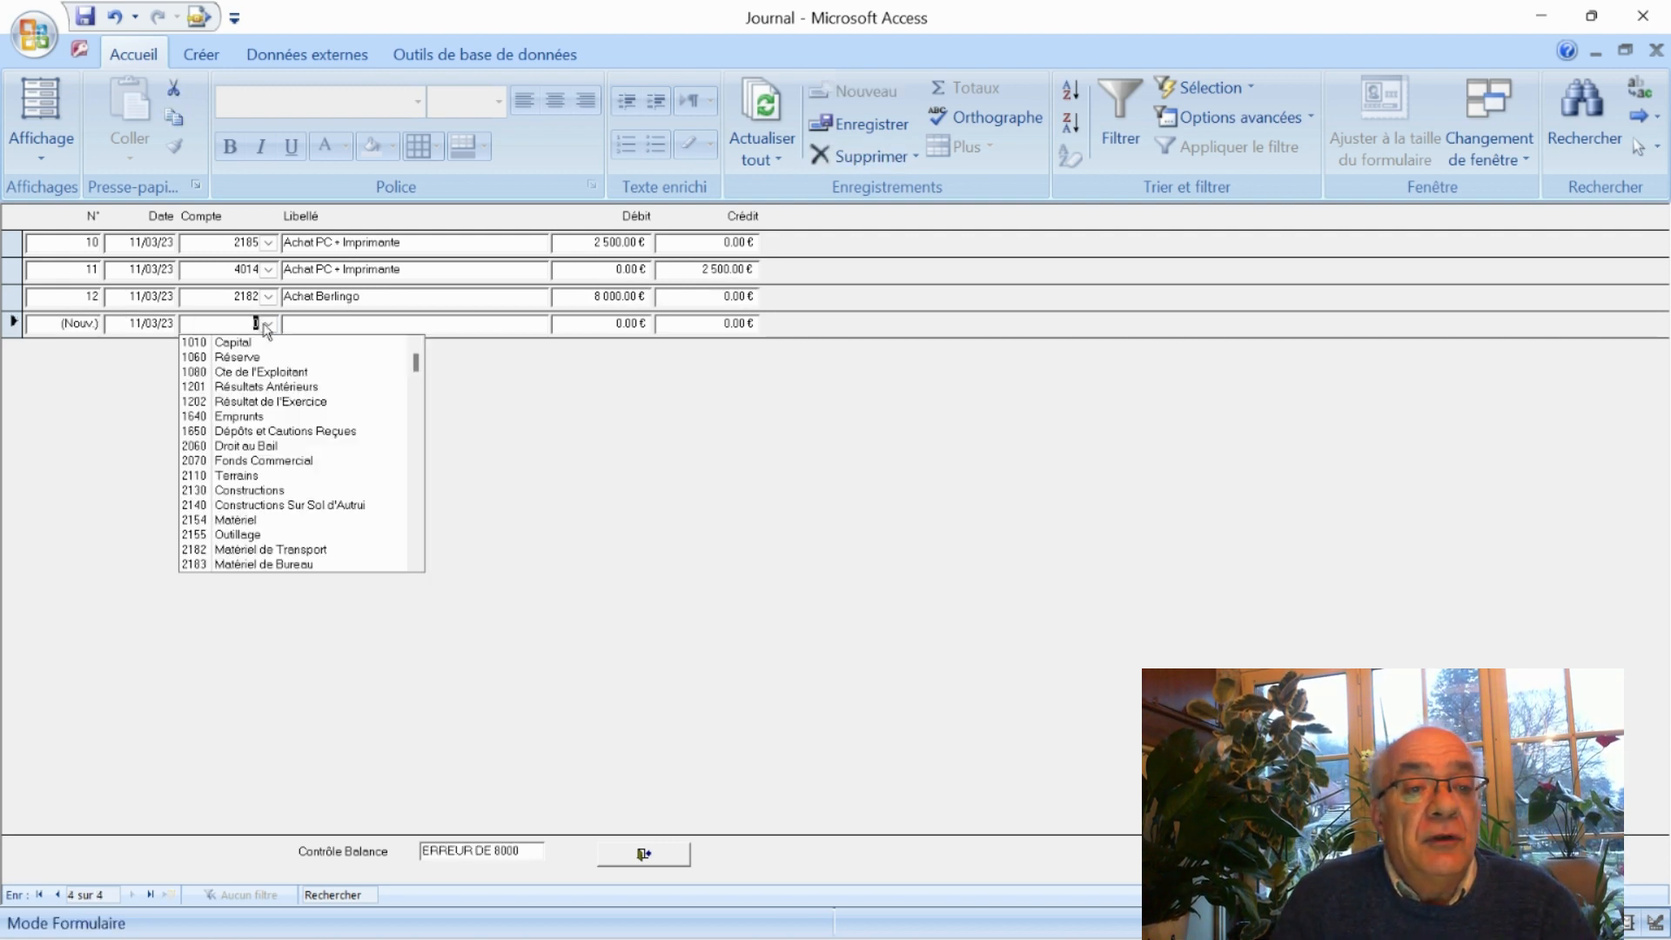
pyautogui.scroll(-2, 278, 472)
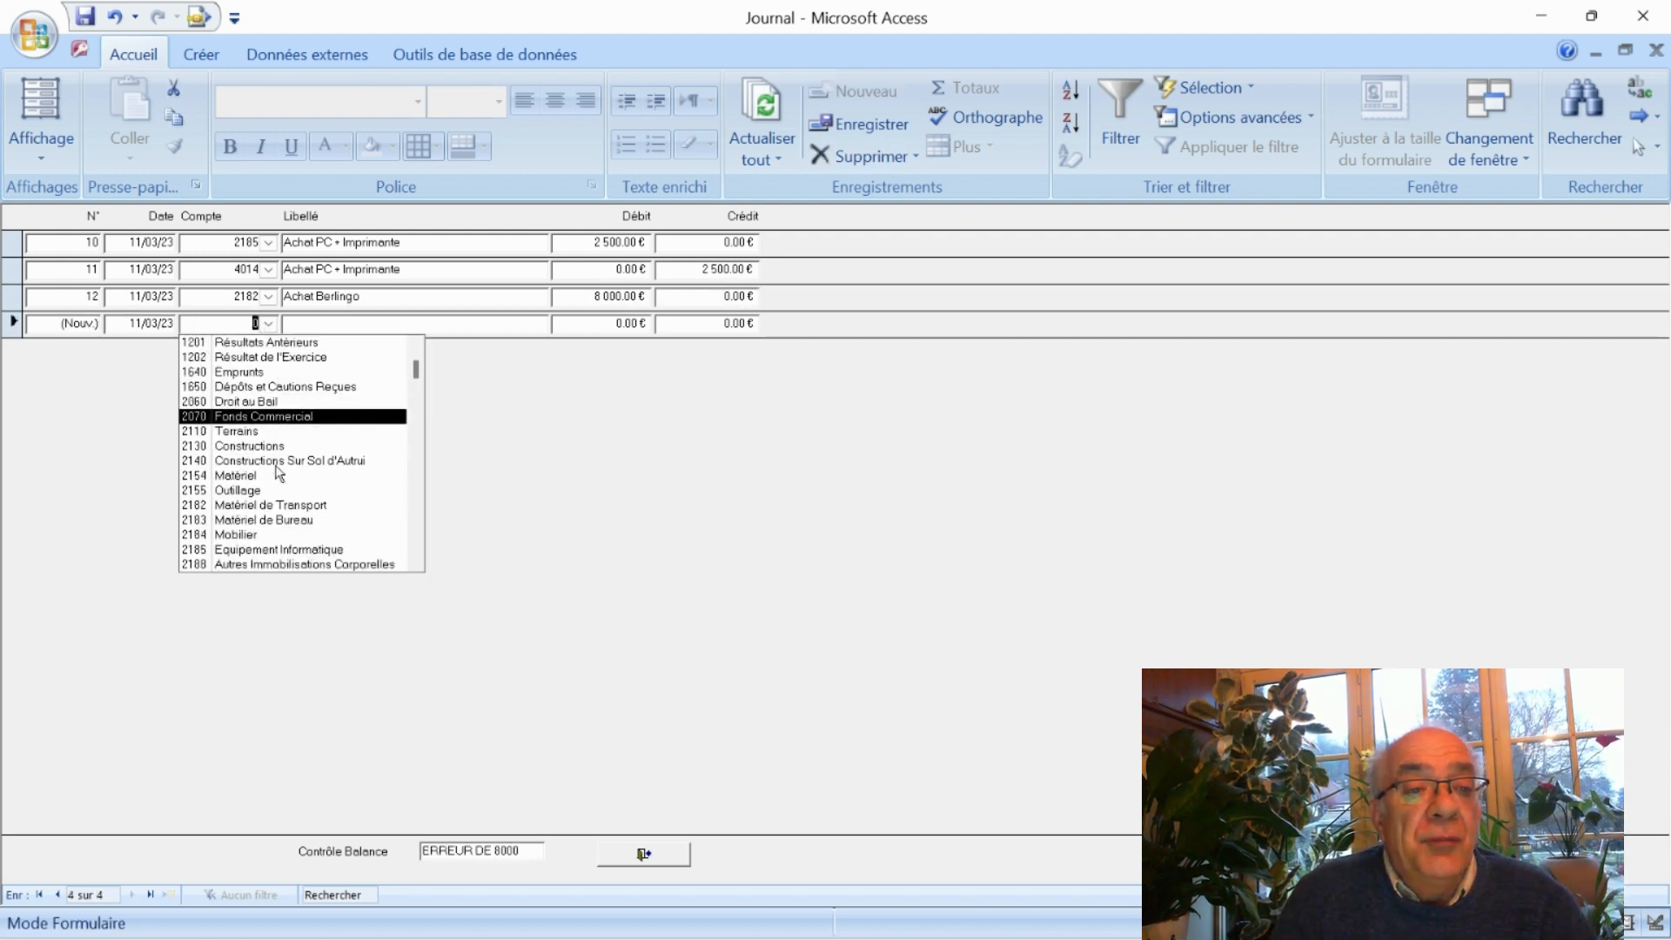
pyautogui.scroll(-5, 279, 473)
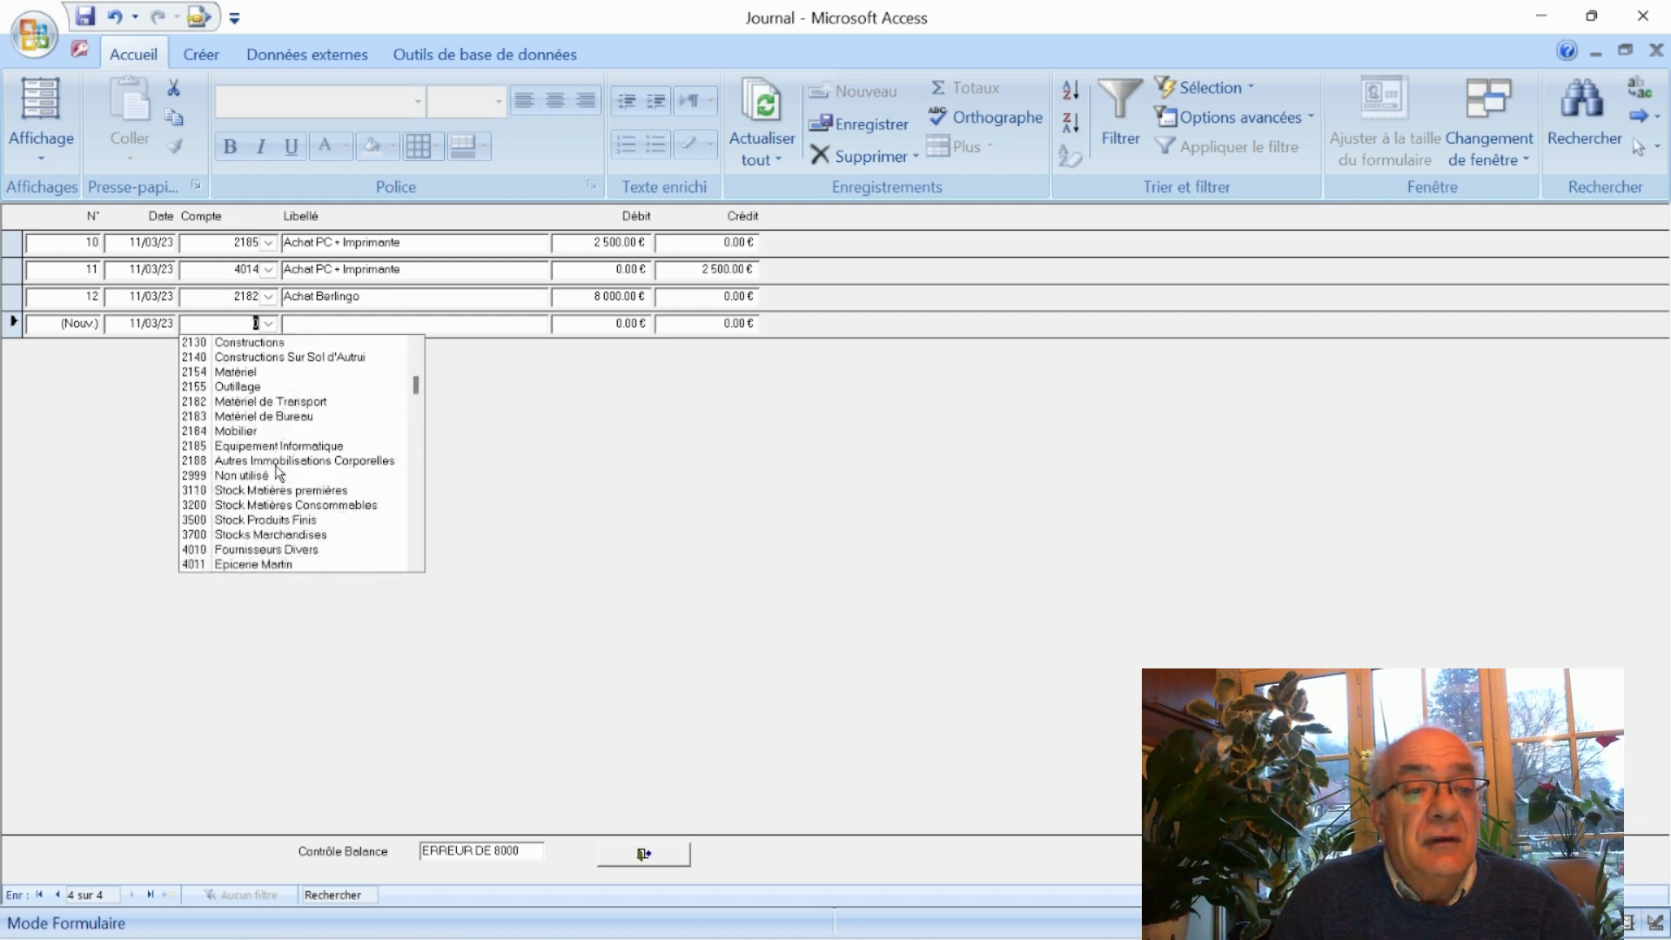
pyautogui.scroll(-4, 287, 552)
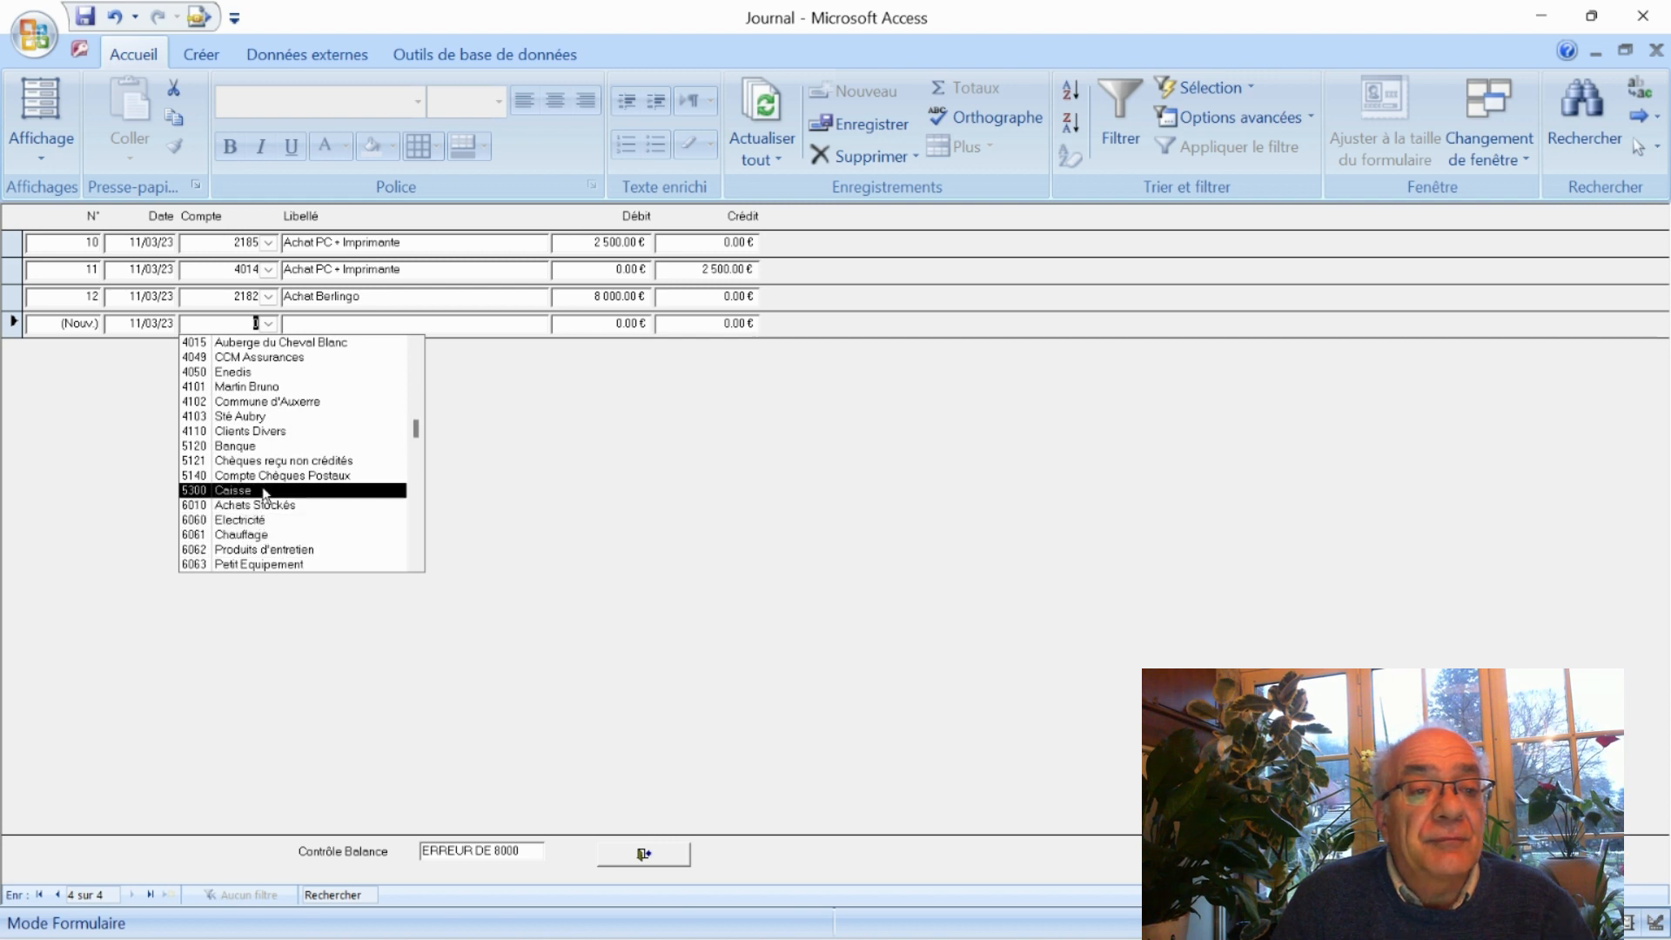
pyautogui.click(255, 445)
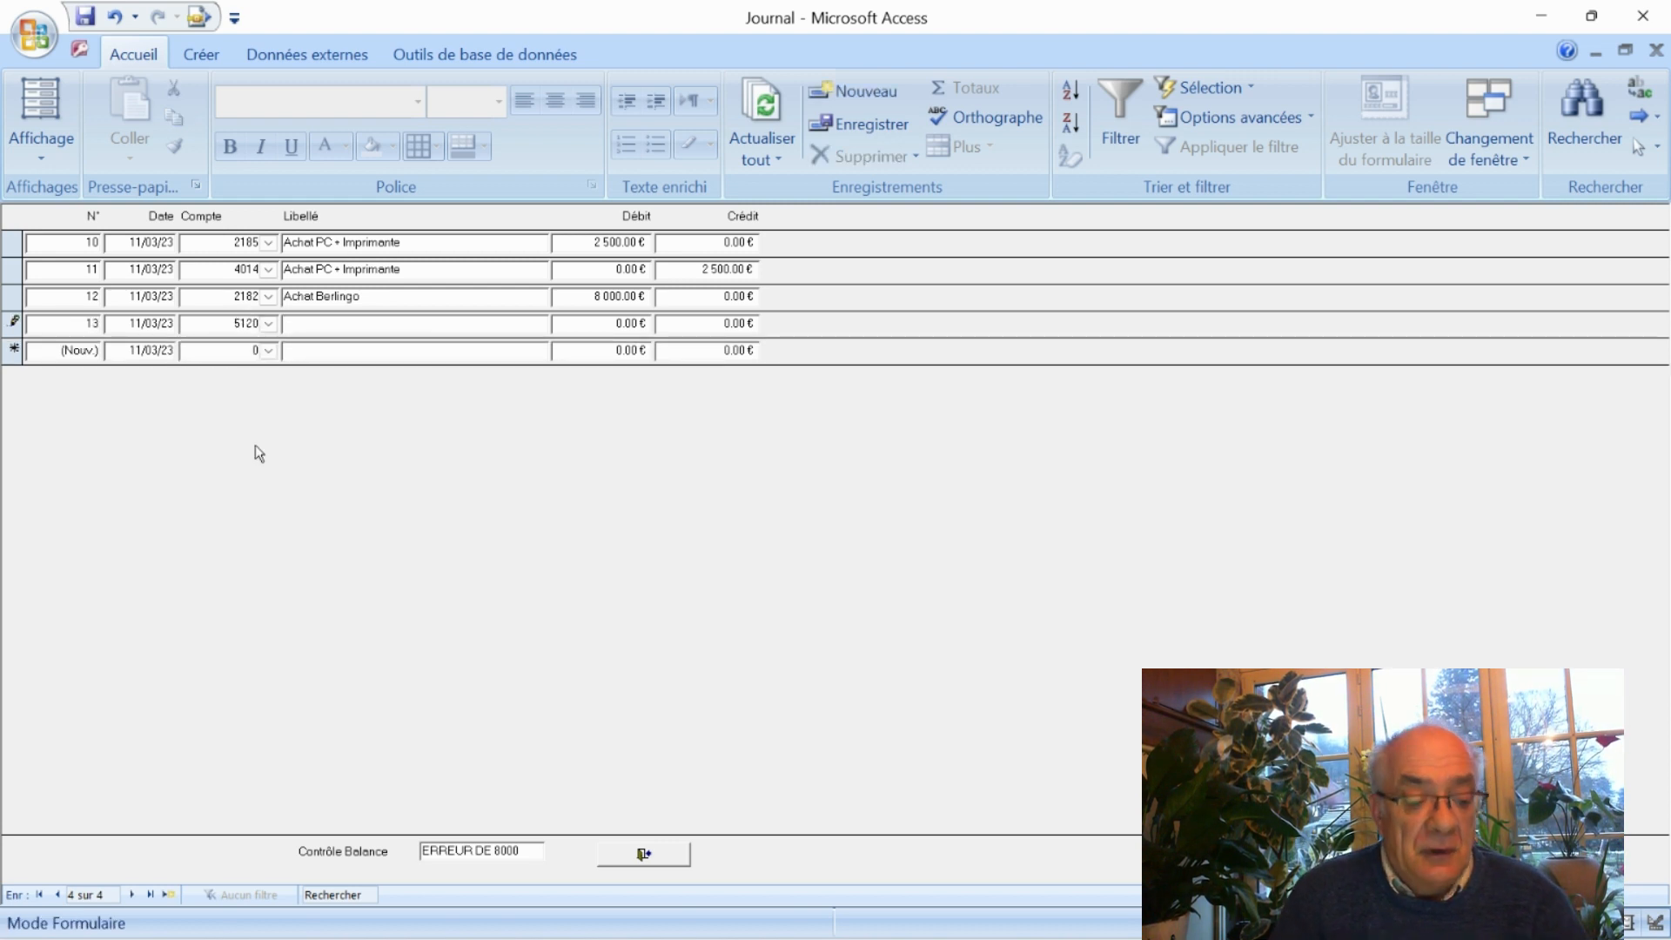
# Reuse the label "Achat Berlingo" on the 5120 line with a credit of 8000 €, and close the journal entry form
pyautogui.hotkey('ctrl', "'")
pyautogui.press('Tab')
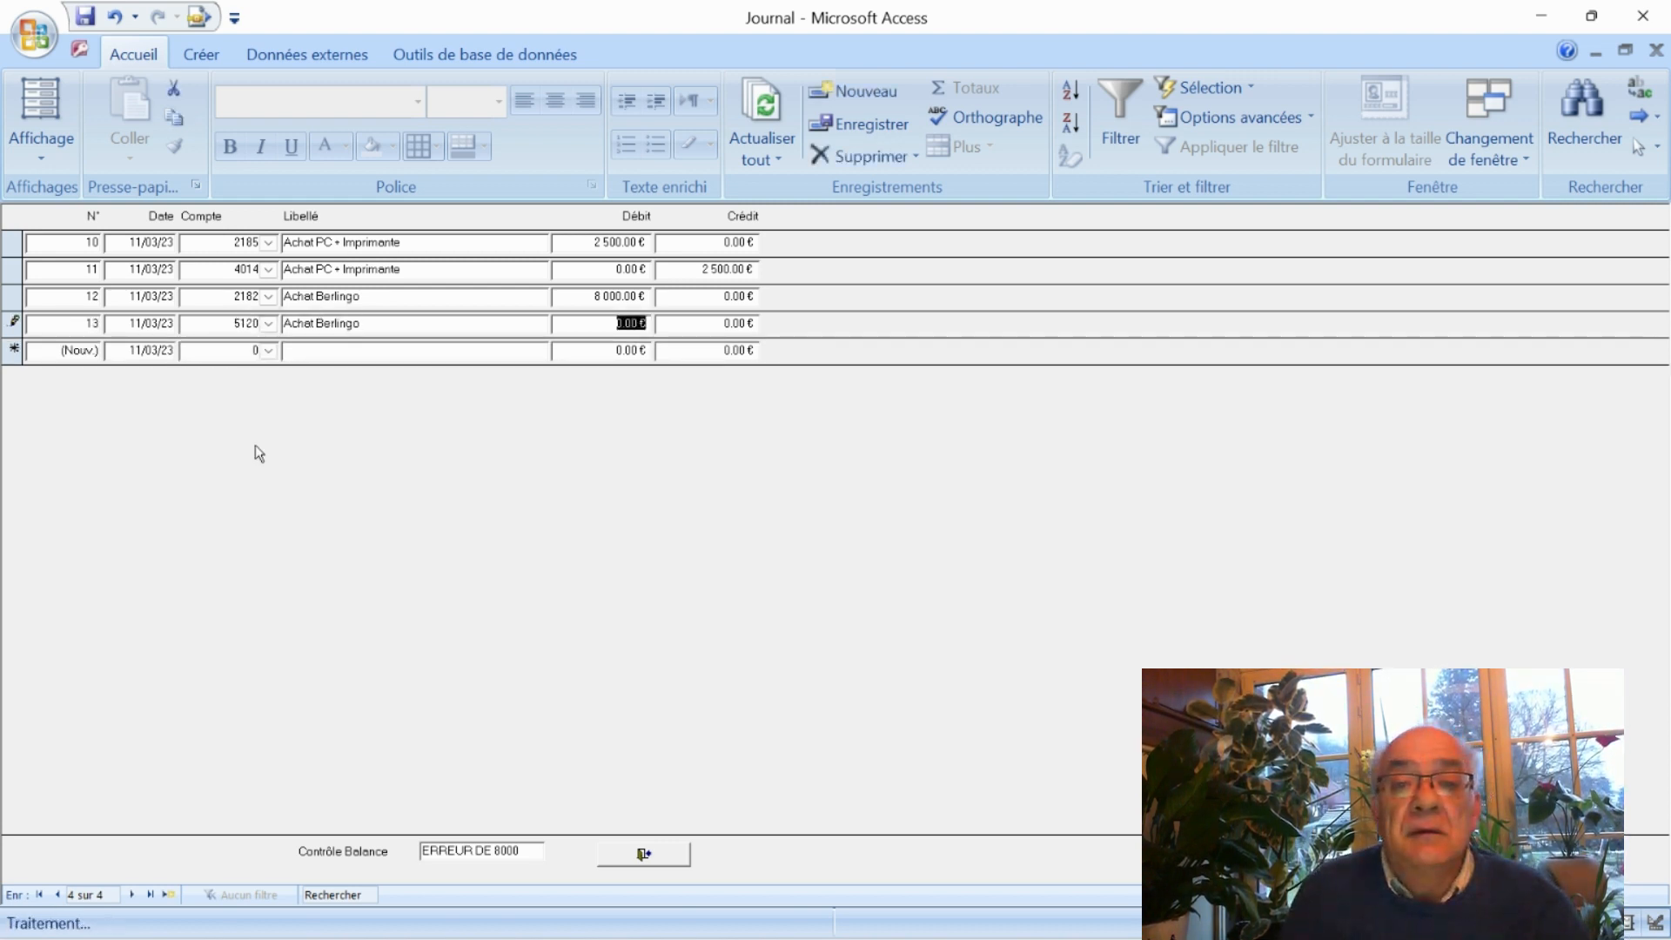
pyautogui.press('Tab')
pyautogui.write('80')
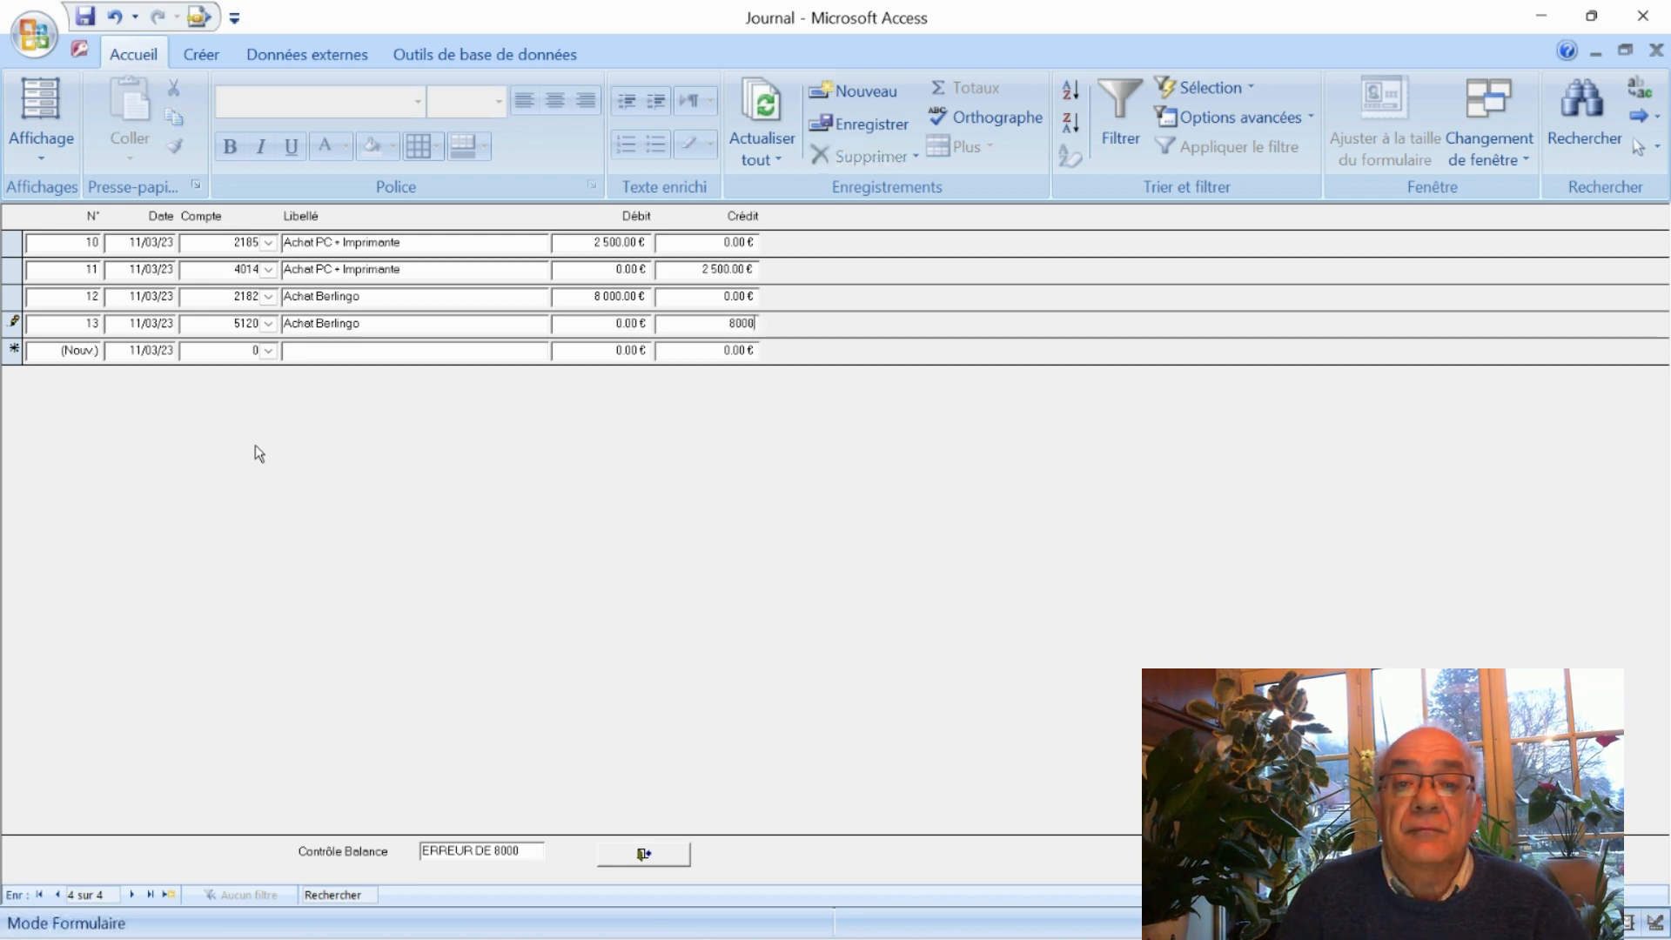
pyautogui.press('Tab')
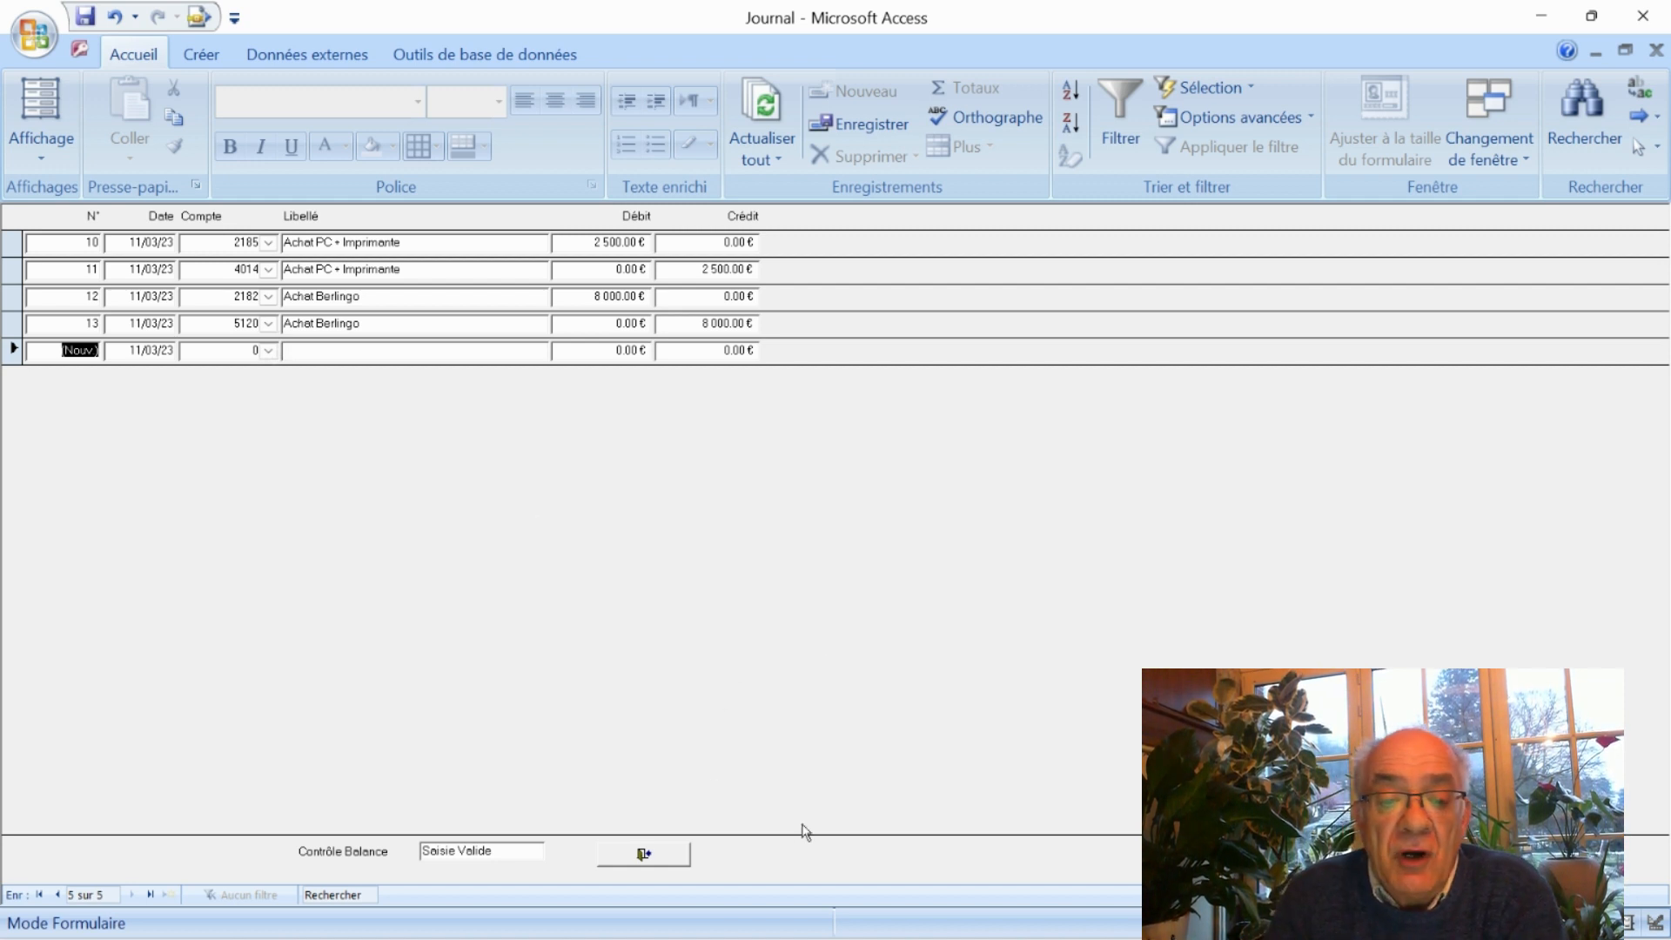
pyautogui.click(644, 857)
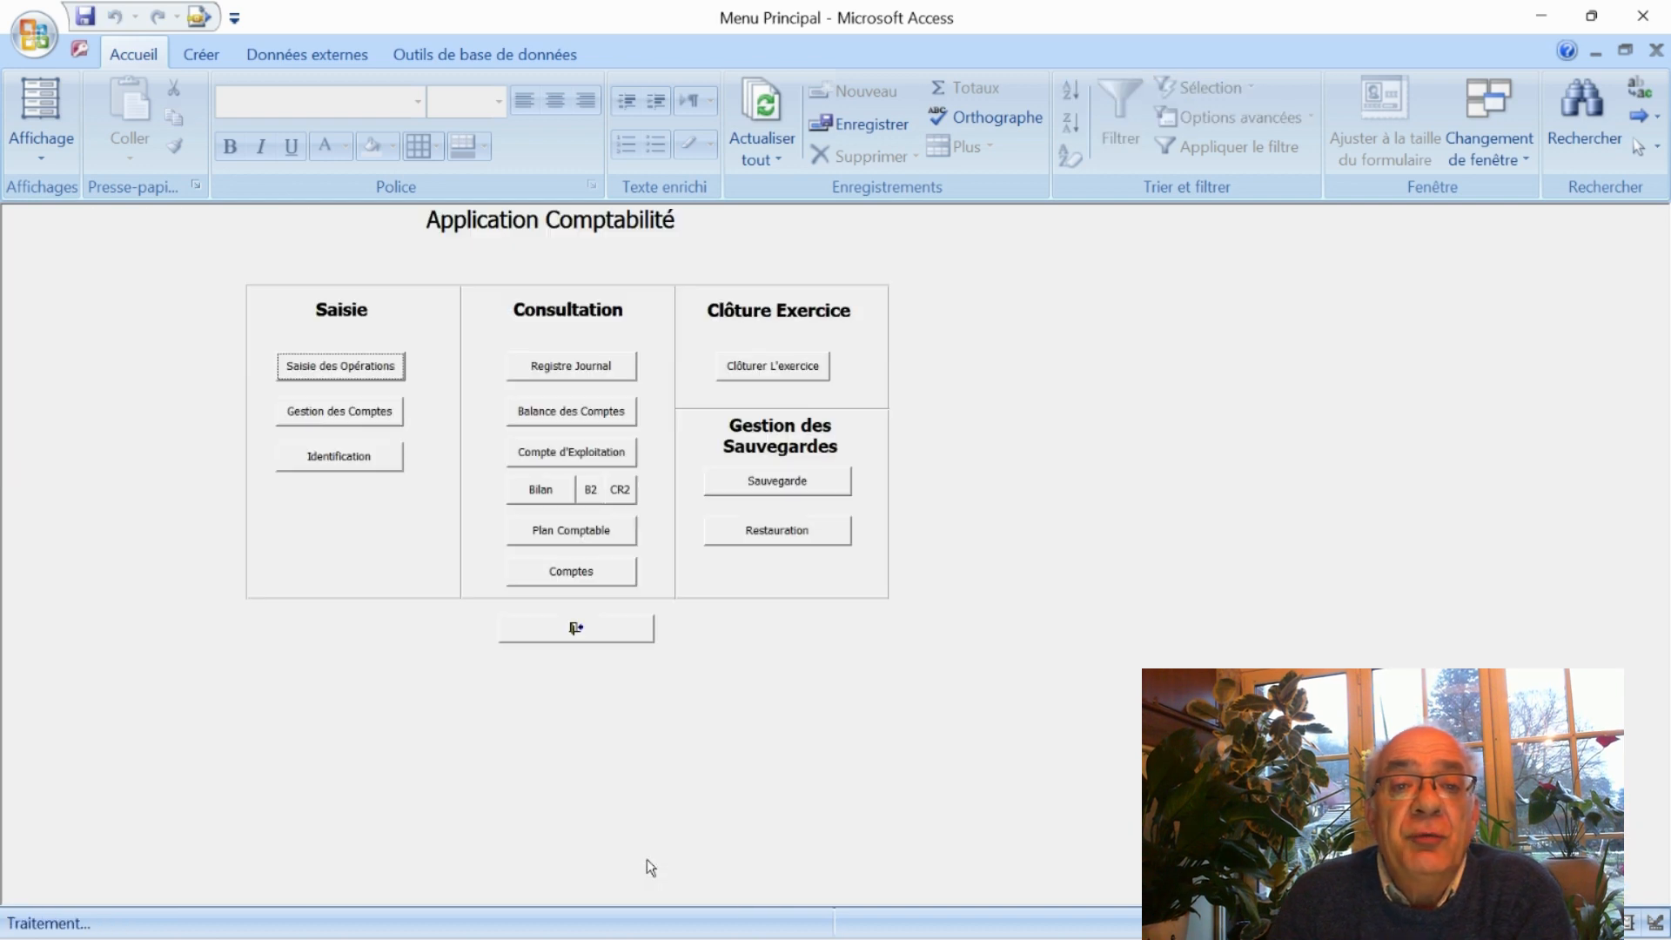
# Examine the vehicle, computer equipment, bank and supplier balances in the Bilan report, and close its preview
pyautogui.click(536, 493)
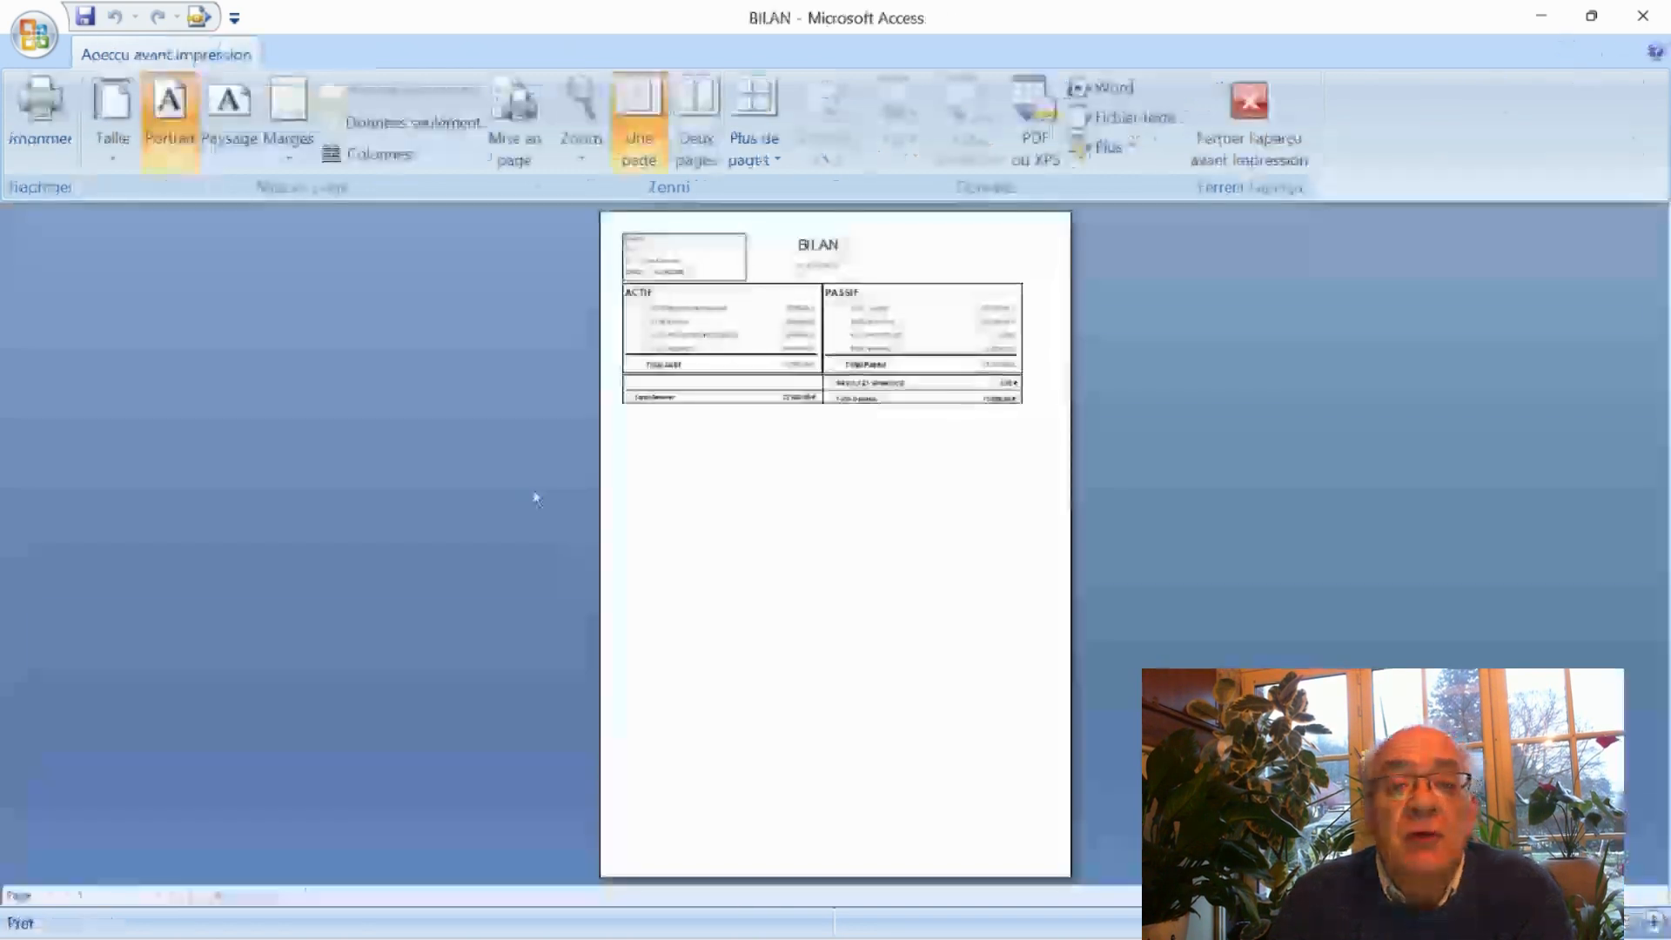
pyautogui.click(728, 325)
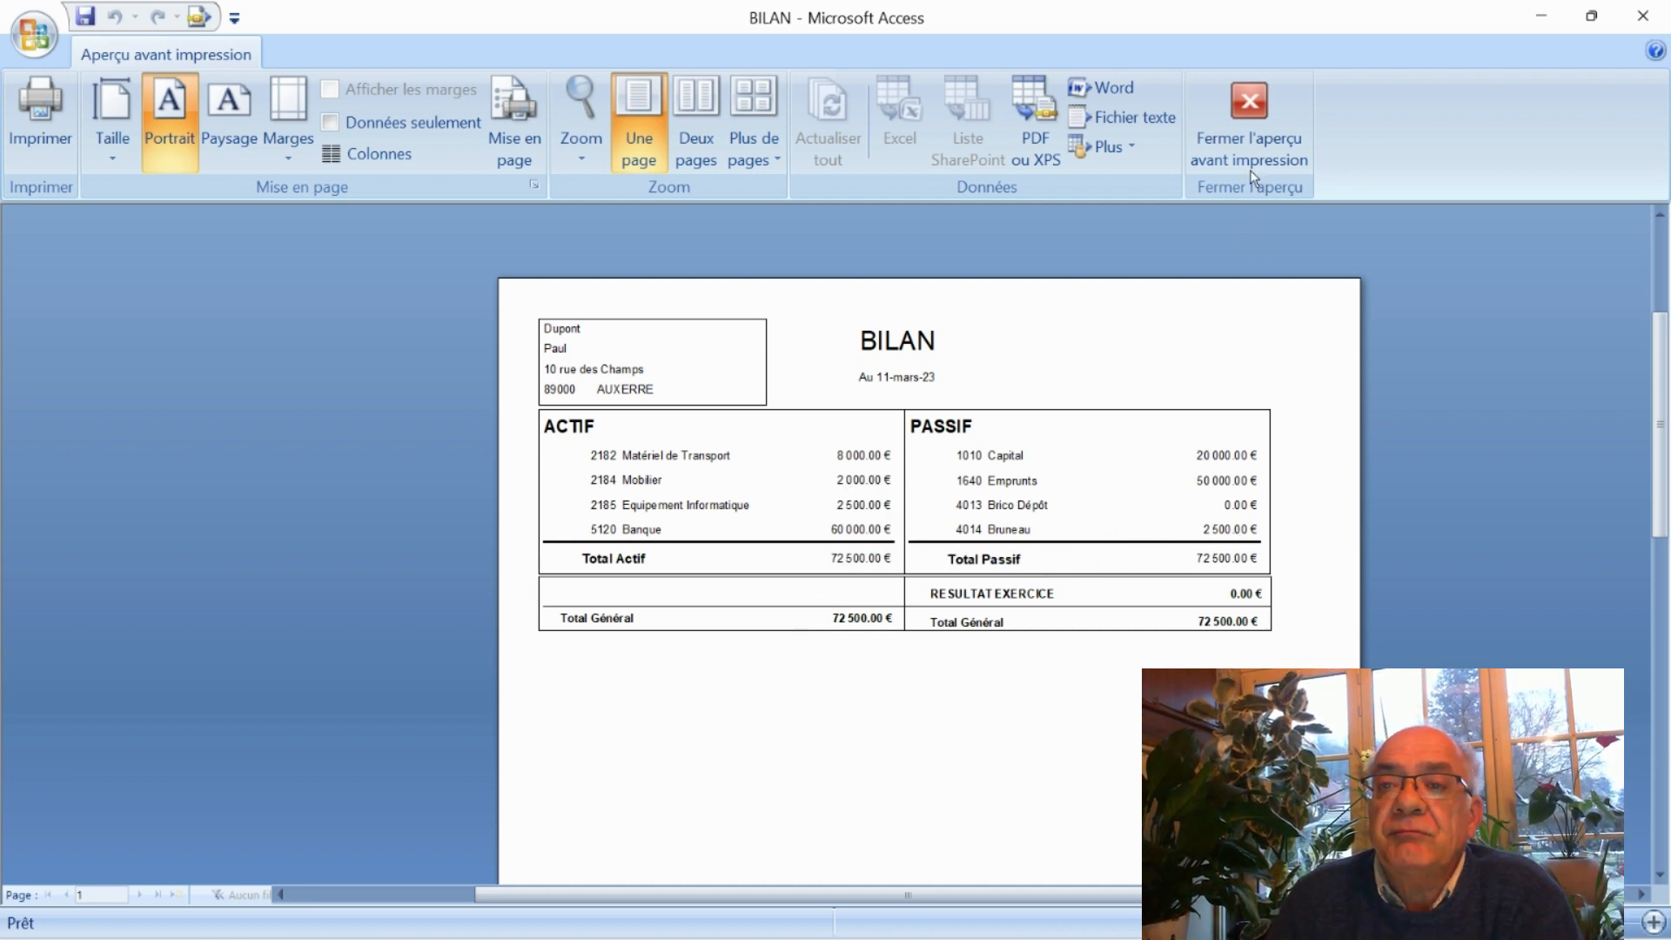
pyautogui.click(1251, 96)
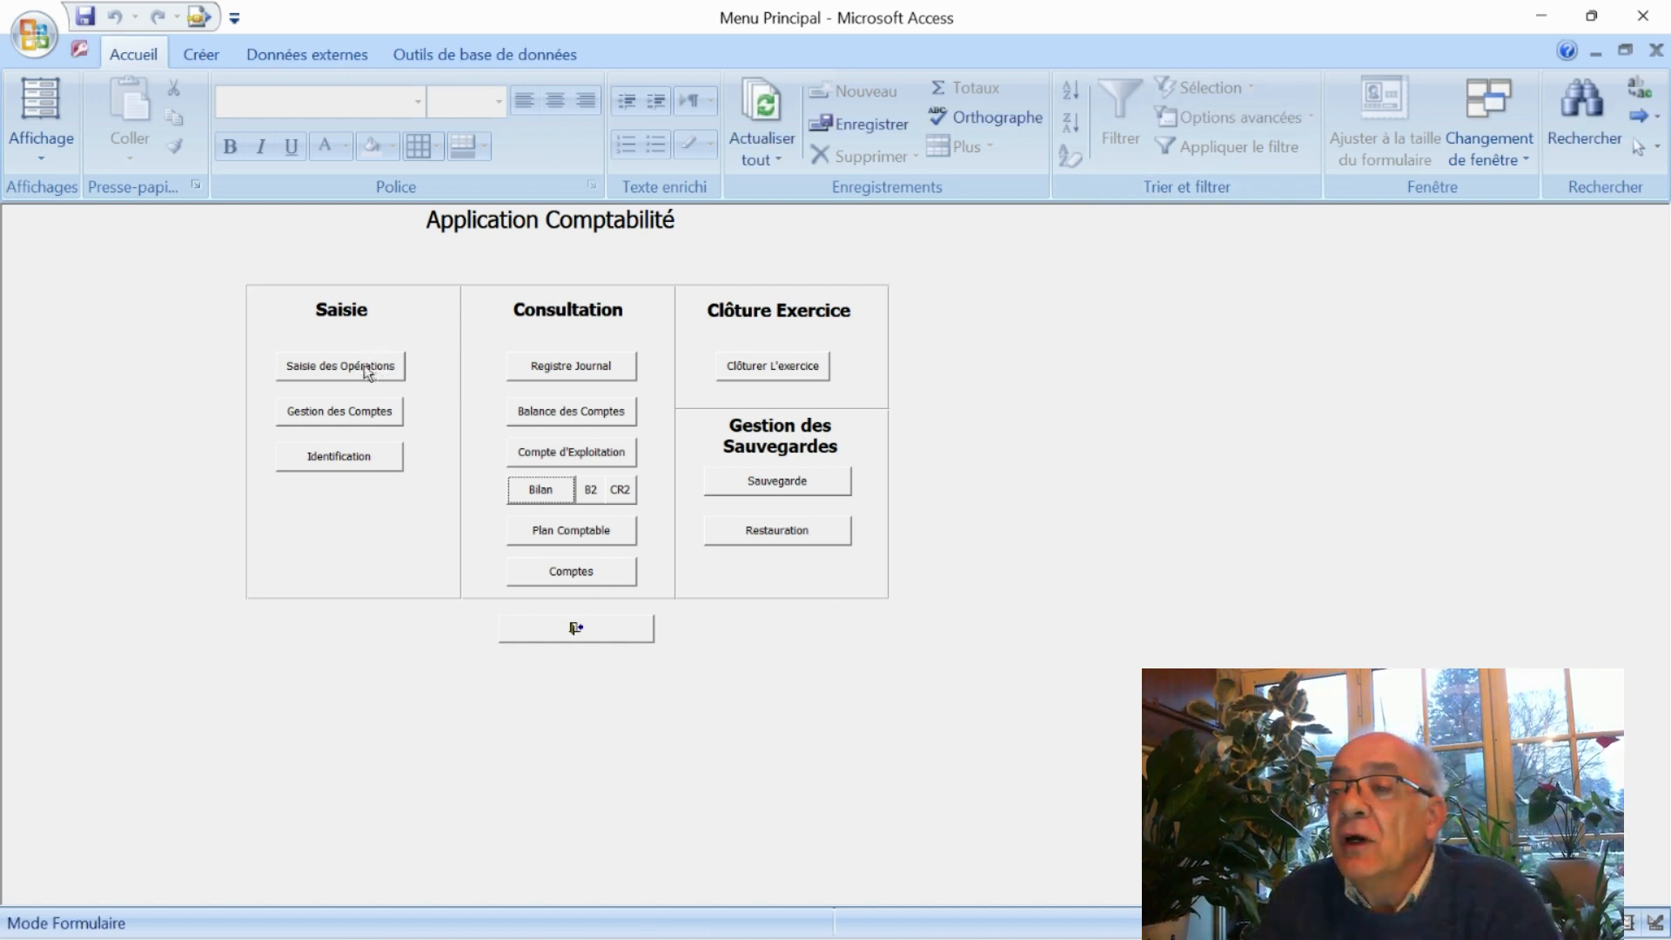
# Open the operations entry form and assign the first journal line to account 6161 Assurance Batiments
pyautogui.click(365, 369)
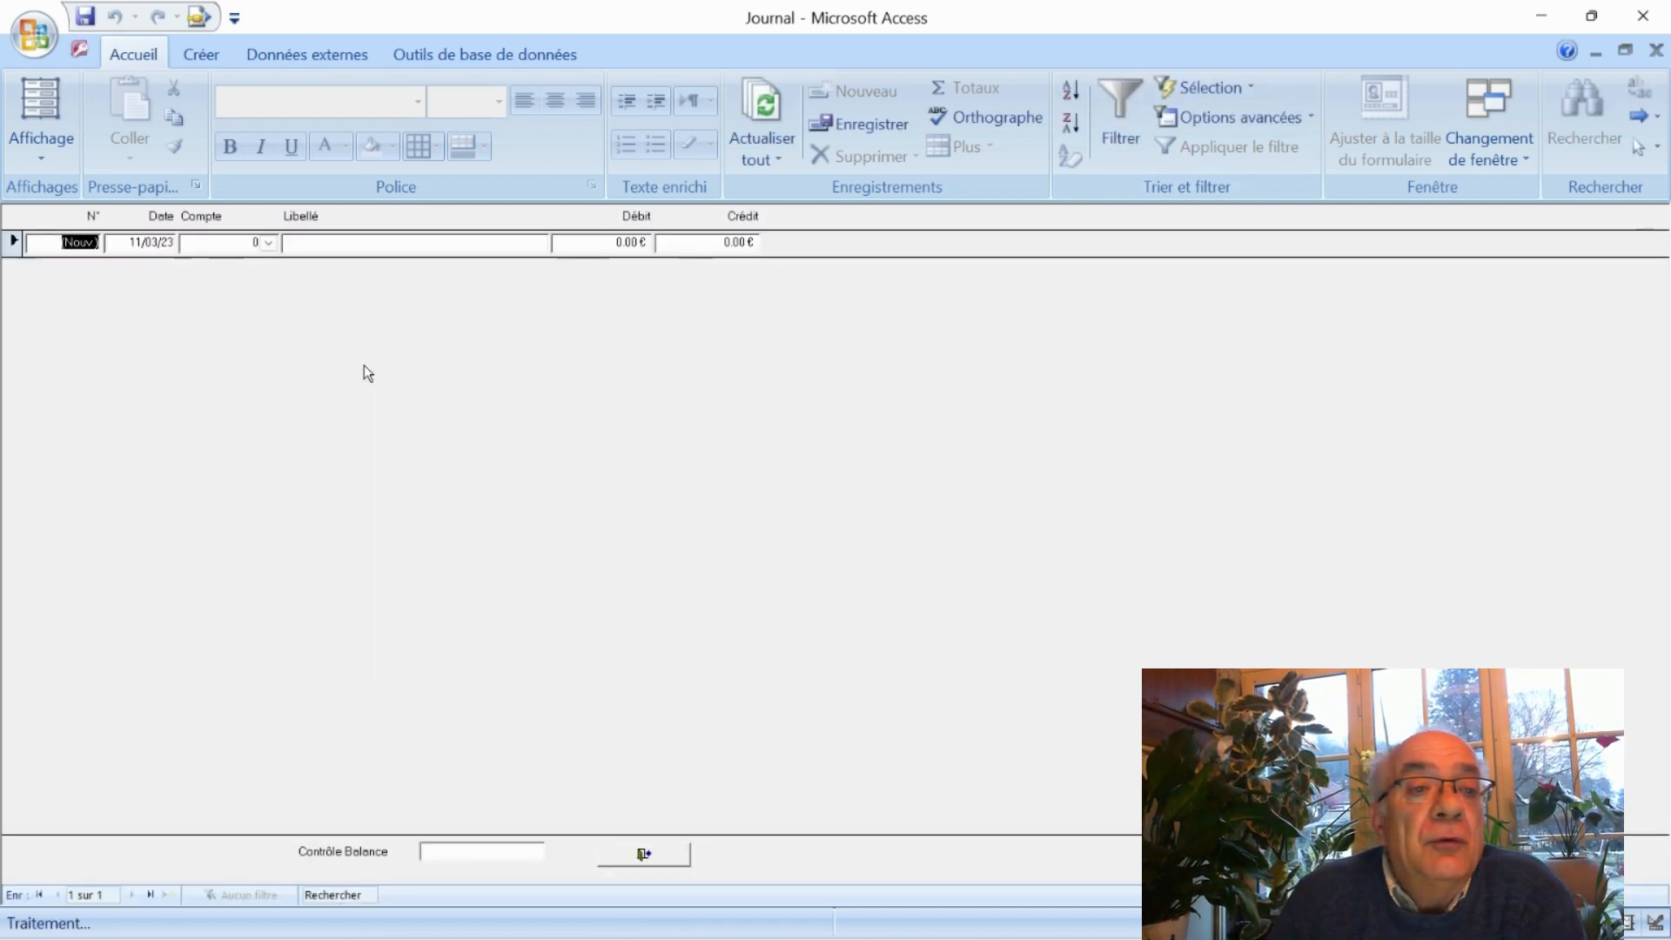
pyautogui.click(269, 244)
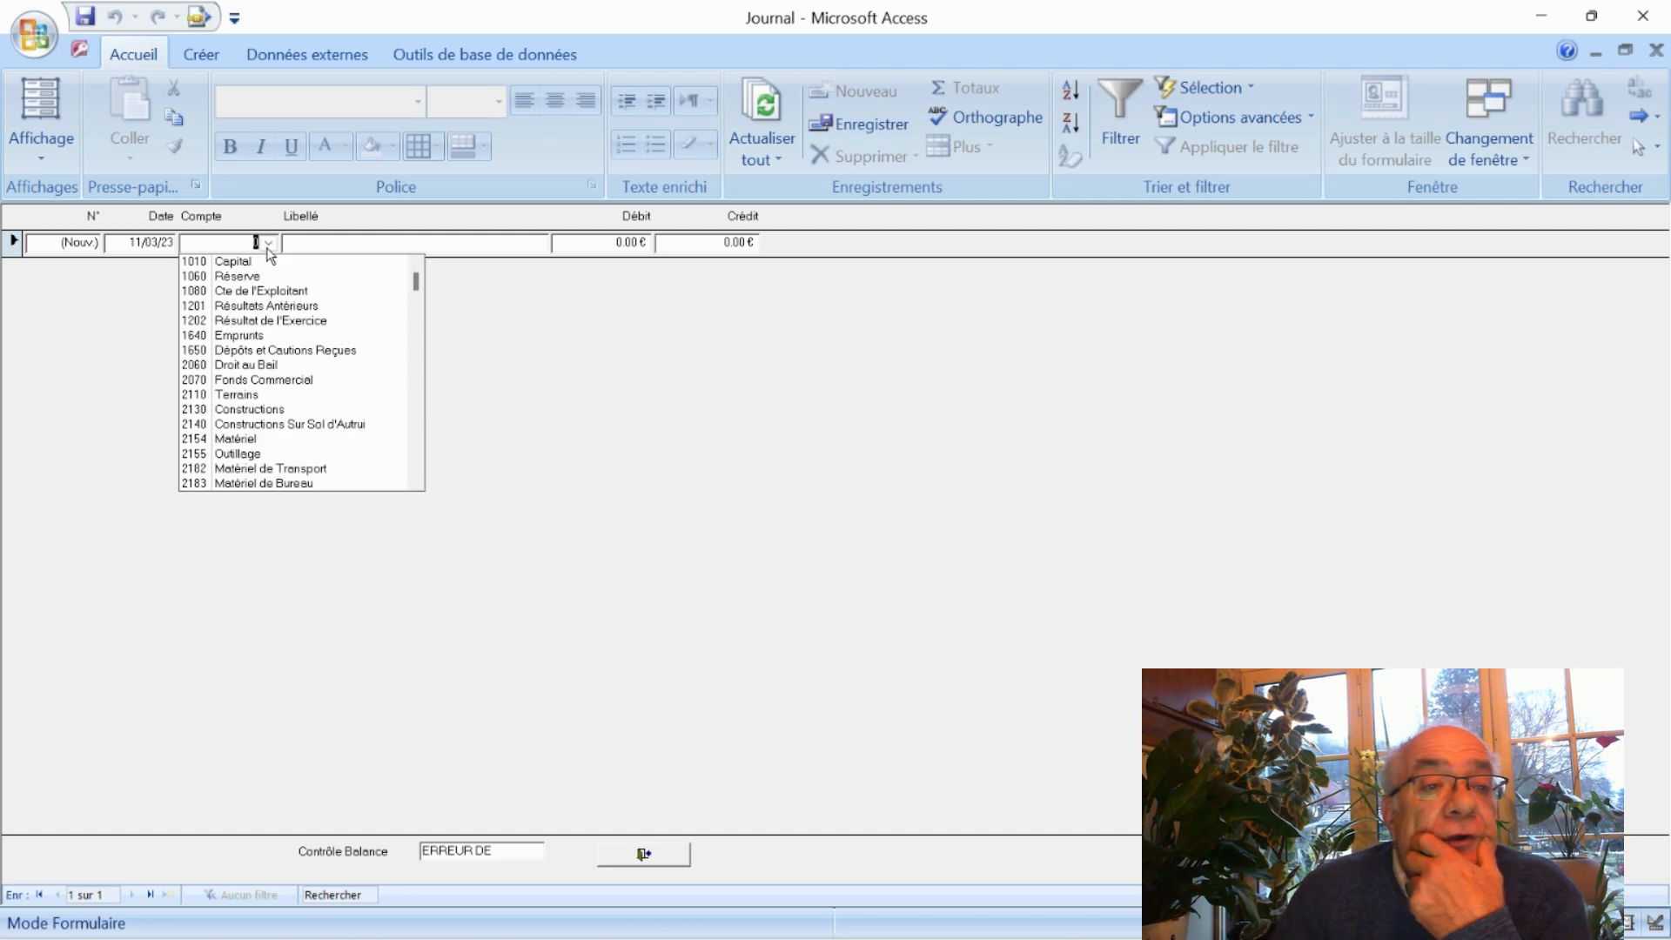
pyautogui.scroll(-10, 270, 256)
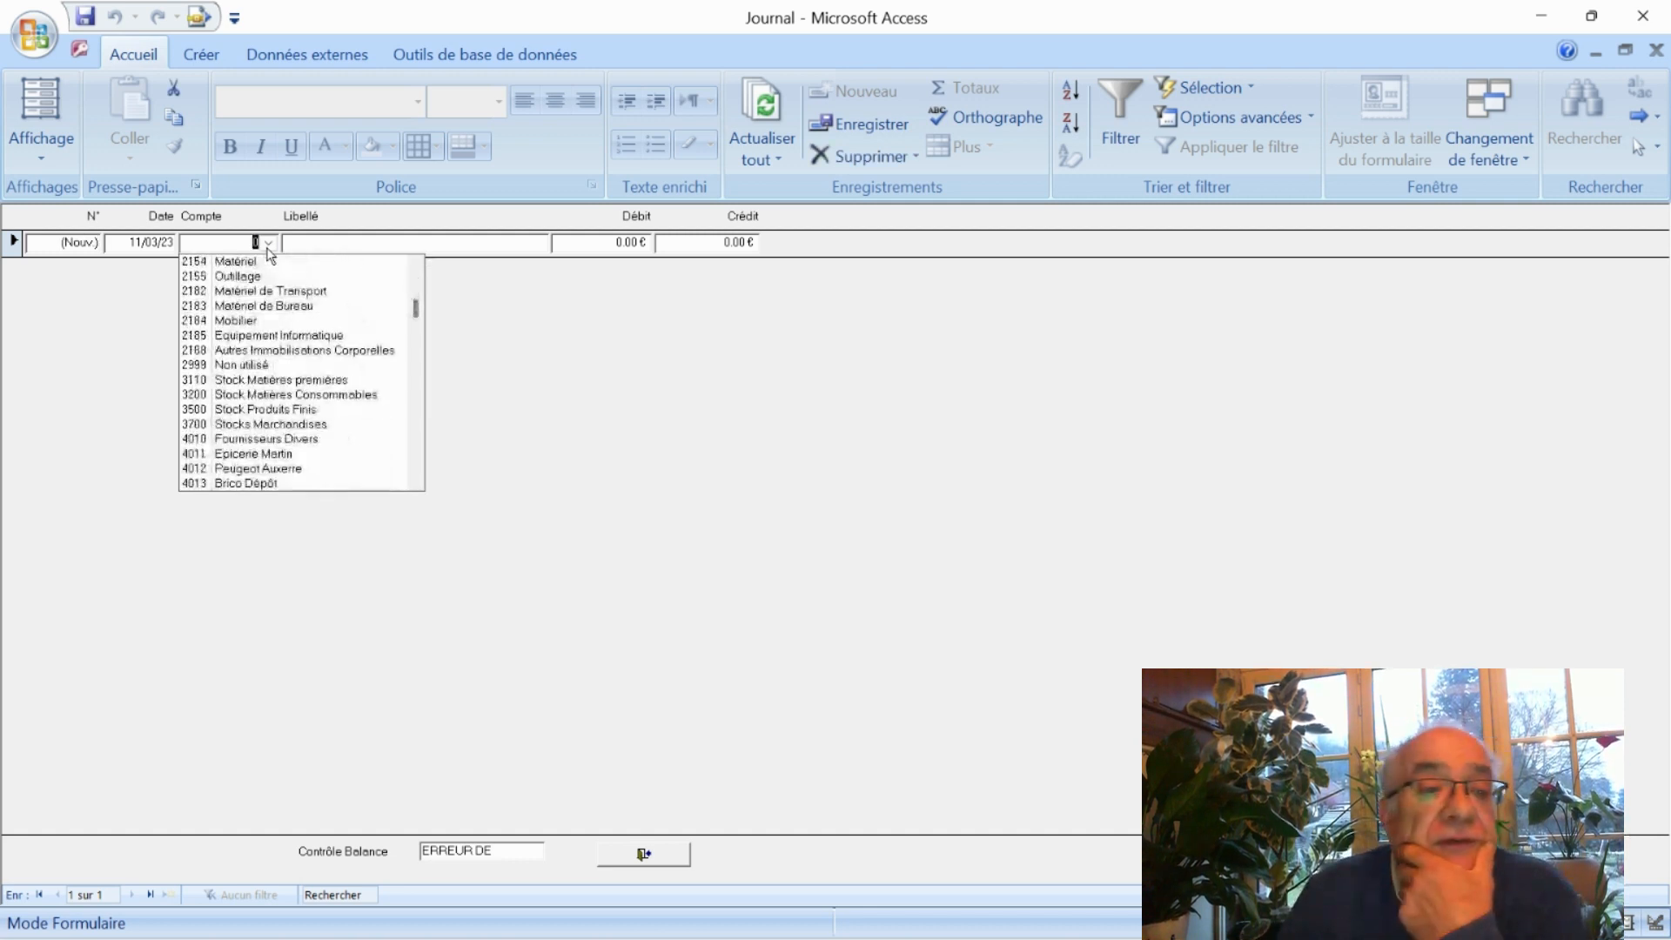
pyautogui.write('6010')
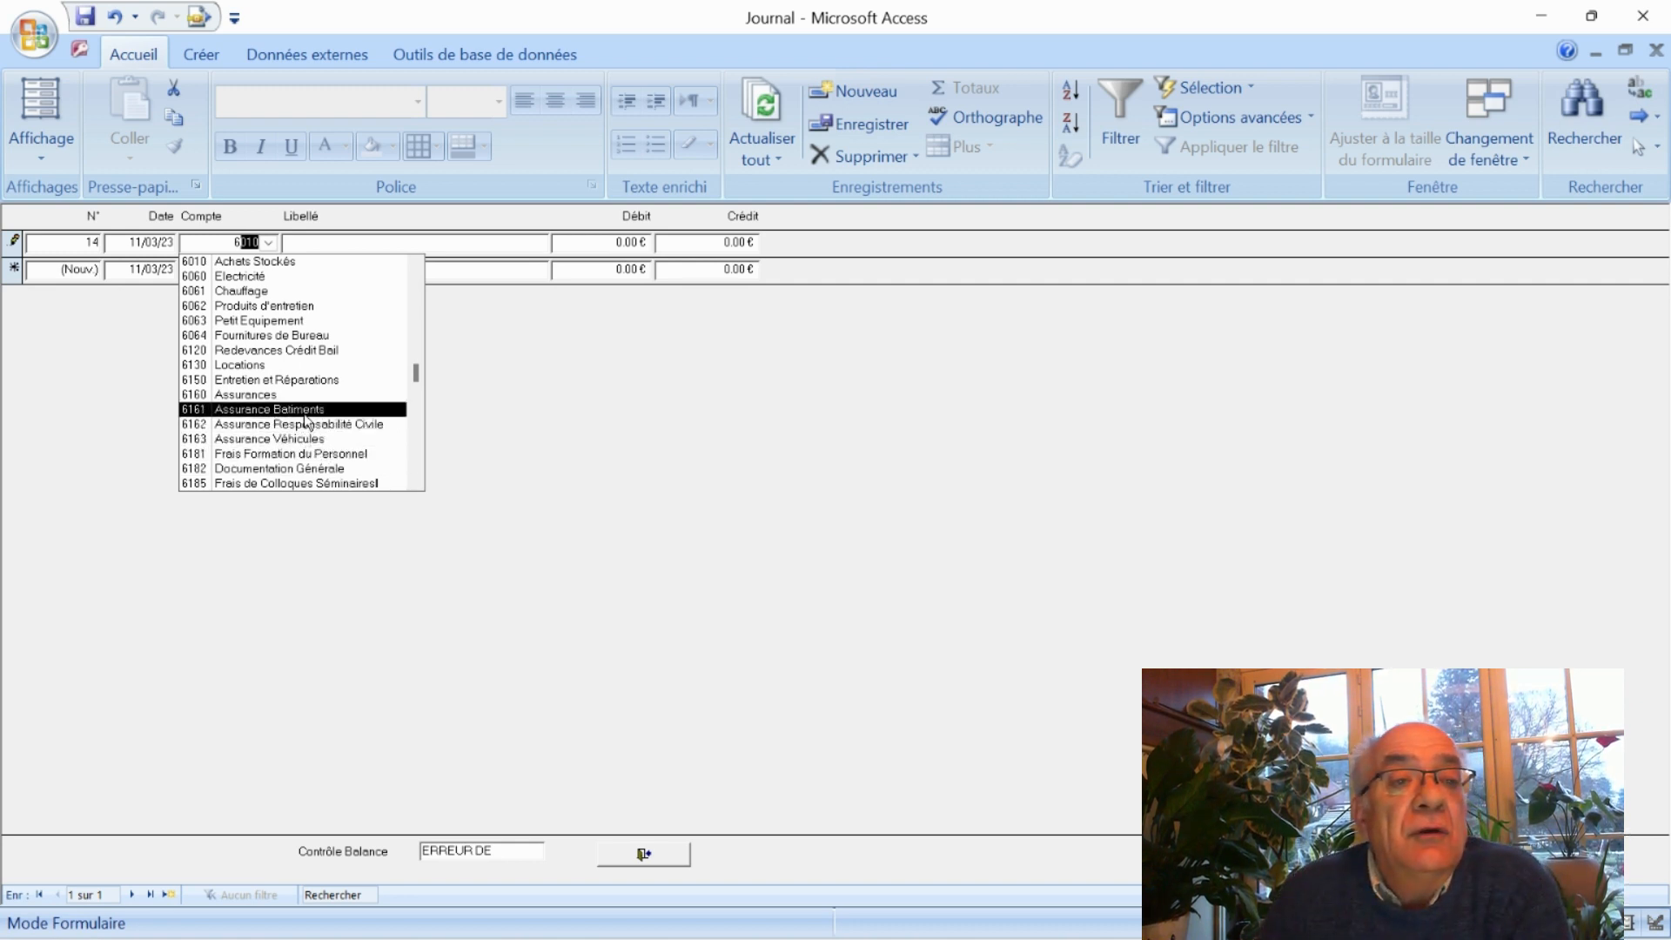
pyautogui.click(305, 414)
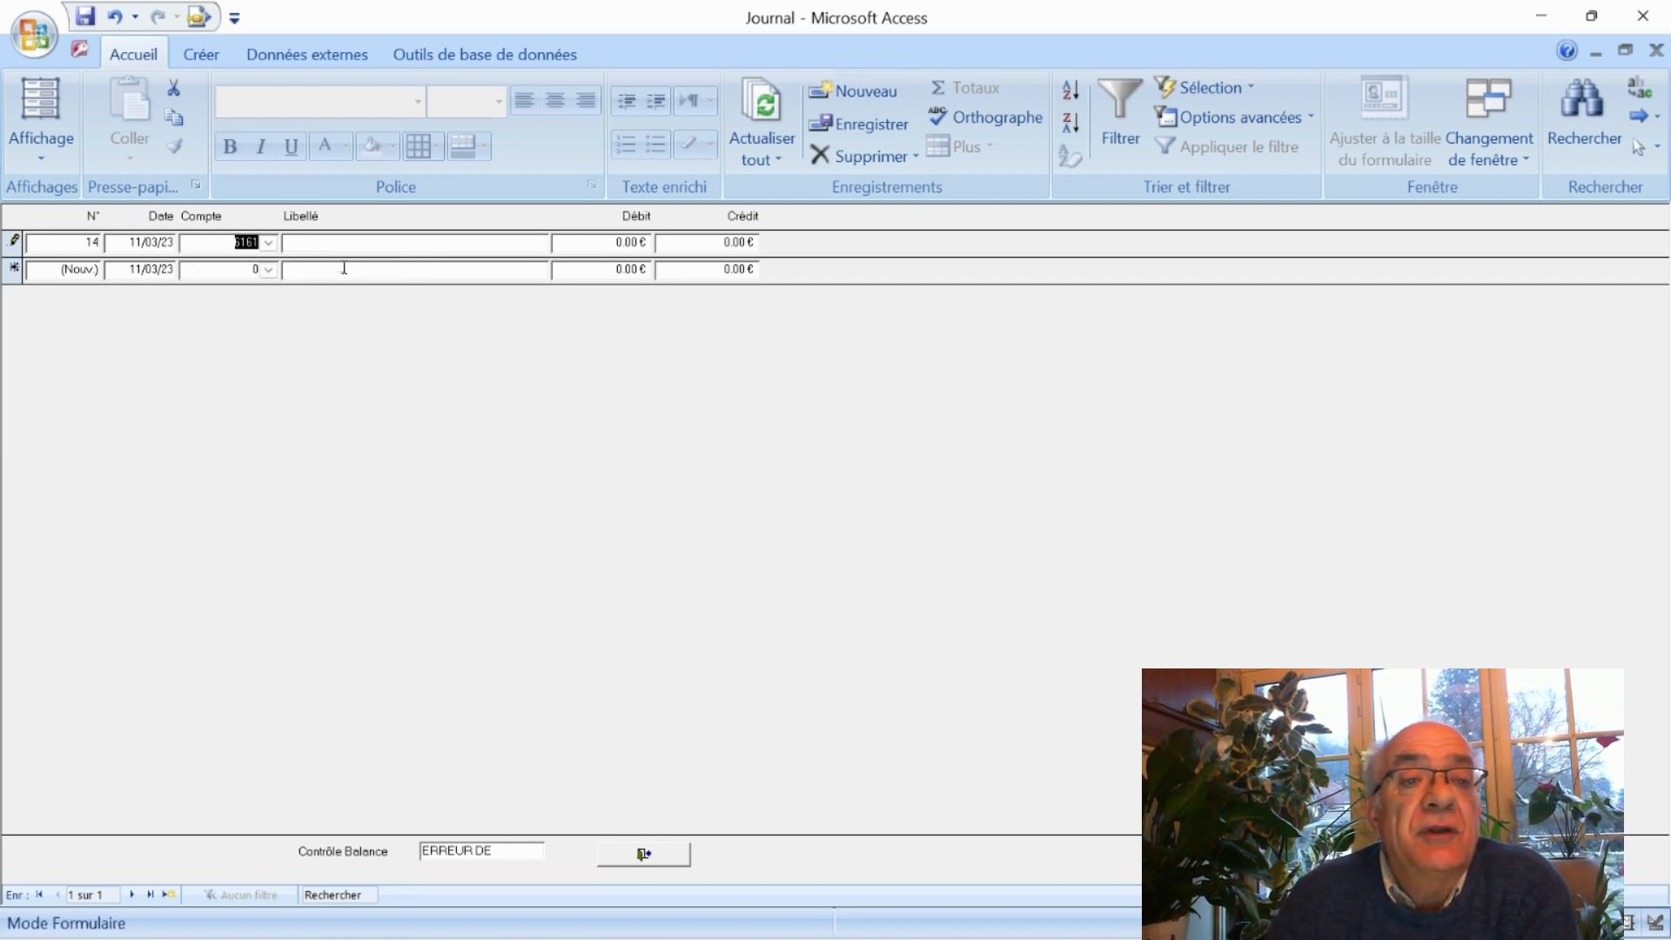
# Label the 6161 journal line "Assurance Batiment" and save it with a debit of 800 €
pyautogui.click(364, 242)
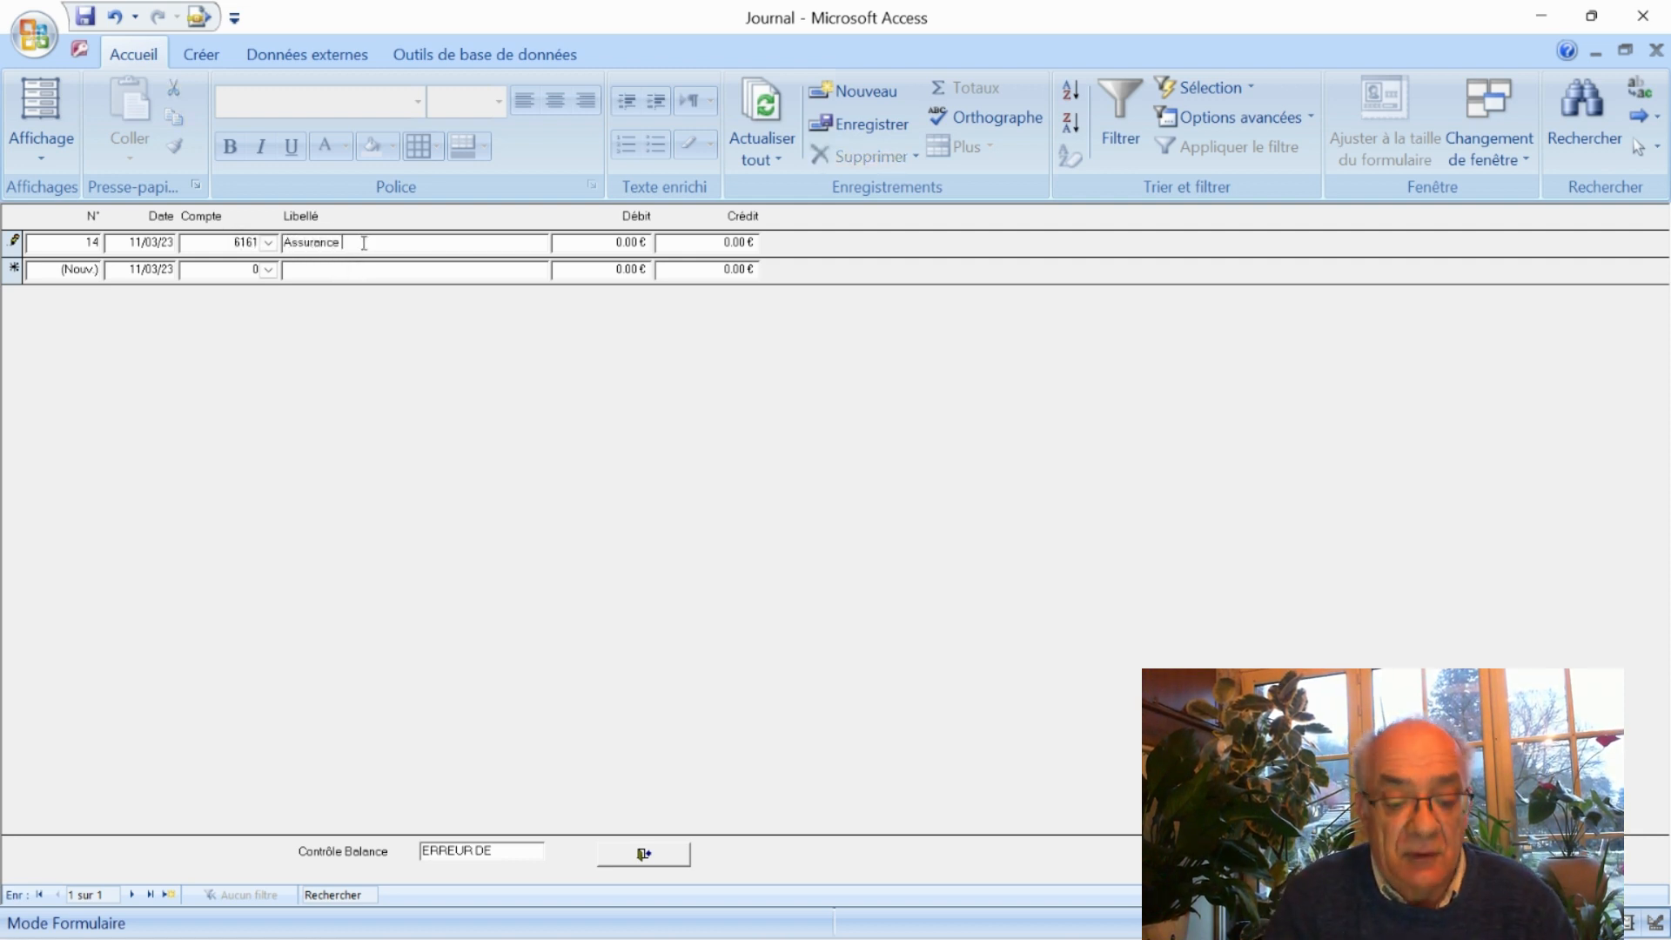
pyautogui.write('Assurance Batiments')
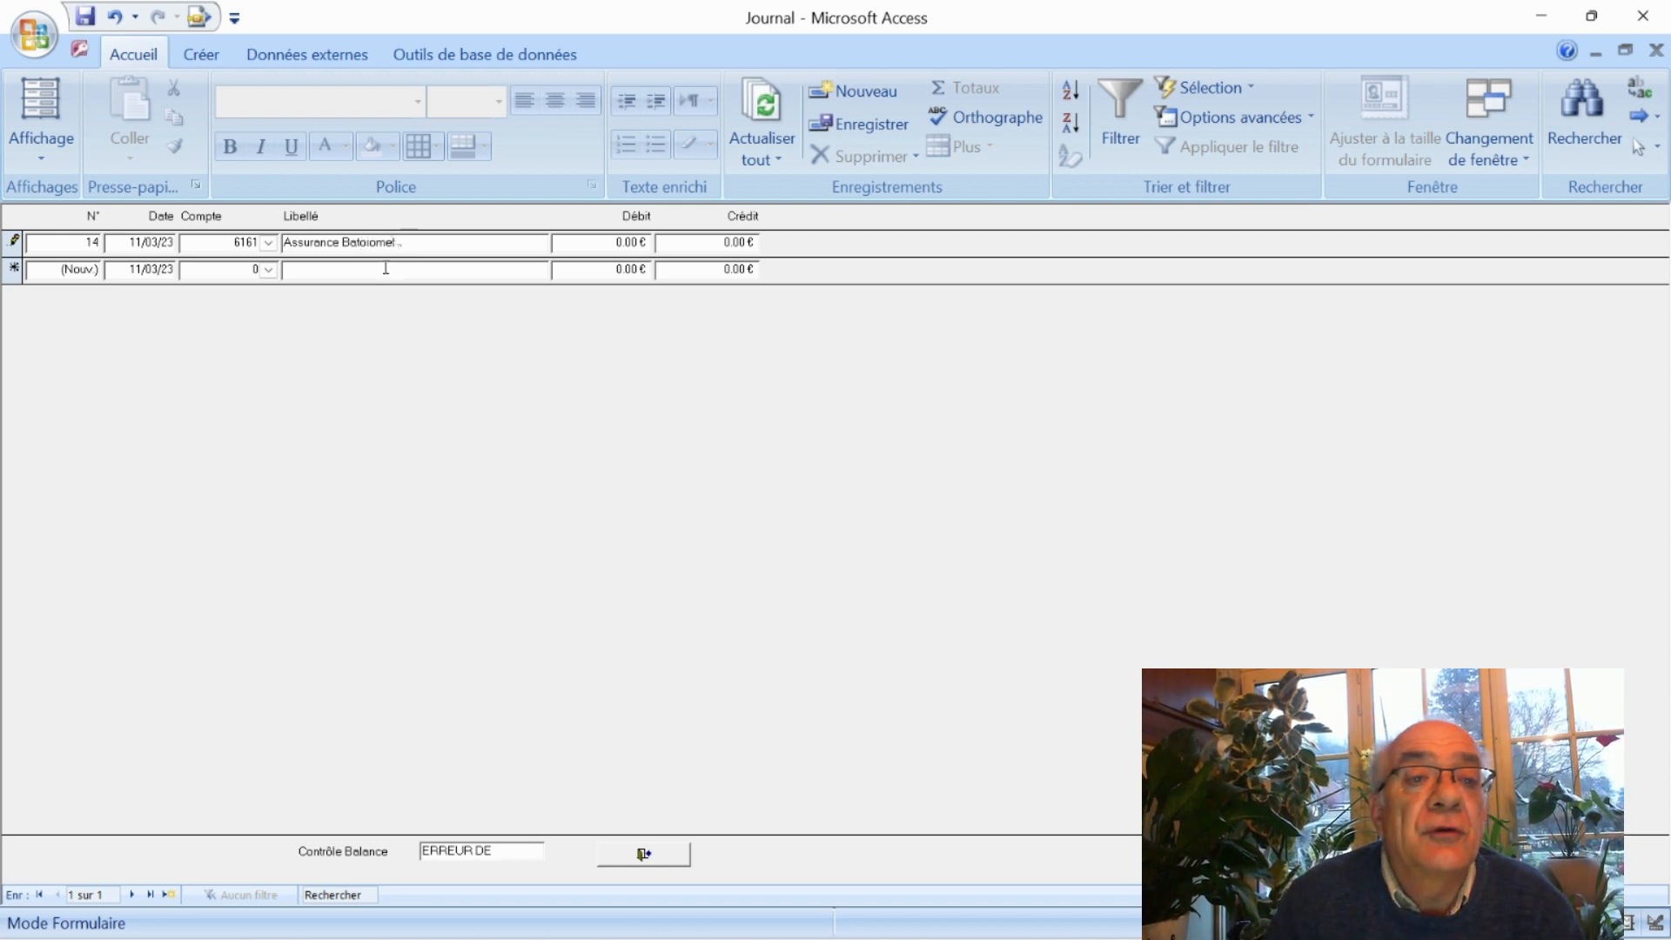
pyautogui.press('BackSpace')
pyautogui.press('BackSpace')
pyautogui.press('BackSpace')
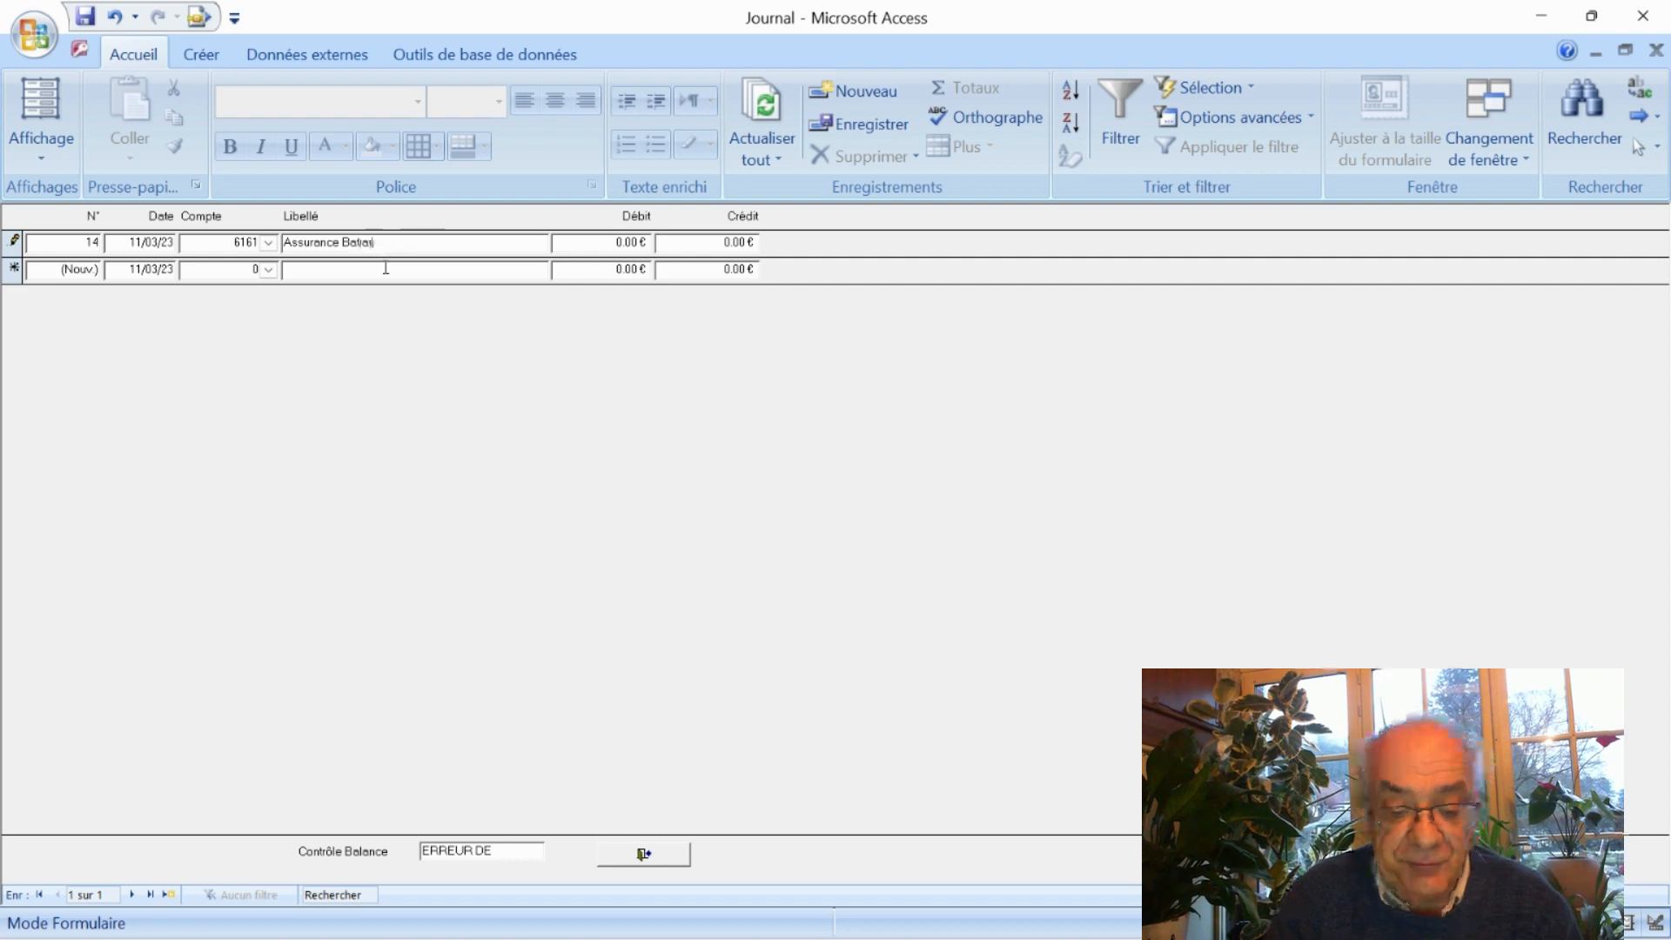
pyautogui.press('Tab')
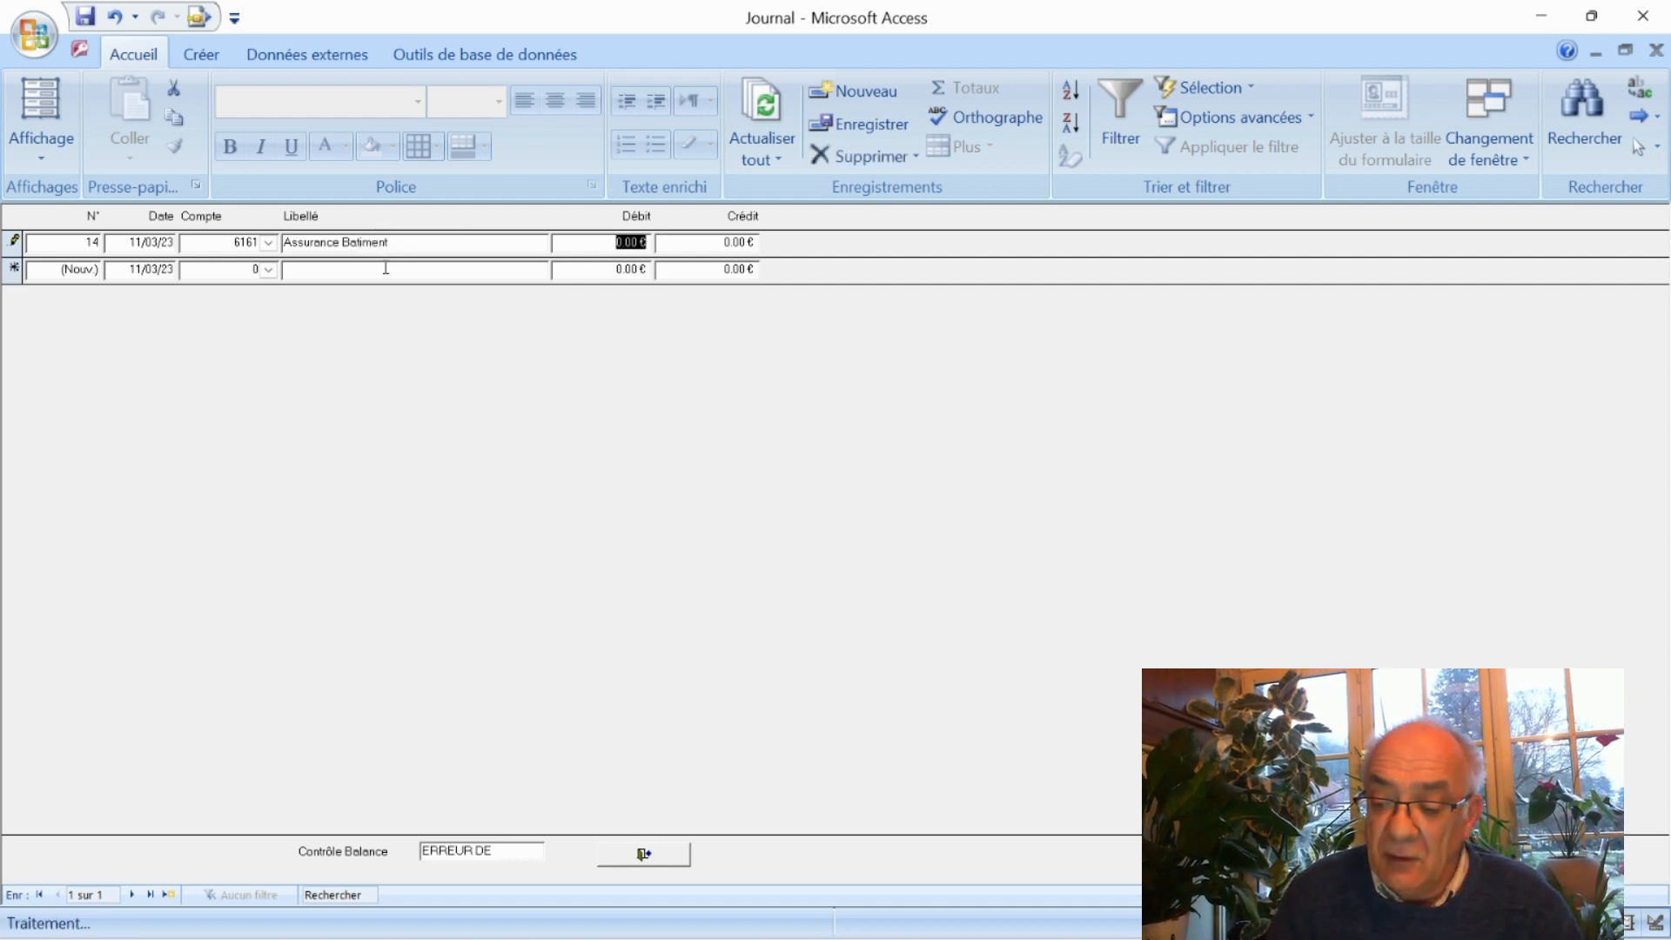
pyautogui.write('800')
pyautogui.press('Tab')
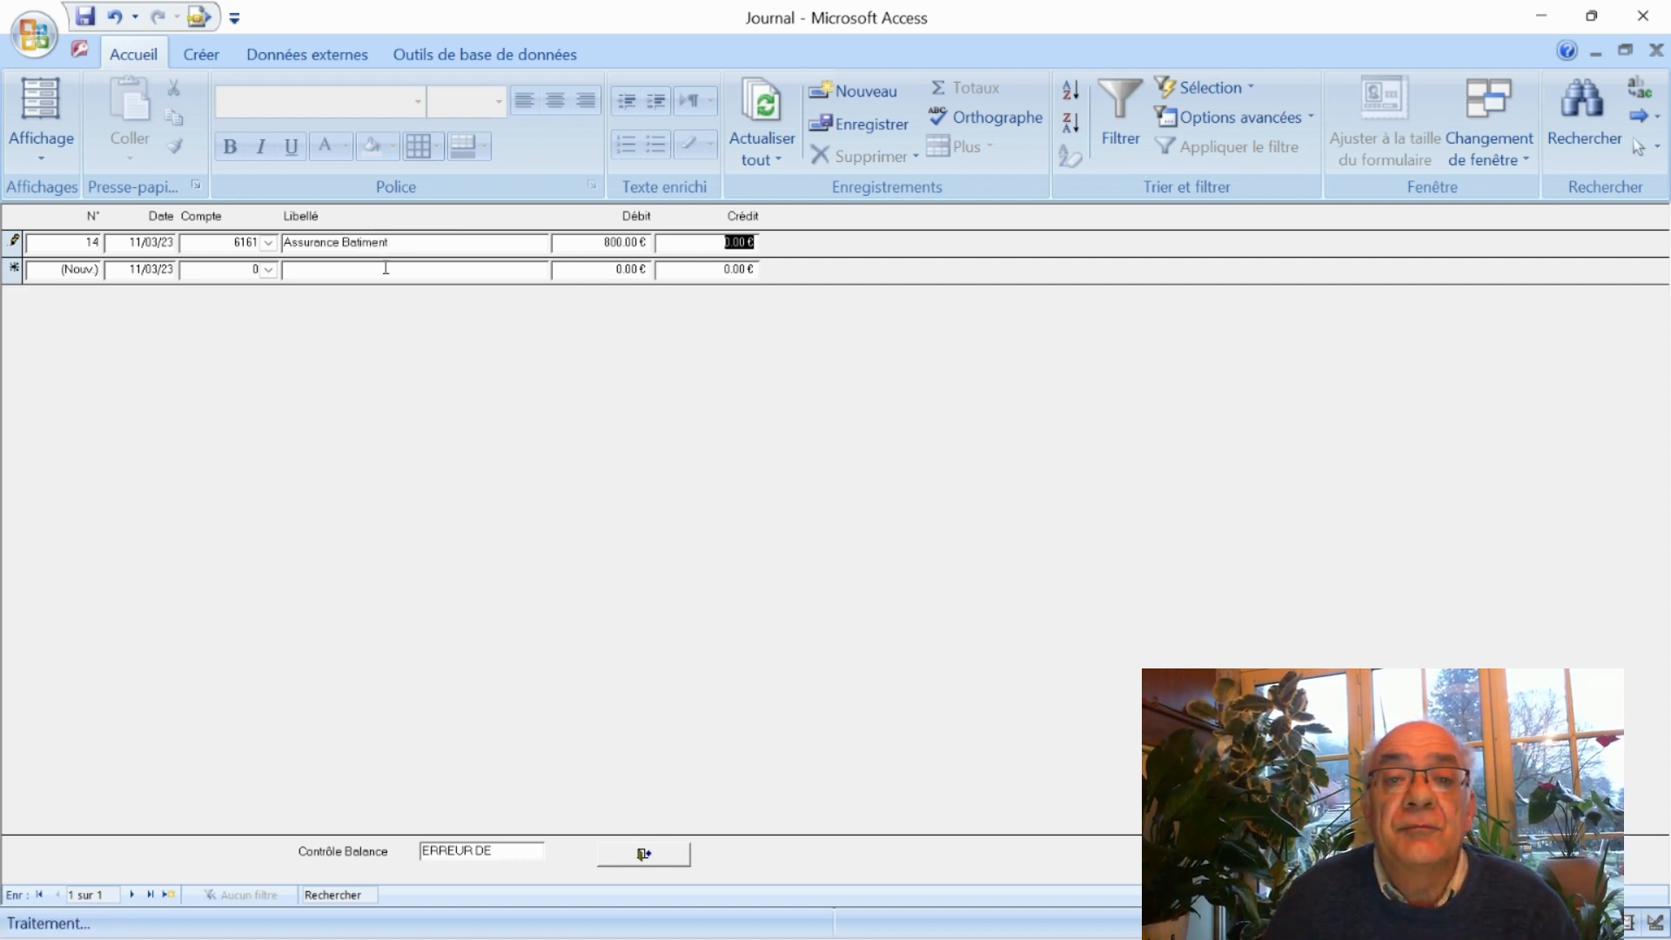
pyautogui.press('Tab')
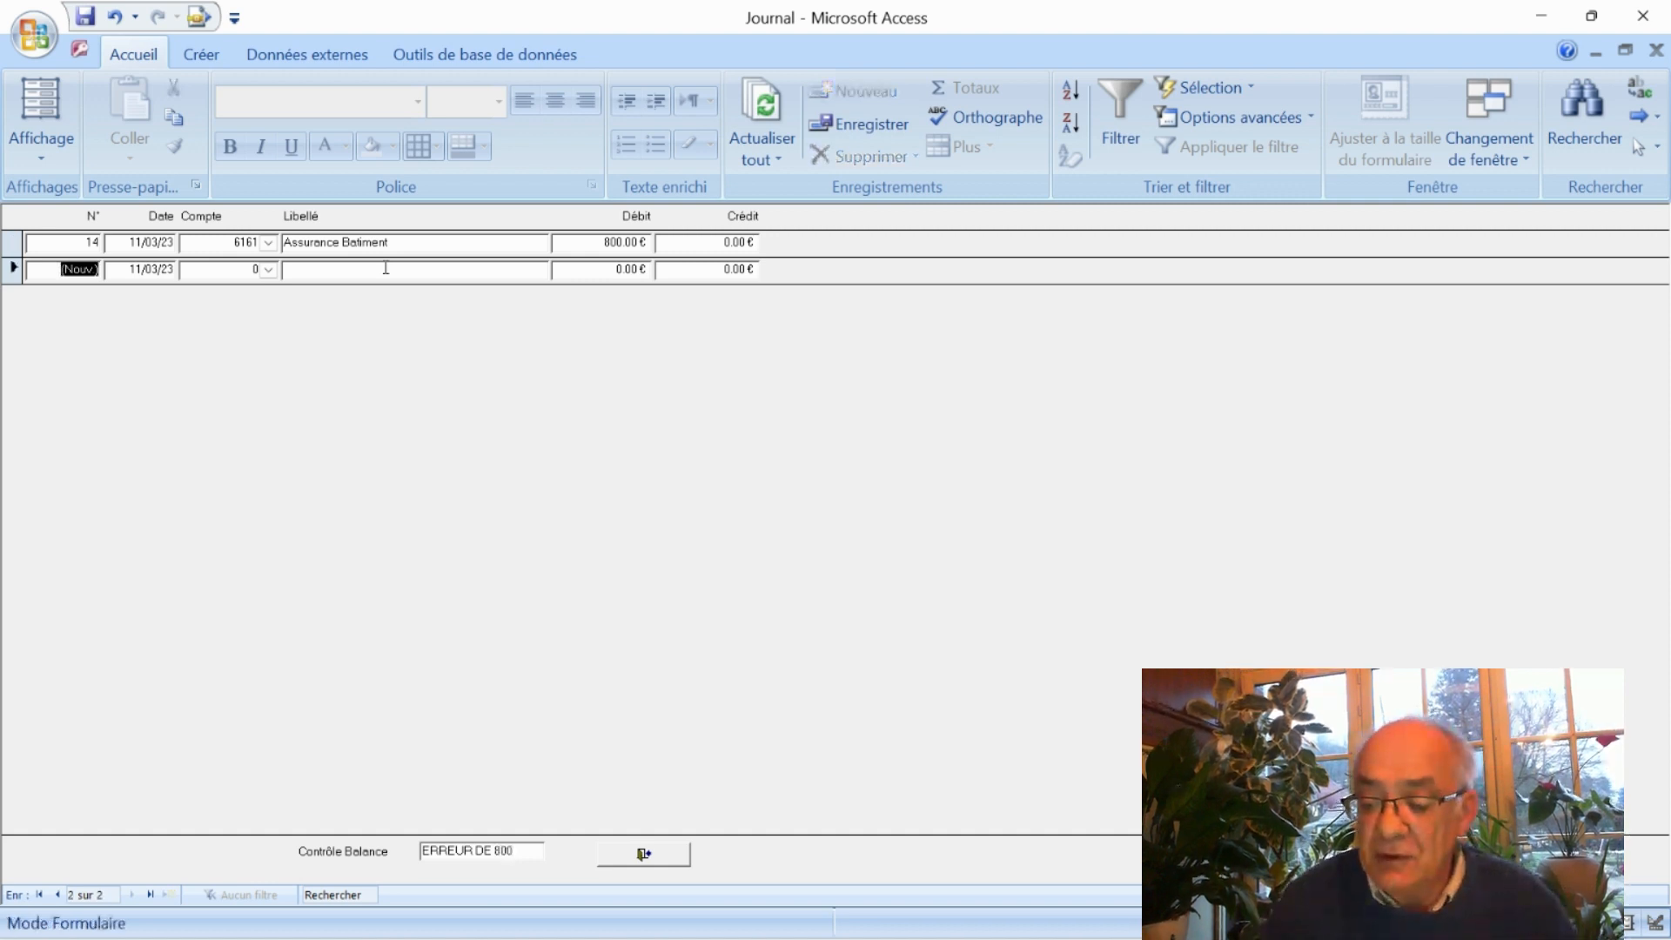
# Assign the next journal line to supplier account 4049 CCM Assurances
pyautogui.press('Tab')
pyautogui.press('Tab')
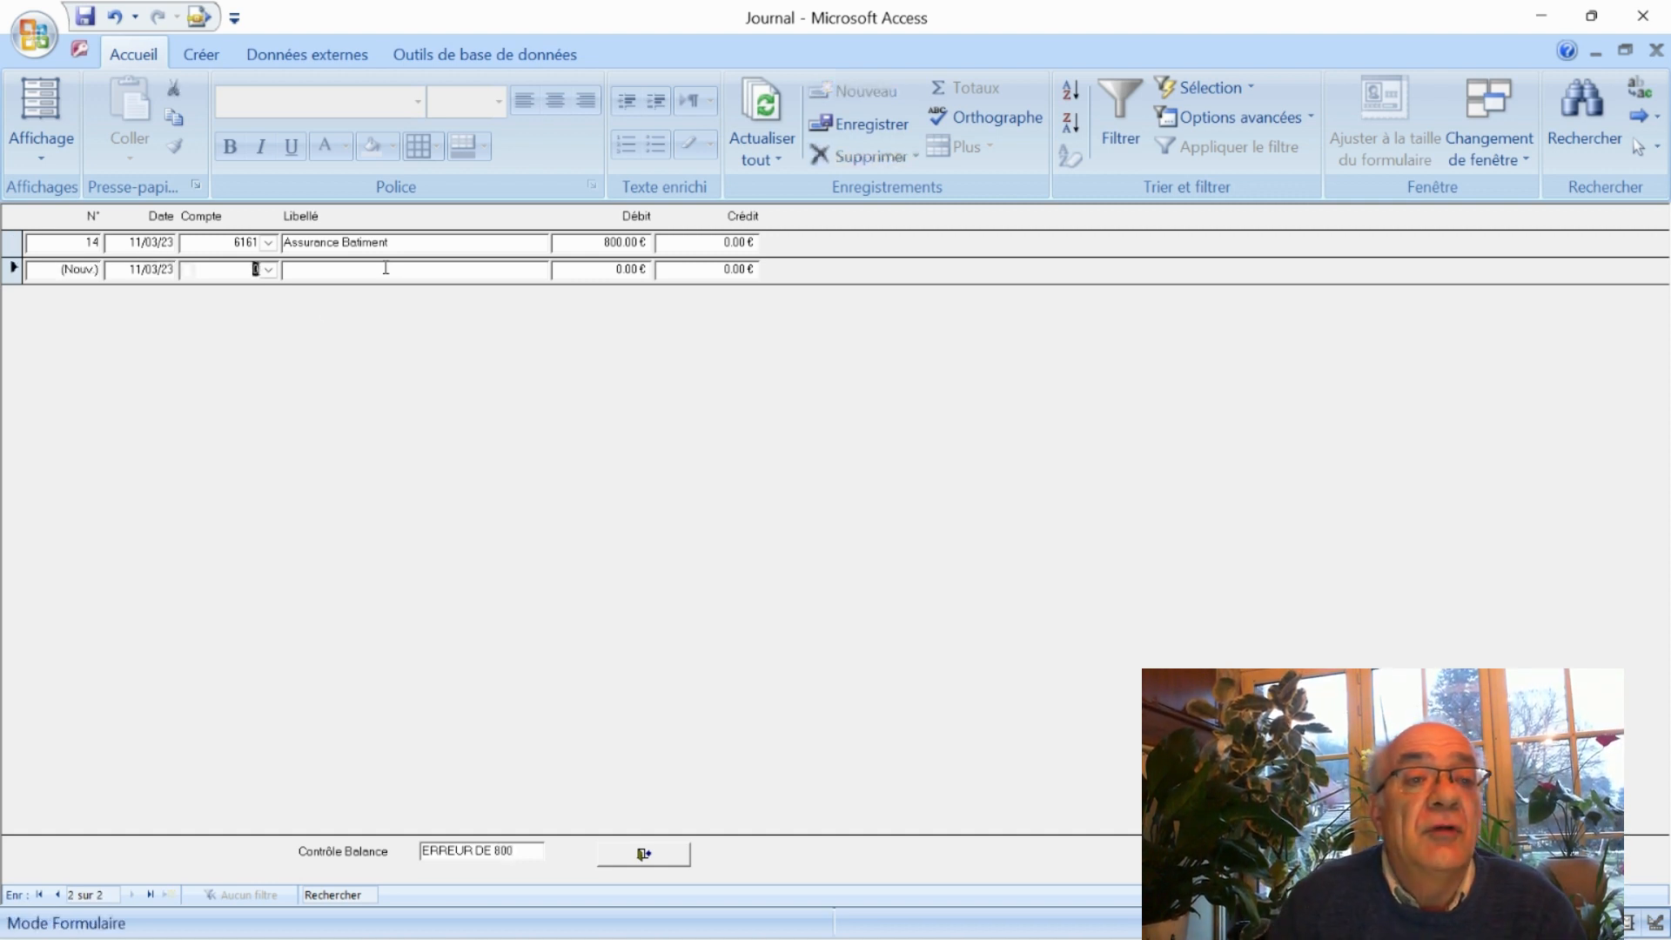
pyautogui.click(270, 267)
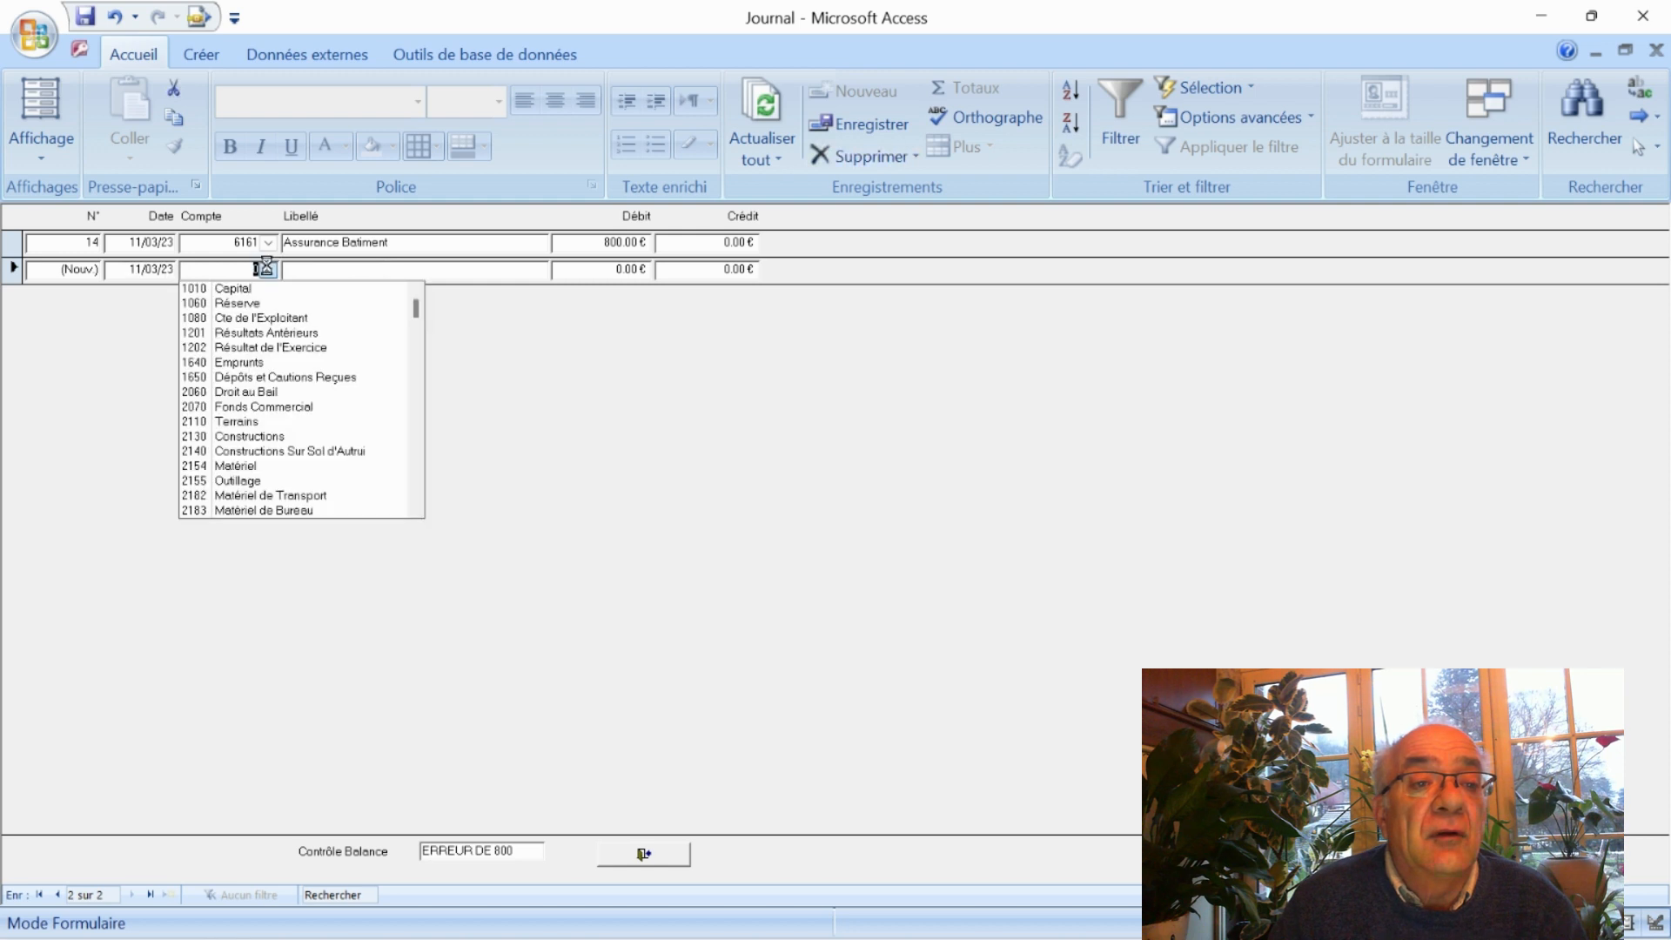
pyautogui.scroll(-5, 287, 383)
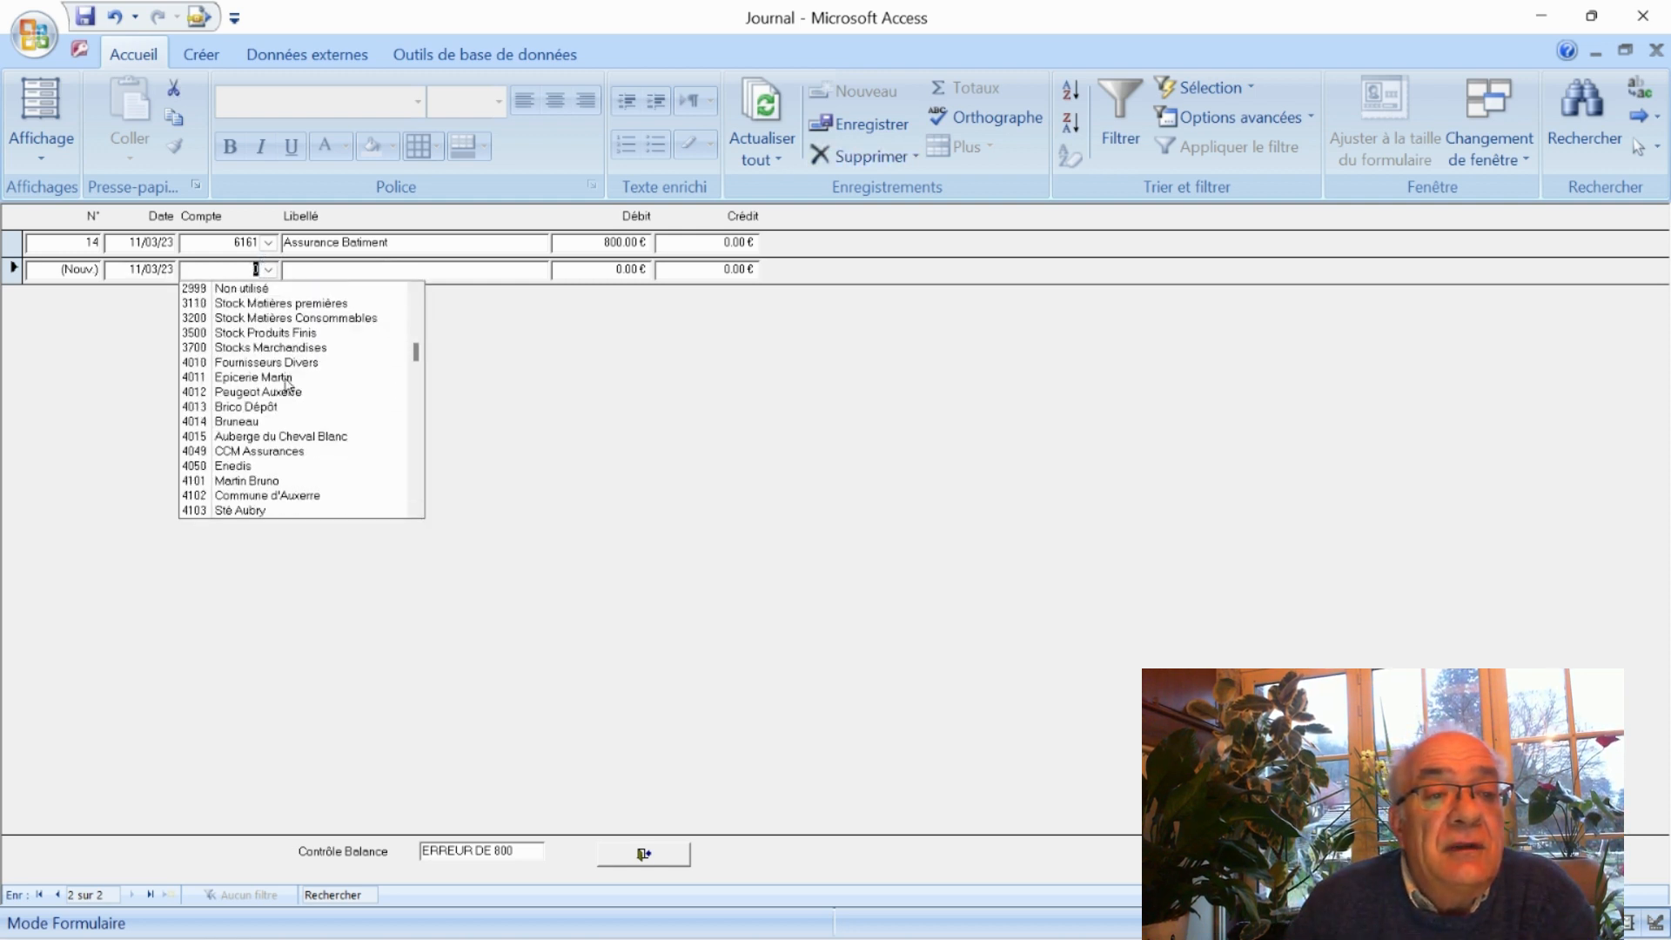
pyautogui.click(259, 451)
# Reuse the label "Assurance Batiment" on the 4049 line and save it with a credit of 800 €
pyautogui.click(353, 270)
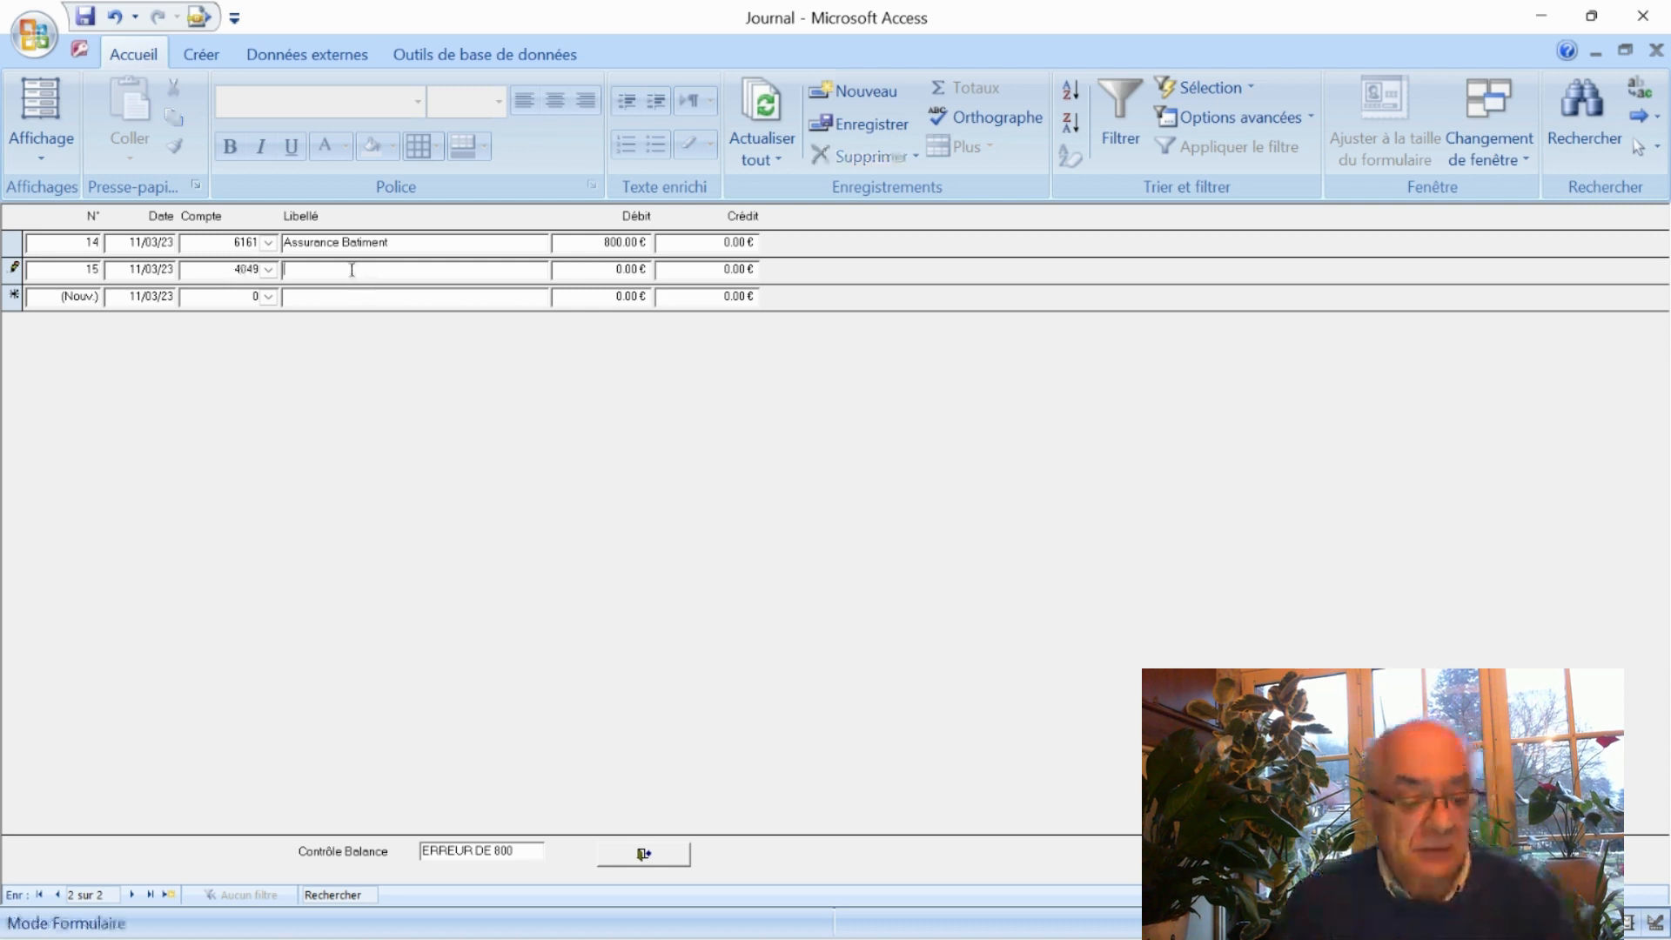
pyautogui.hotkey('ctrl', "'")
pyautogui.press('Tab')
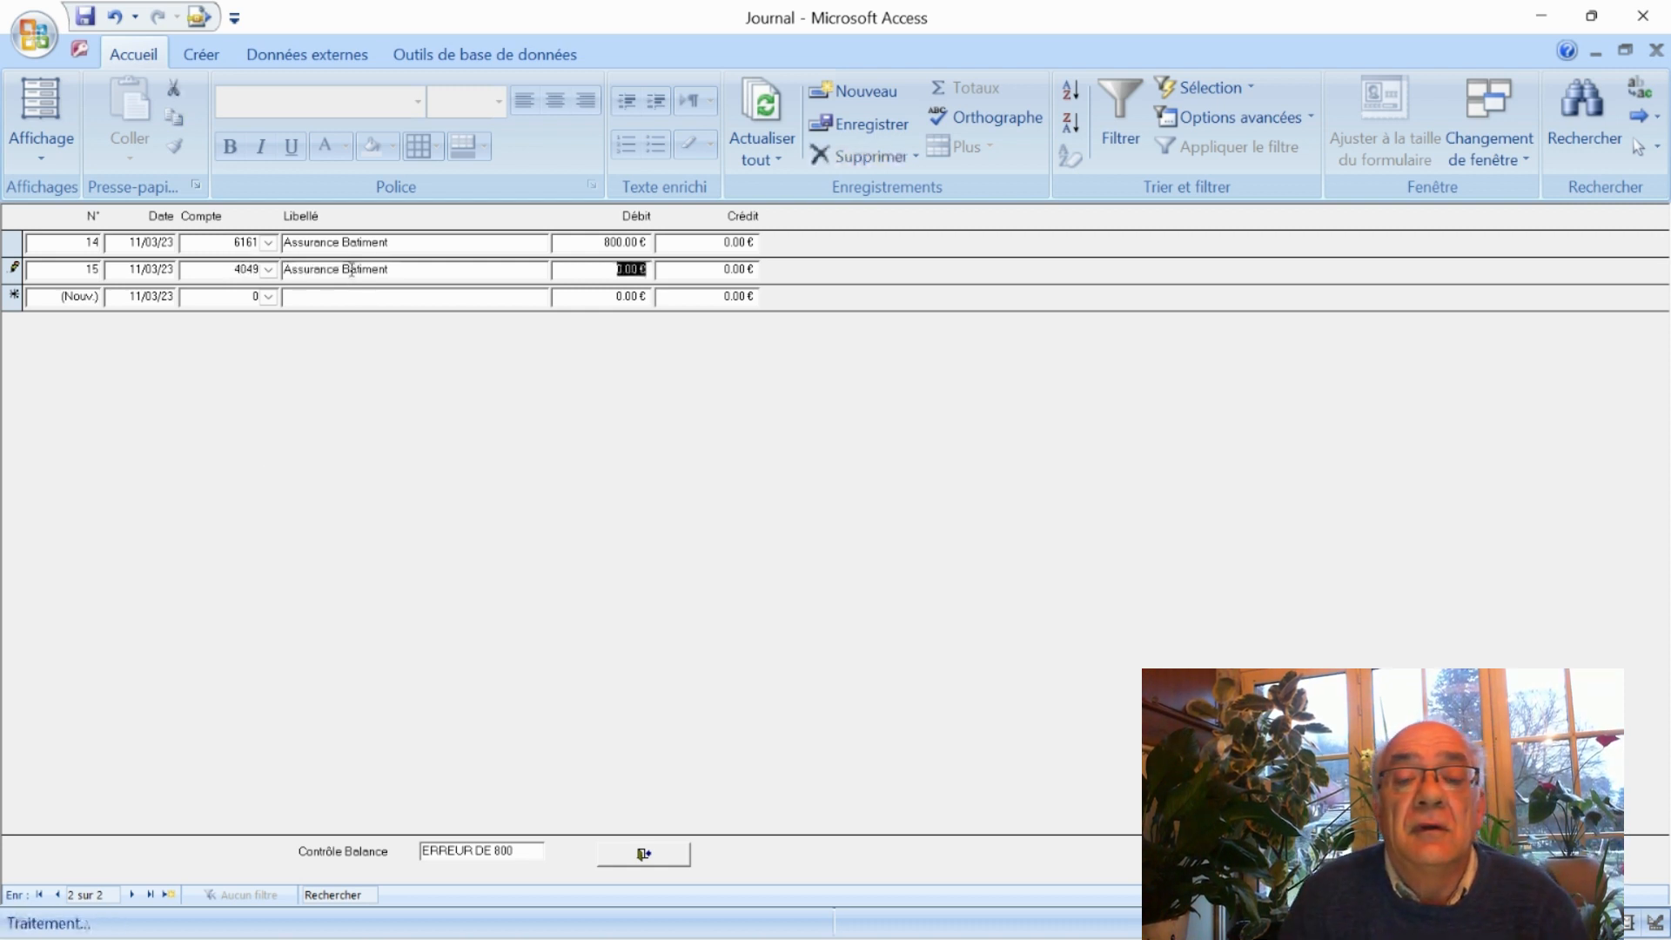
pyautogui.press('Tab')
pyautogui.write('80')
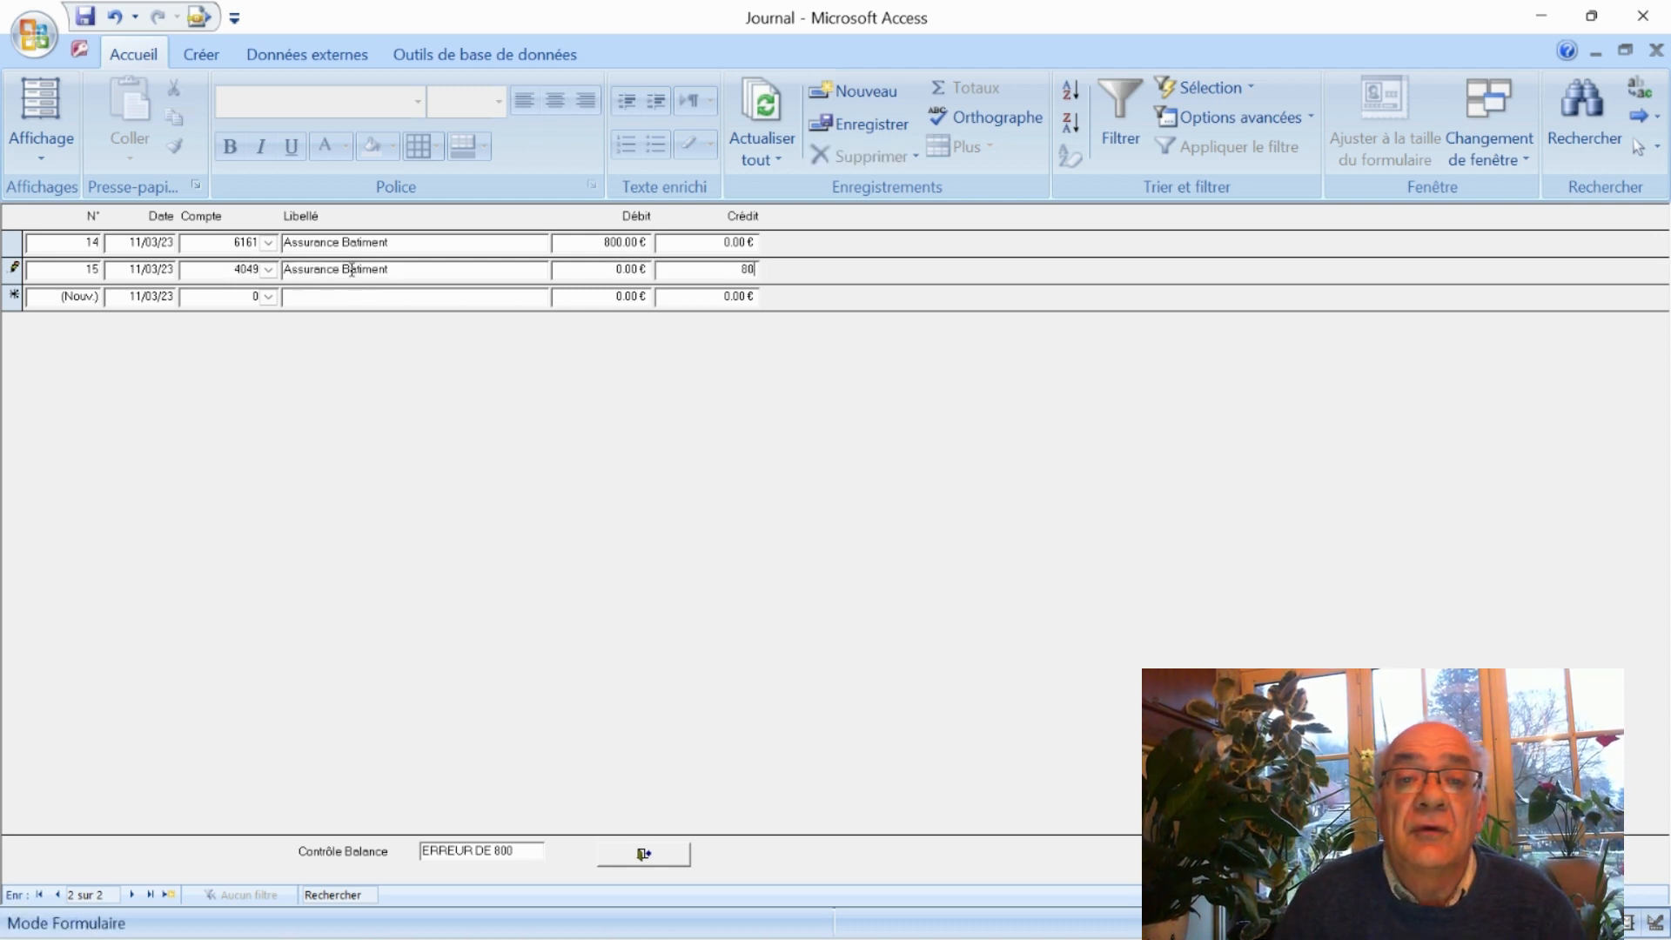
pyautogui.press('Tab')
# Assign the third journal line to account 6163 Assurance Véhicules
pyautogui.press('Tab')
pyautogui.press('Tab')
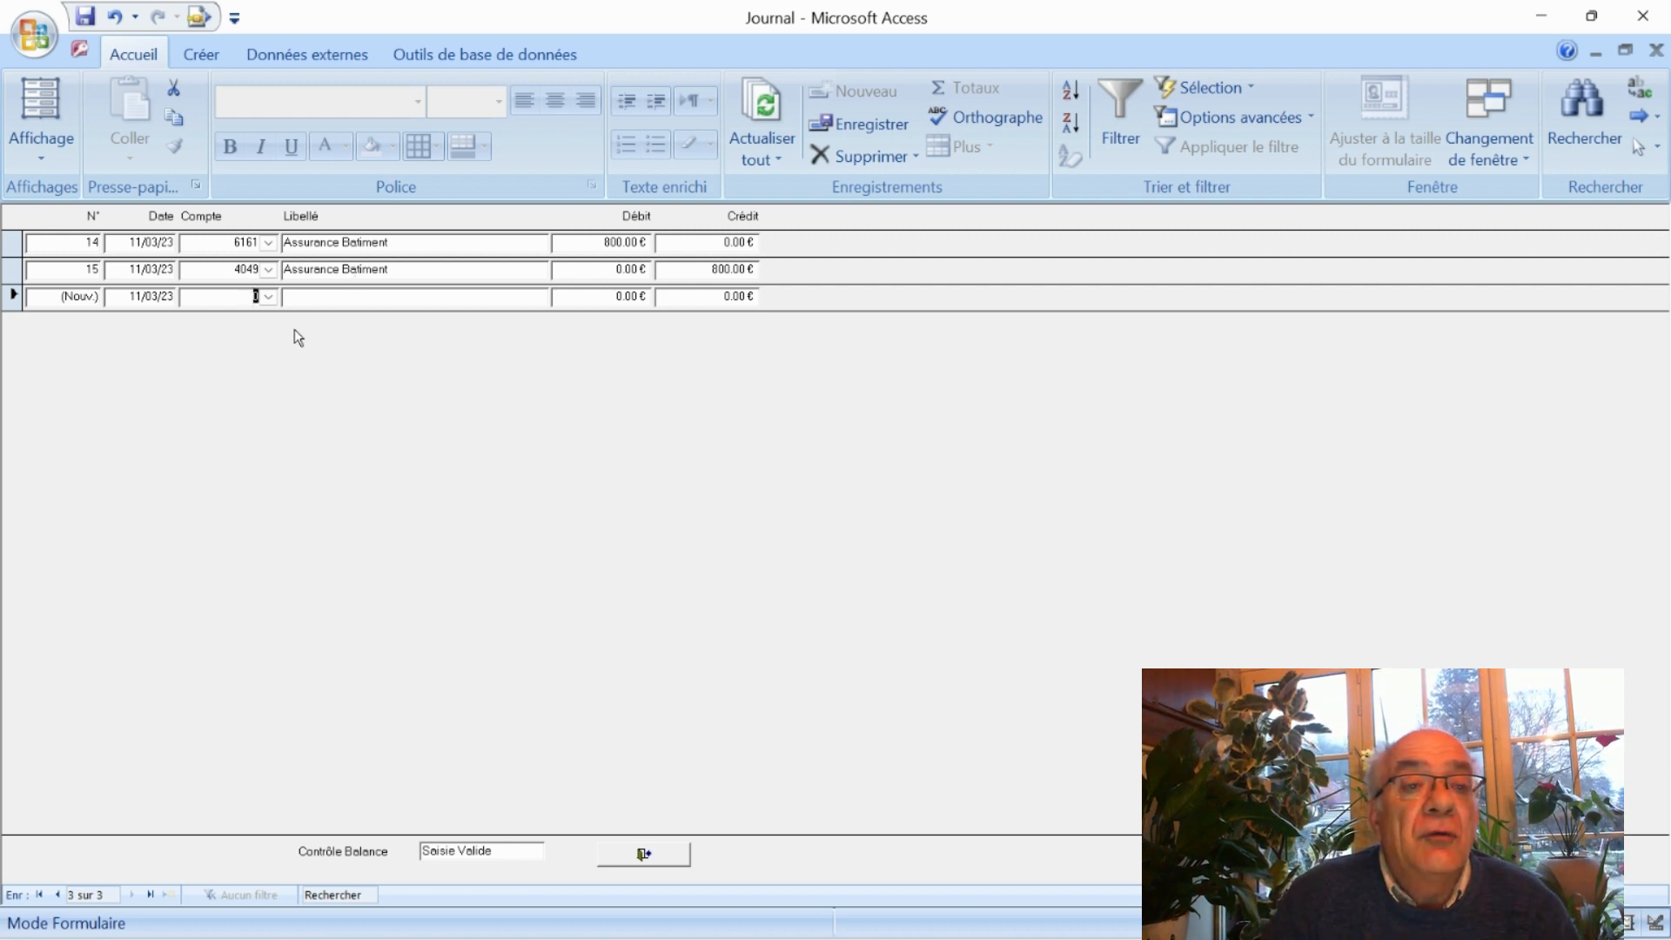
pyautogui.click(269, 297)
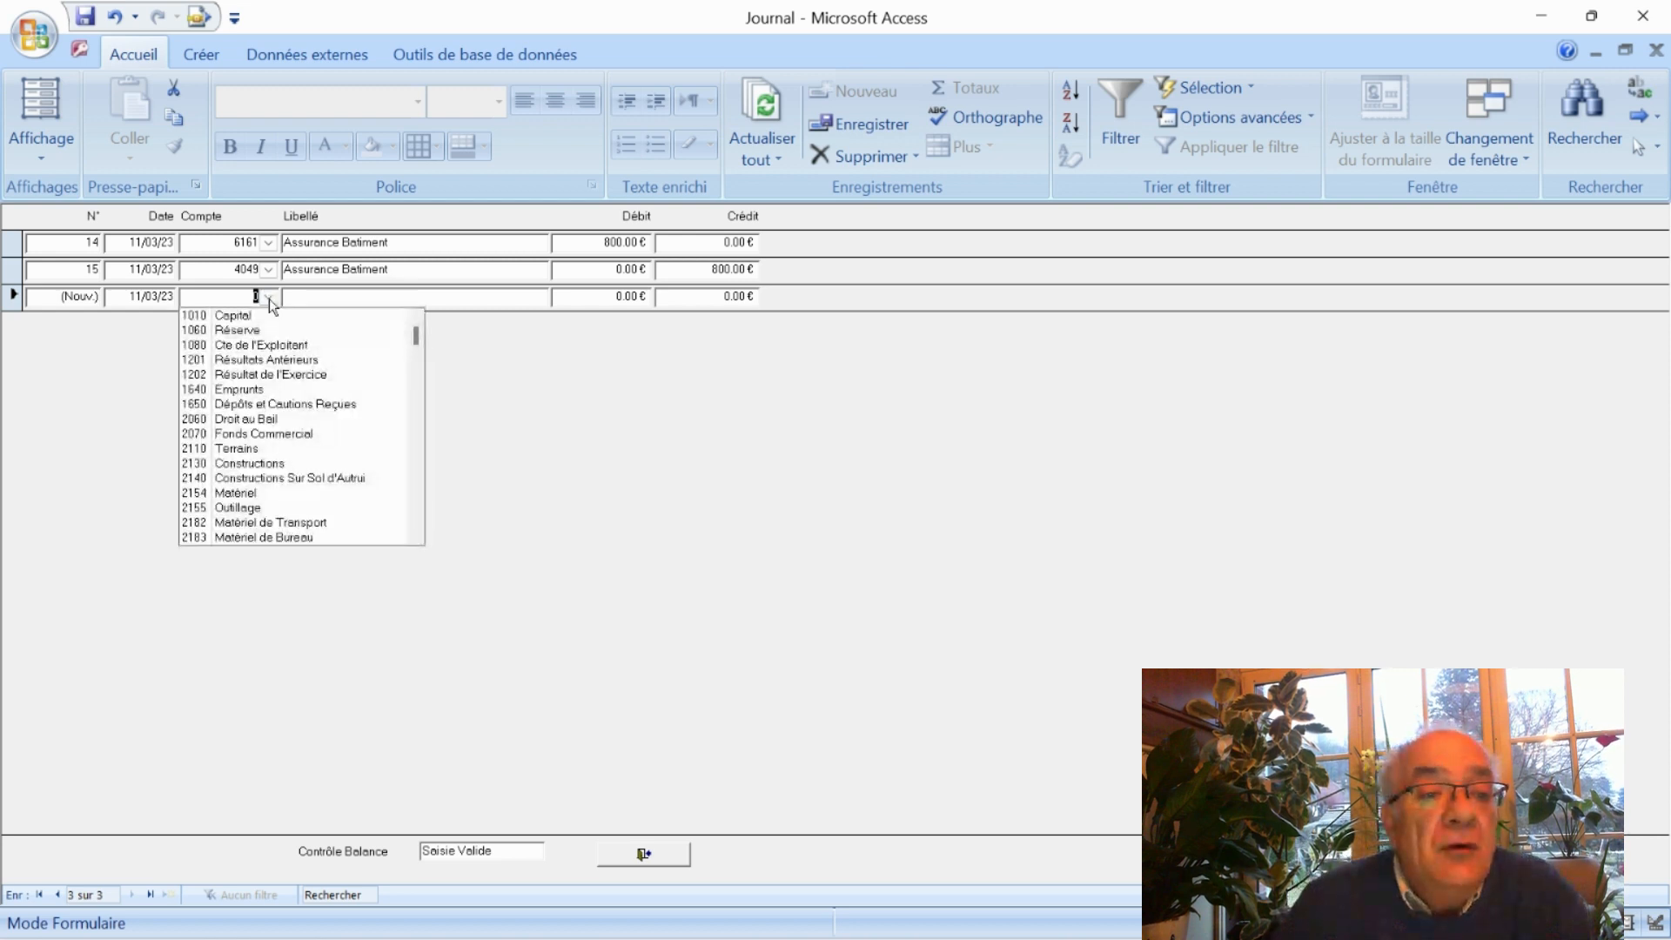
pyautogui.scroll(-5, 280, 522)
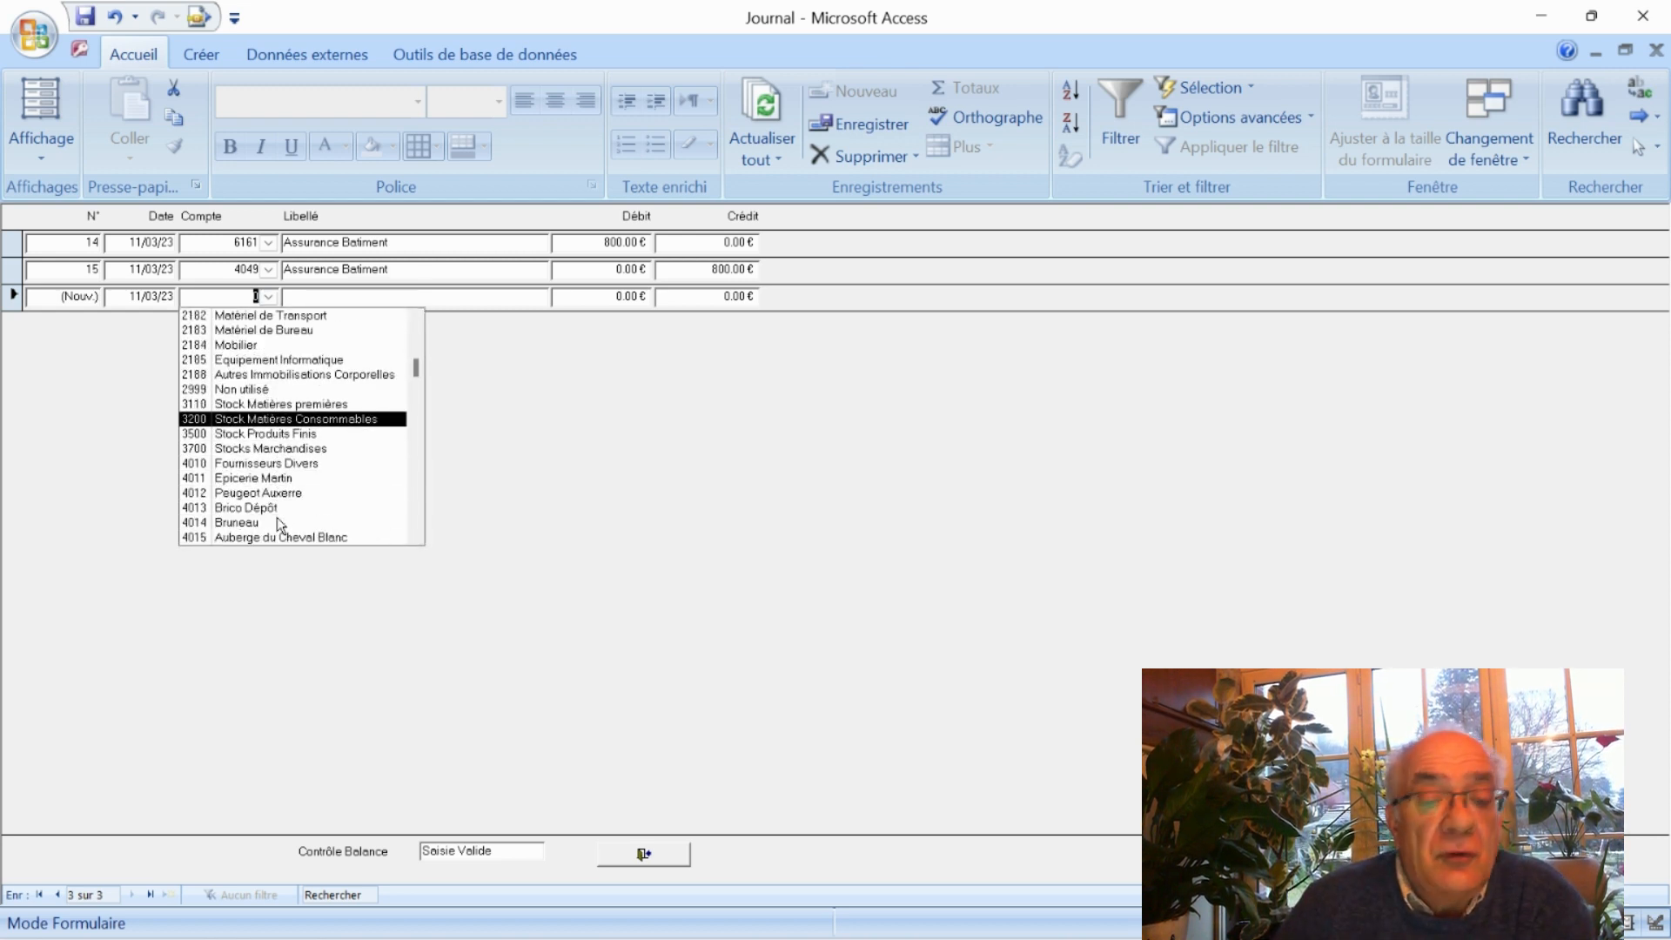
pyautogui.write('6120')
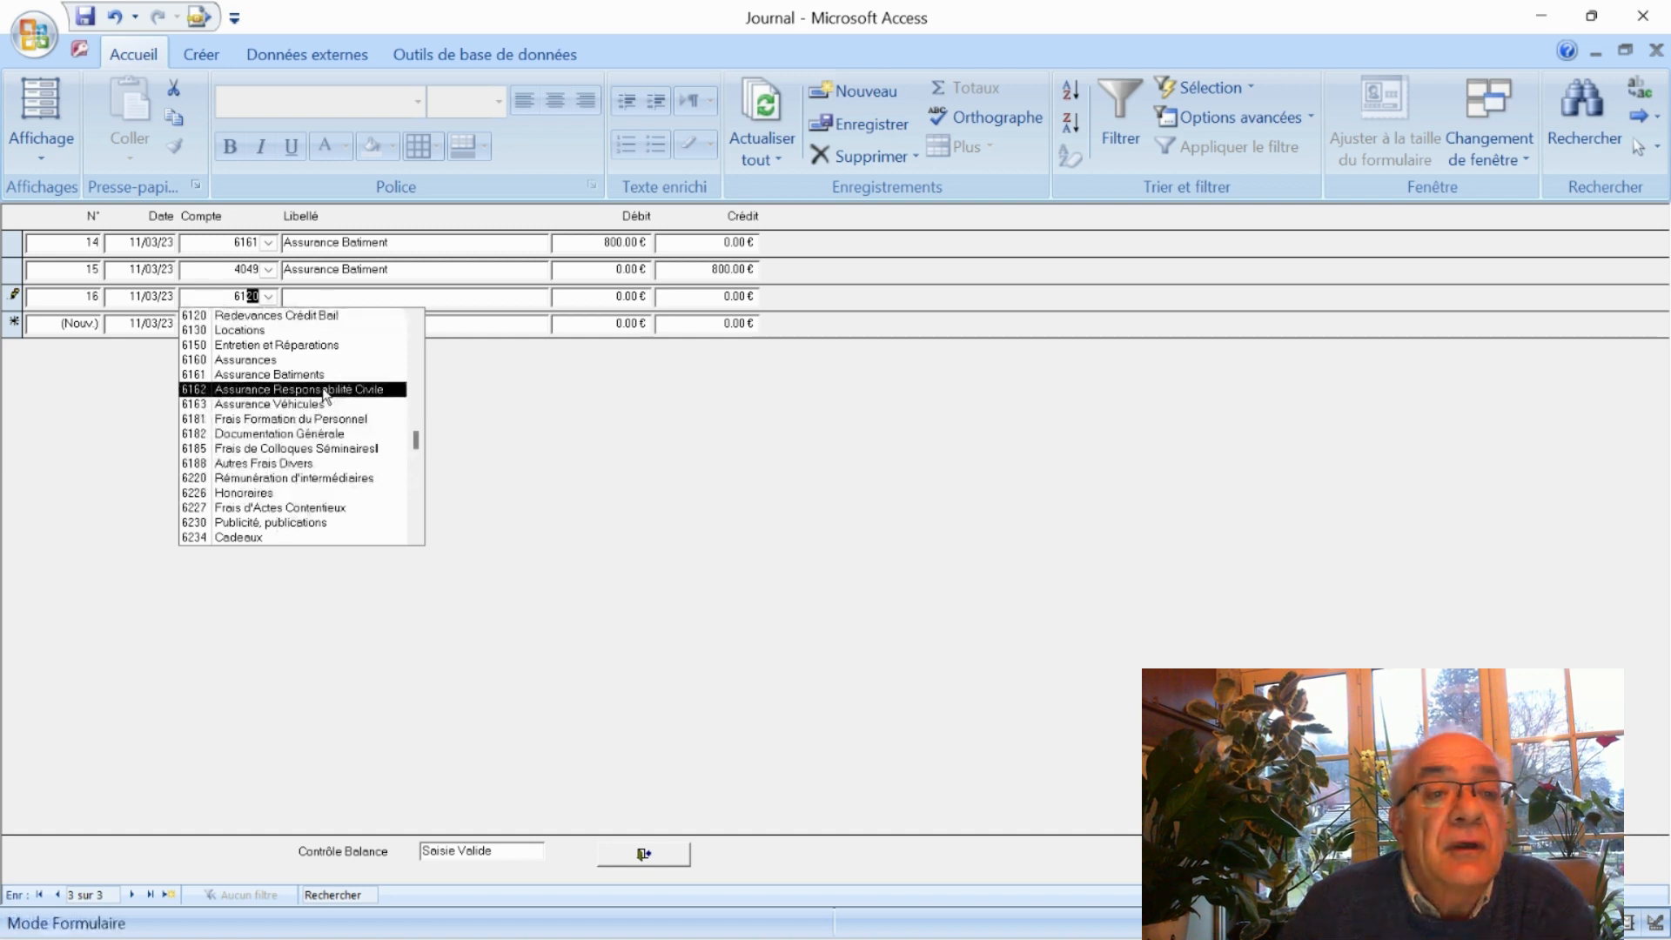
pyautogui.click(283, 404)
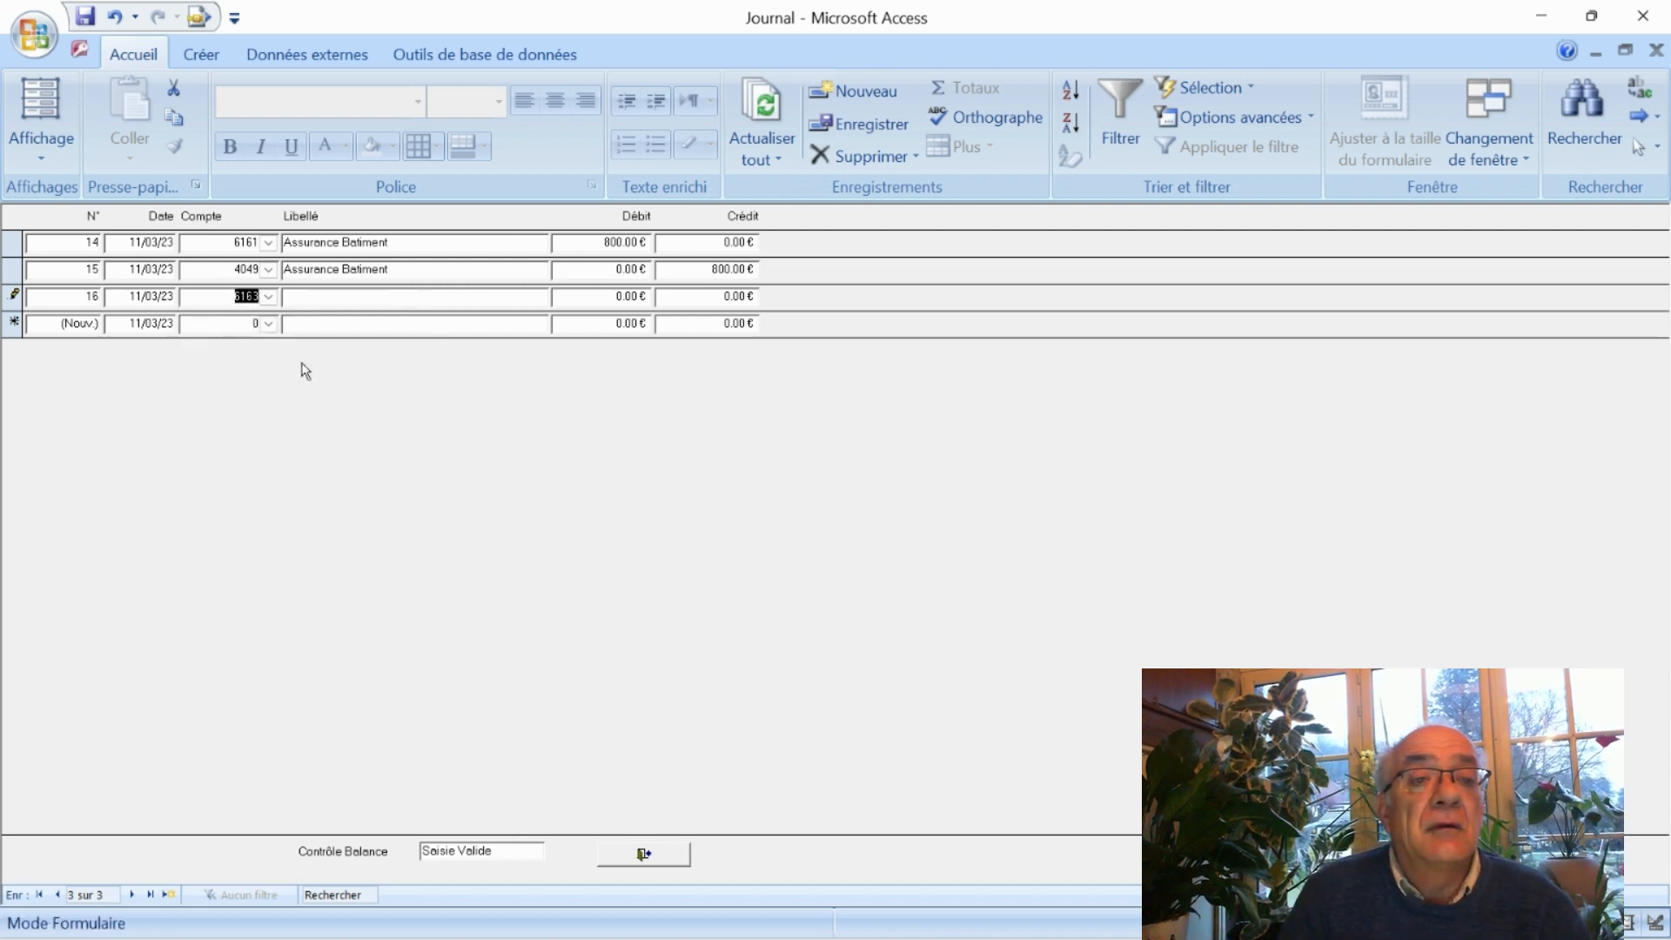
# Label the 6163 journal line "Assurance Berlingo"
pyautogui.press('Tab')
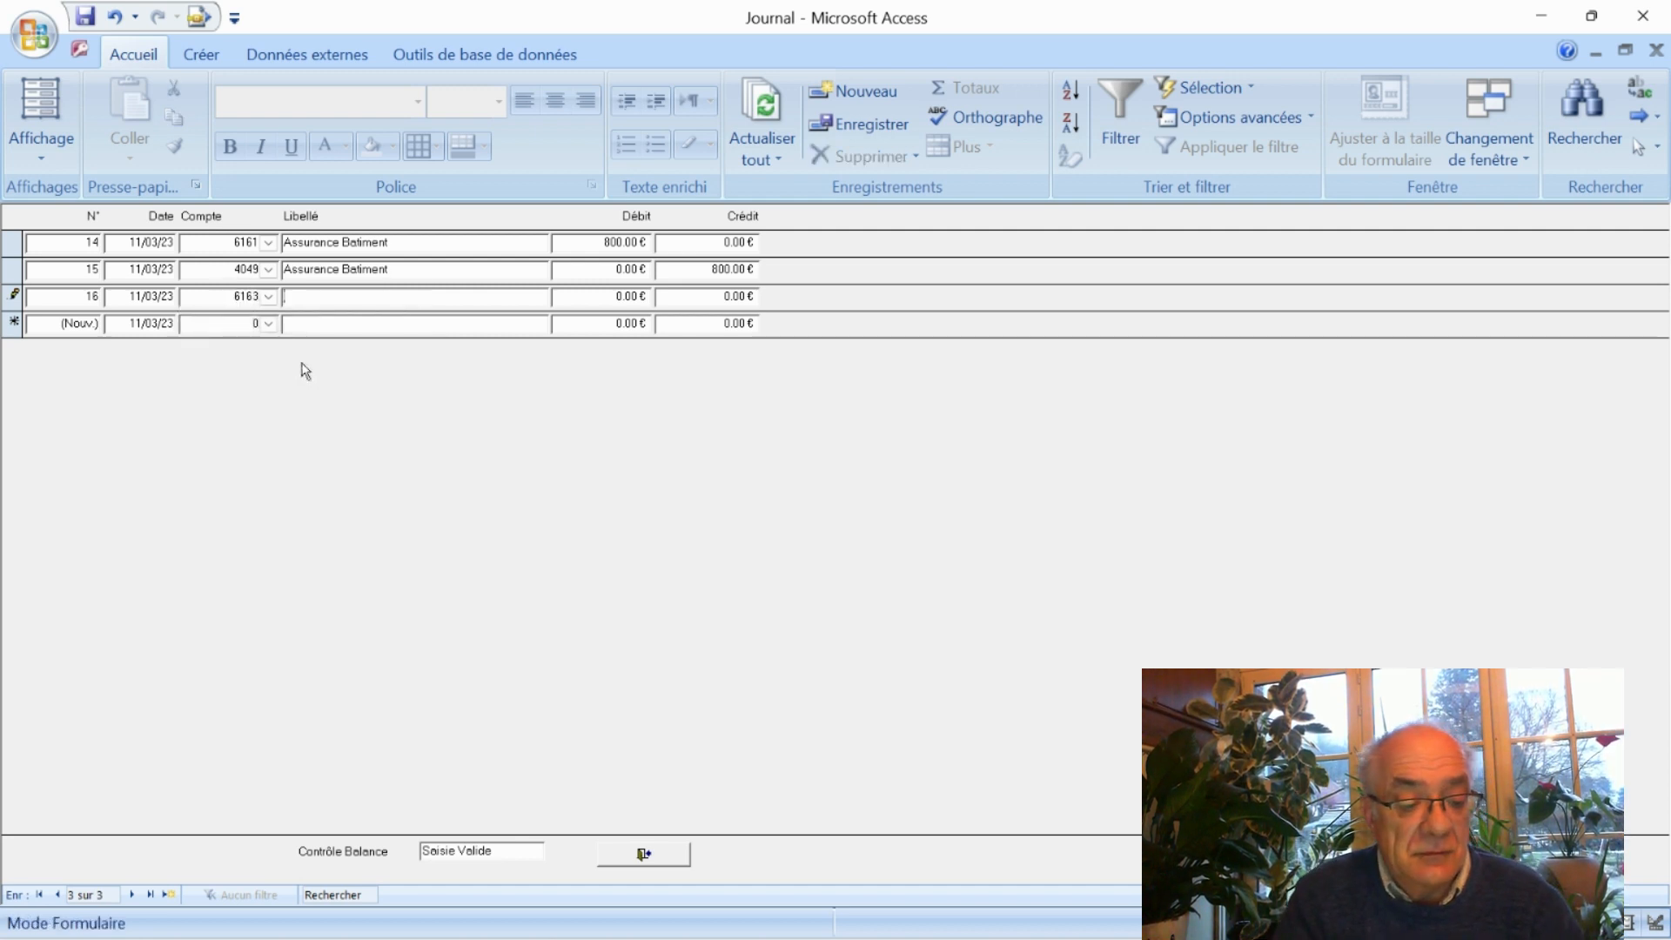
pyautogui.write('Ass=')
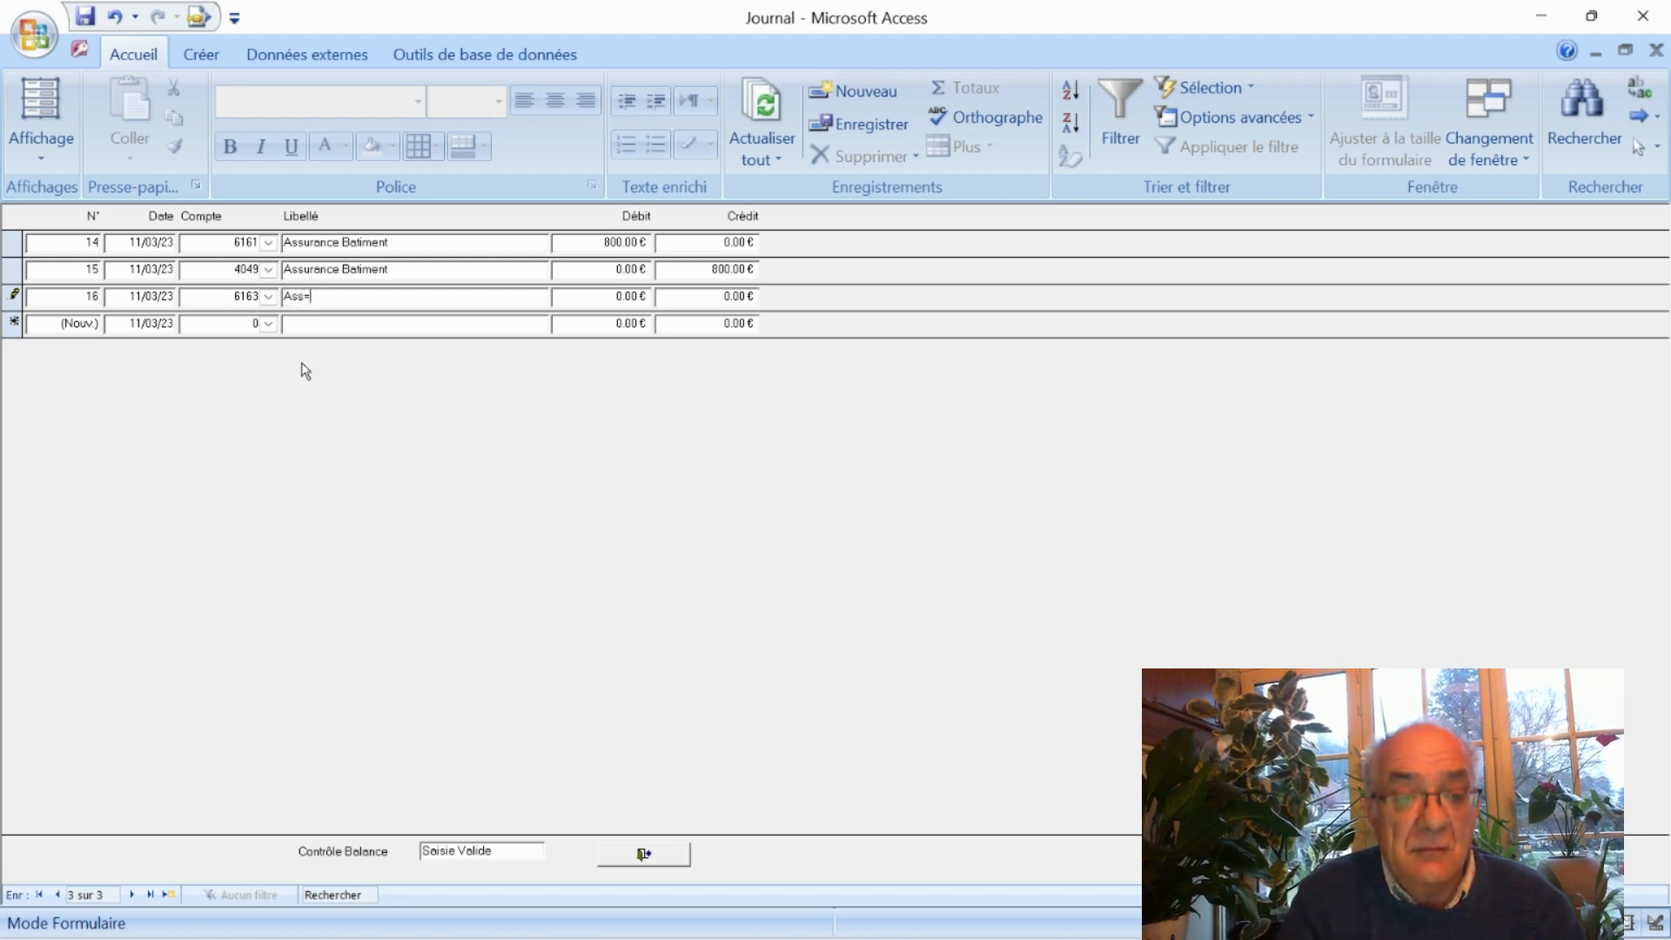
pyautogui.press('BackSpace')
pyautogui.write('ur')
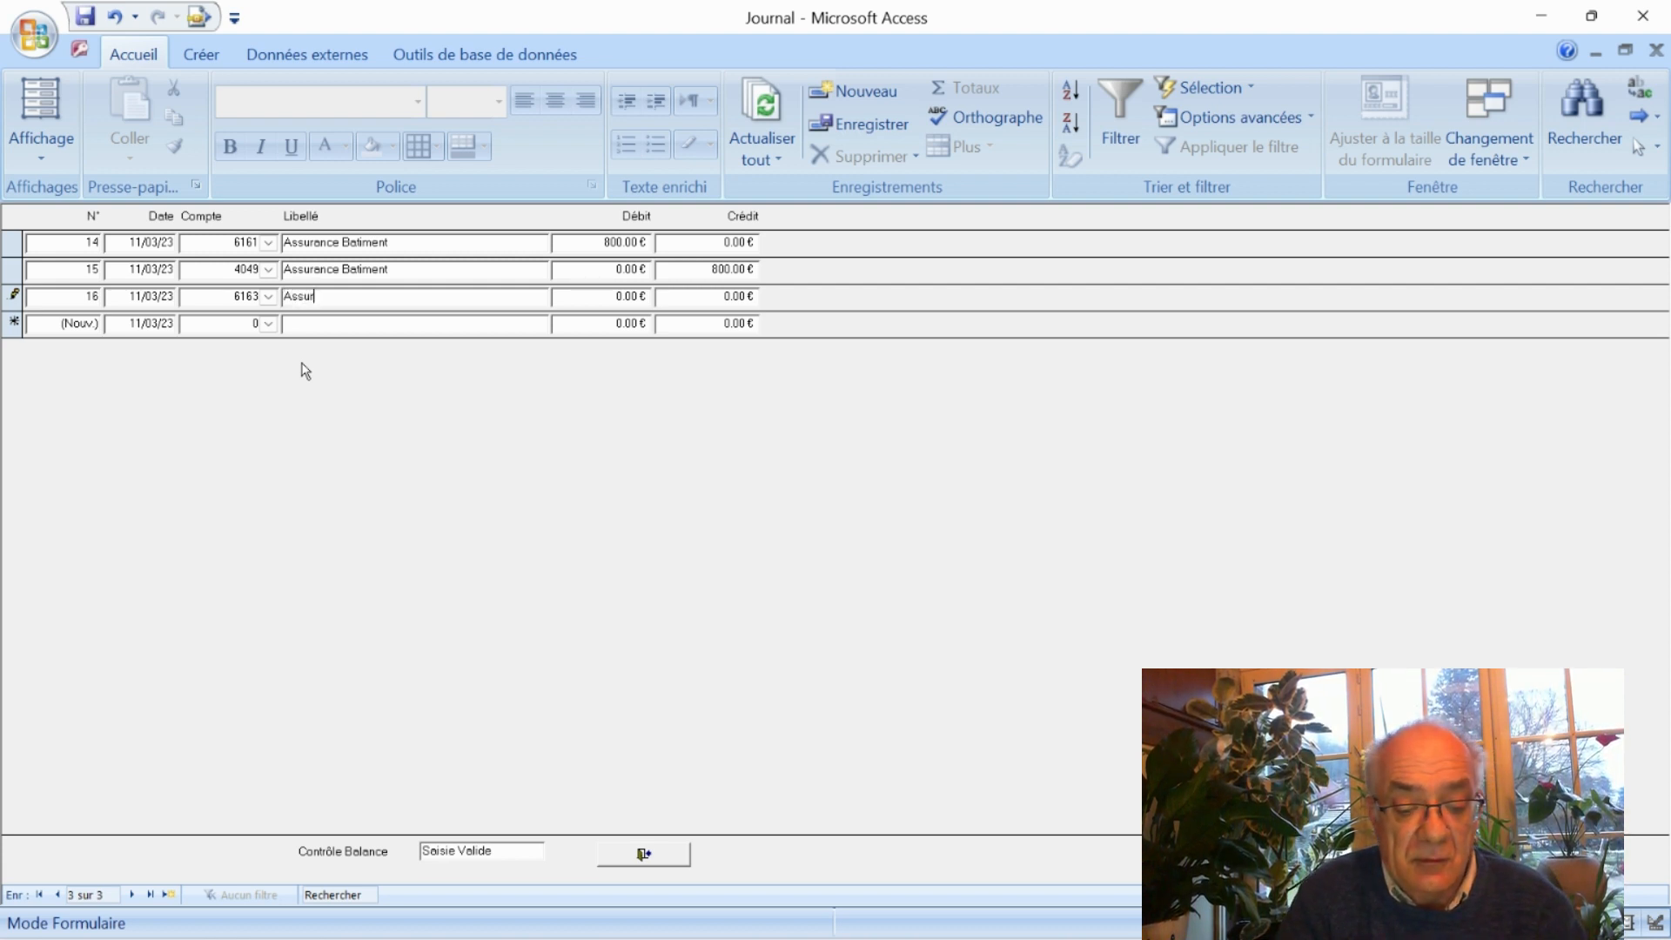
pyautogui.write('ance Berlongo')
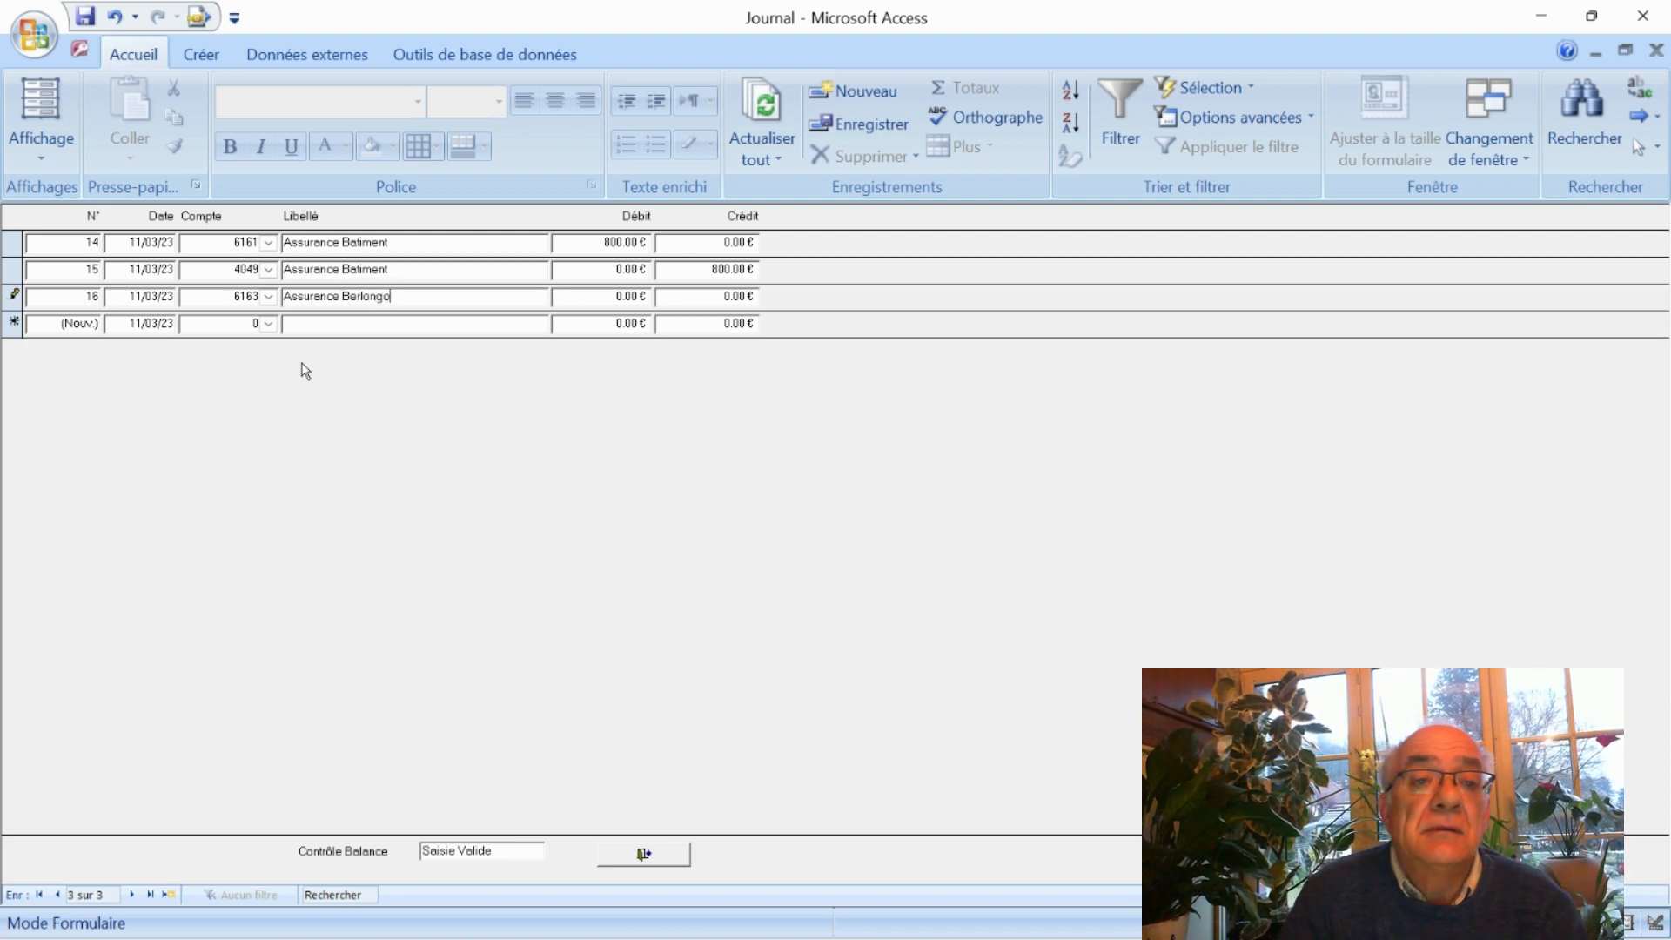
pyautogui.press('BackSpace')
pyautogui.press('BackSpace')
pyautogui.press('BackSpace')
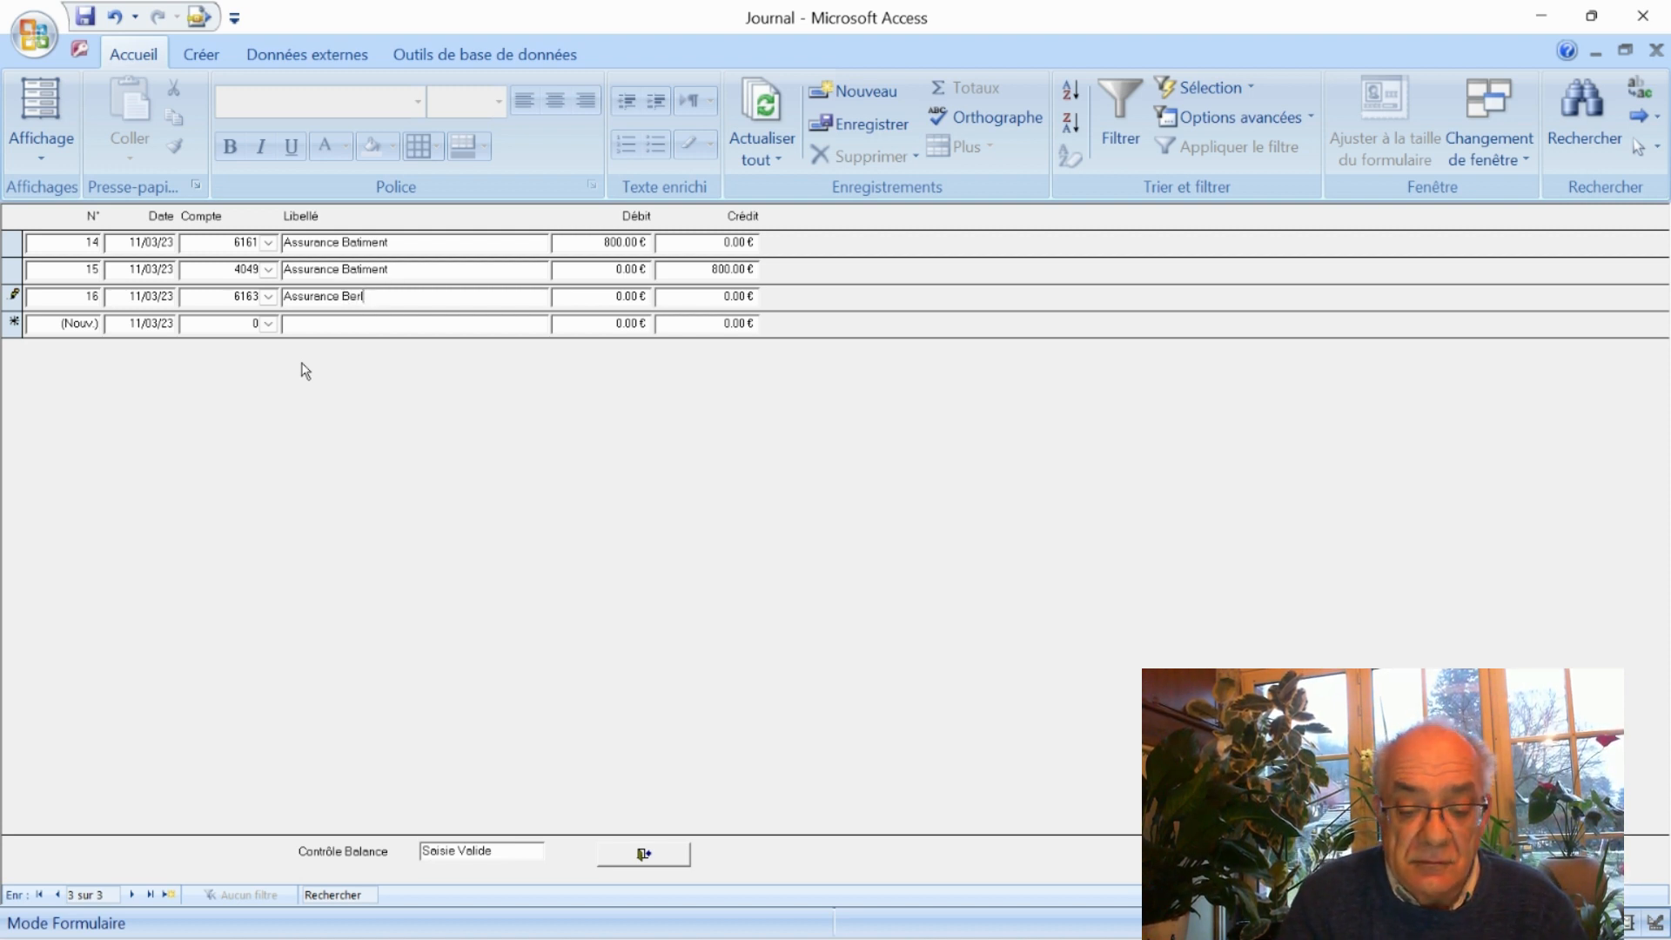
pyautogui.write('ingo')
pyautogui.press('Tab')
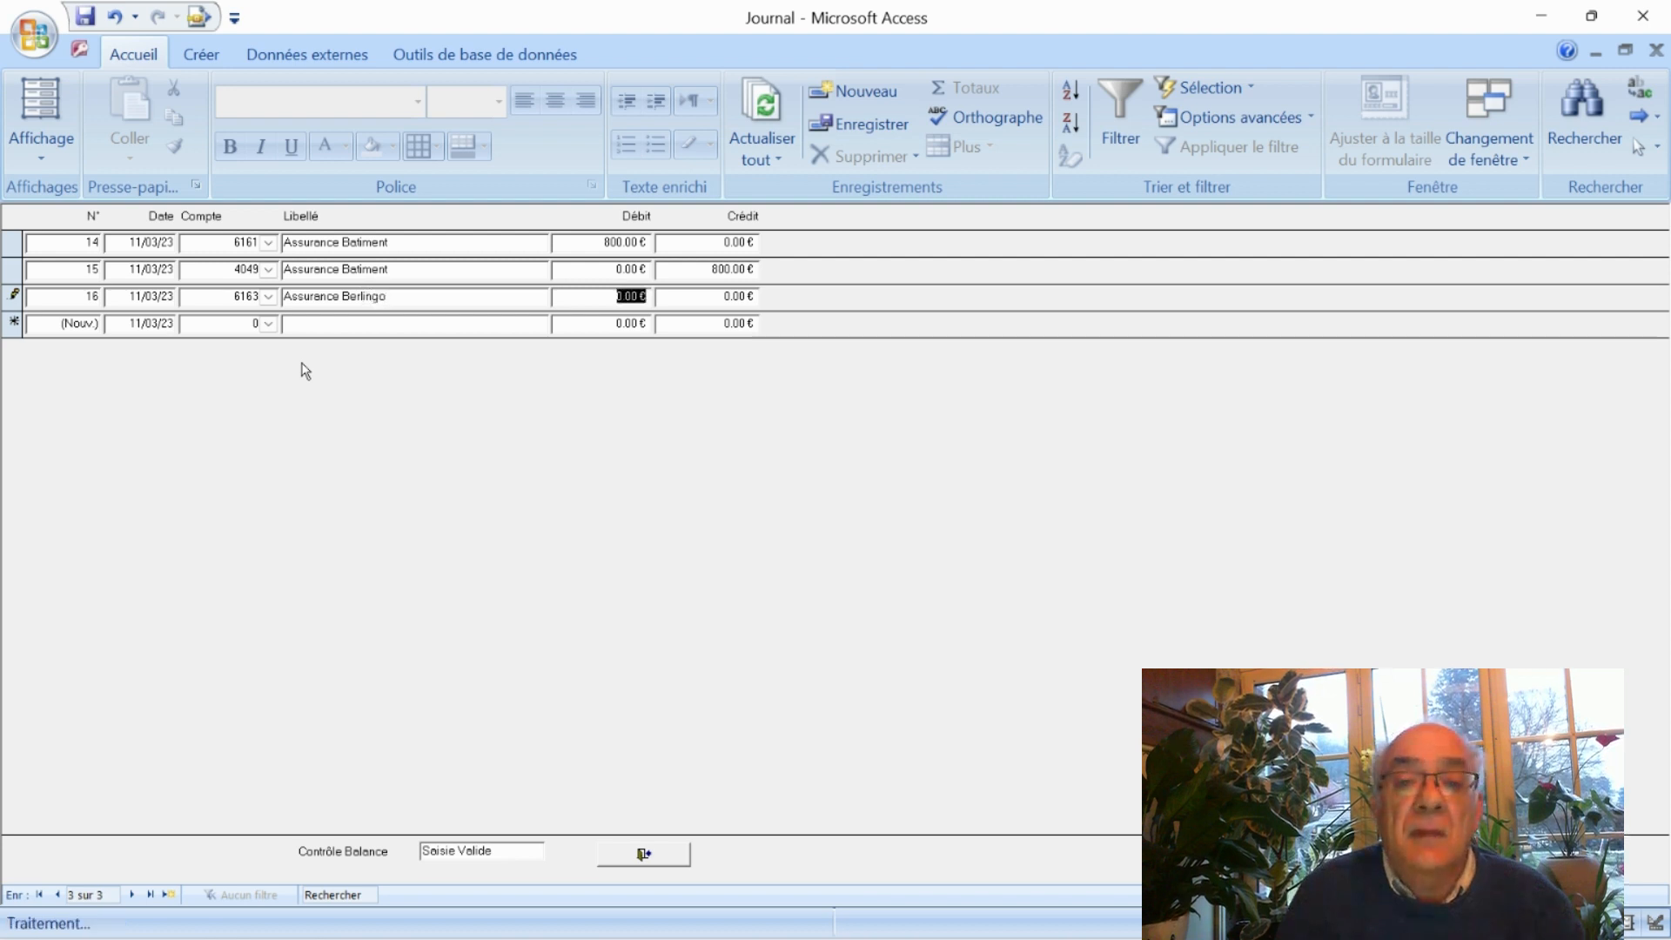
# Enter a debit of 450 € on the 6163 journal line and save it
pyautogui.write('450')
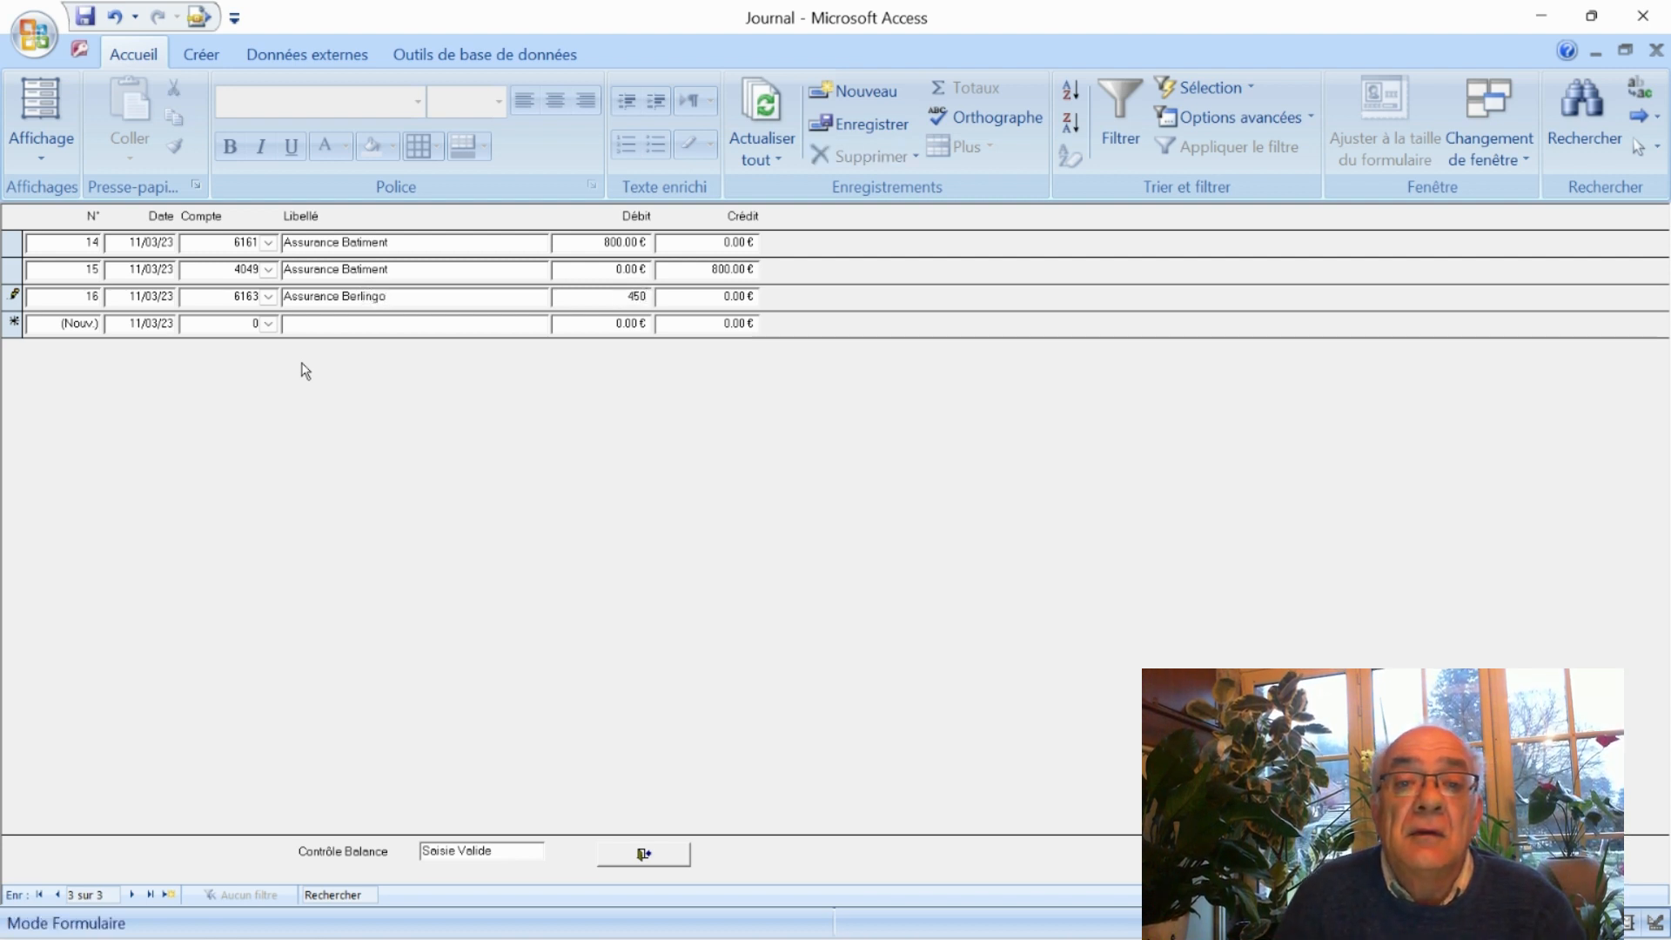
pyautogui.press('Tab')
pyautogui.press('Tab')
# Assign the fourth journal line to supplier account 4049
pyautogui.press('Tab')
pyautogui.press('Tab')
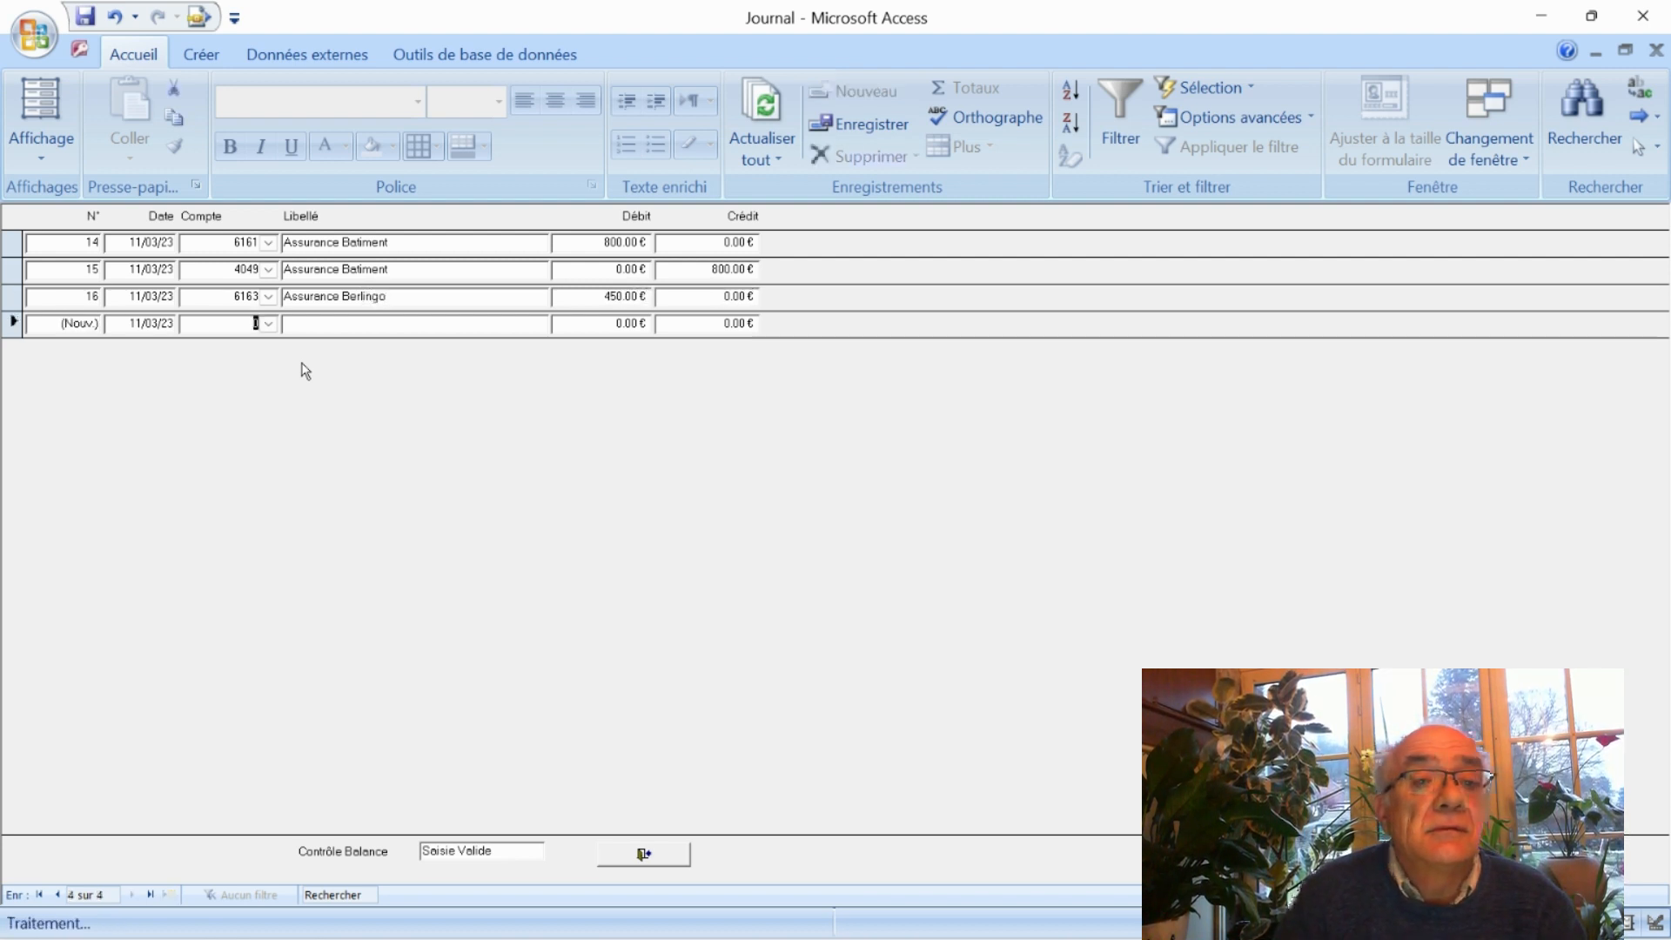
pyautogui.write('4048')
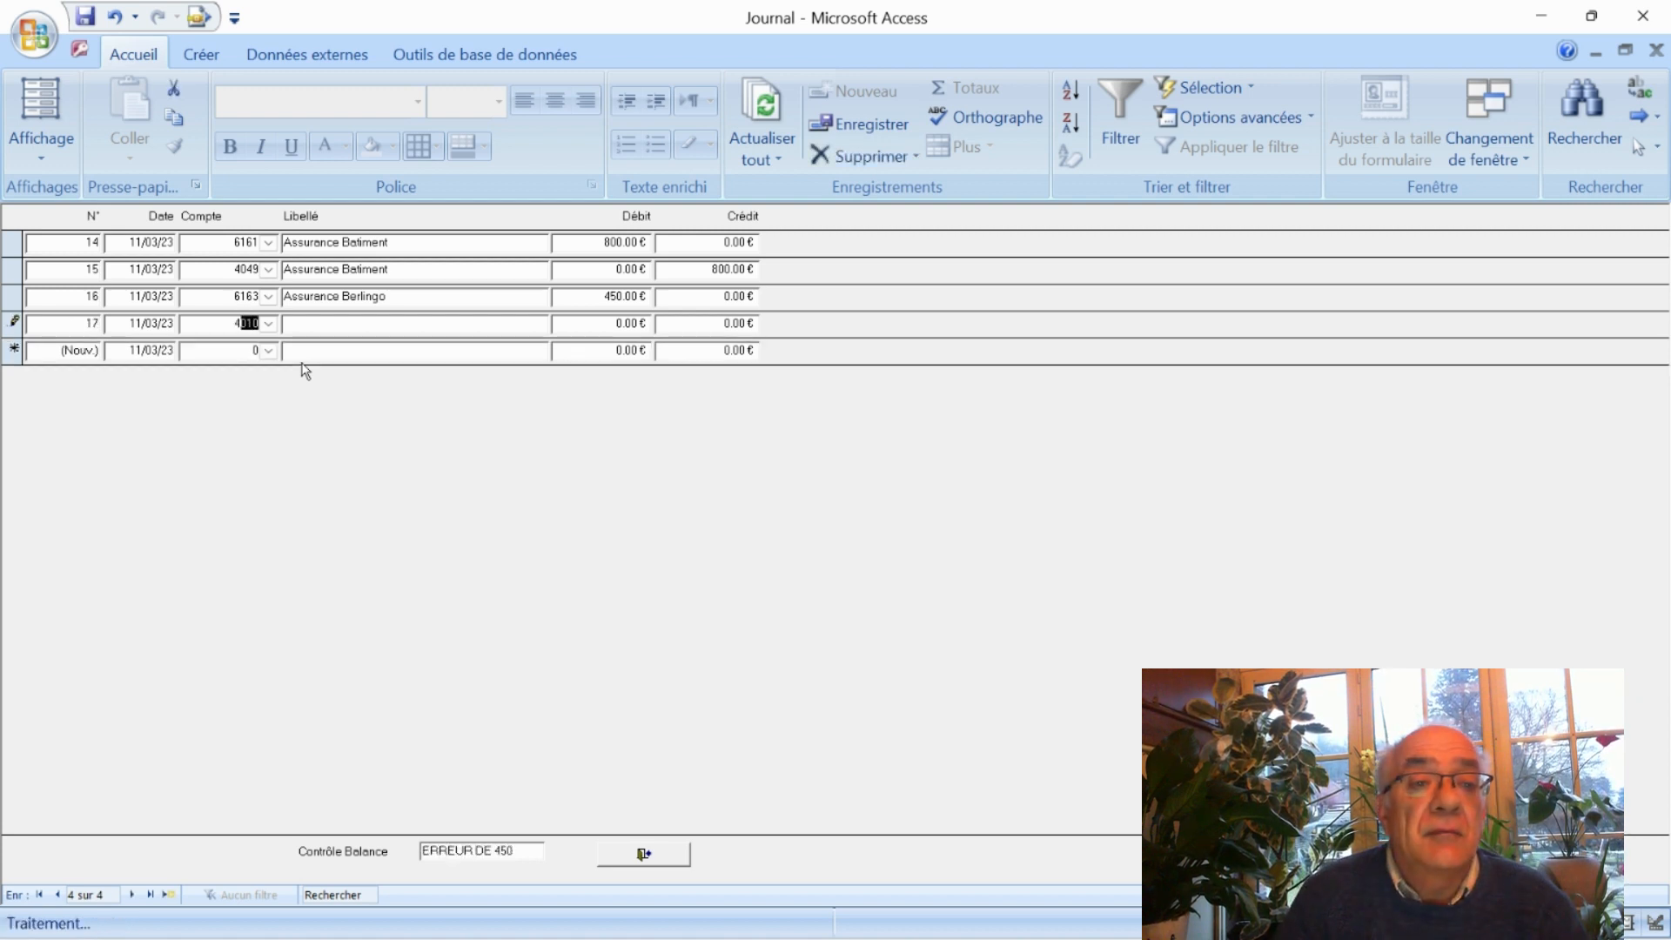
pyautogui.press('Tab')
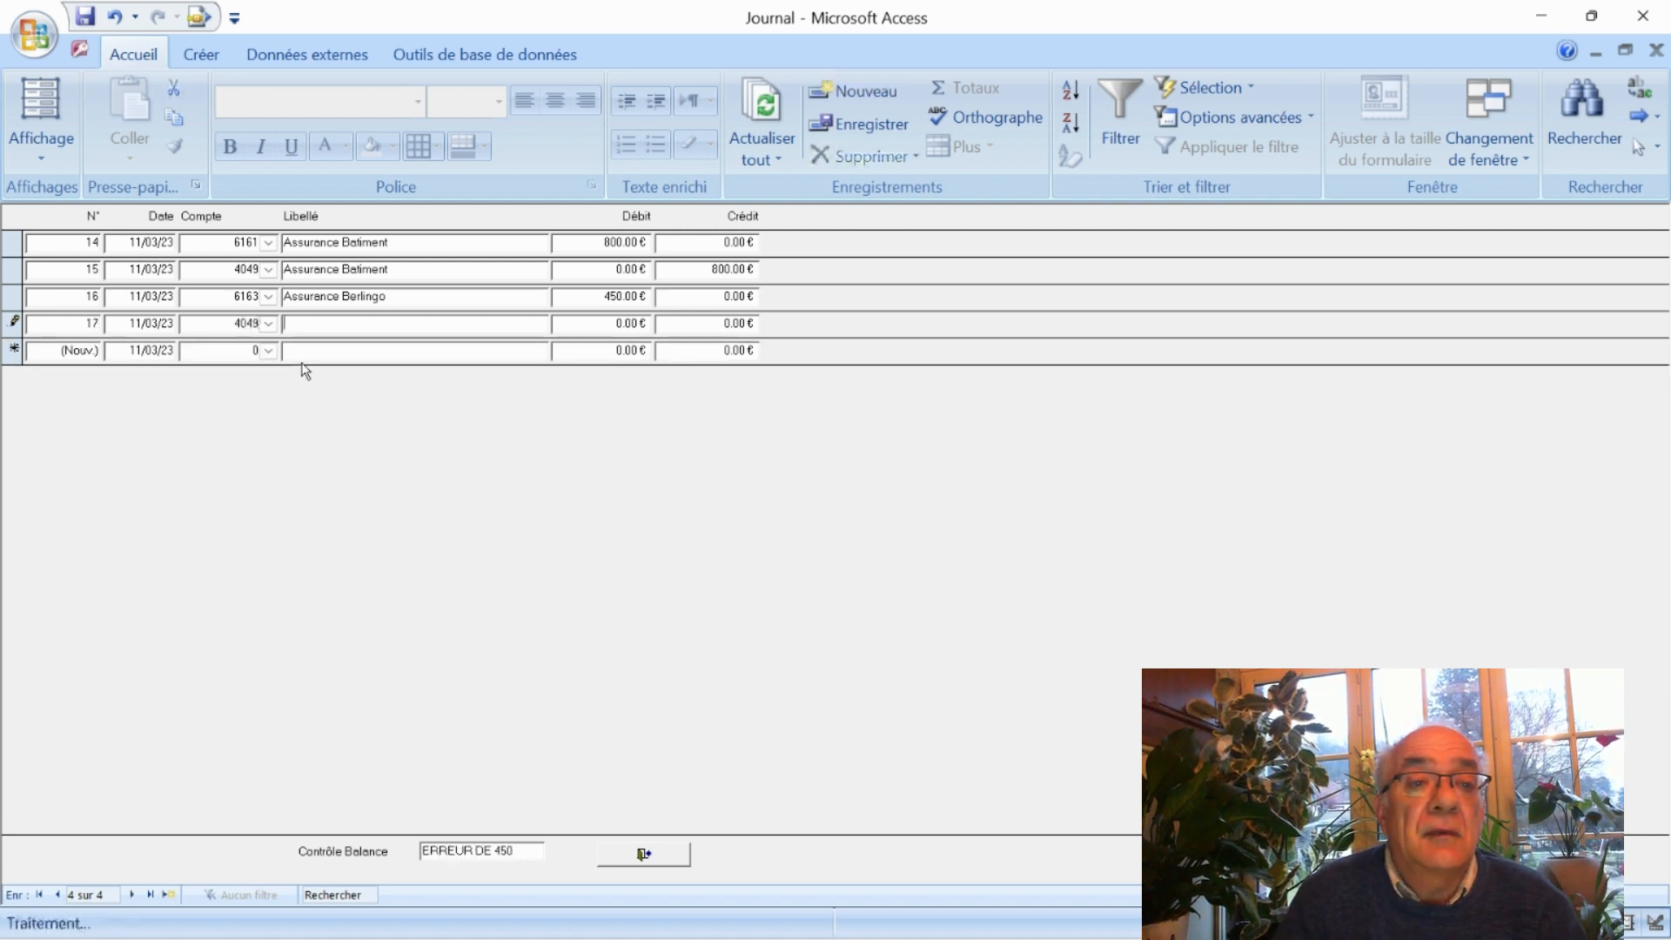
# Reuse the label "Assurance Berlingo" on the second 4049 line and save it with a credit of 450 €
pyautogui.hotkey('ctrl', "'")
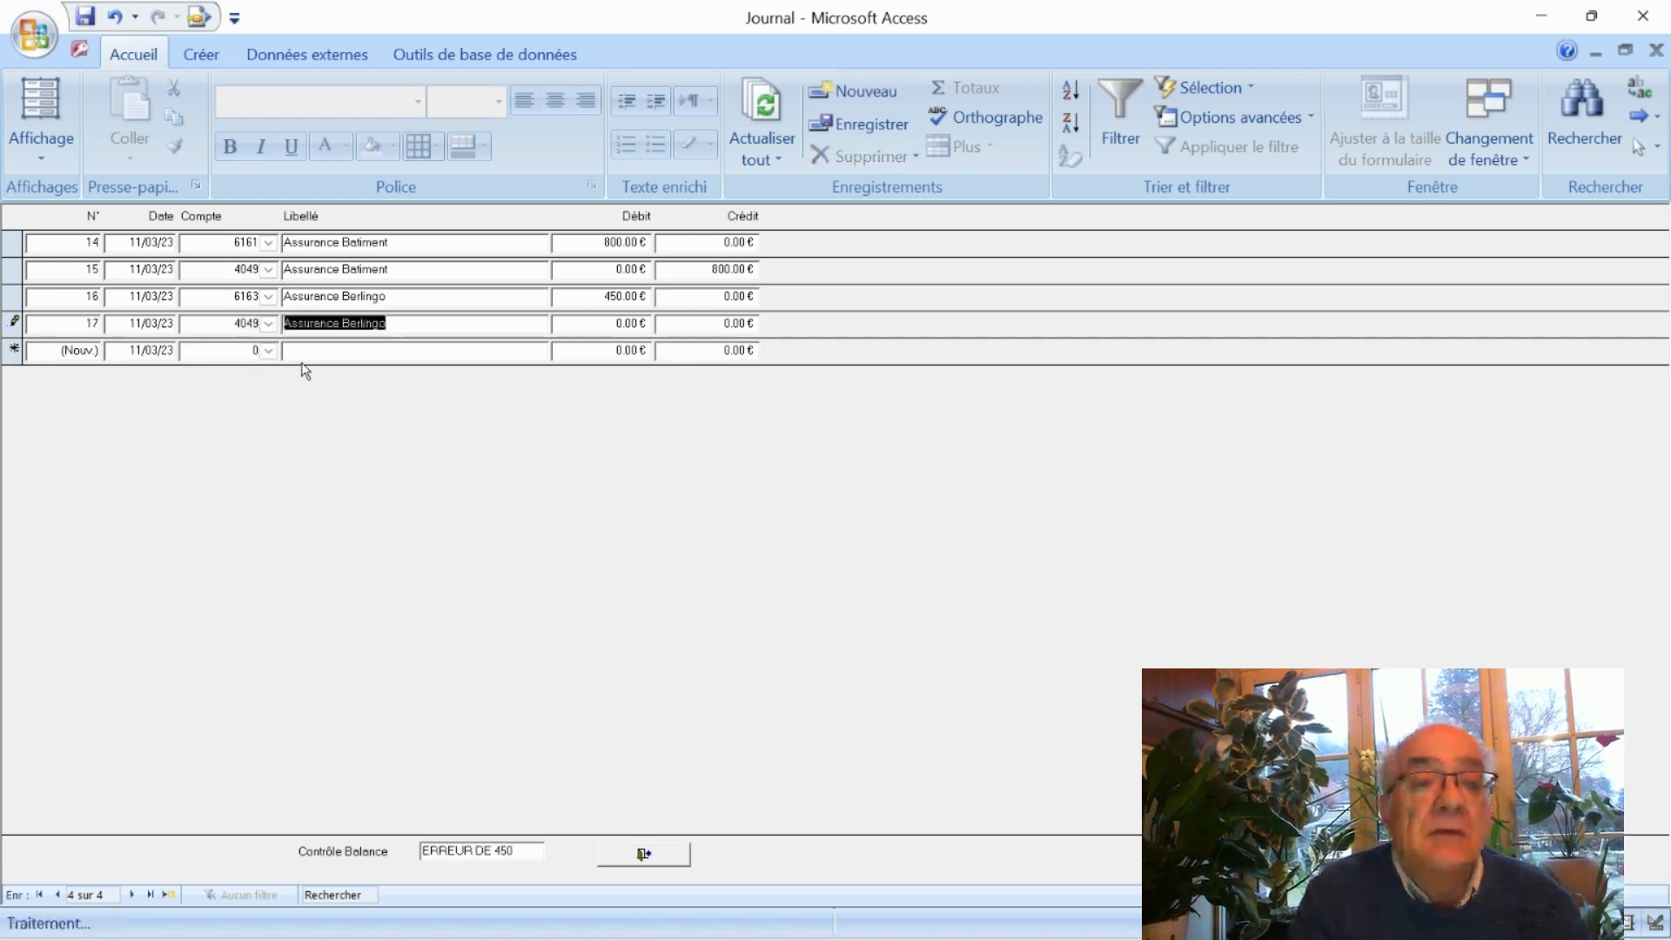
pyautogui.press('Tab')
pyautogui.press('Tab')
pyautogui.write('450')
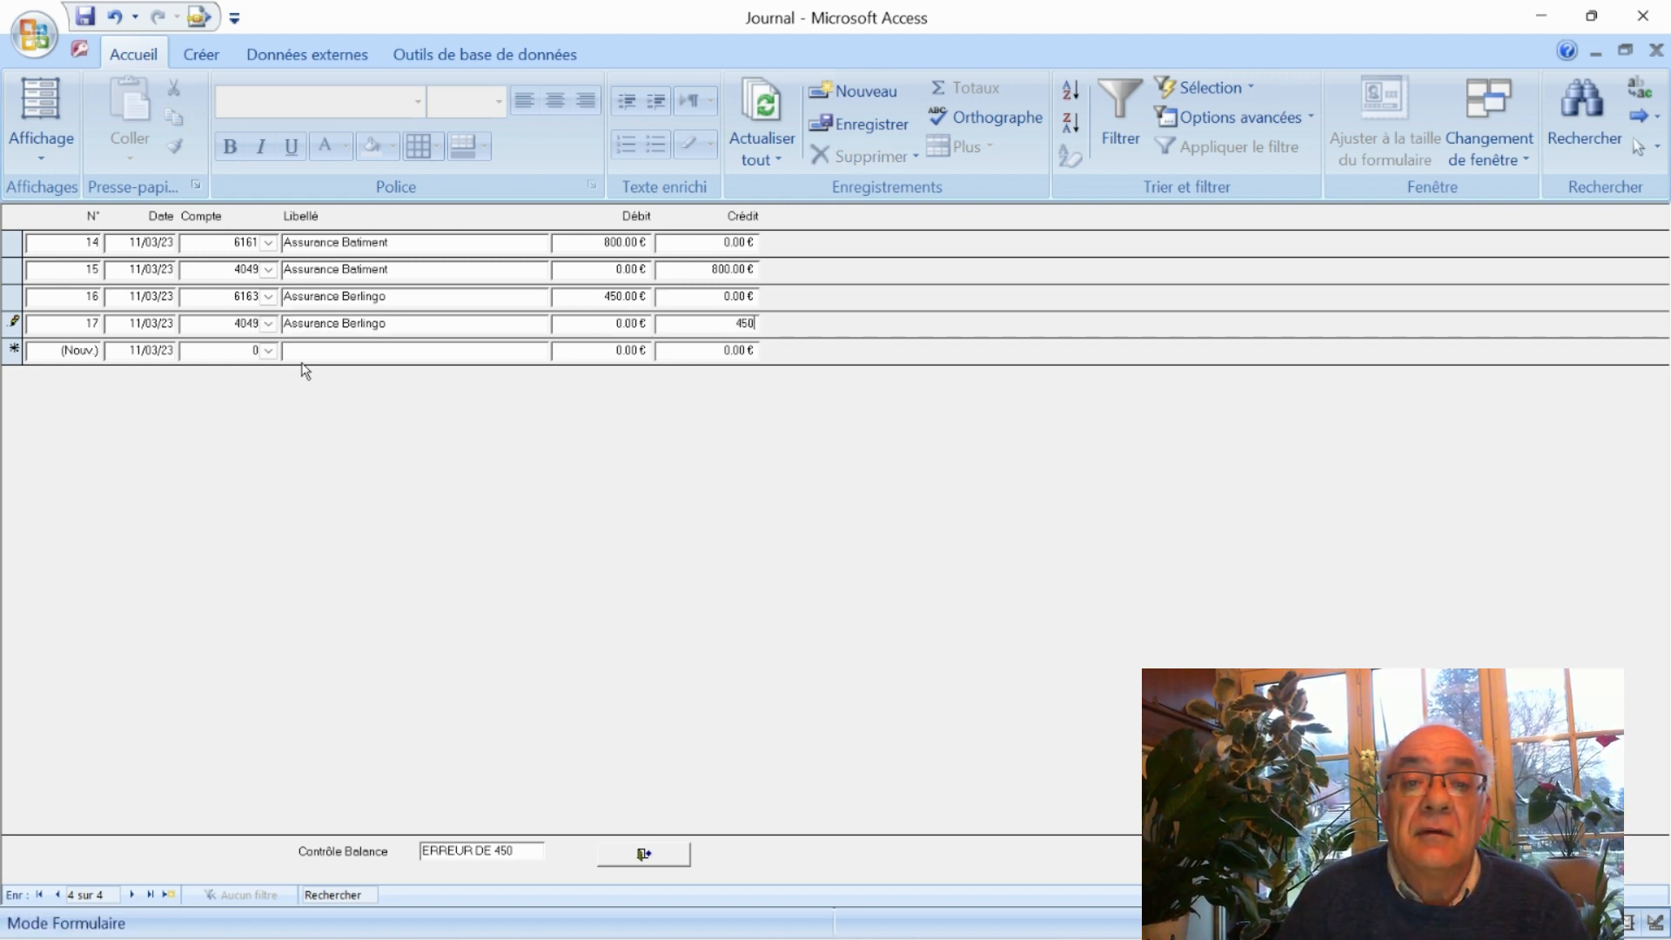
pyautogui.press('Tab')
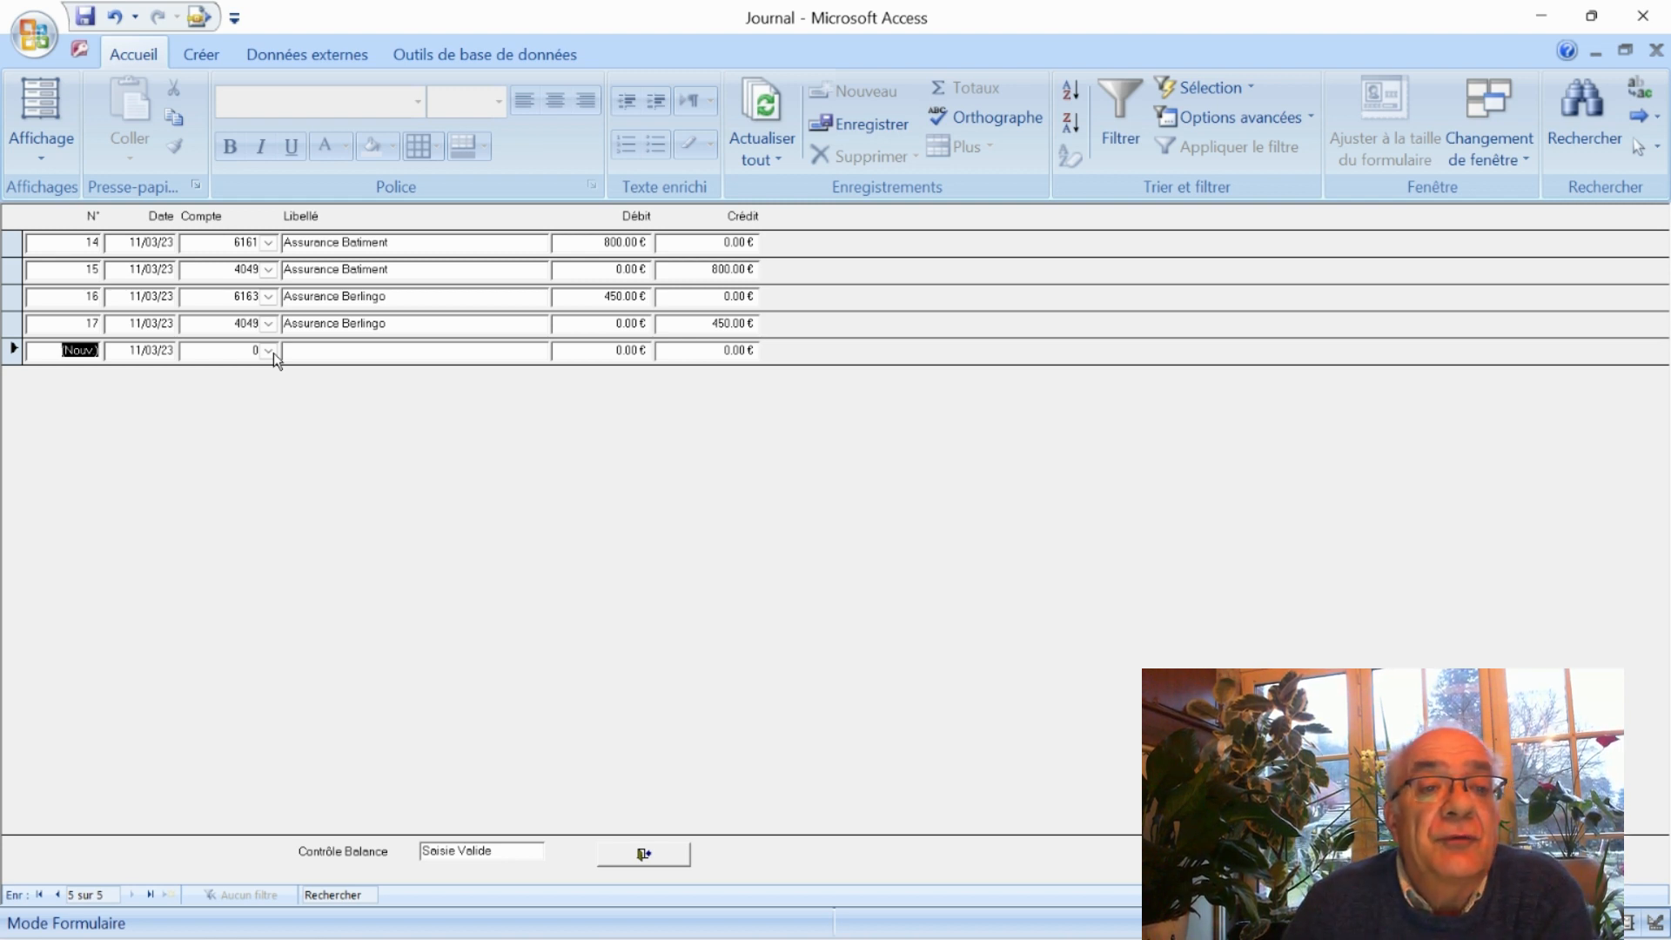
# Assign the new journal line below the insurance entries to customer account 4101
pyautogui.click(449, 326)
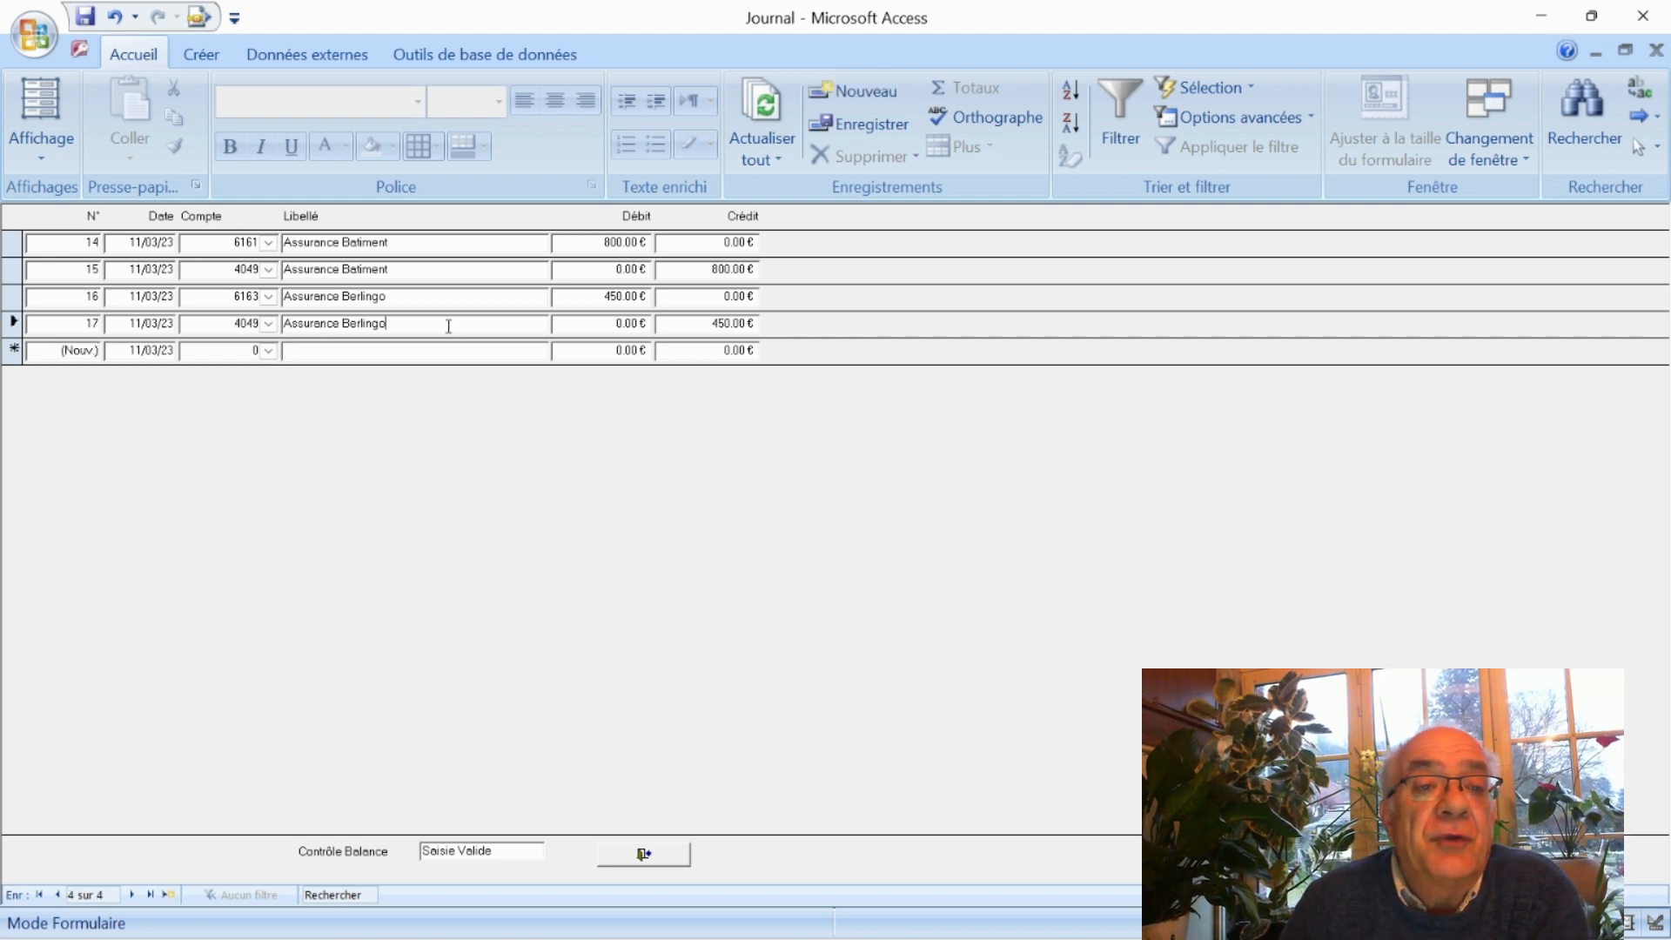
pyautogui.click(271, 351)
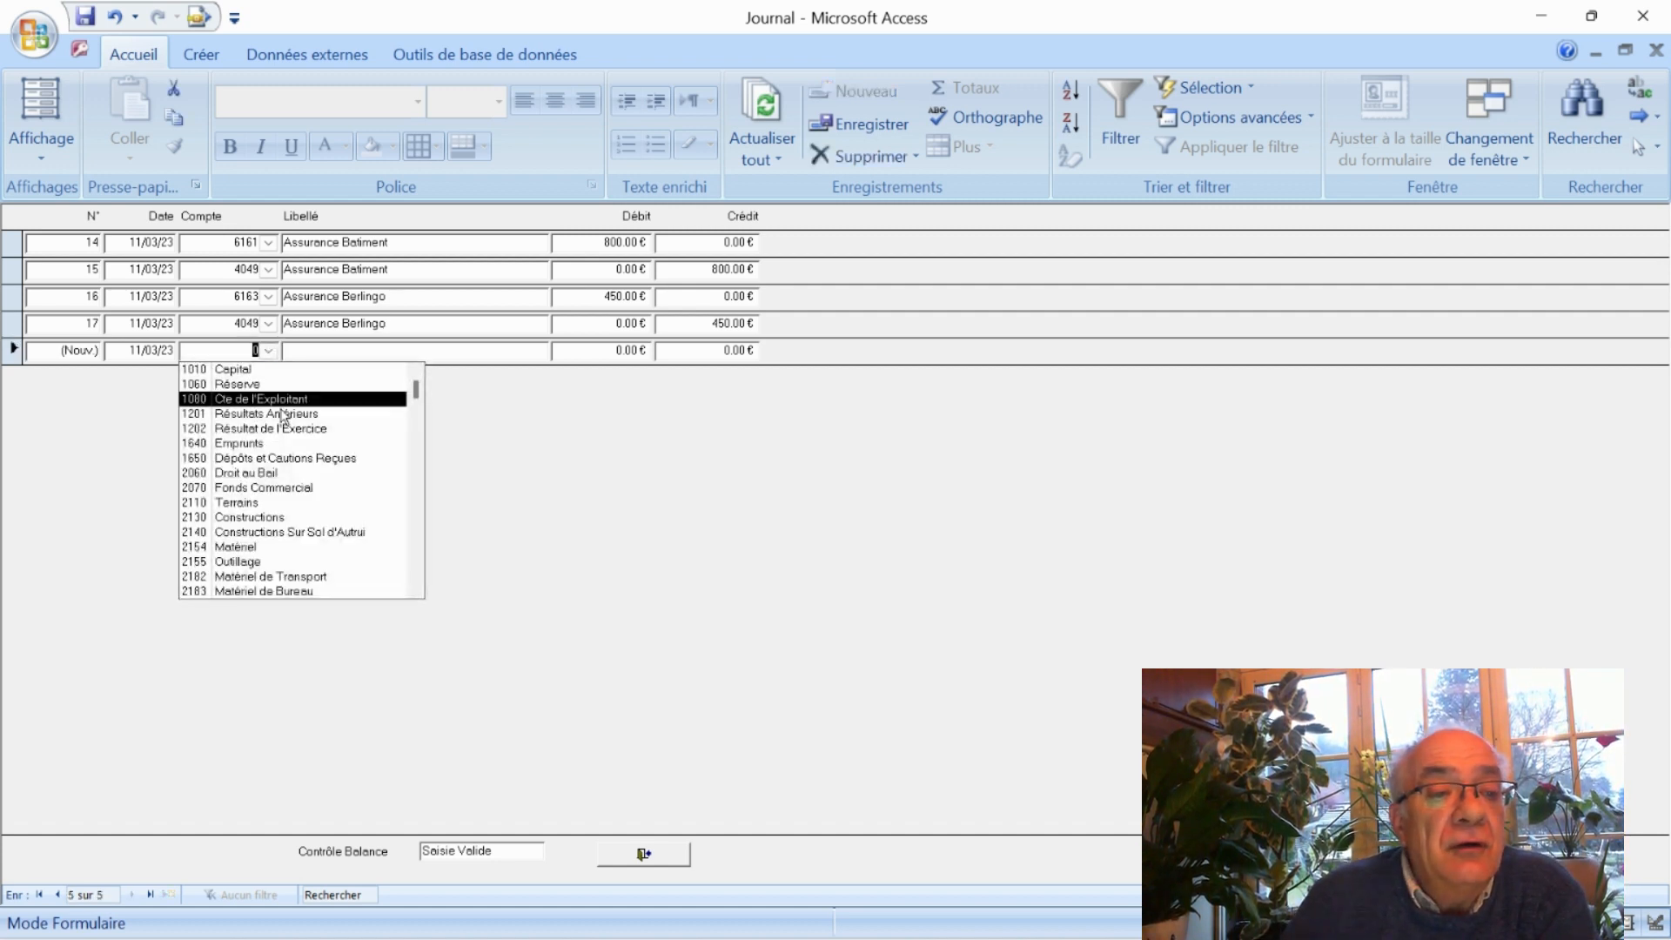
pyautogui.scroll(-5, 280, 522)
pyautogui.scroll(-2, 280, 573)
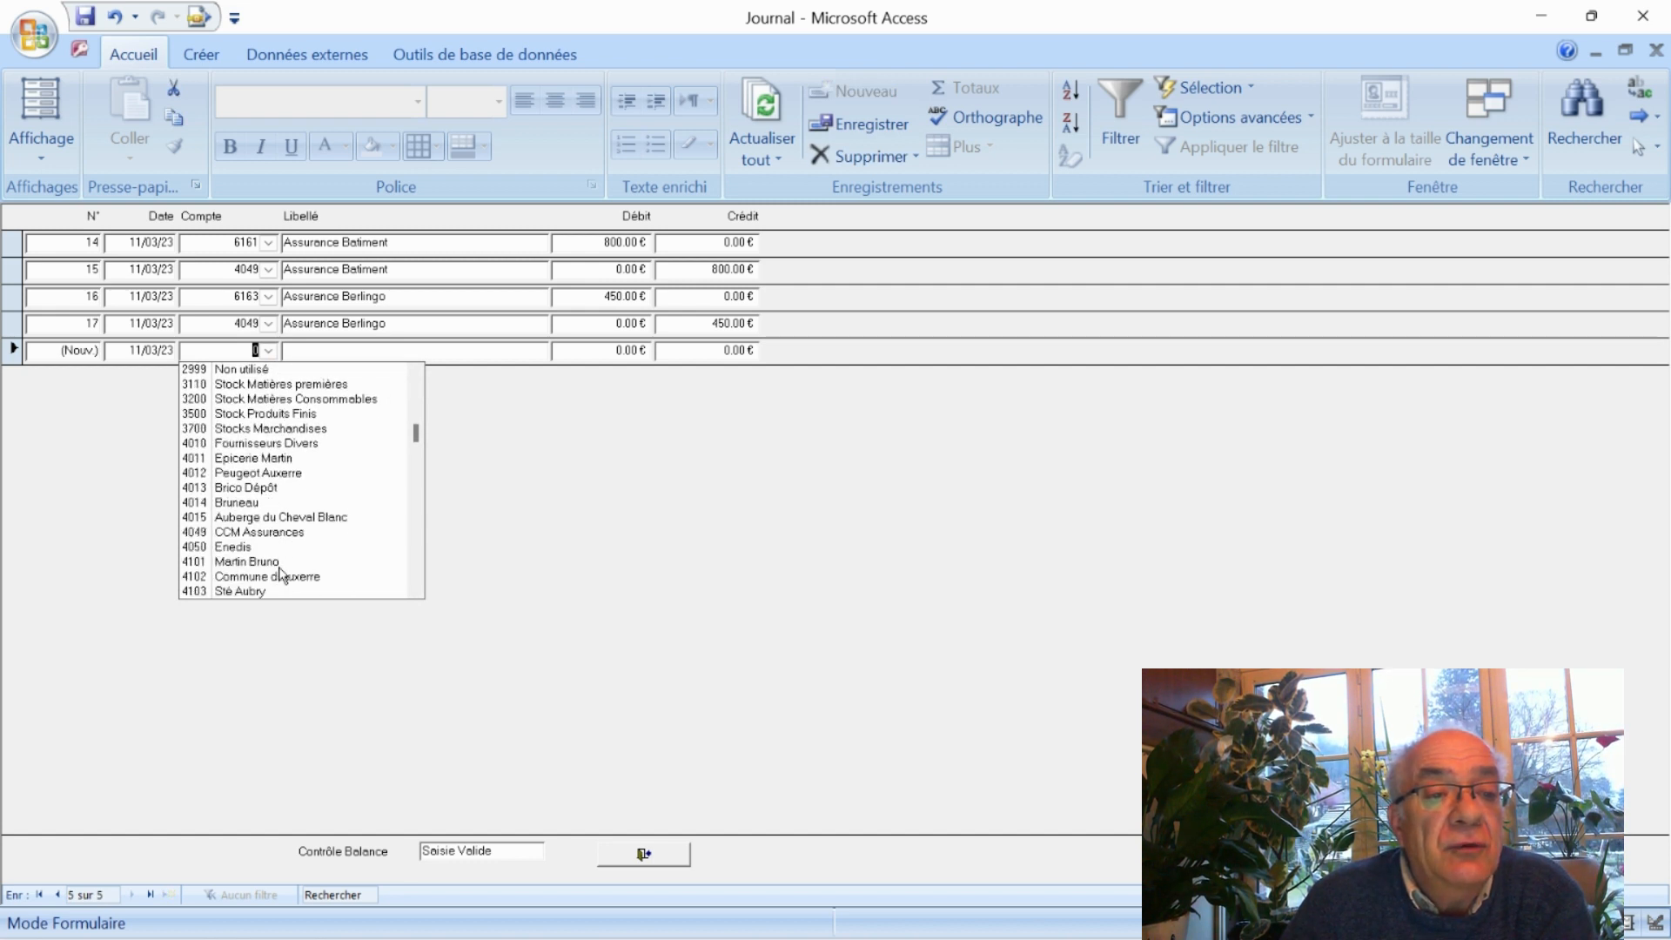
pyautogui.scroll(-1, 280, 573)
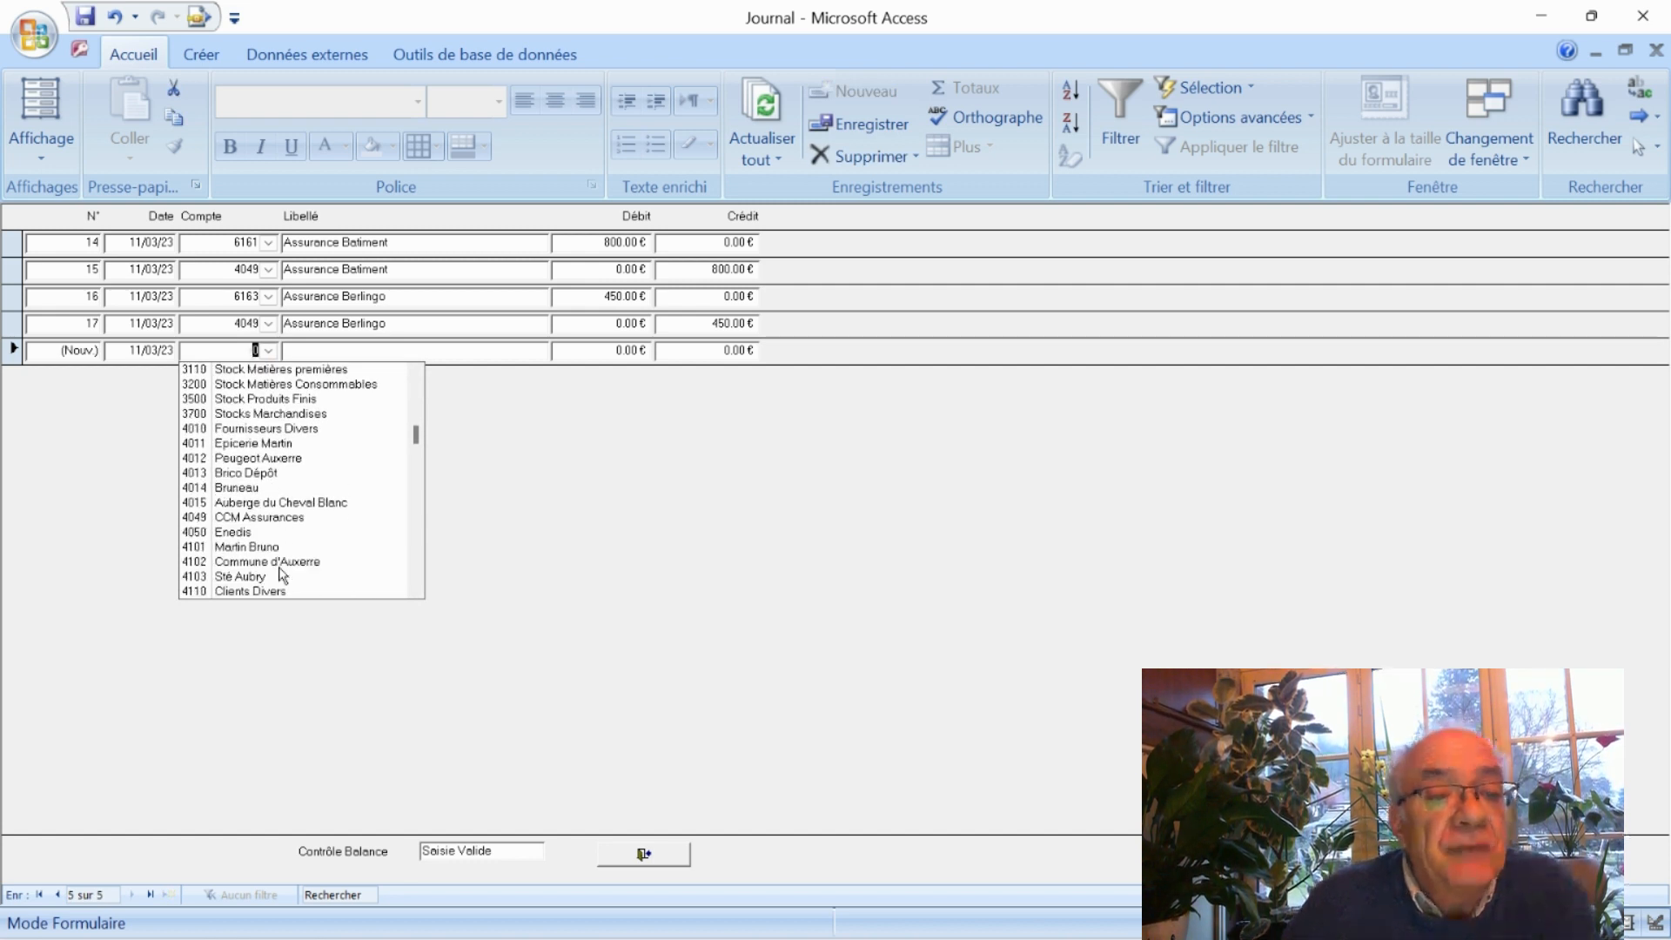
pyautogui.scroll(-2, 296, 578)
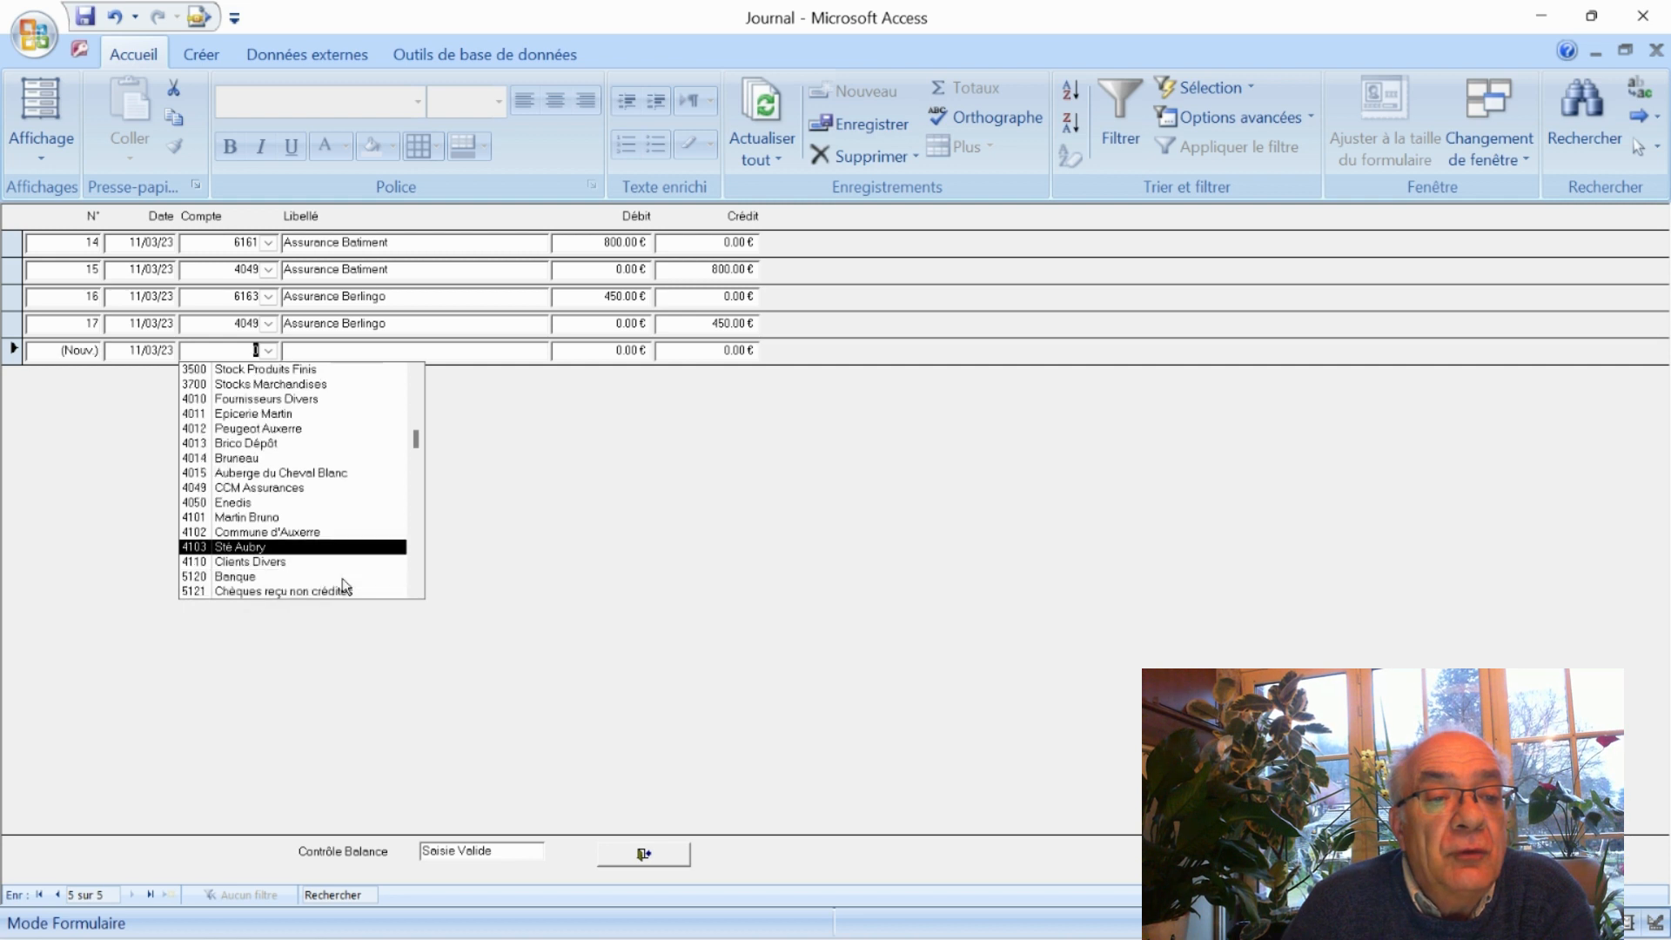
pyautogui.click(284, 520)
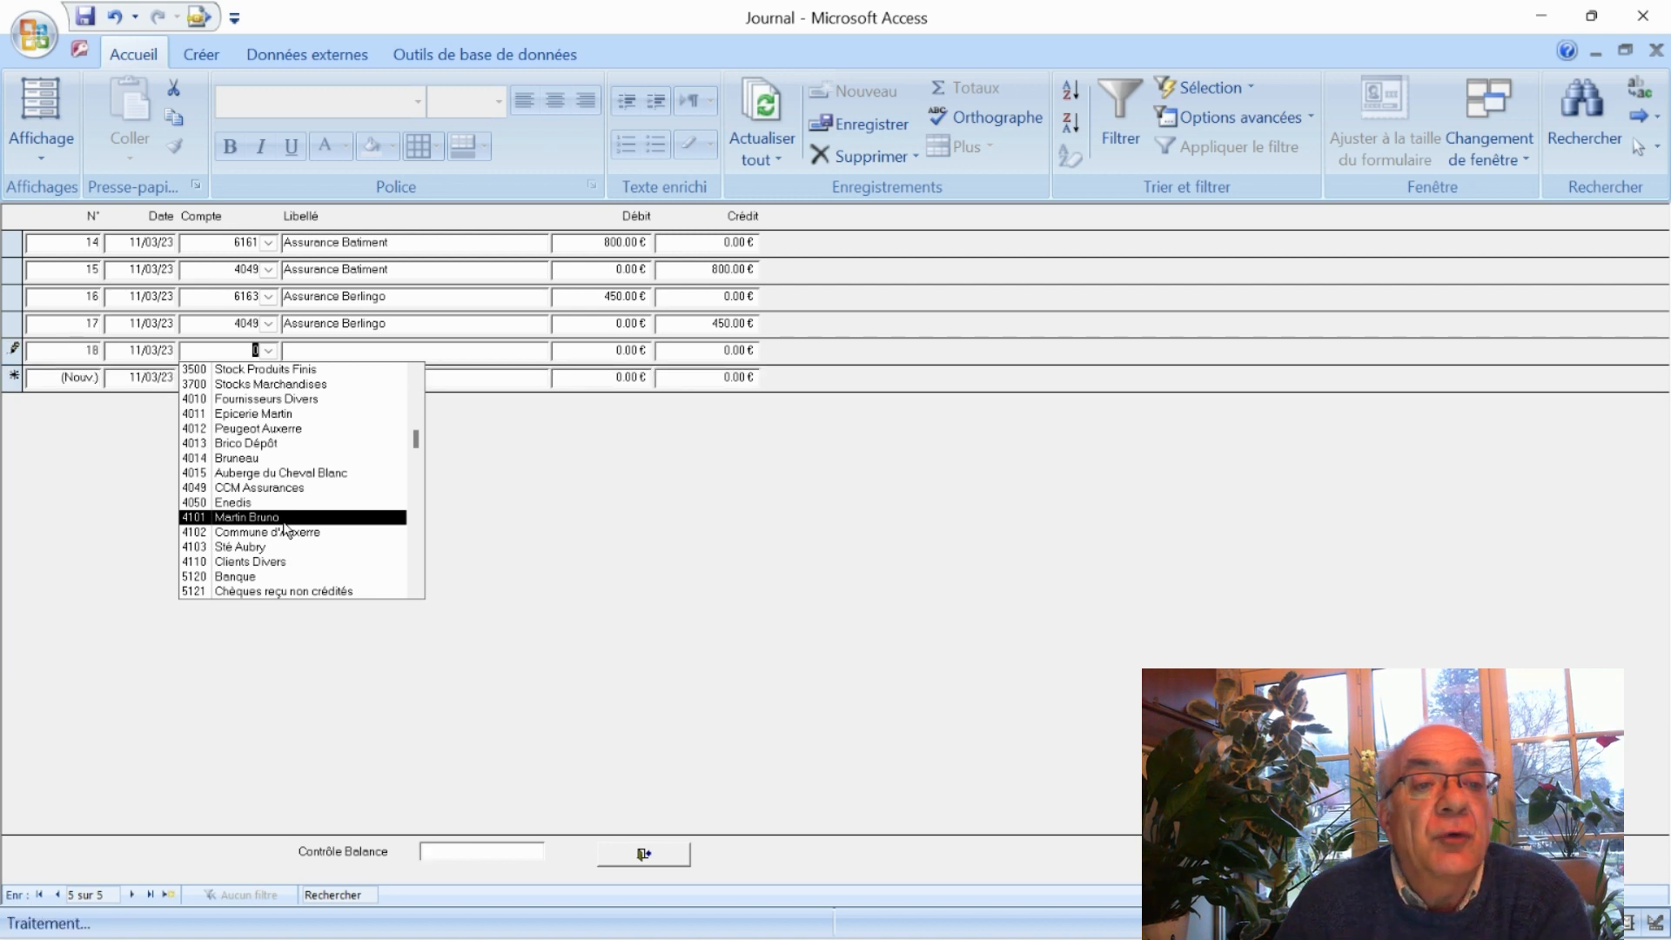
pyautogui.click(283, 520)
# Label the 4101 journal line "prestation de Service F001 - 11/03"
pyautogui.click(358, 351)
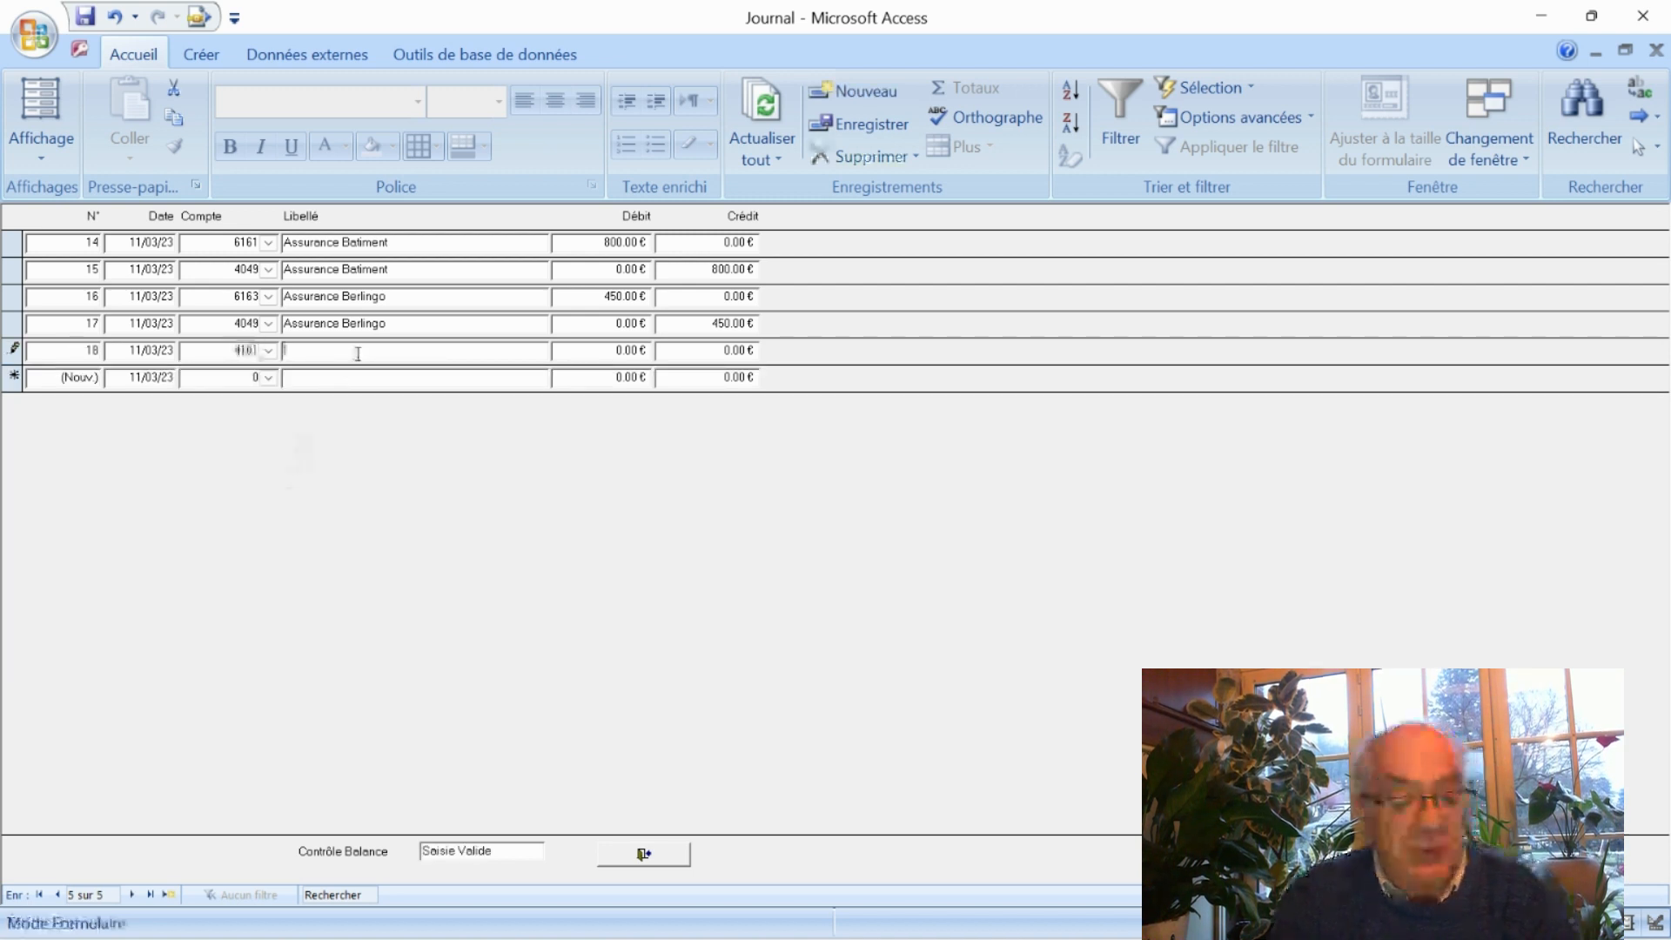
pyautogui.write('presta')
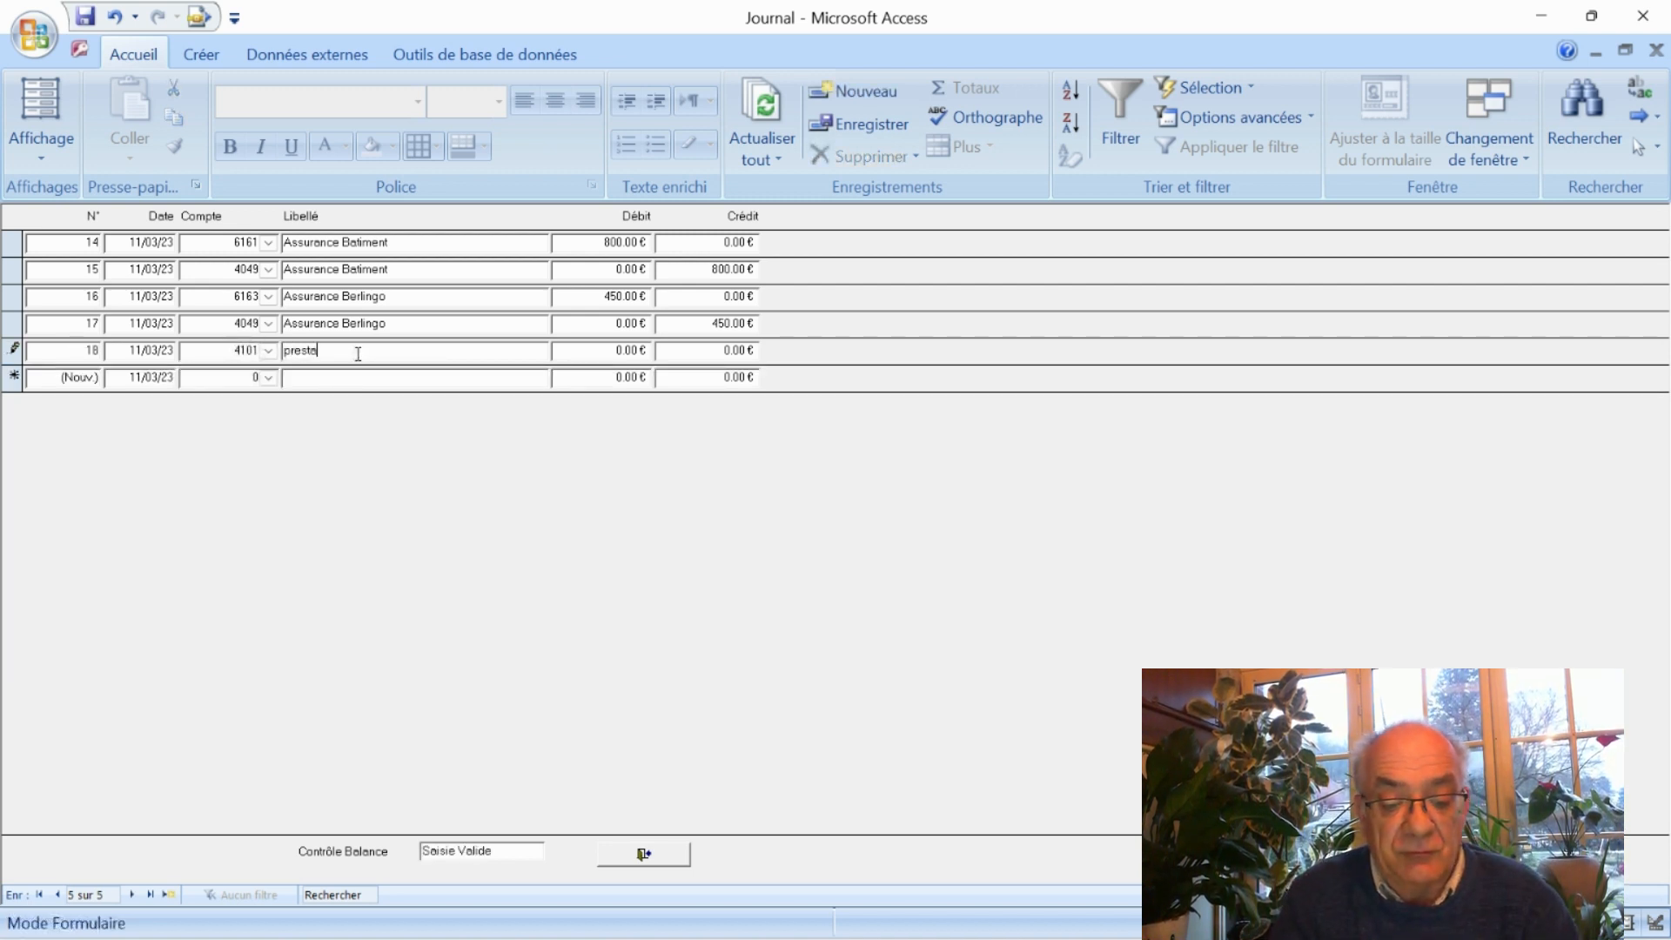
pyautogui.write('tio')
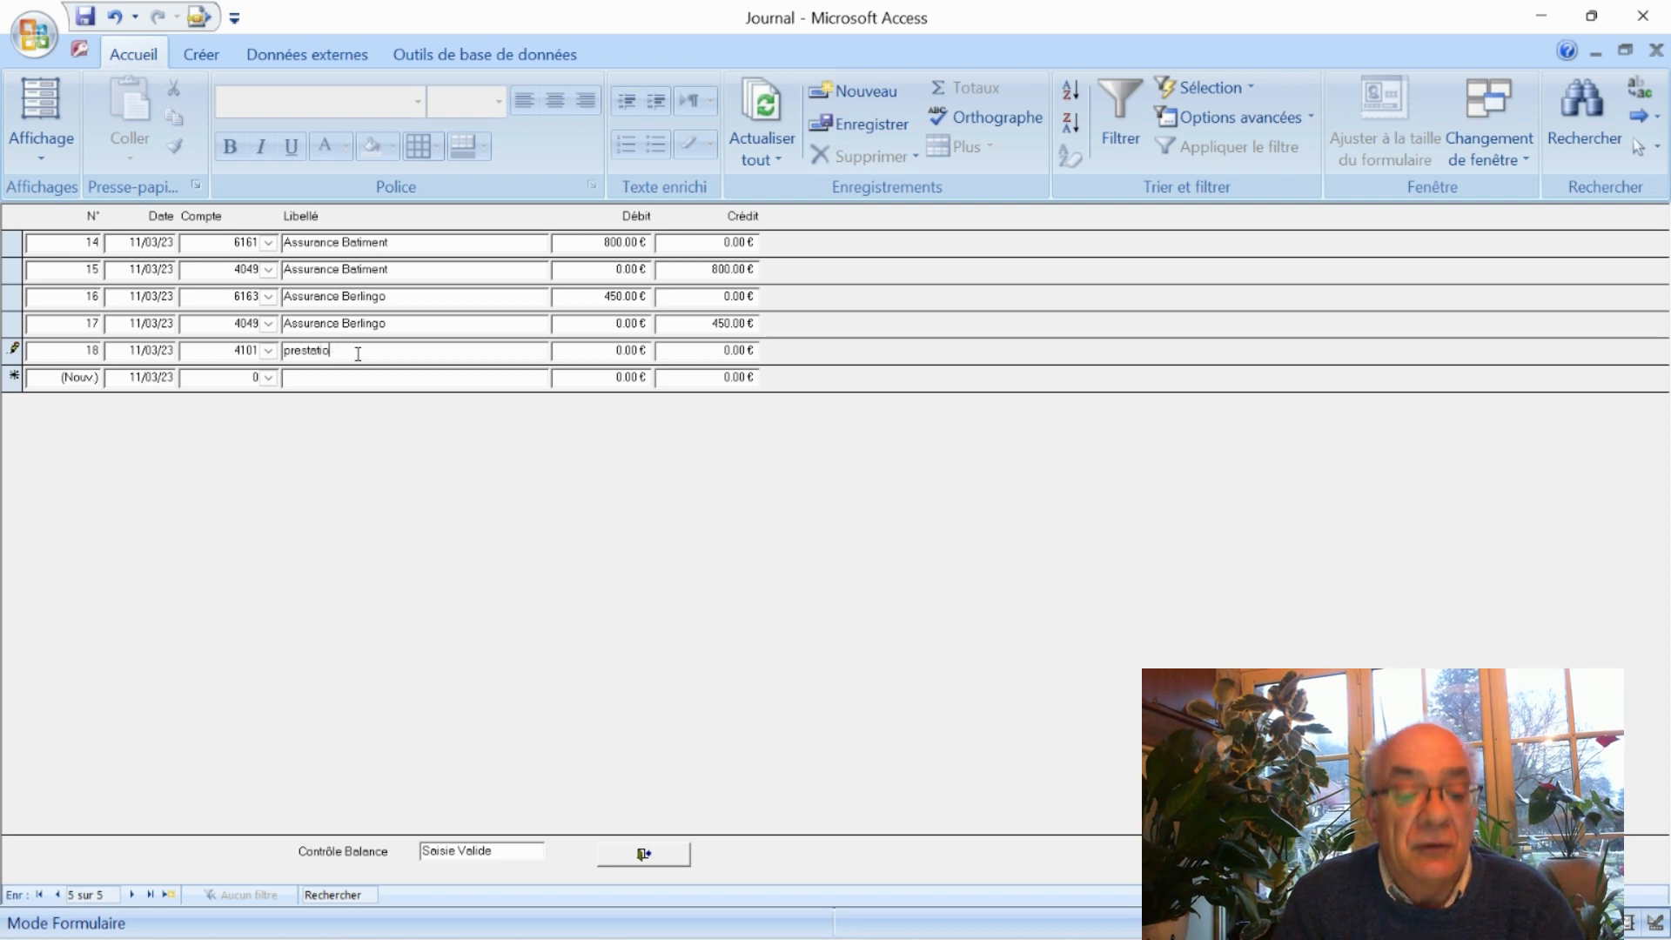
pyautogui.write('b de ')
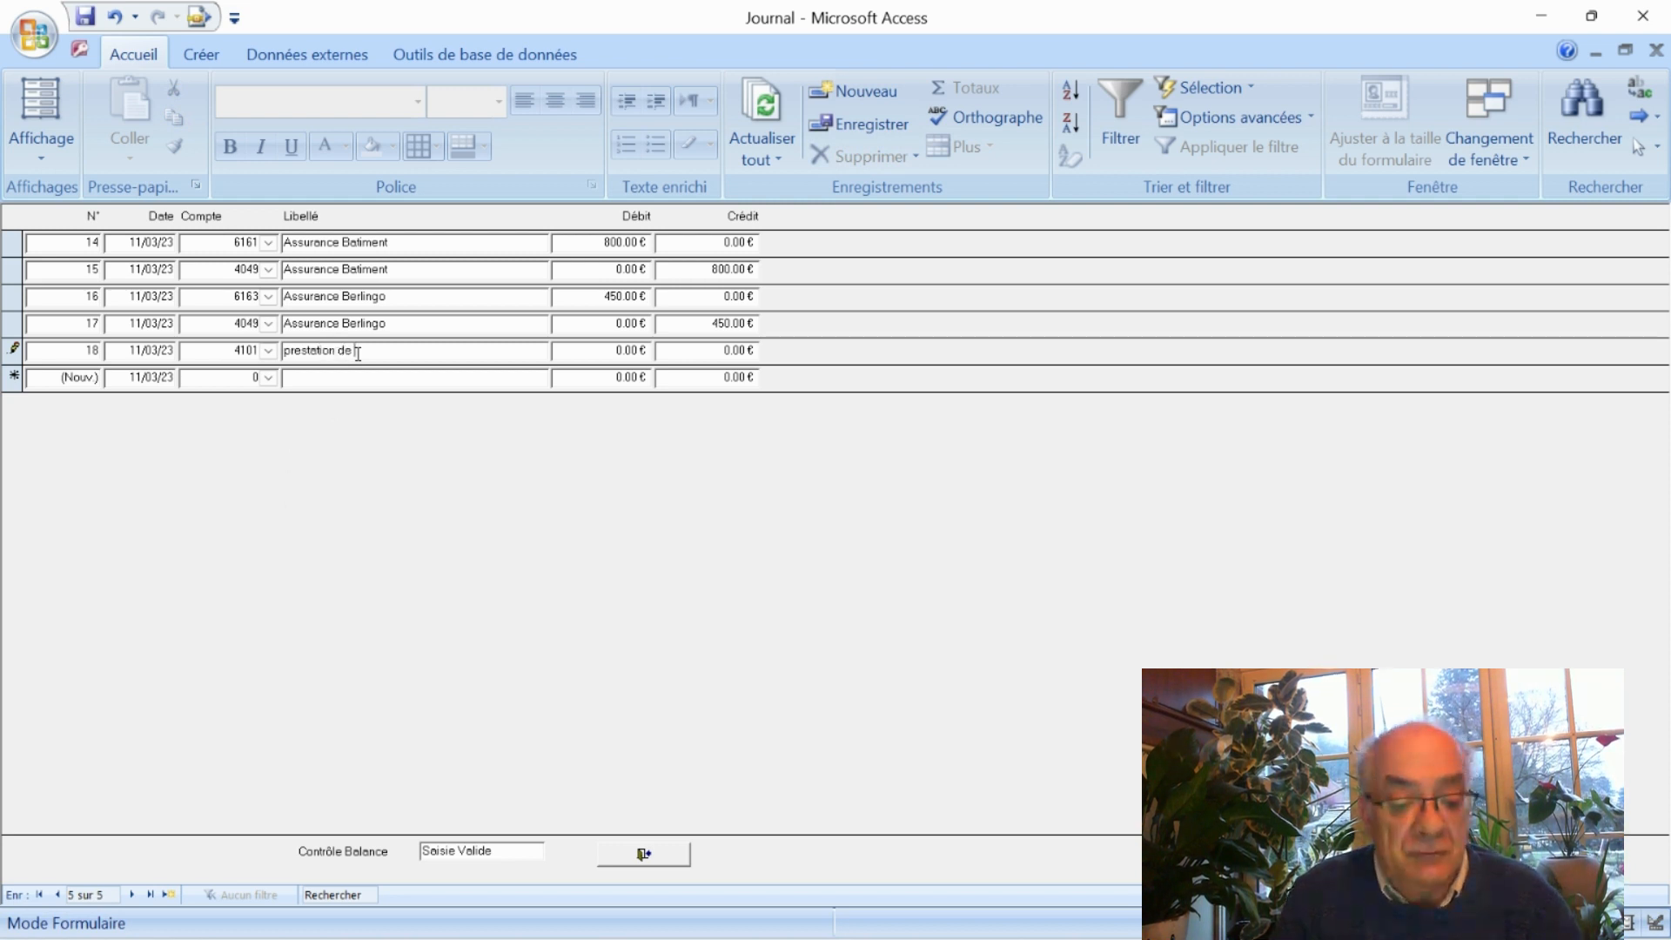
pyautogui.write('Service')
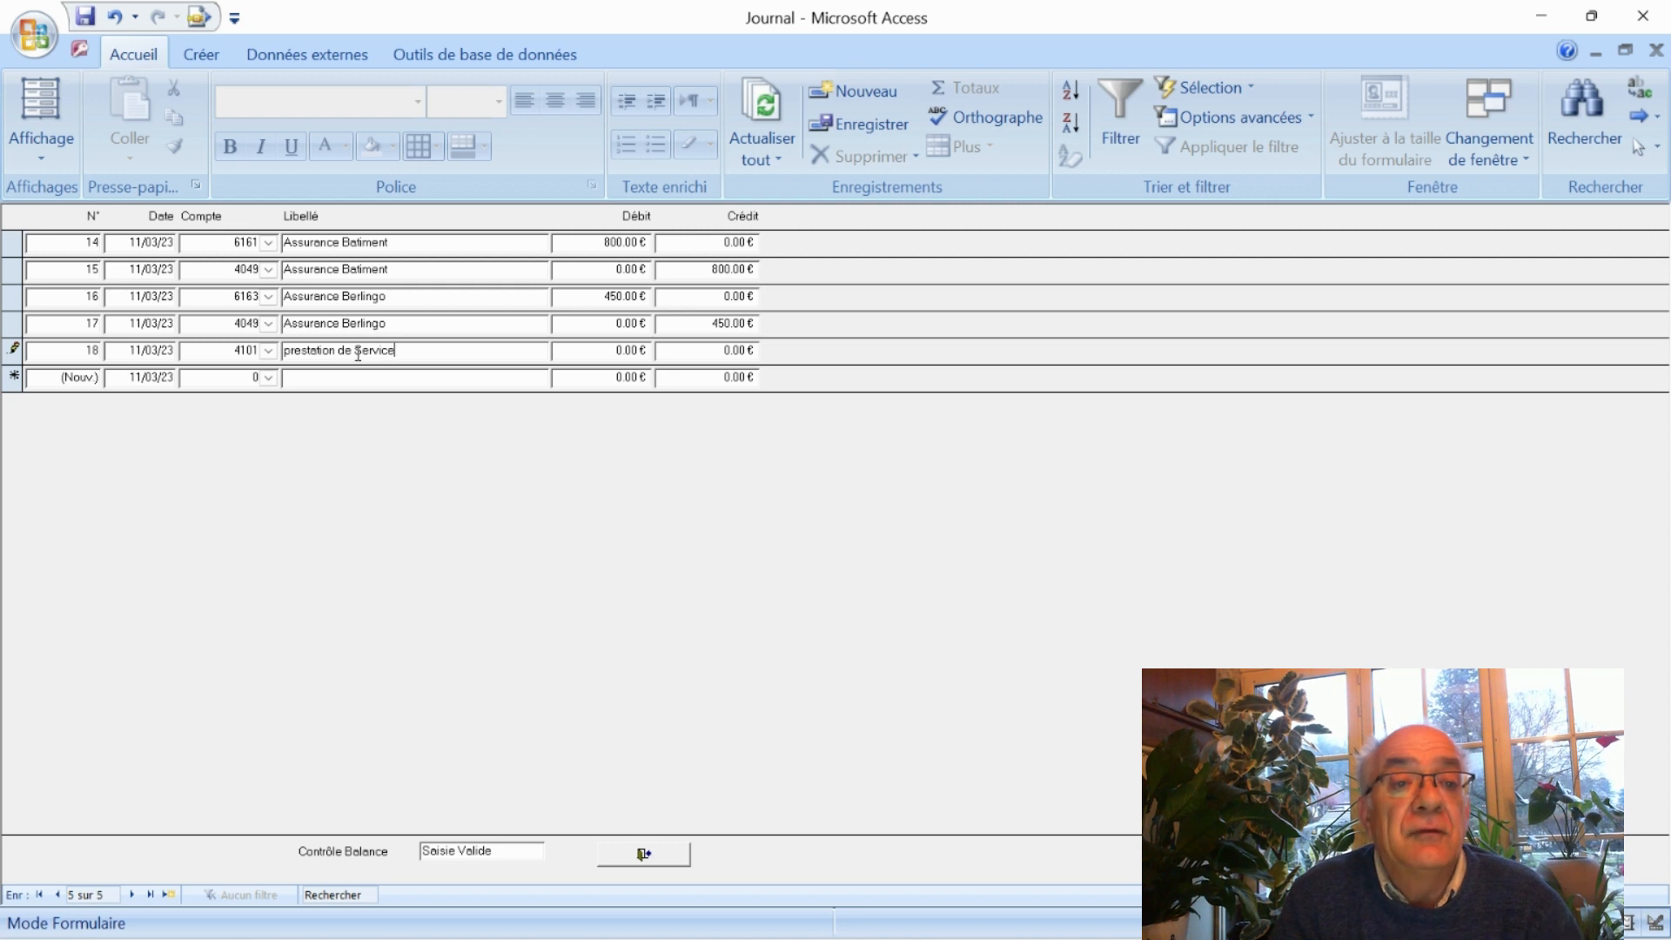
pyautogui.write(' Fo')
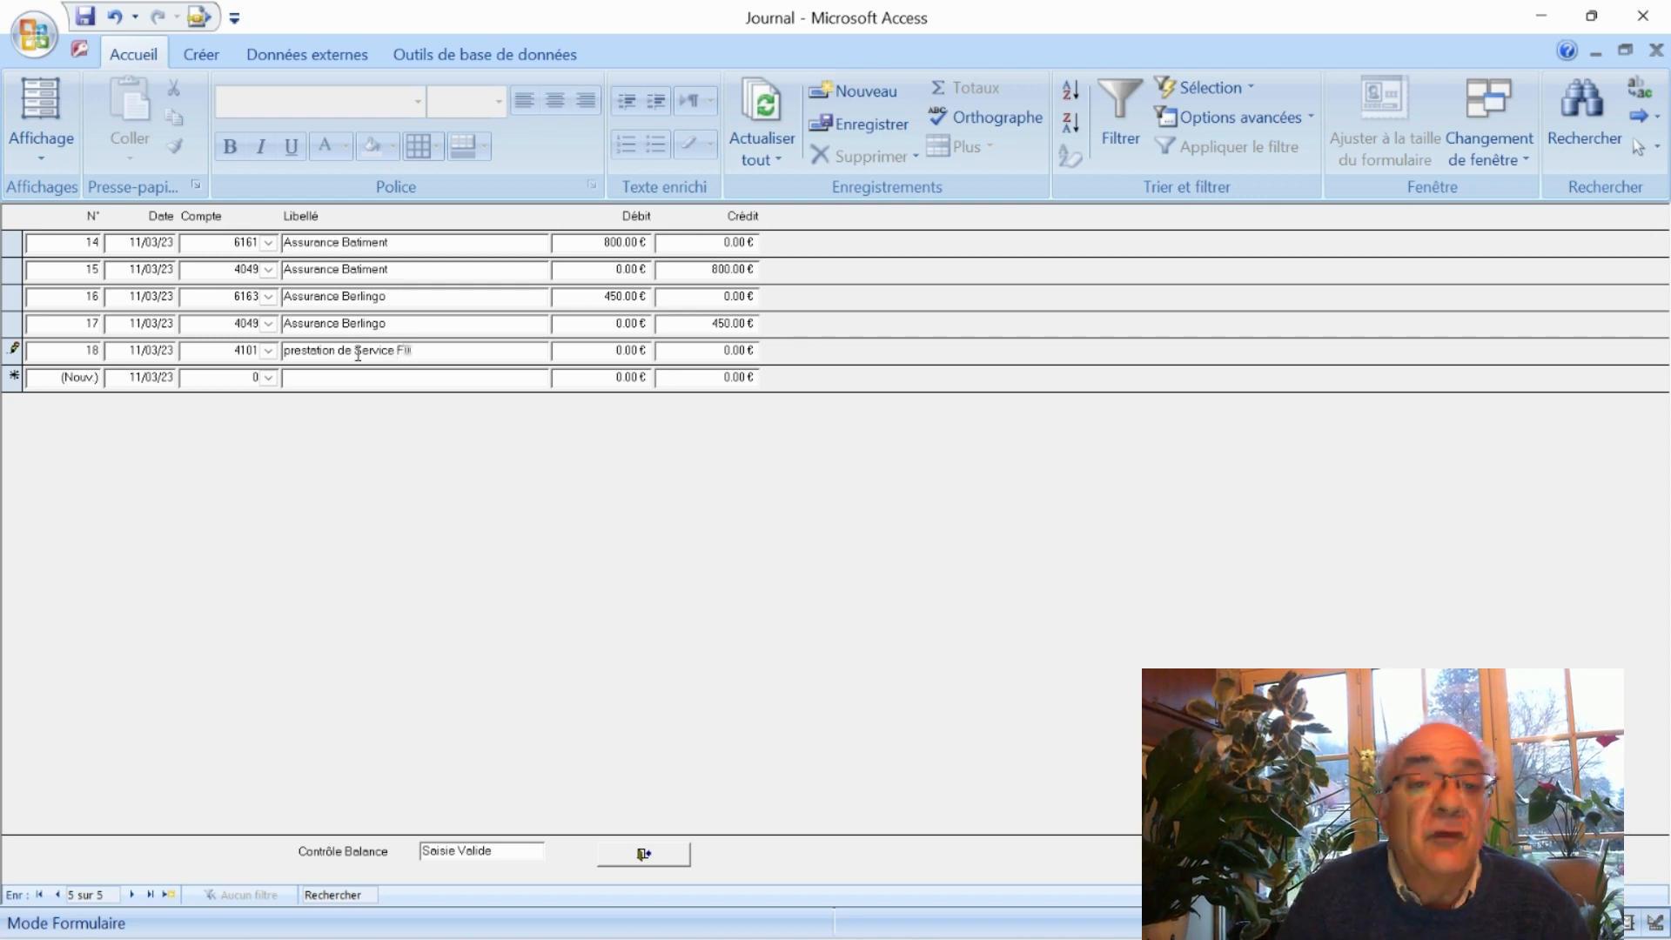
pyautogui.write('in')
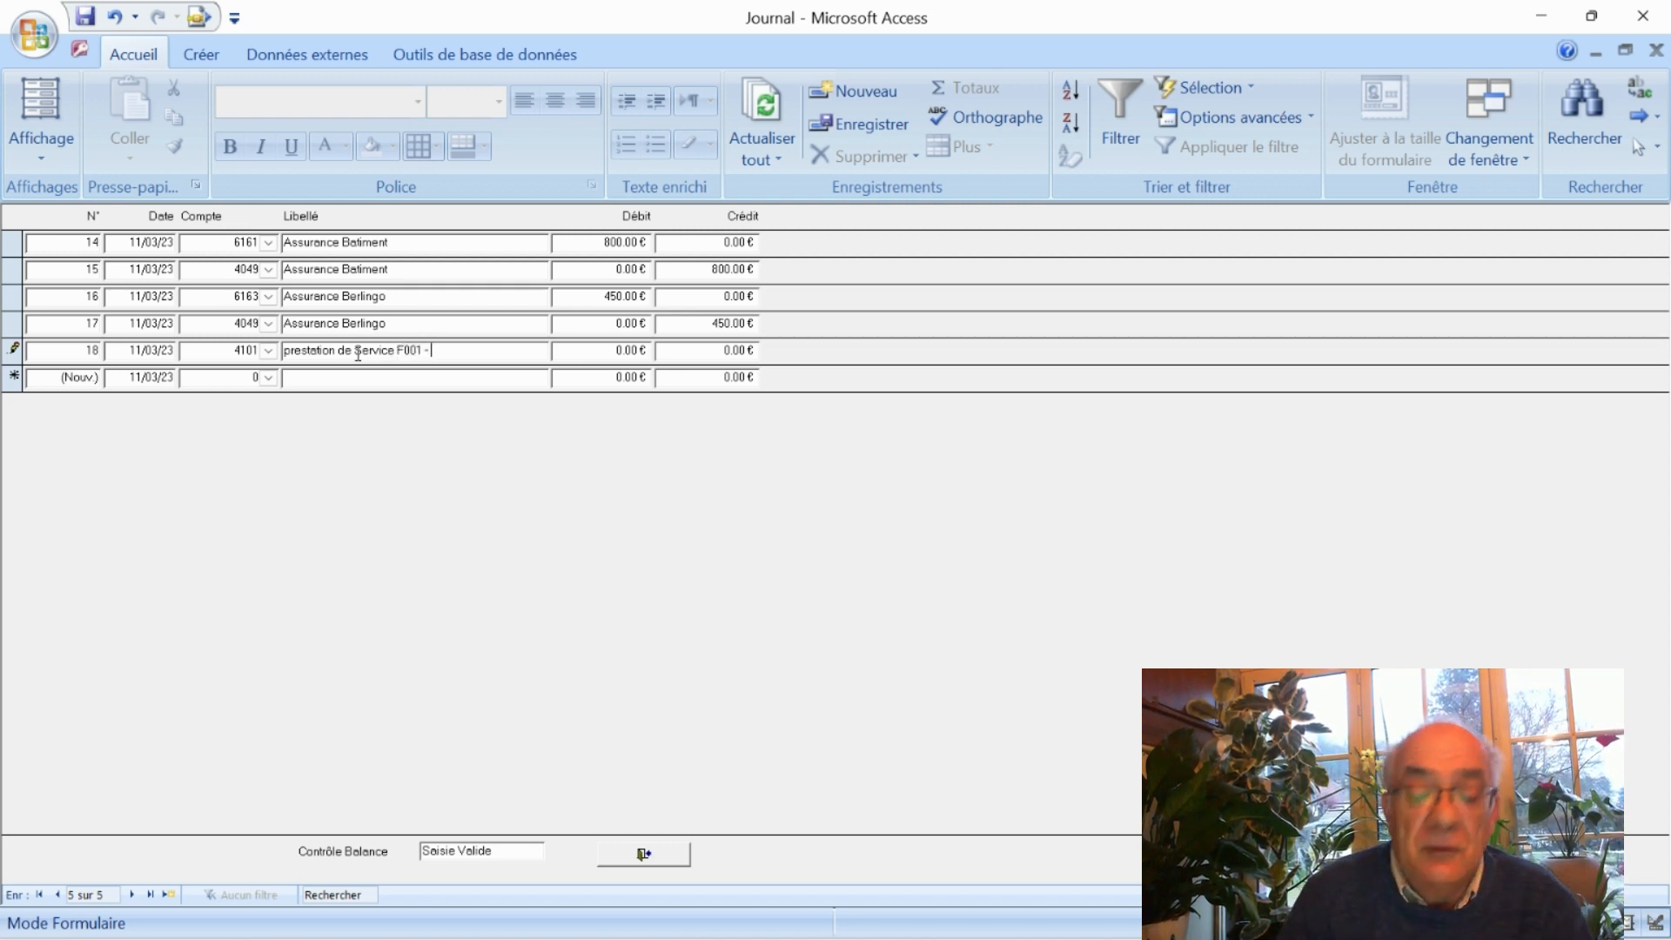
pyautogui.write(' - 11/03')
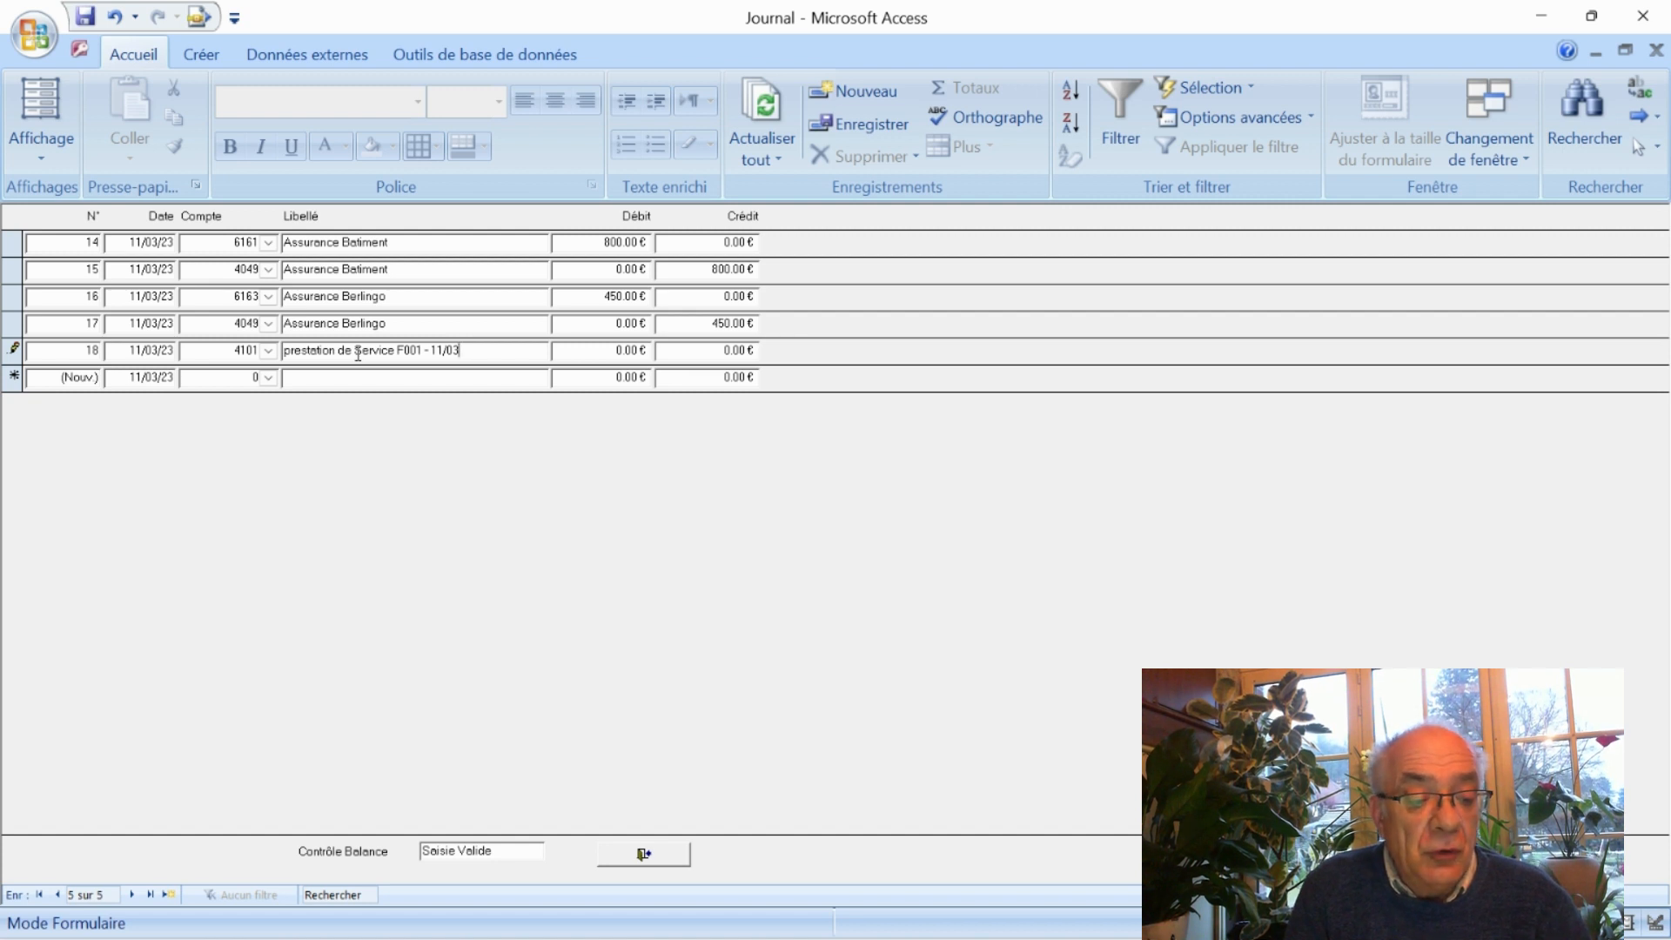
# Enter a debit of 2 000 € on the 4101 journal line and save it
pyautogui.press('Tab')
pyautogui.write('20')
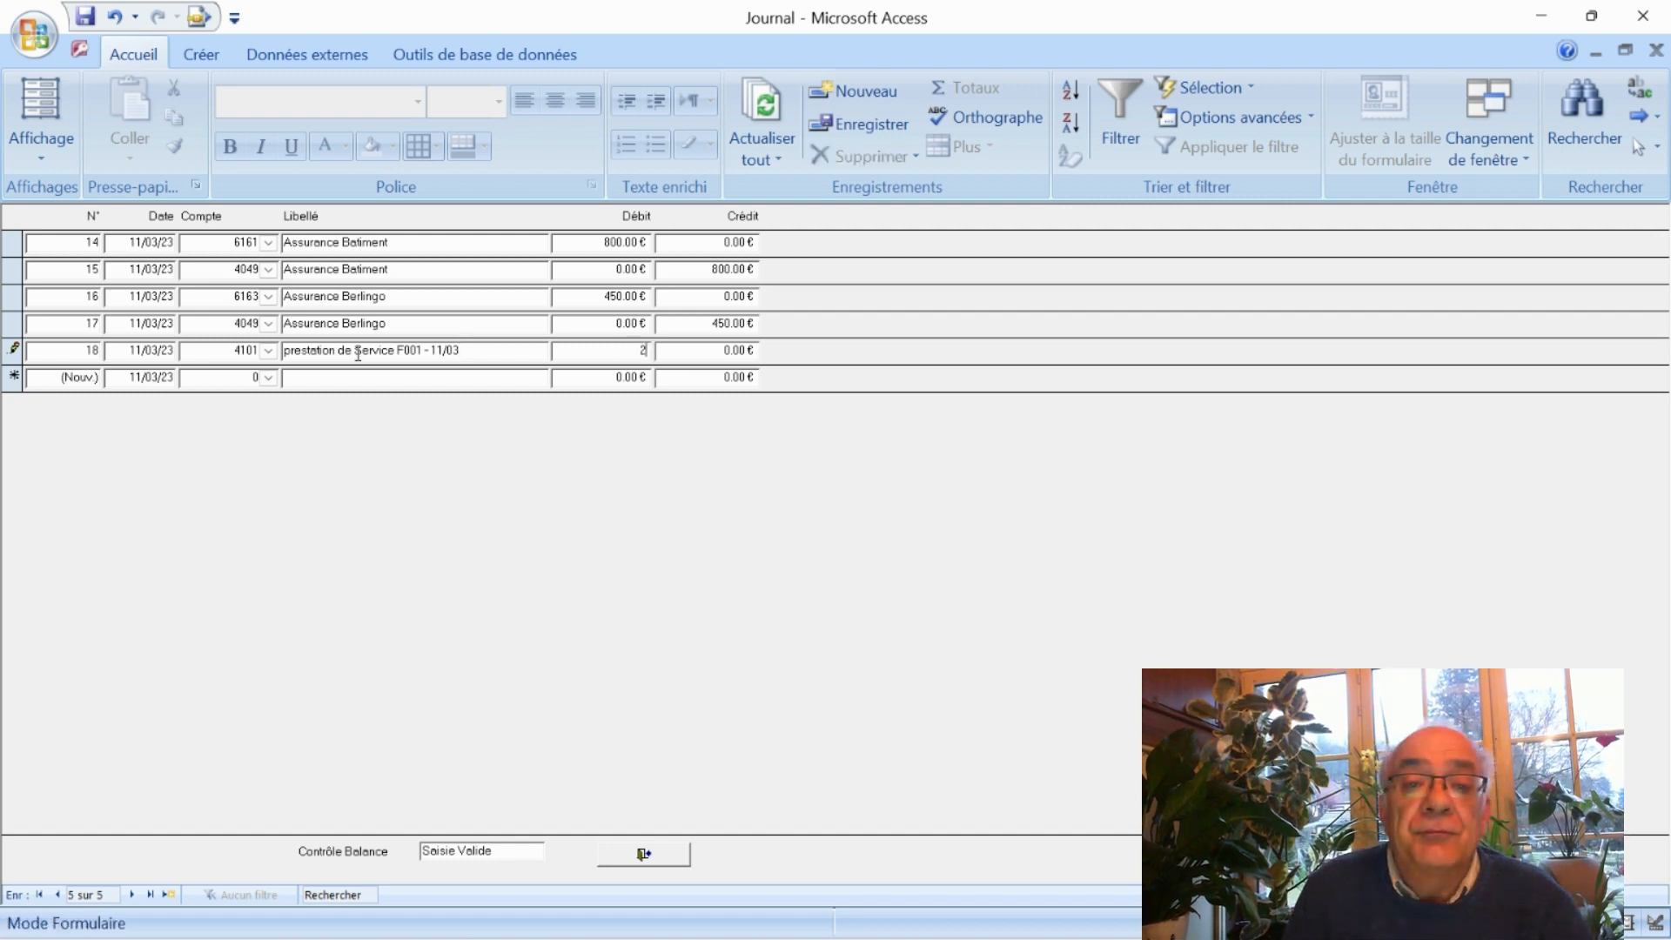
pyautogui.press('Tab')
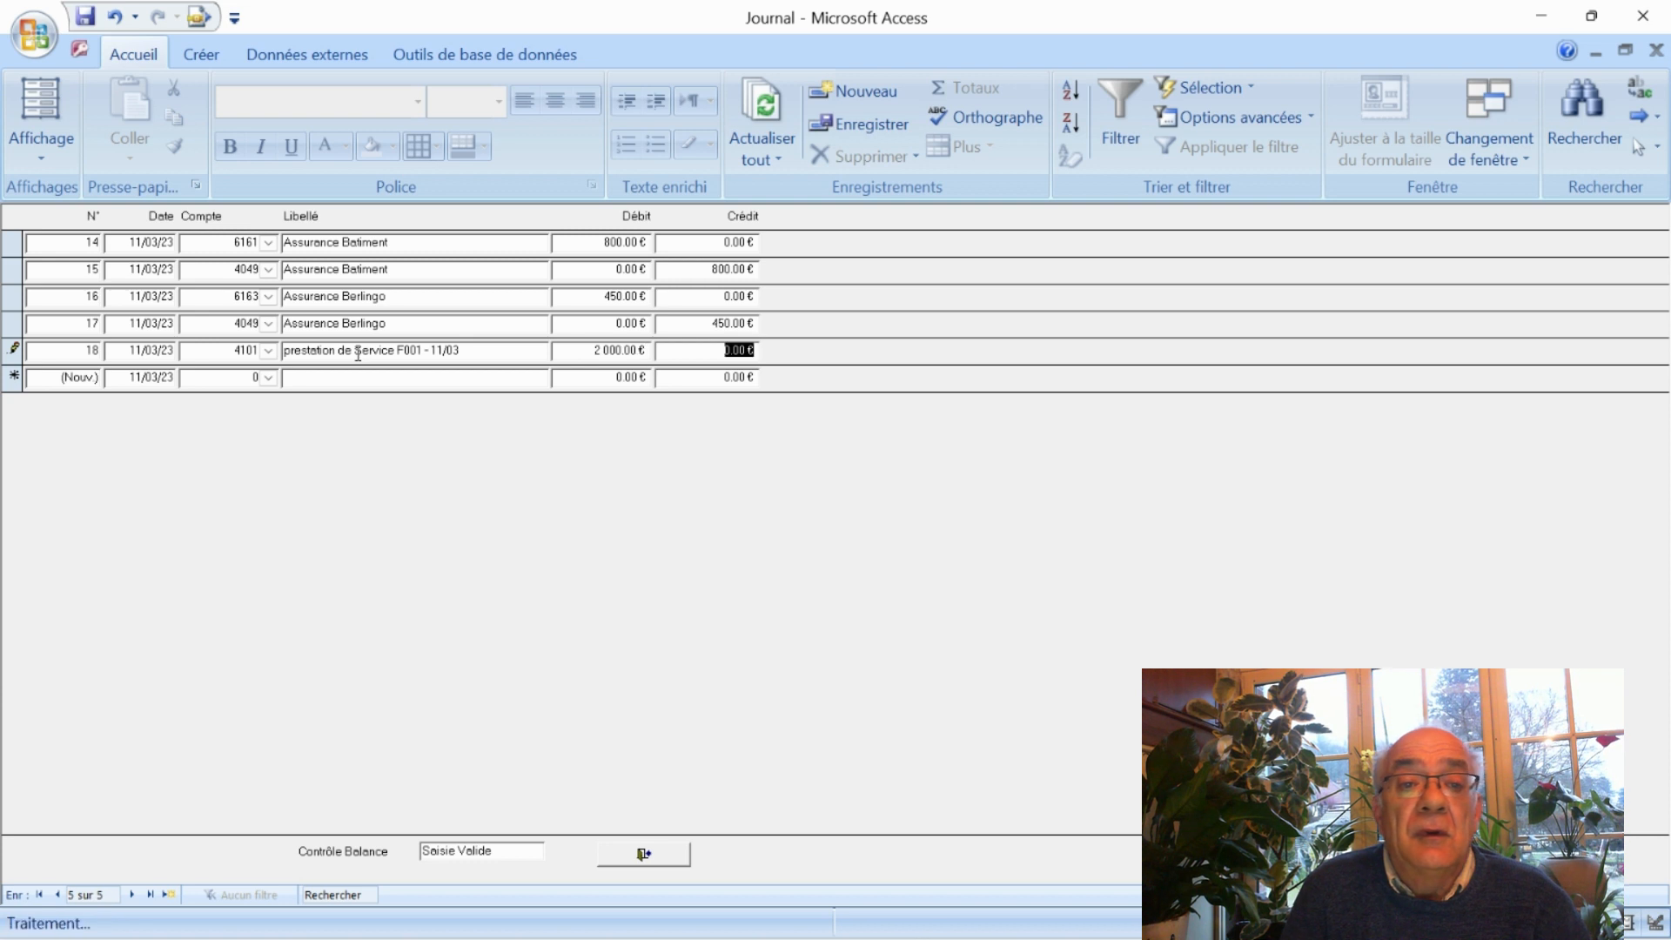
pyautogui.press('Tab')
pyautogui.press('Tab')
pyautogui.press('Tab')
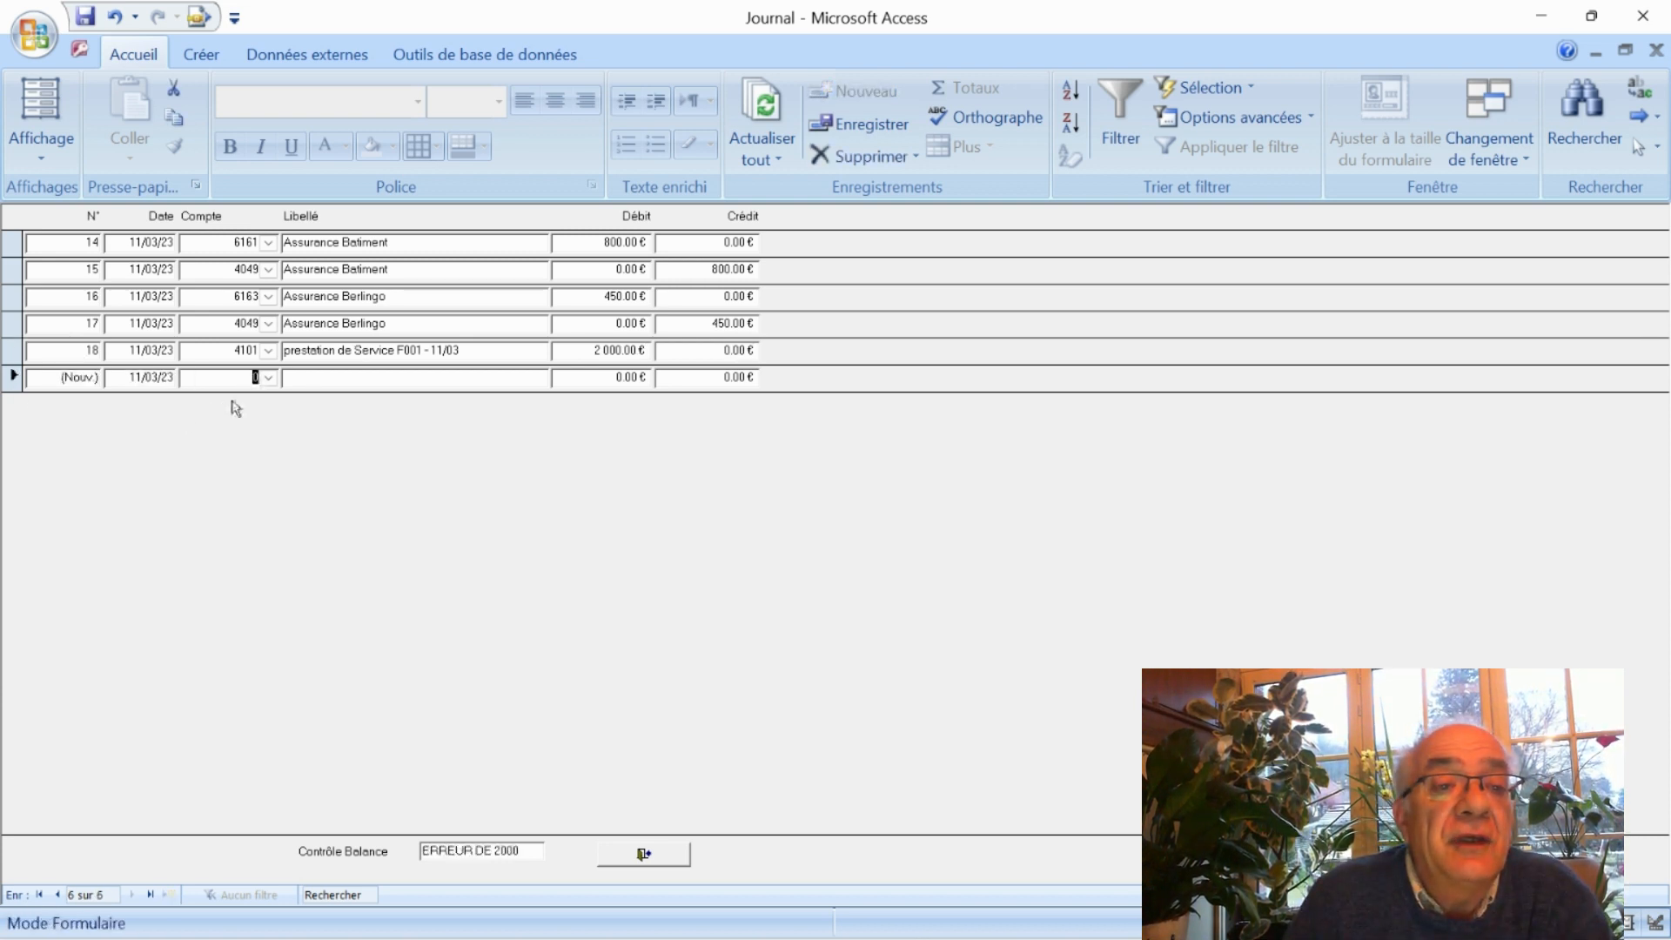
# Assign the next journal line to account 7060, Prestations de Service
pyautogui.click(269, 378)
pyautogui.scroll(-2, 253, 496)
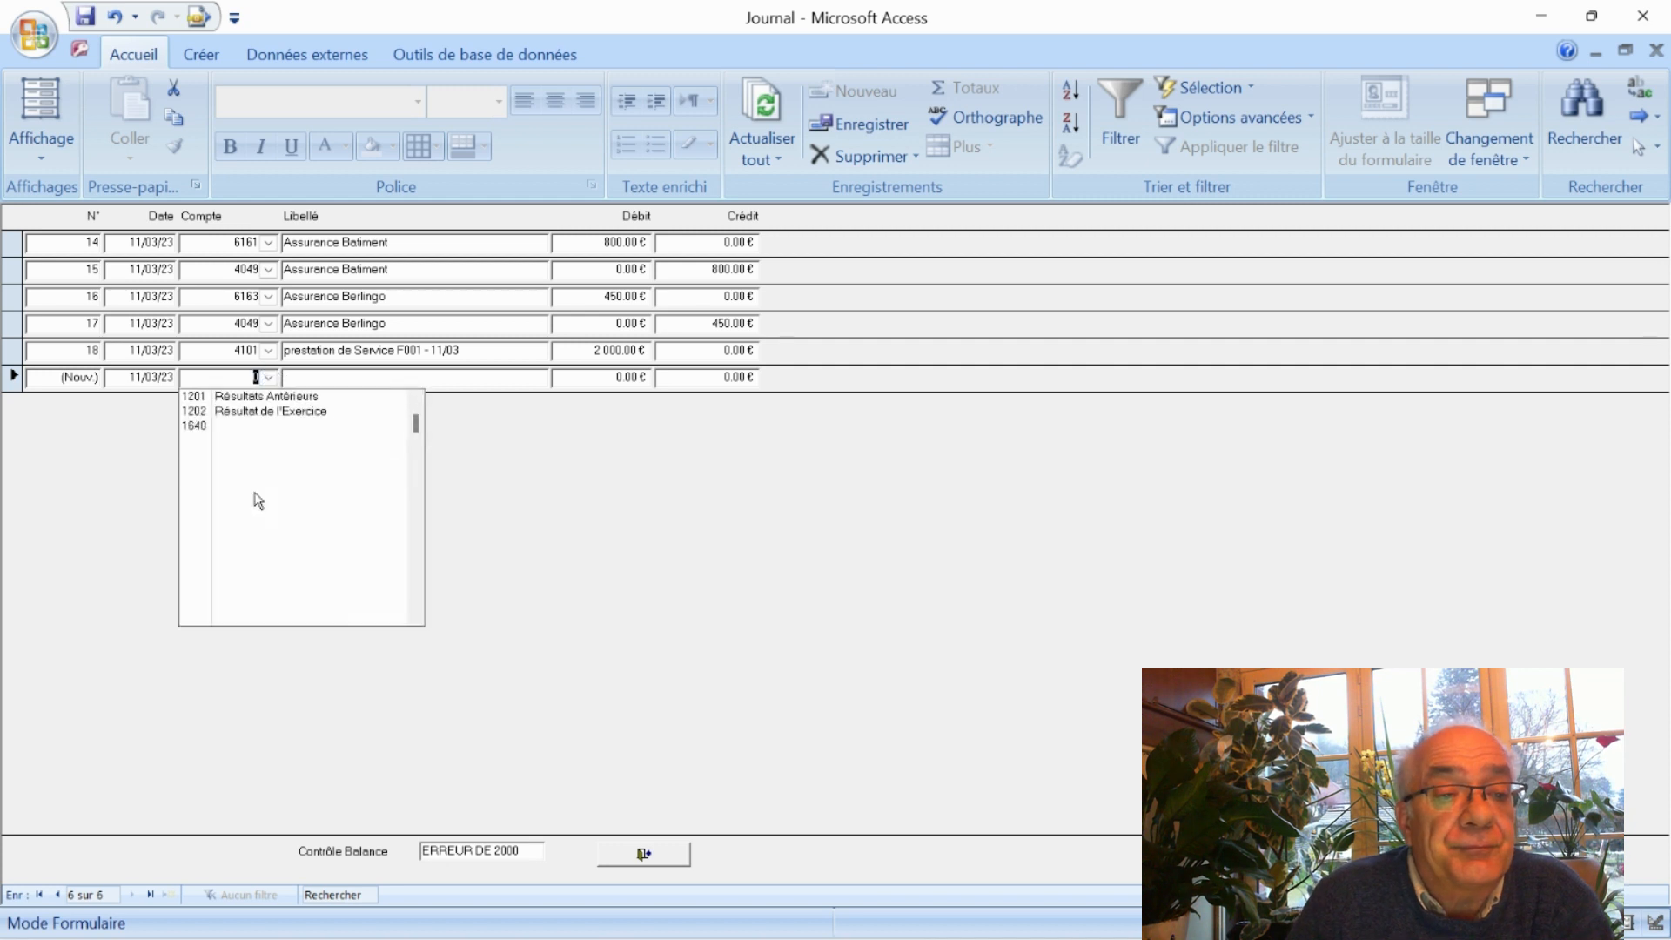
pyautogui.write('7060')
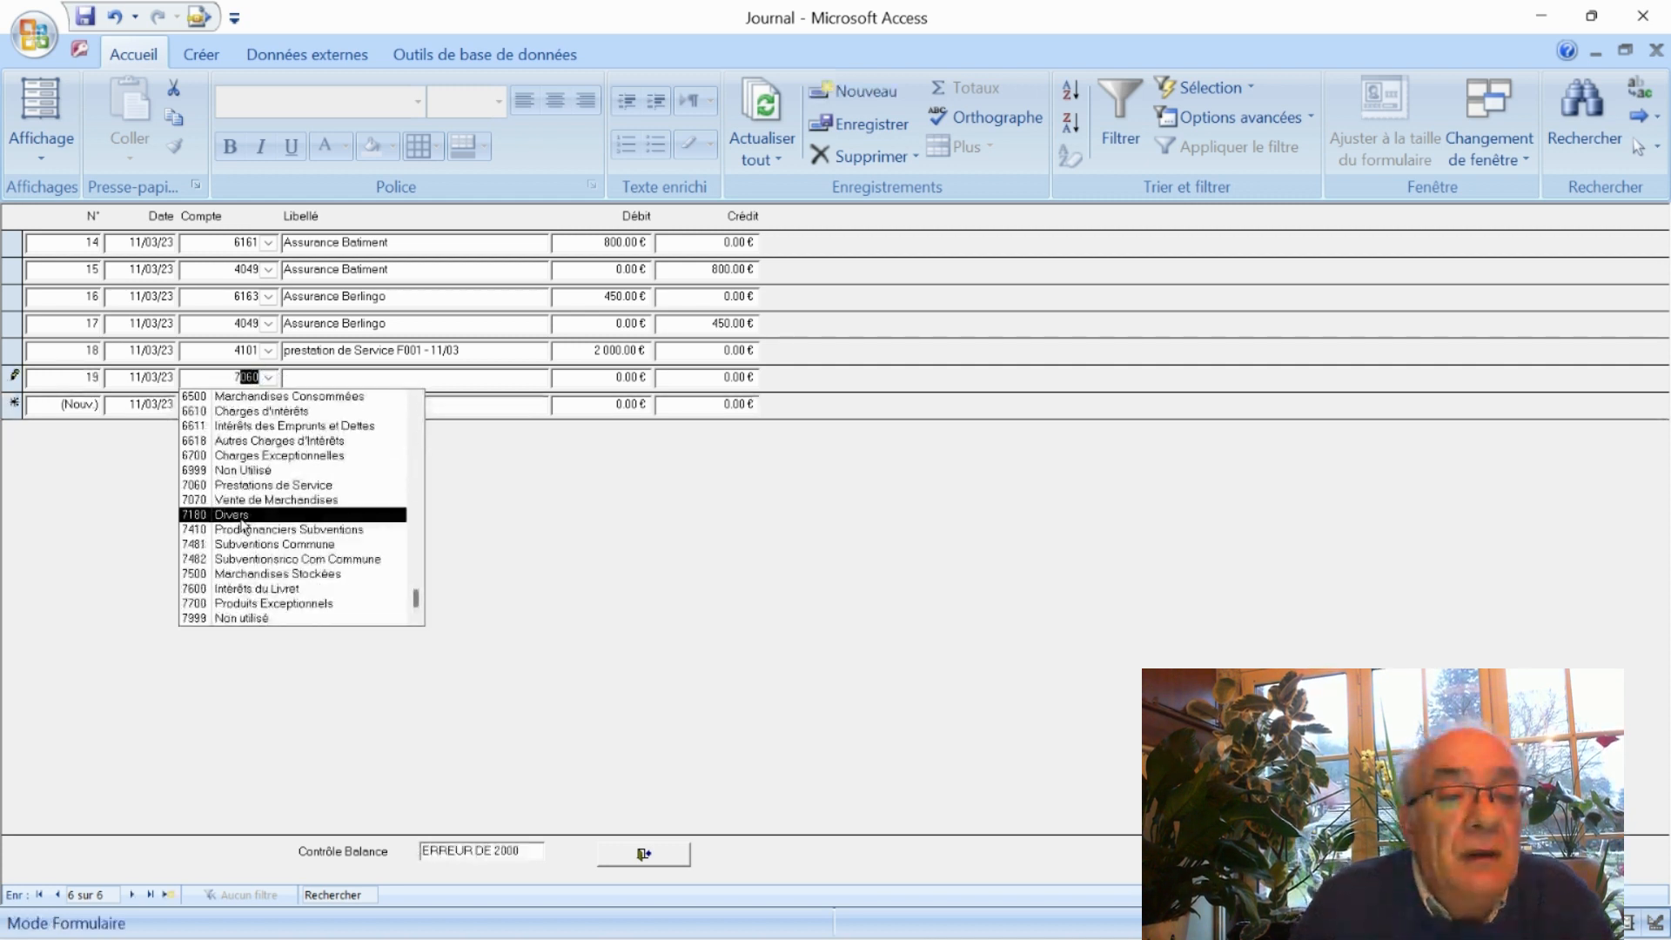
pyautogui.click(274, 486)
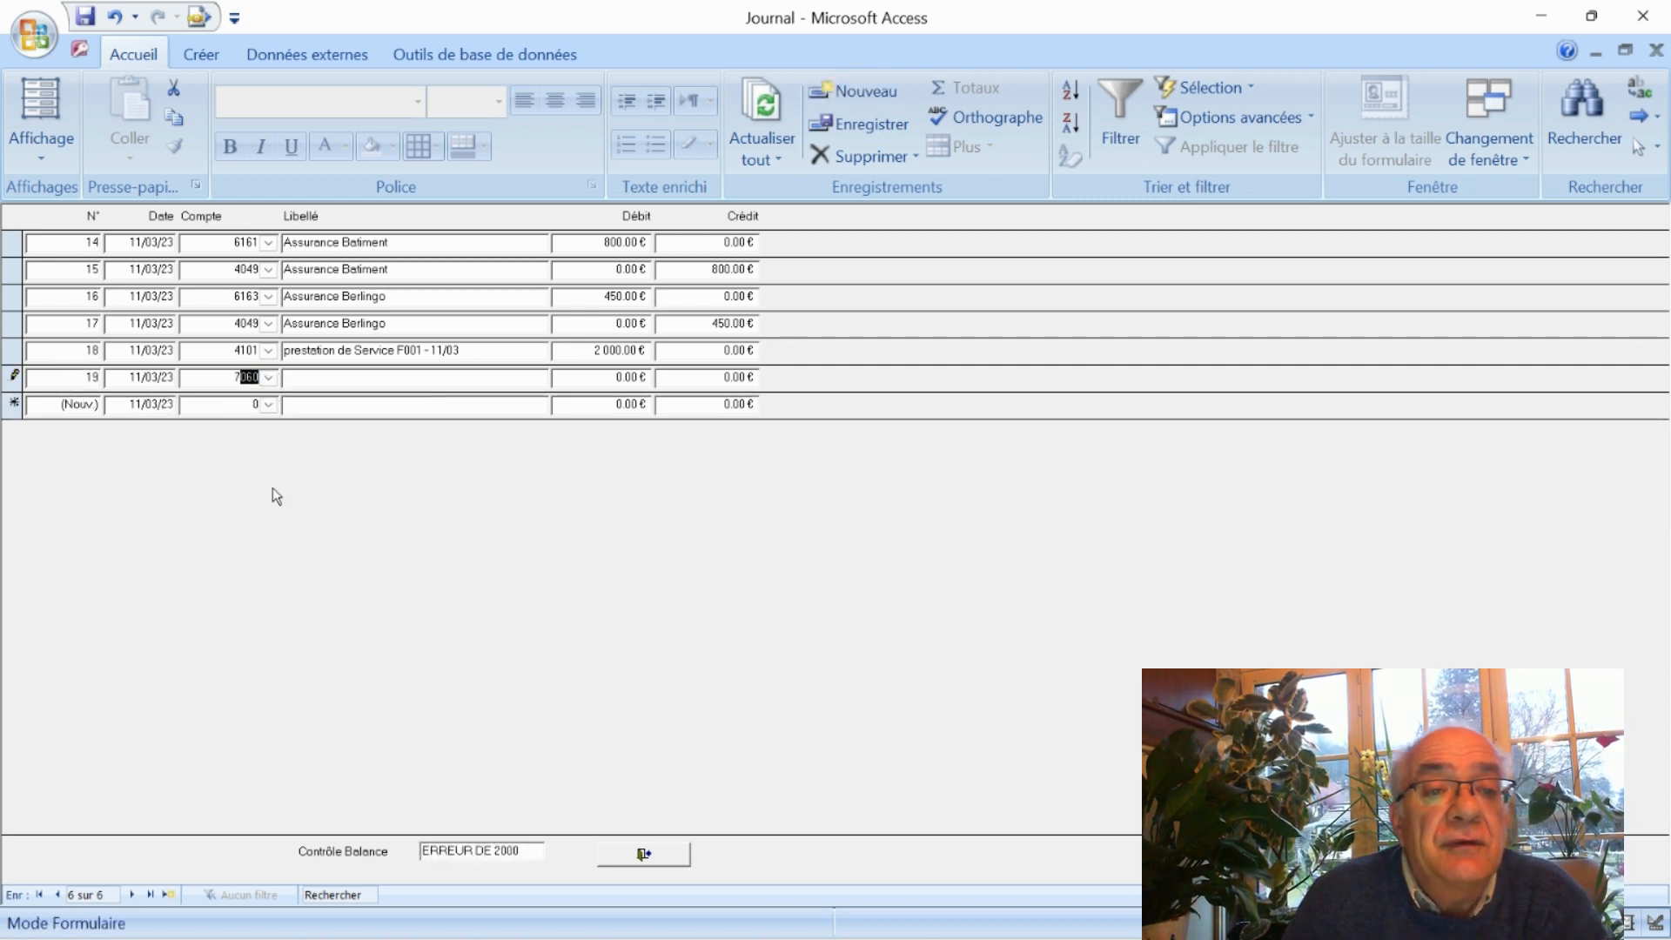
# Label the 7060 journal line "Fac 001-11-03"
pyautogui.click(381, 376)
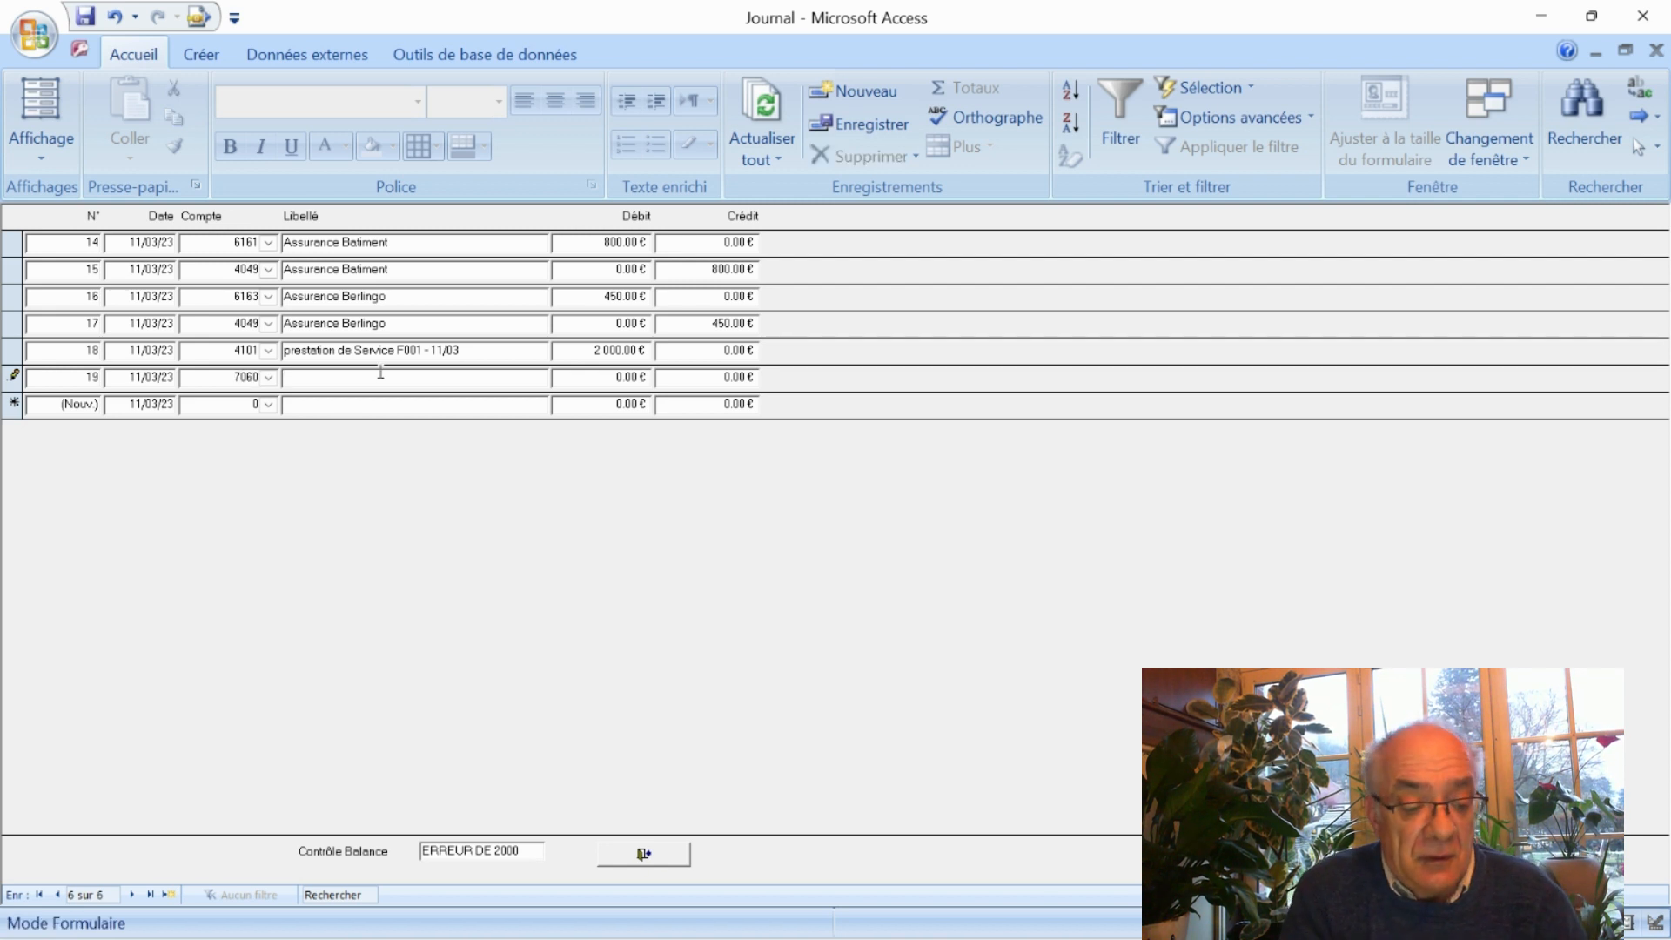
pyautogui.write('Fac')
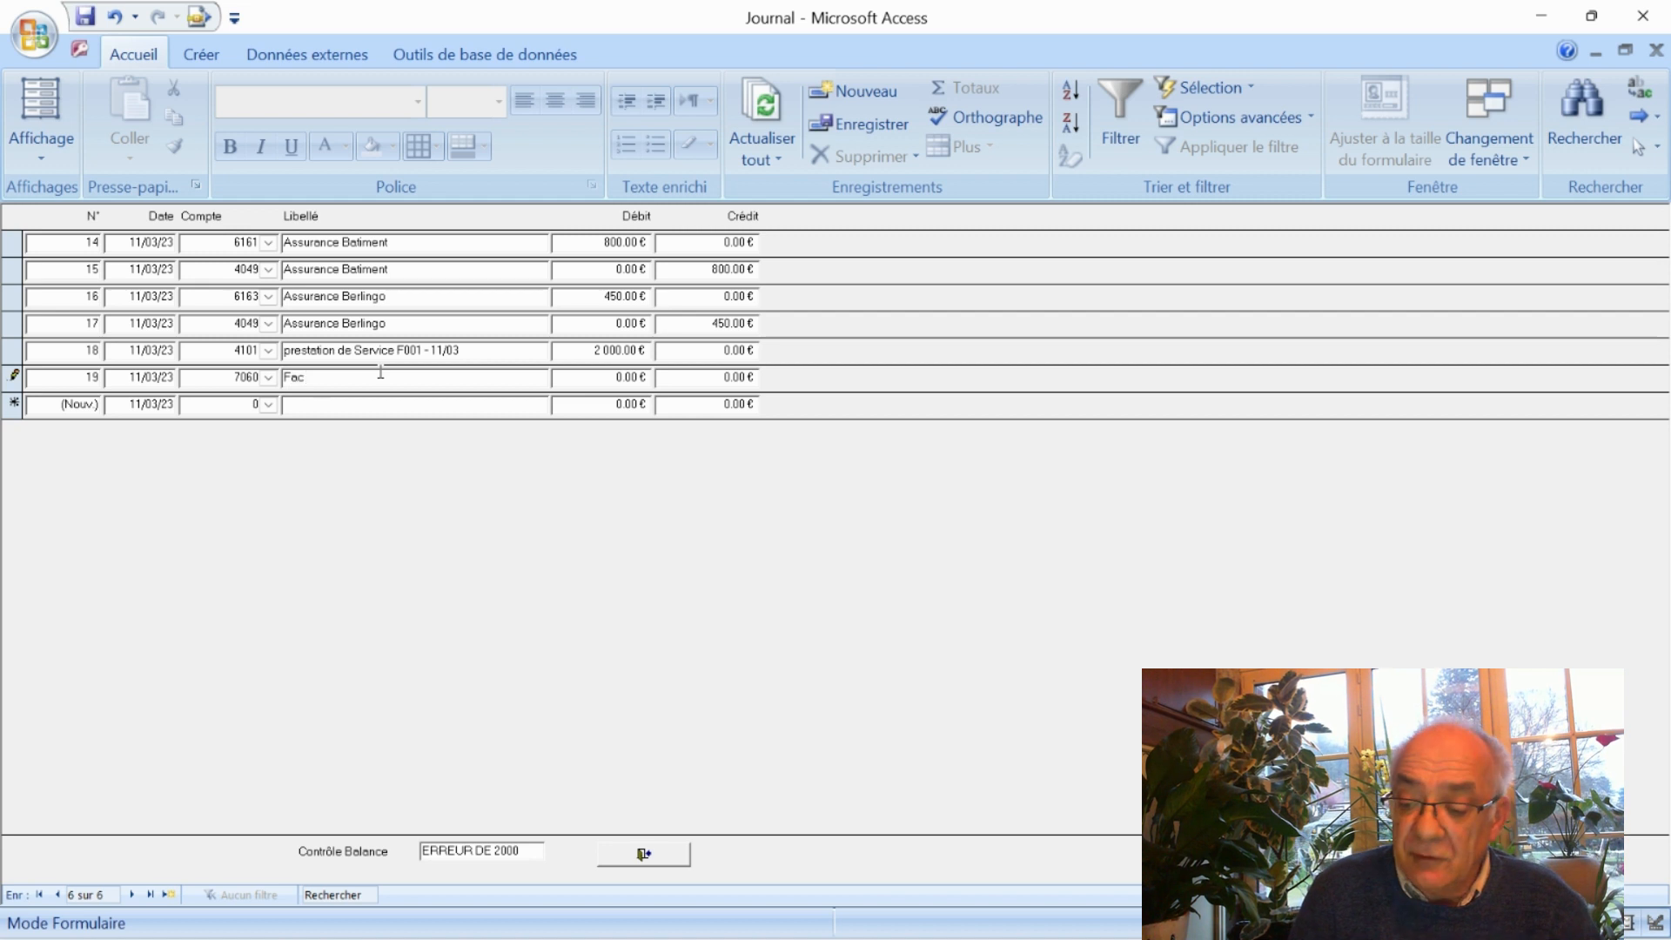
pyautogui.write(' 001-')
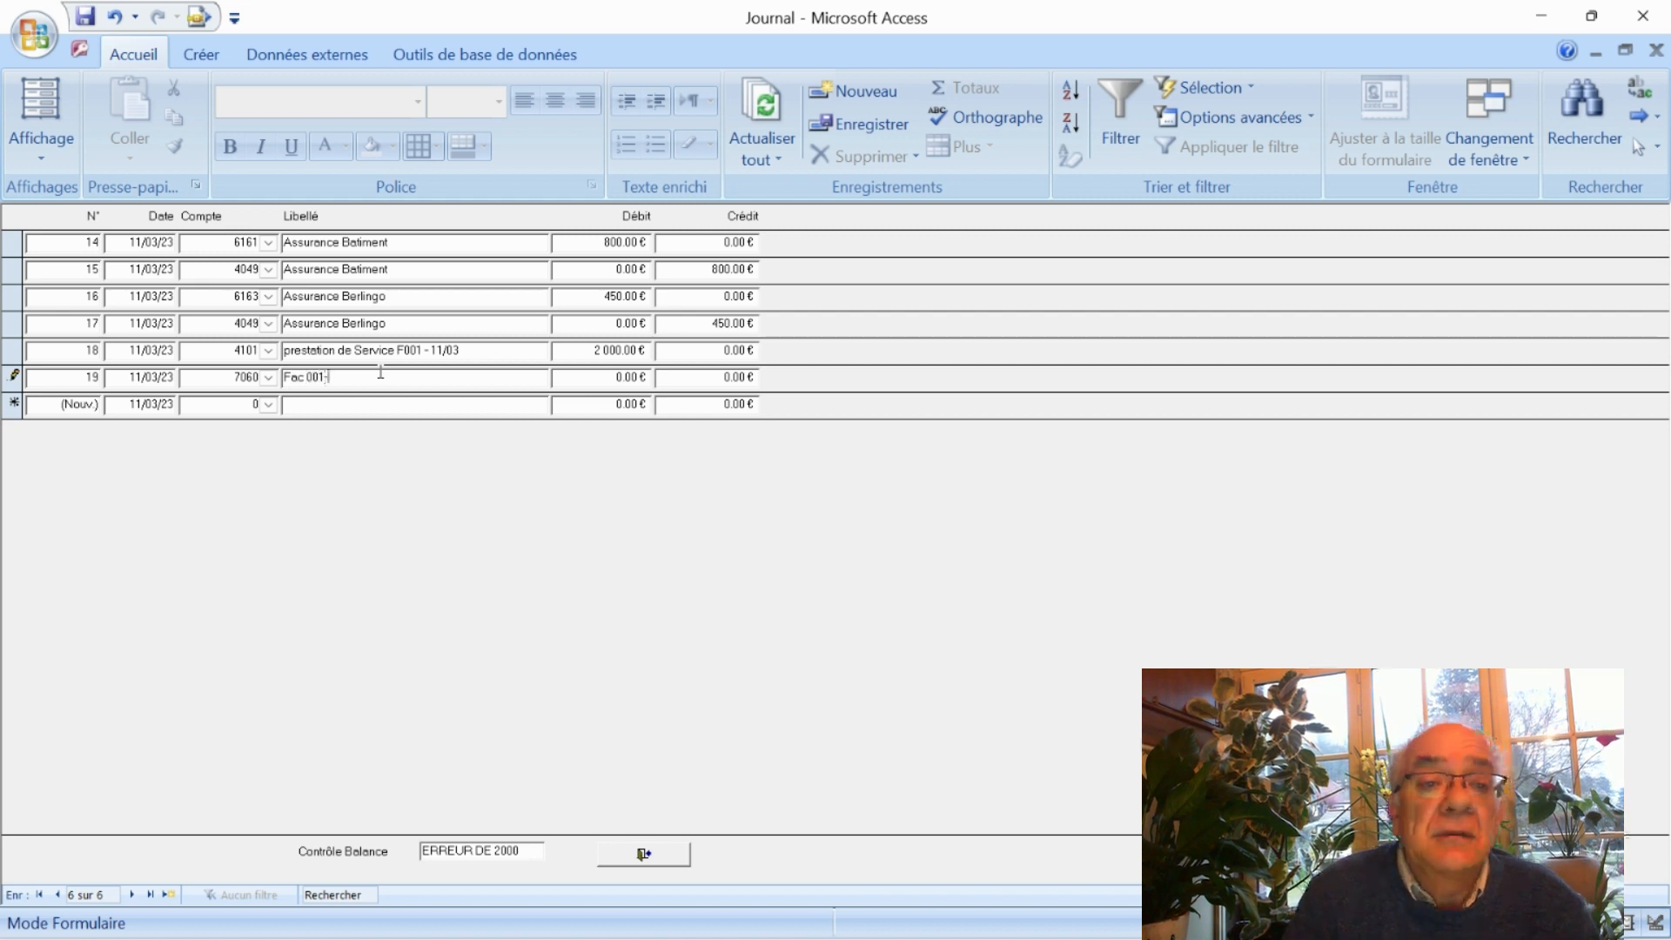
pyautogui.write('11-03')
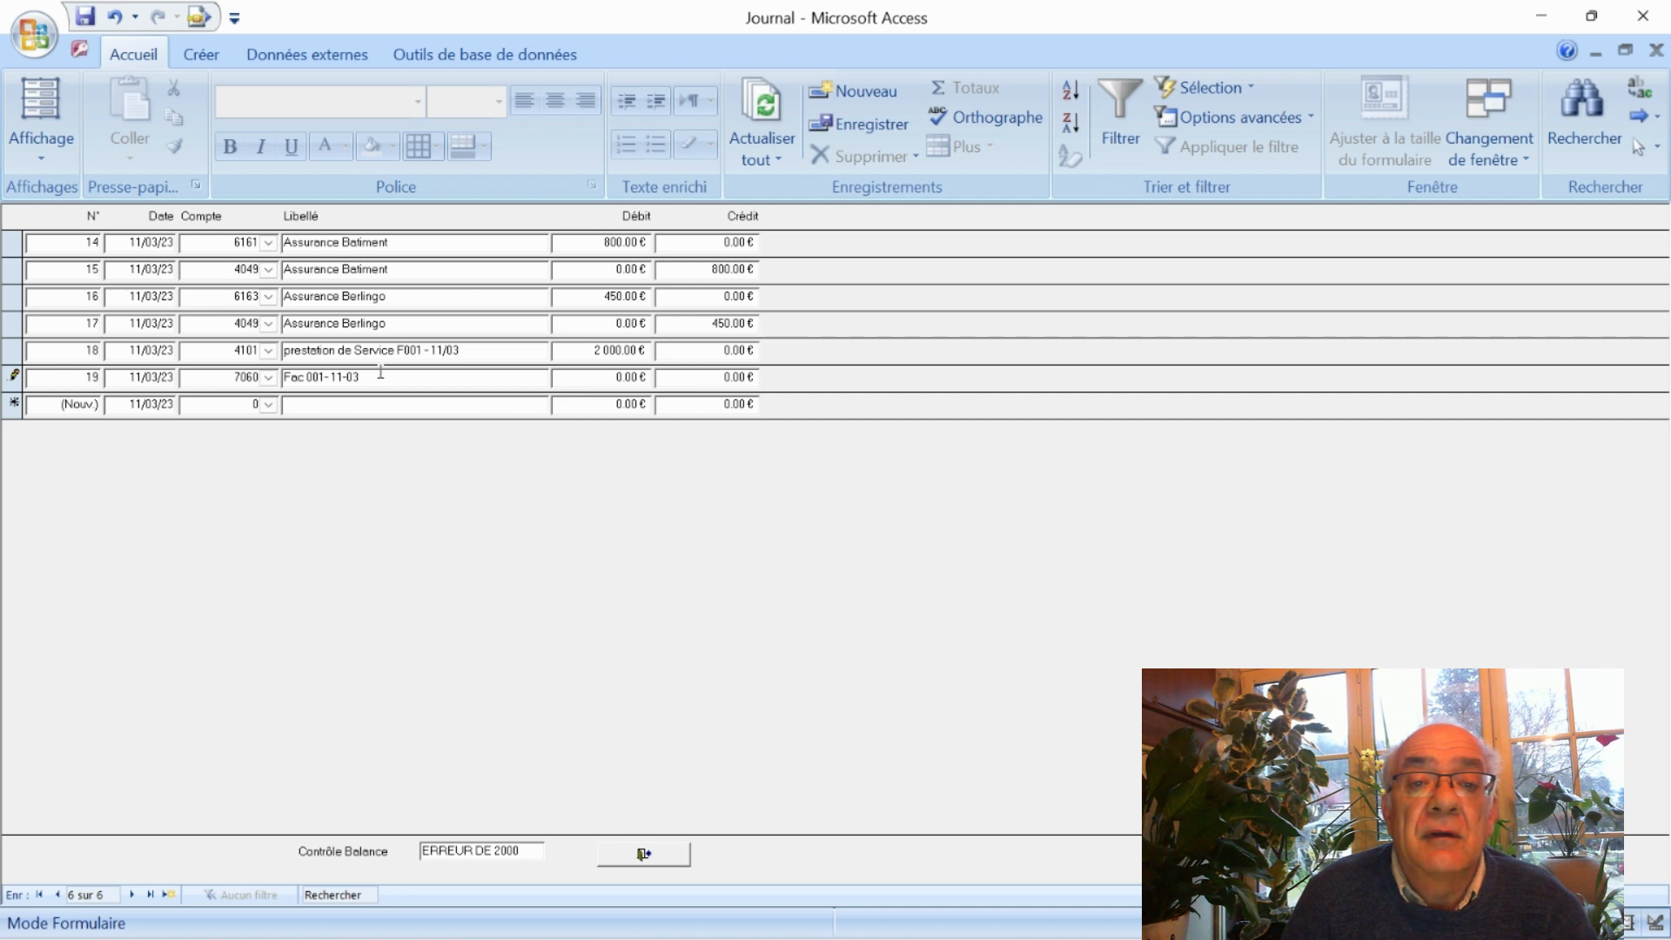
# Enter a credit of 2 000 € on the 7060 journal line and save it
pyautogui.press('Tab')
pyautogui.press('Tab')
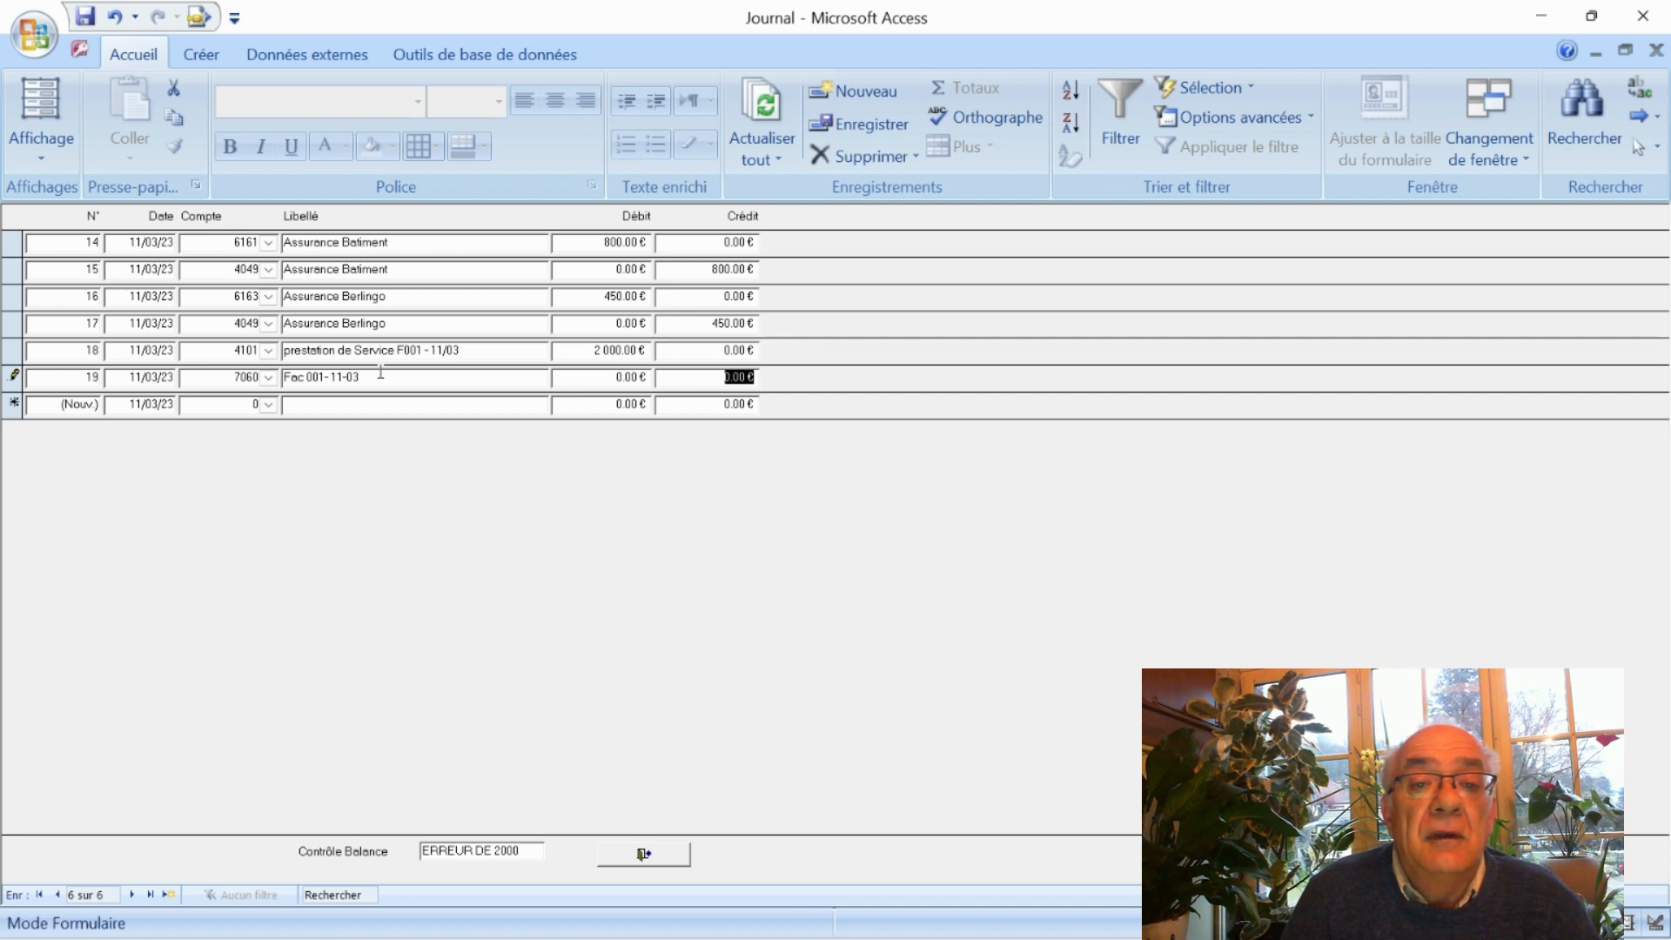
pyautogui.write('2 0')
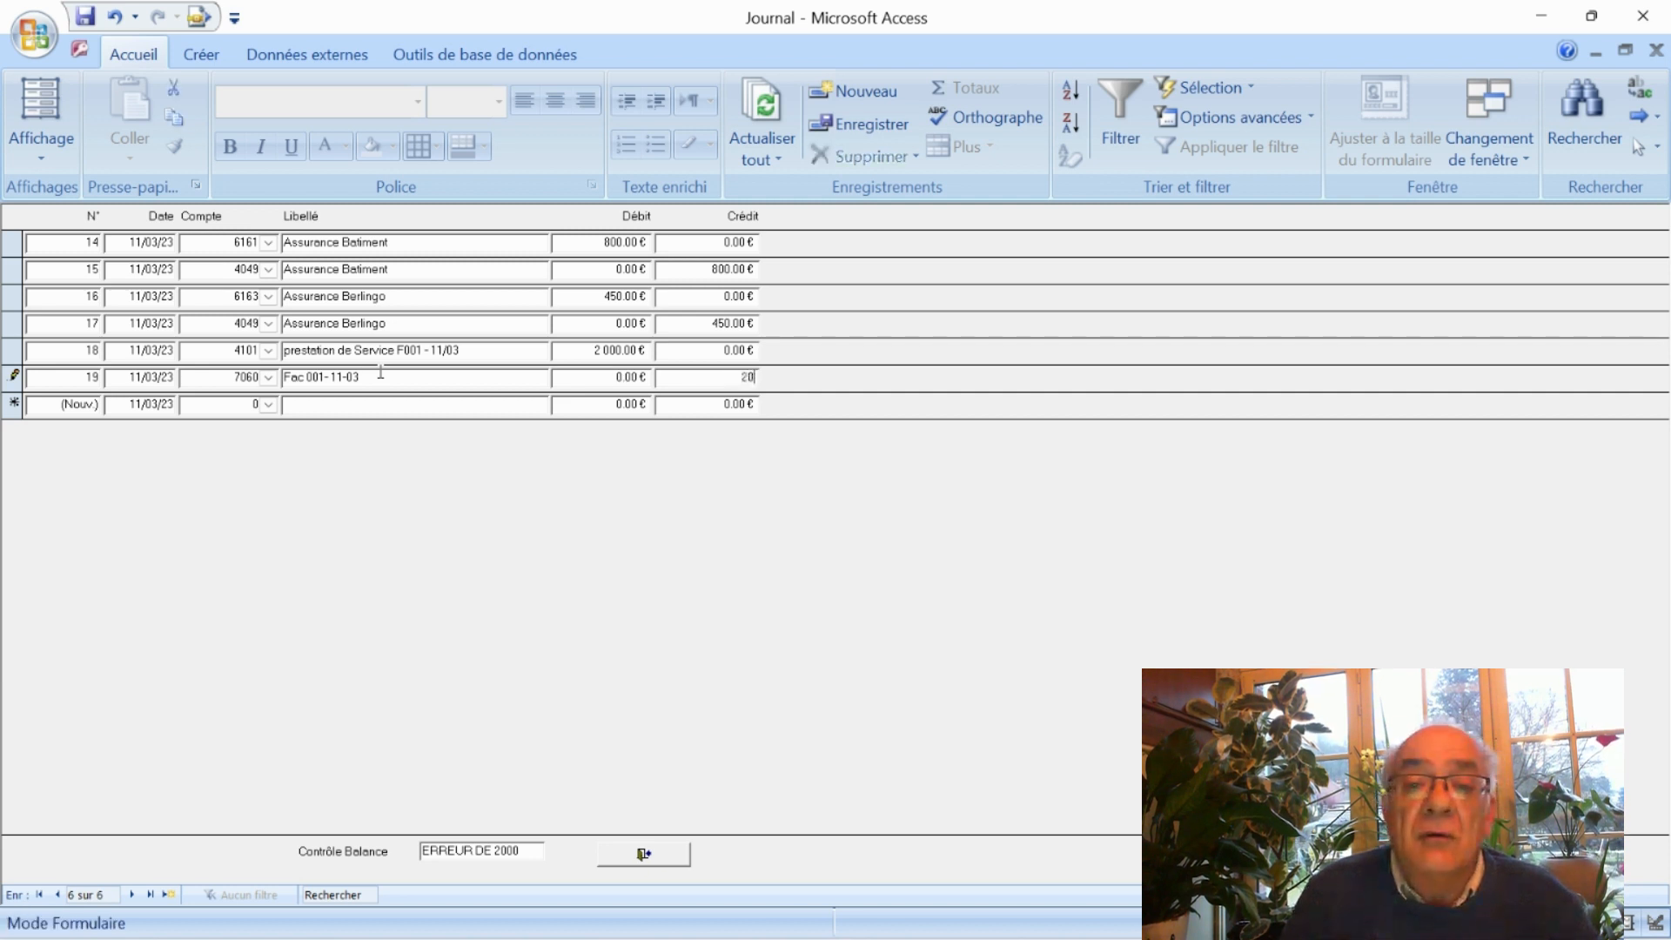
pyautogui.write('00')
pyautogui.press('Tab')
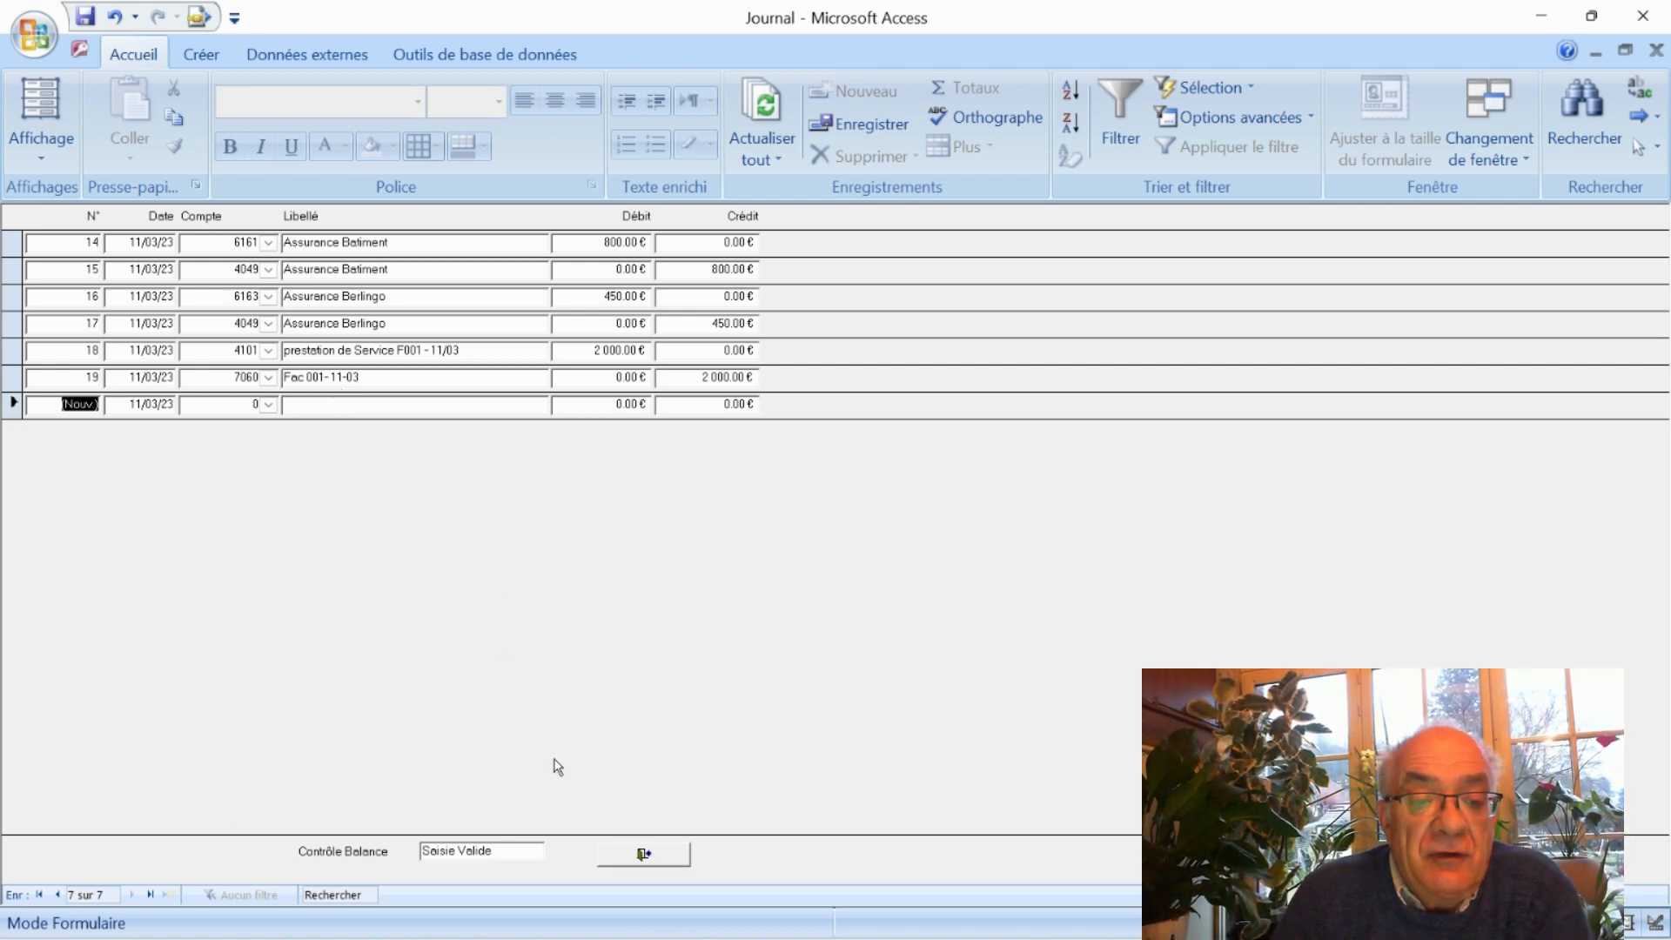
# Leave the journal and examine the balance sheet's assets, liabilities and result for the year, then close the report
pyautogui.click(644, 855)
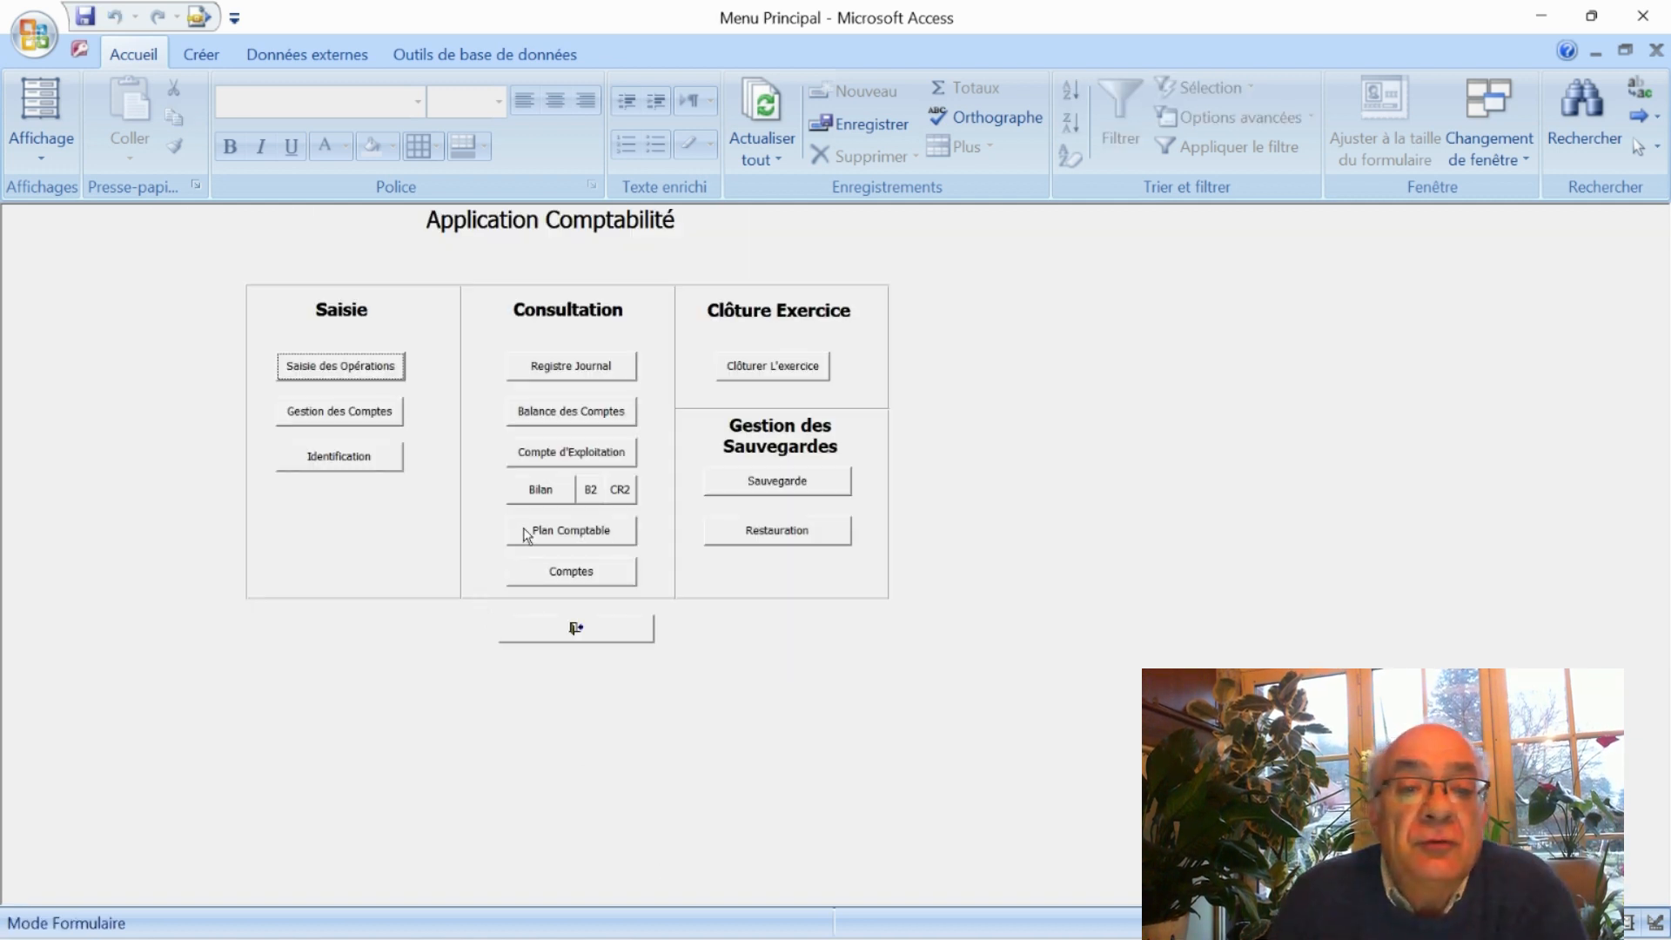
pyautogui.click(553, 490)
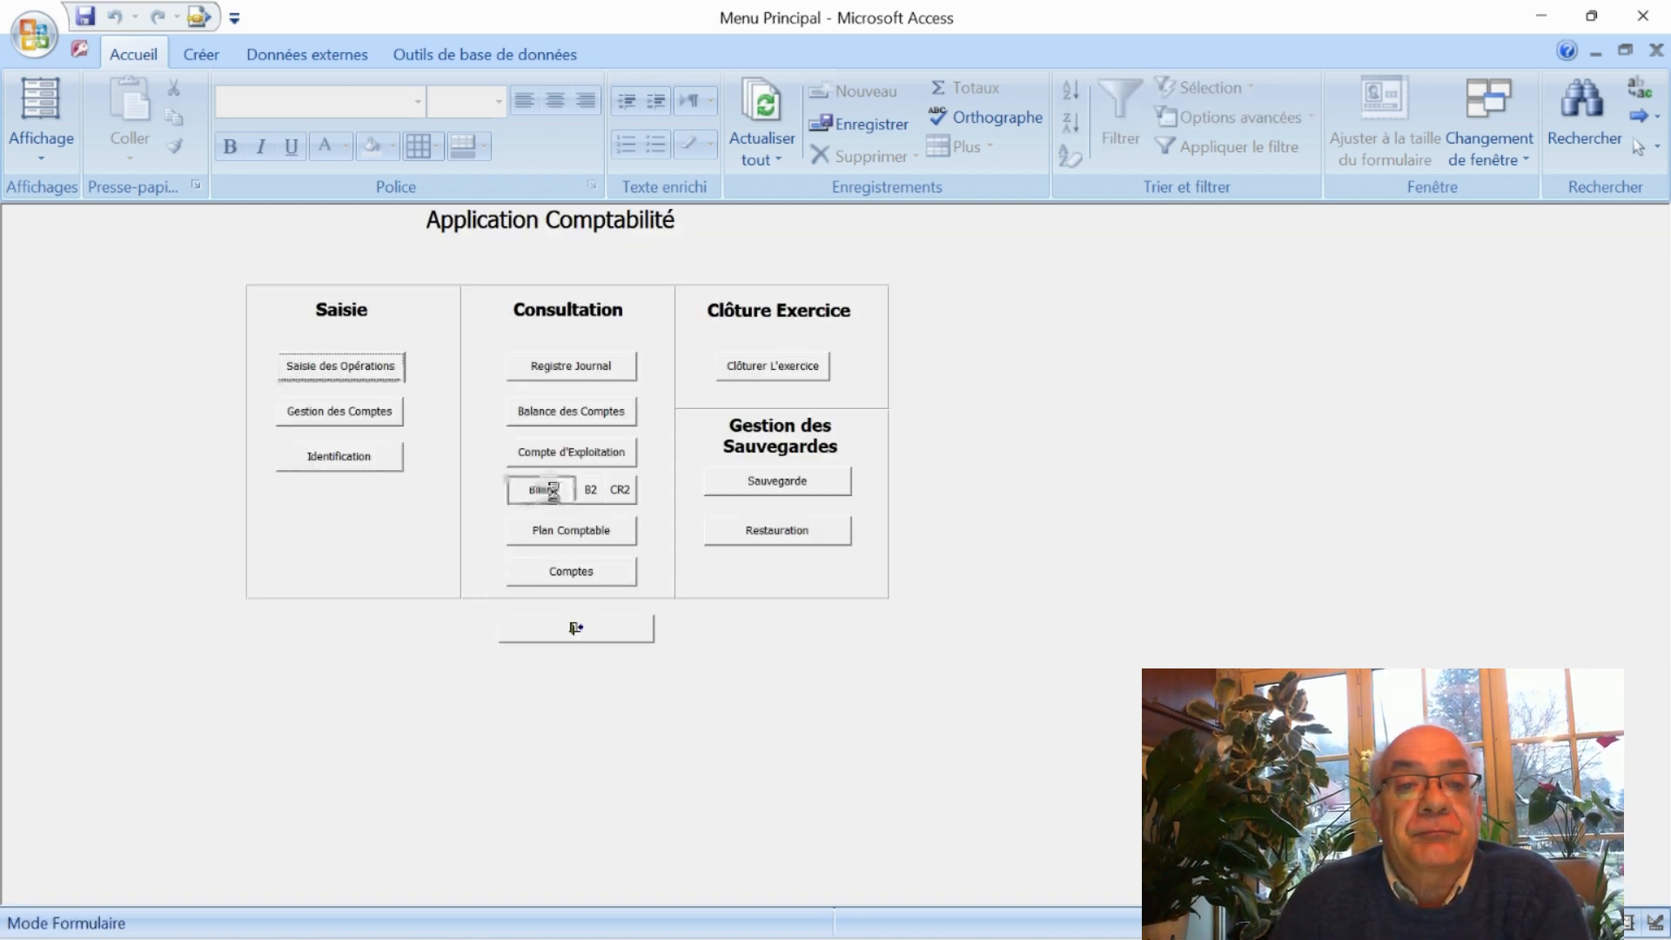
pyautogui.click(735, 365)
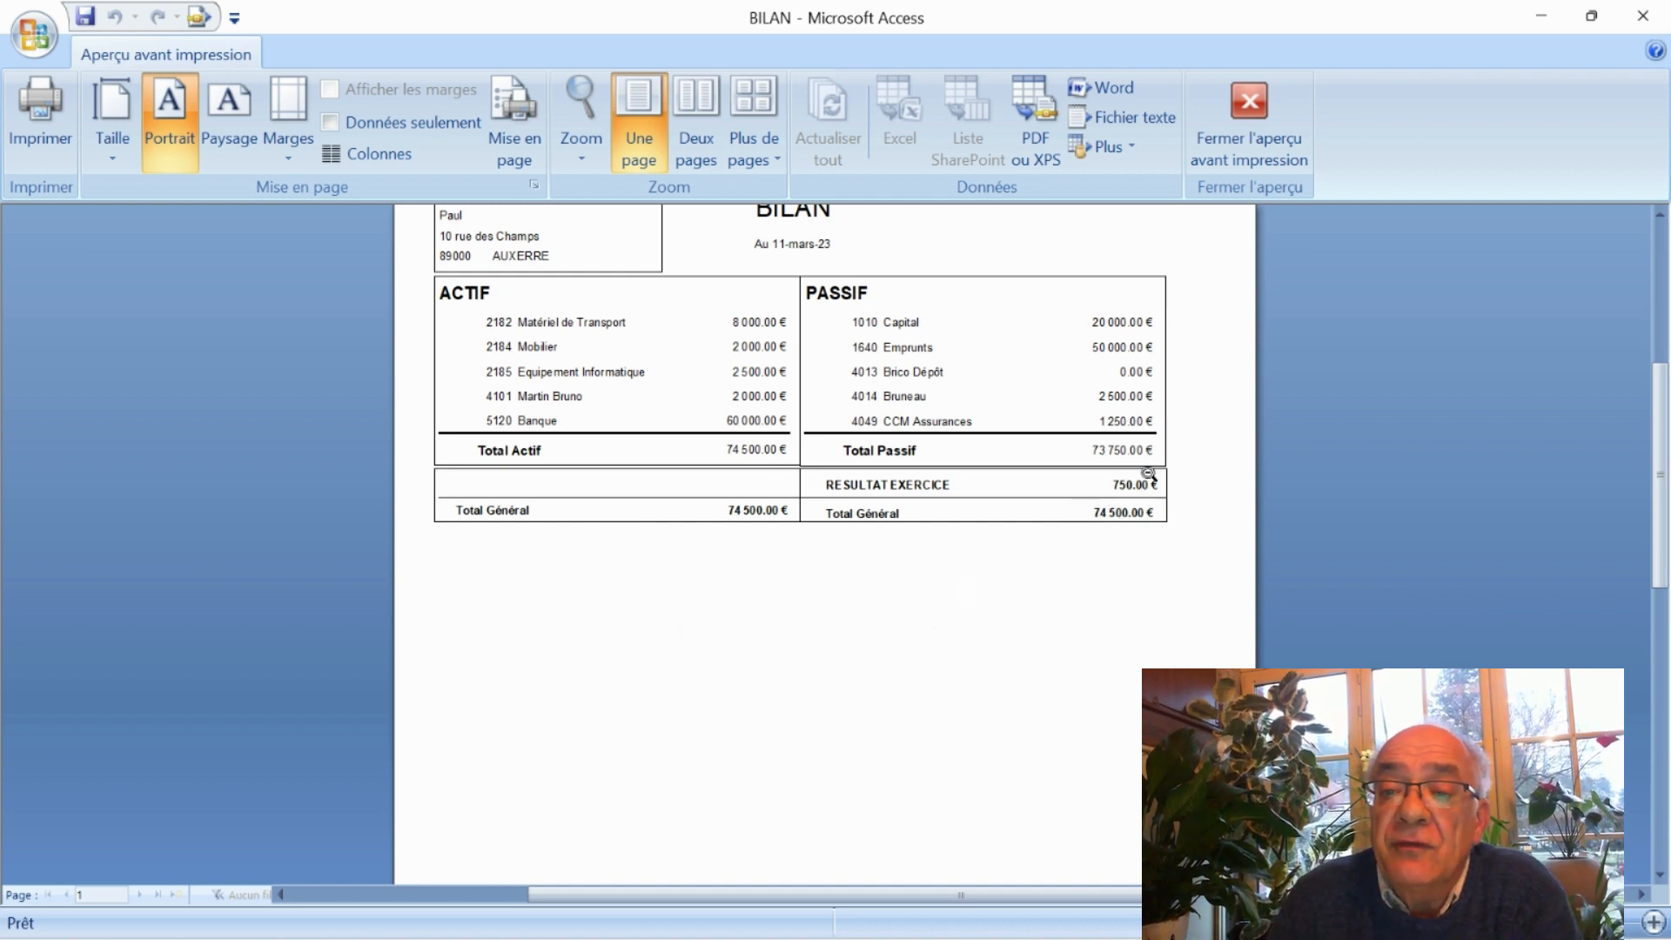
pyautogui.scroll(1, 810, 652)
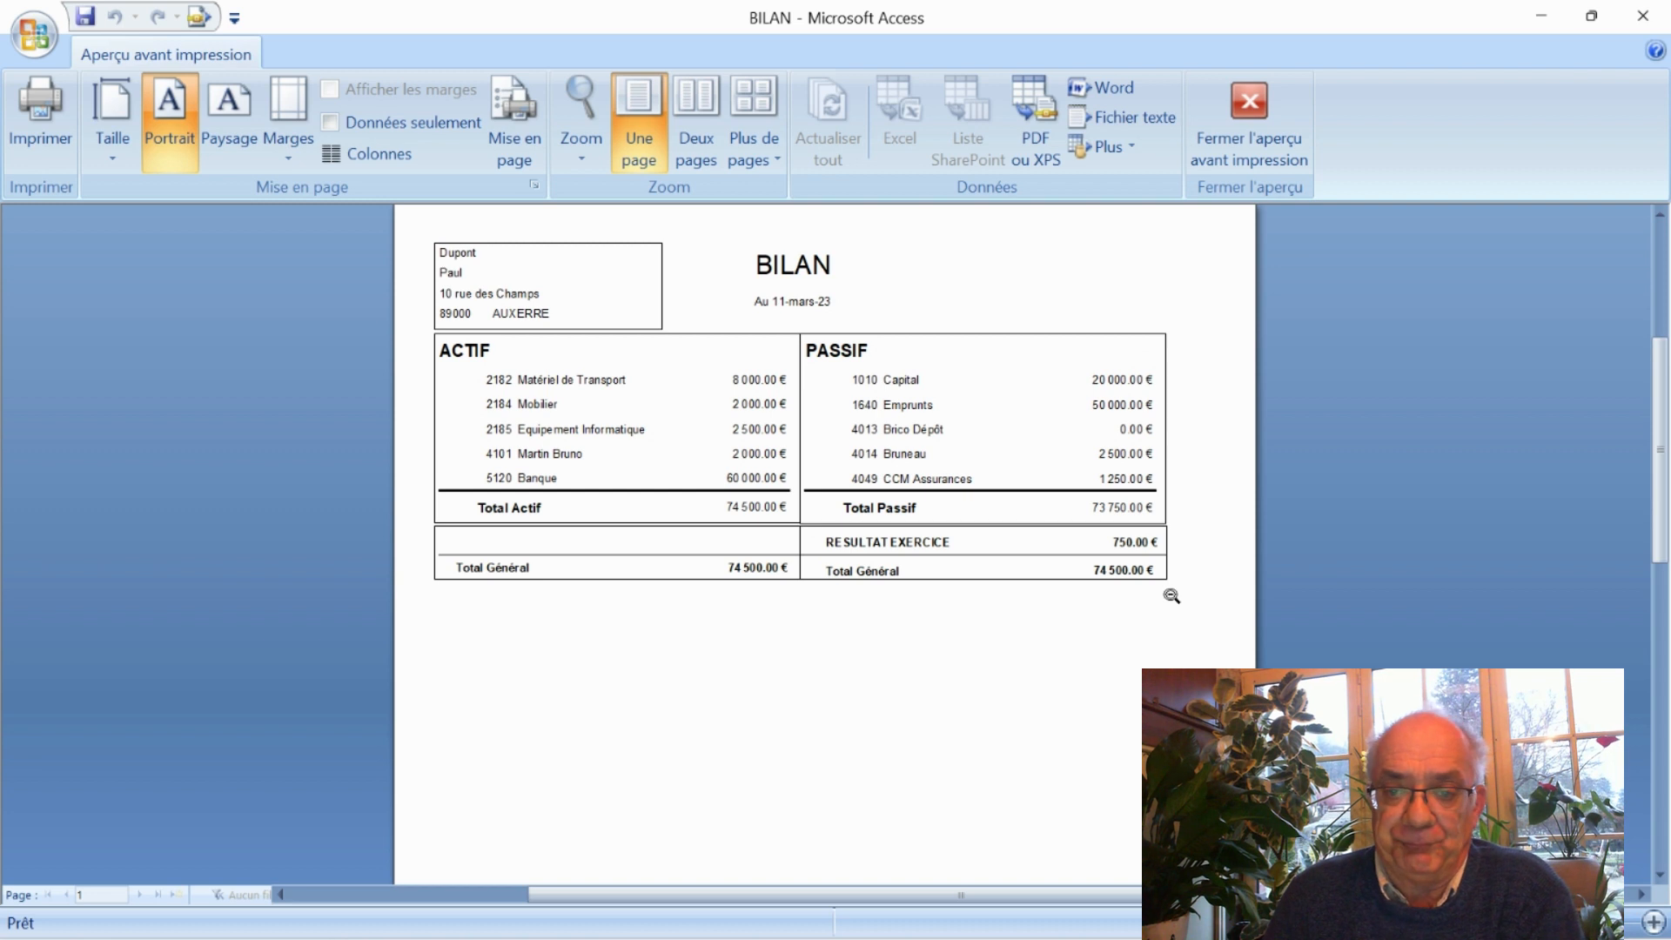
pyautogui.click(1262, 125)
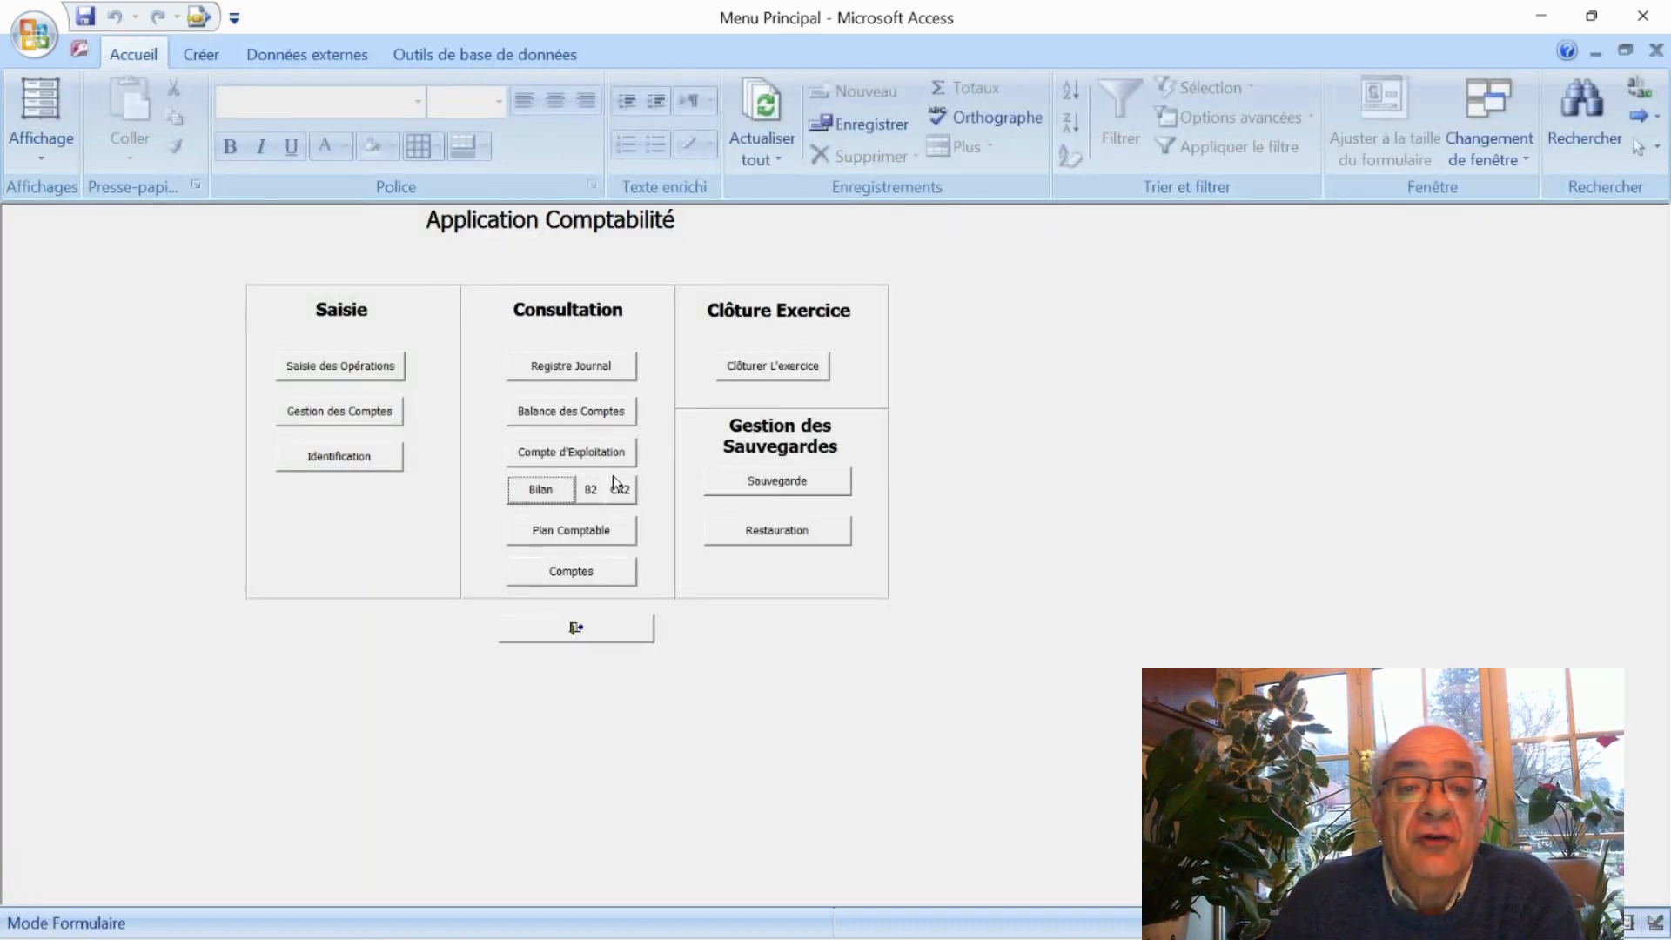
# Examine the charges, products and profit in the Compte d'Exploitation report, then close it
pyautogui.click(602, 456)
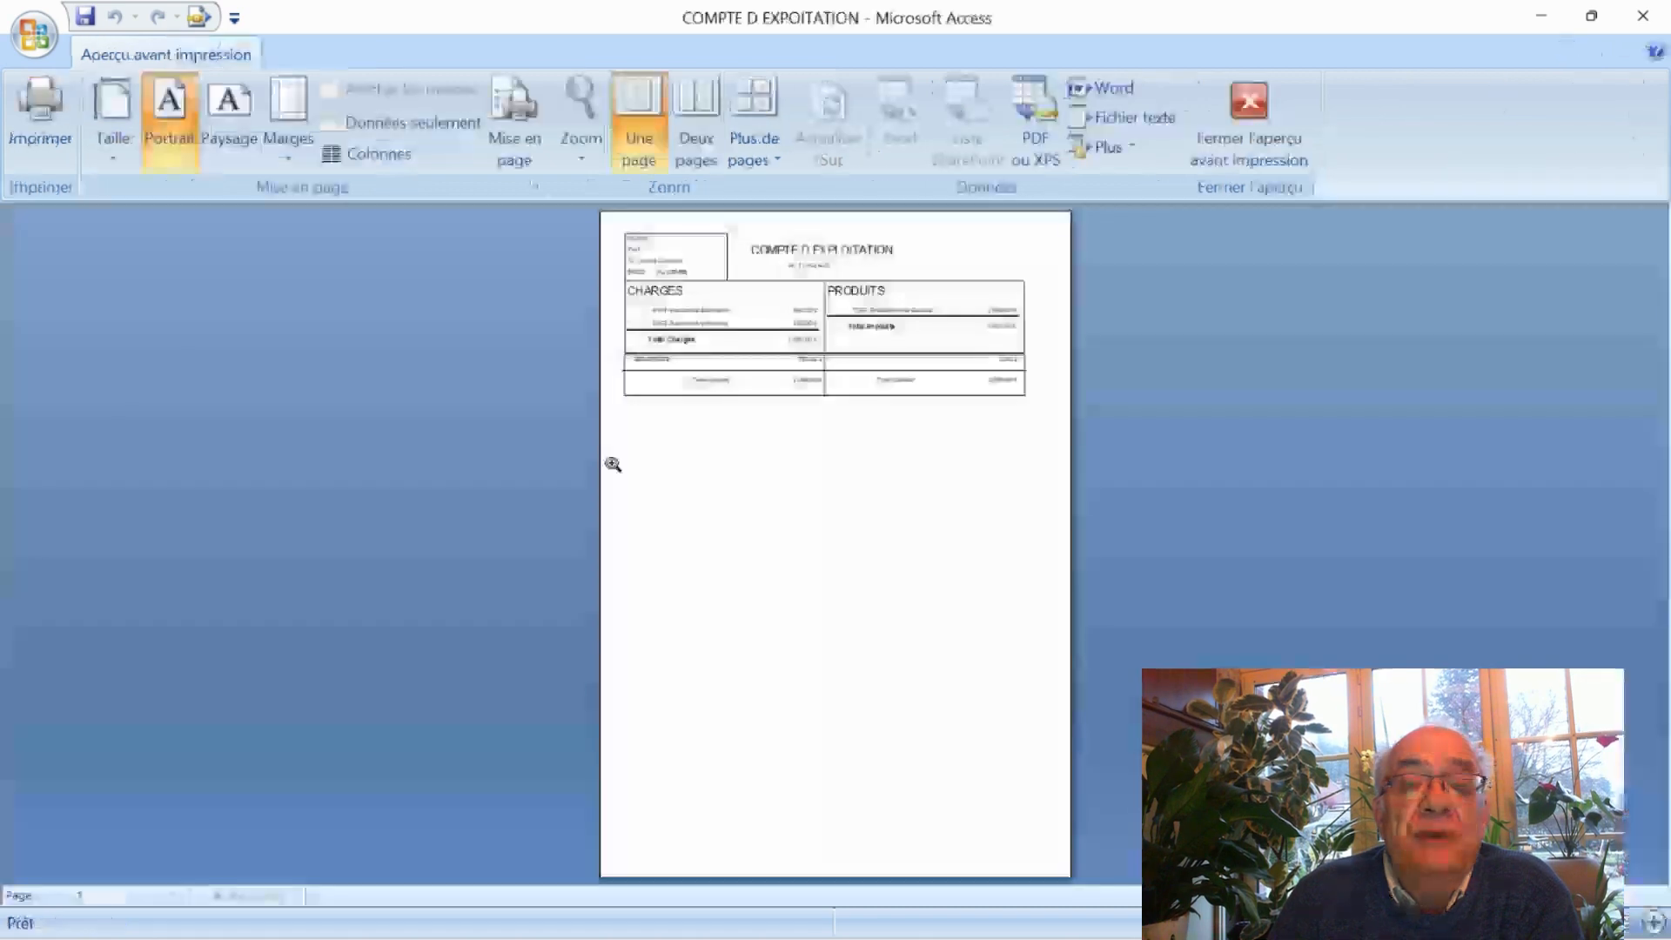
pyautogui.click(763, 330)
pyautogui.scroll(3, 755, 389)
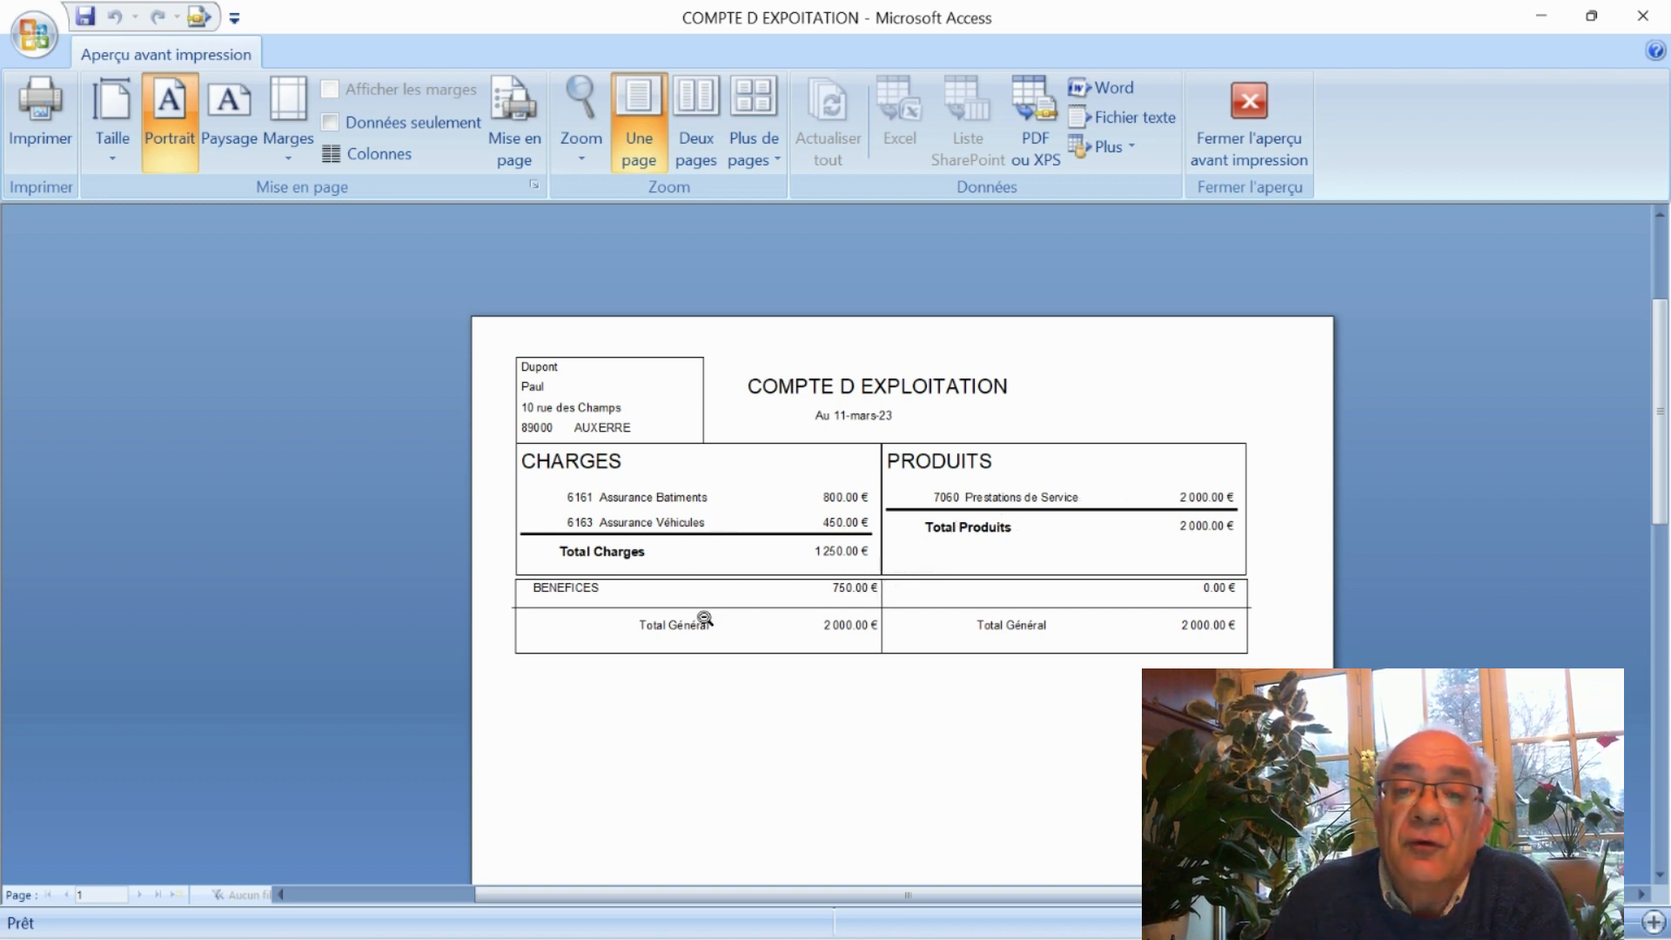
pyautogui.click(1262, 102)
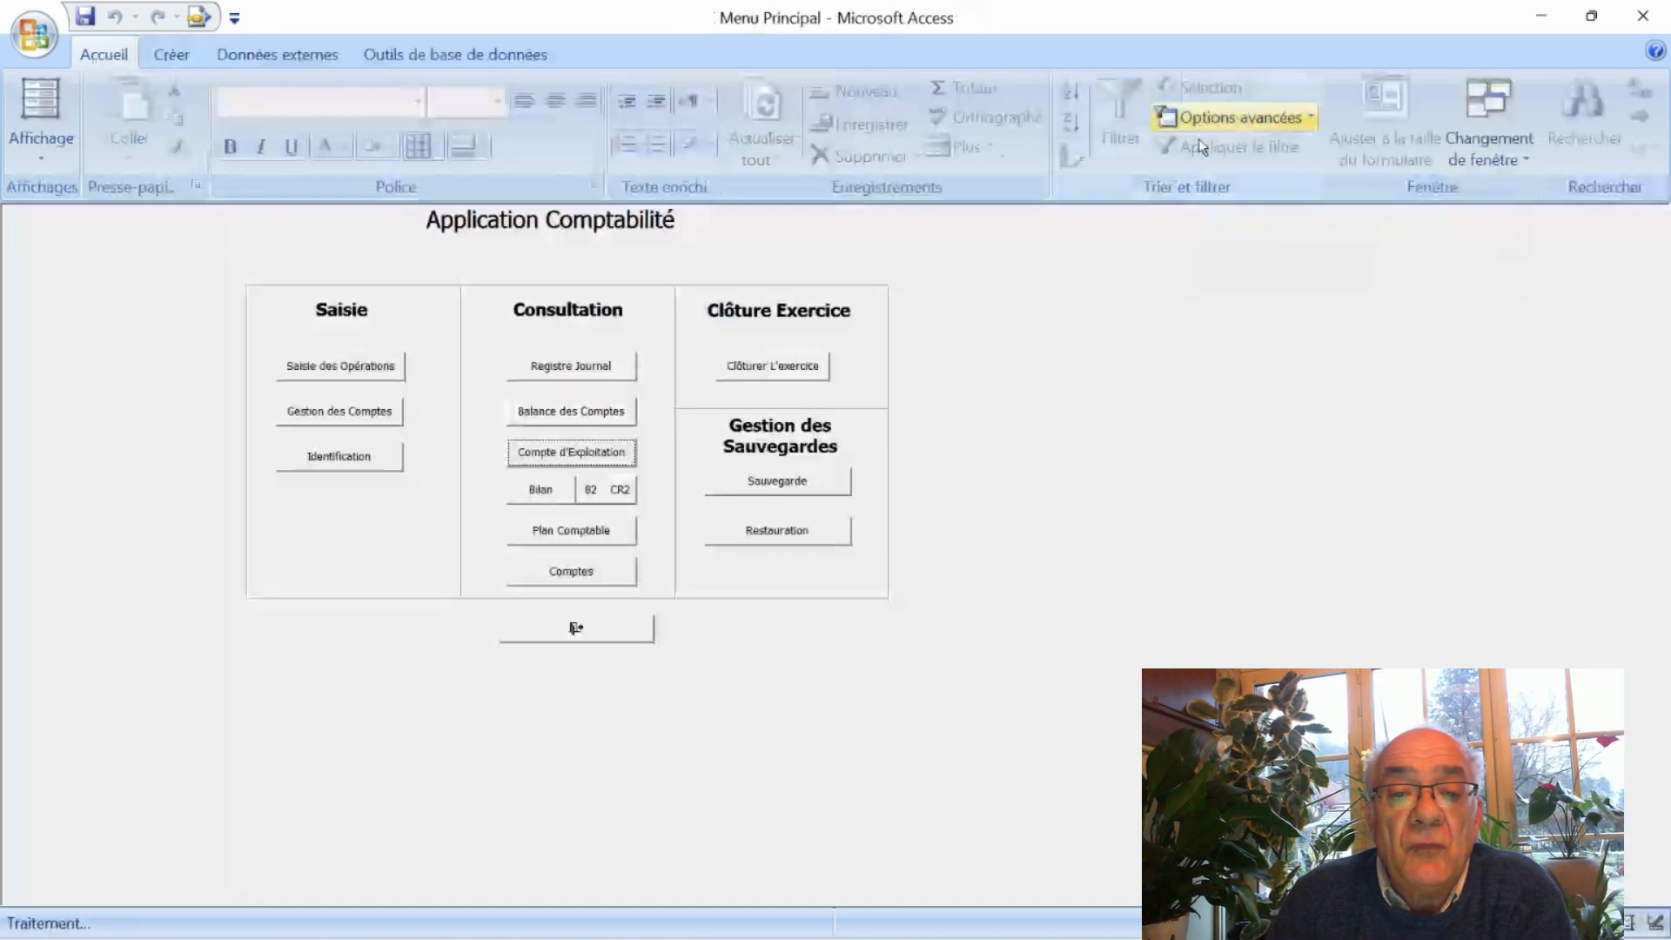
# Examine the two-column B2 balance sheet, comparing its assets with capital, debts and the year's result, then close the report
pyautogui.click(589, 492)
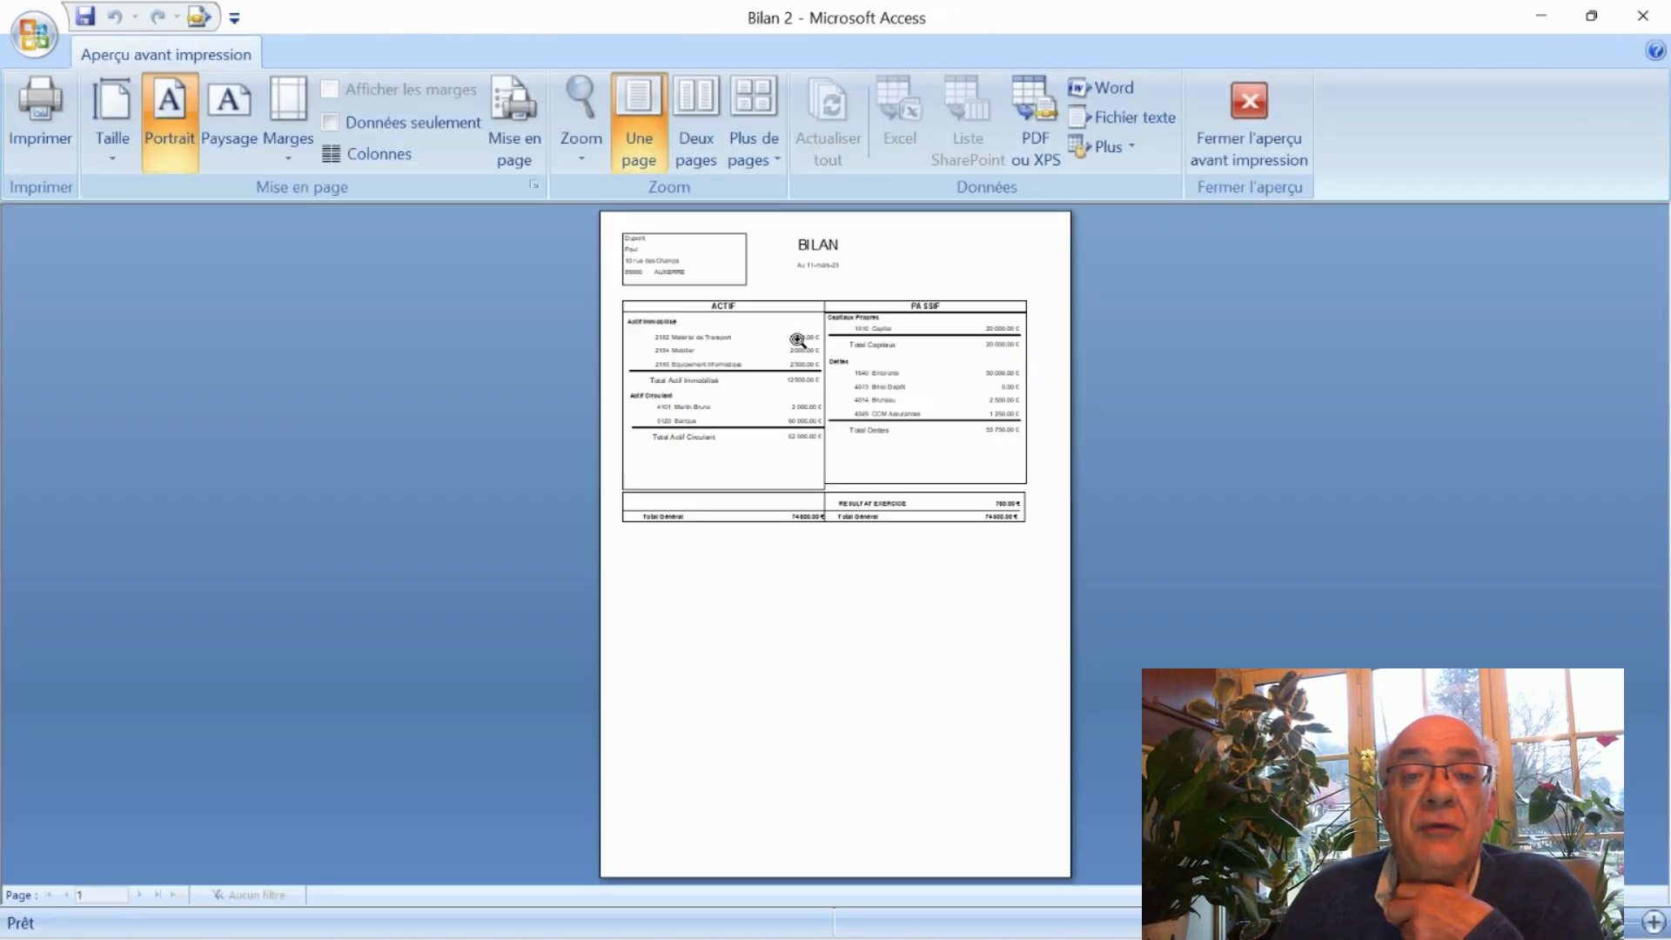
pyautogui.click(797, 339)
pyautogui.scroll(3, 650, 511)
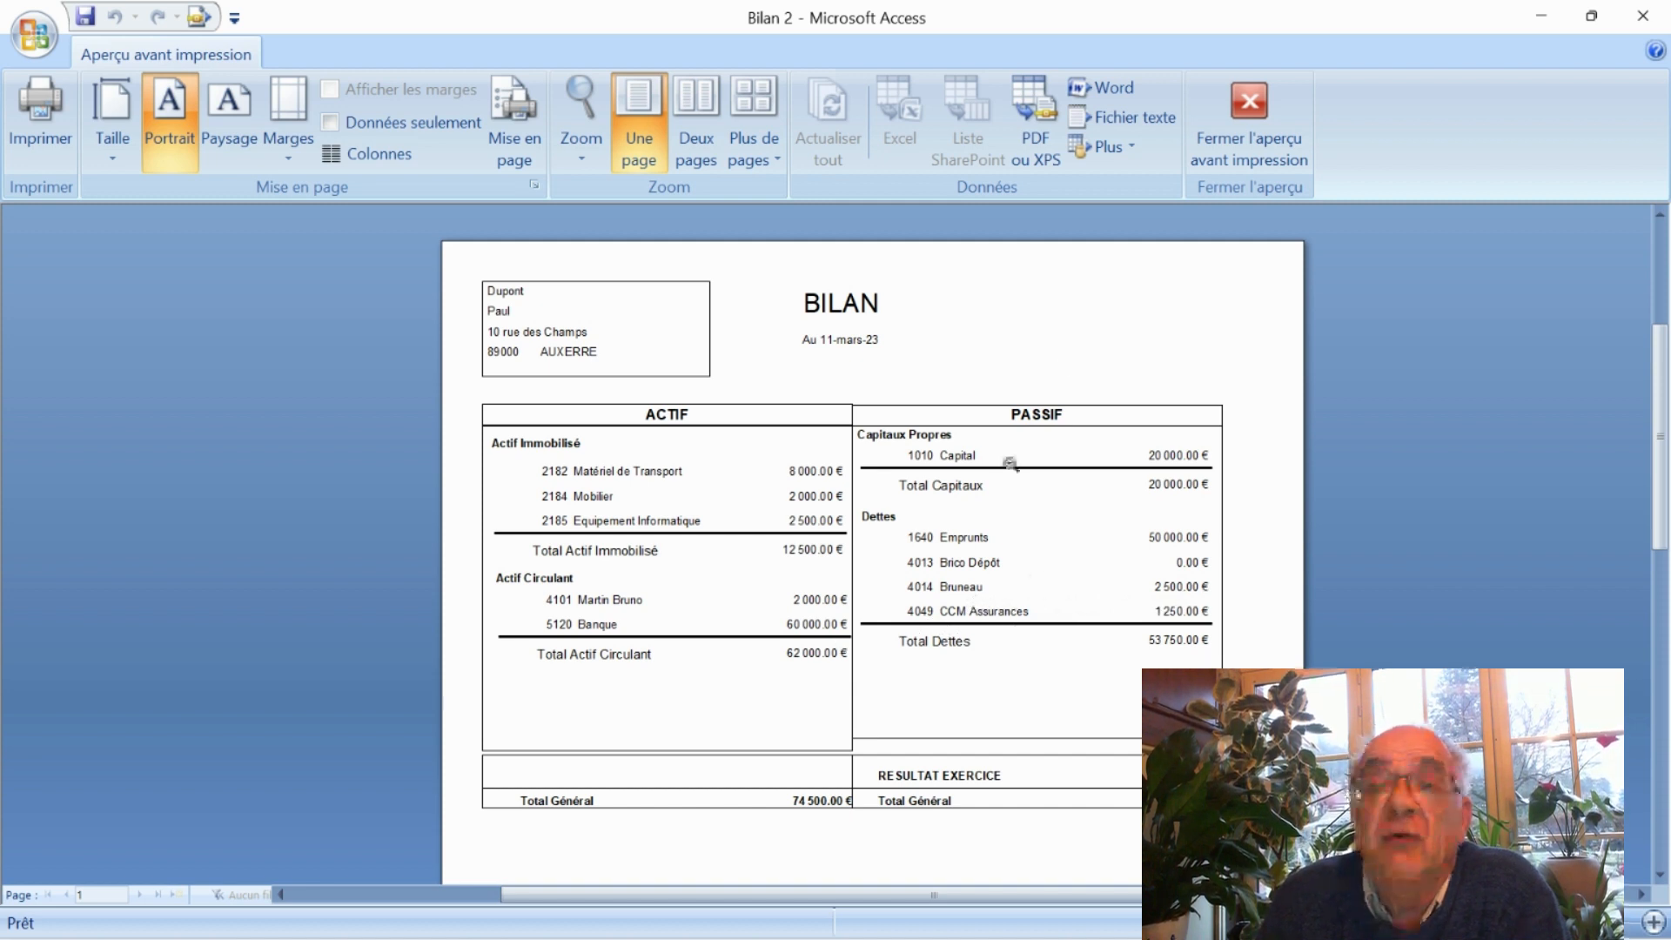
pyautogui.click(1251, 122)
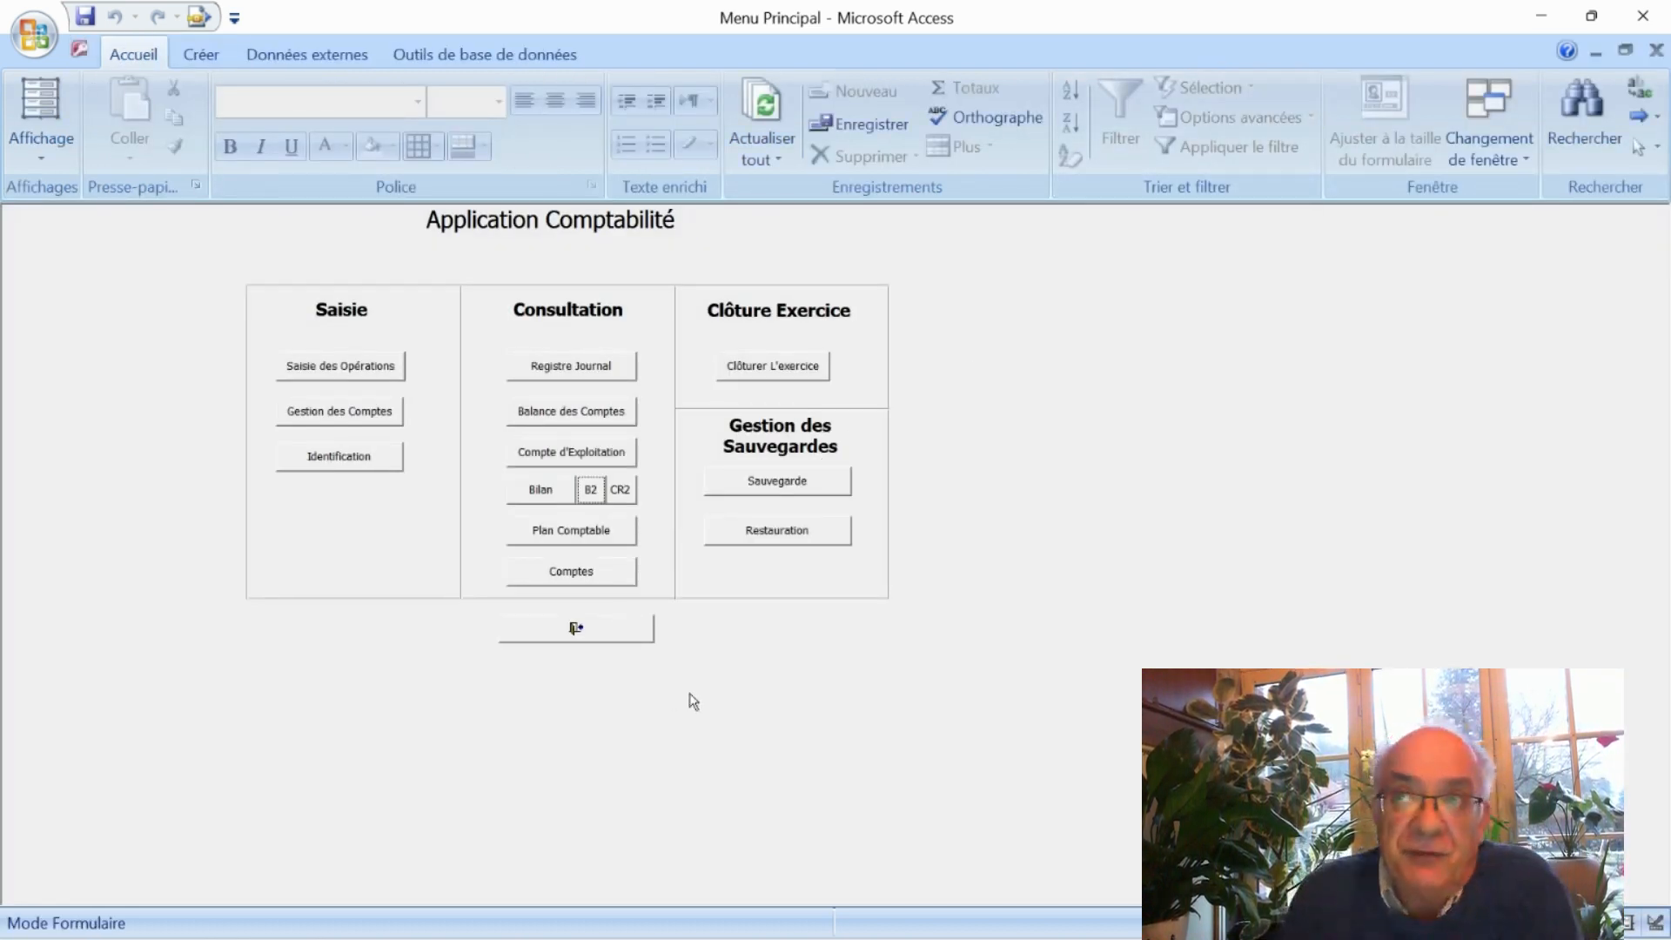
pyautogui.moveTo(810, 936)
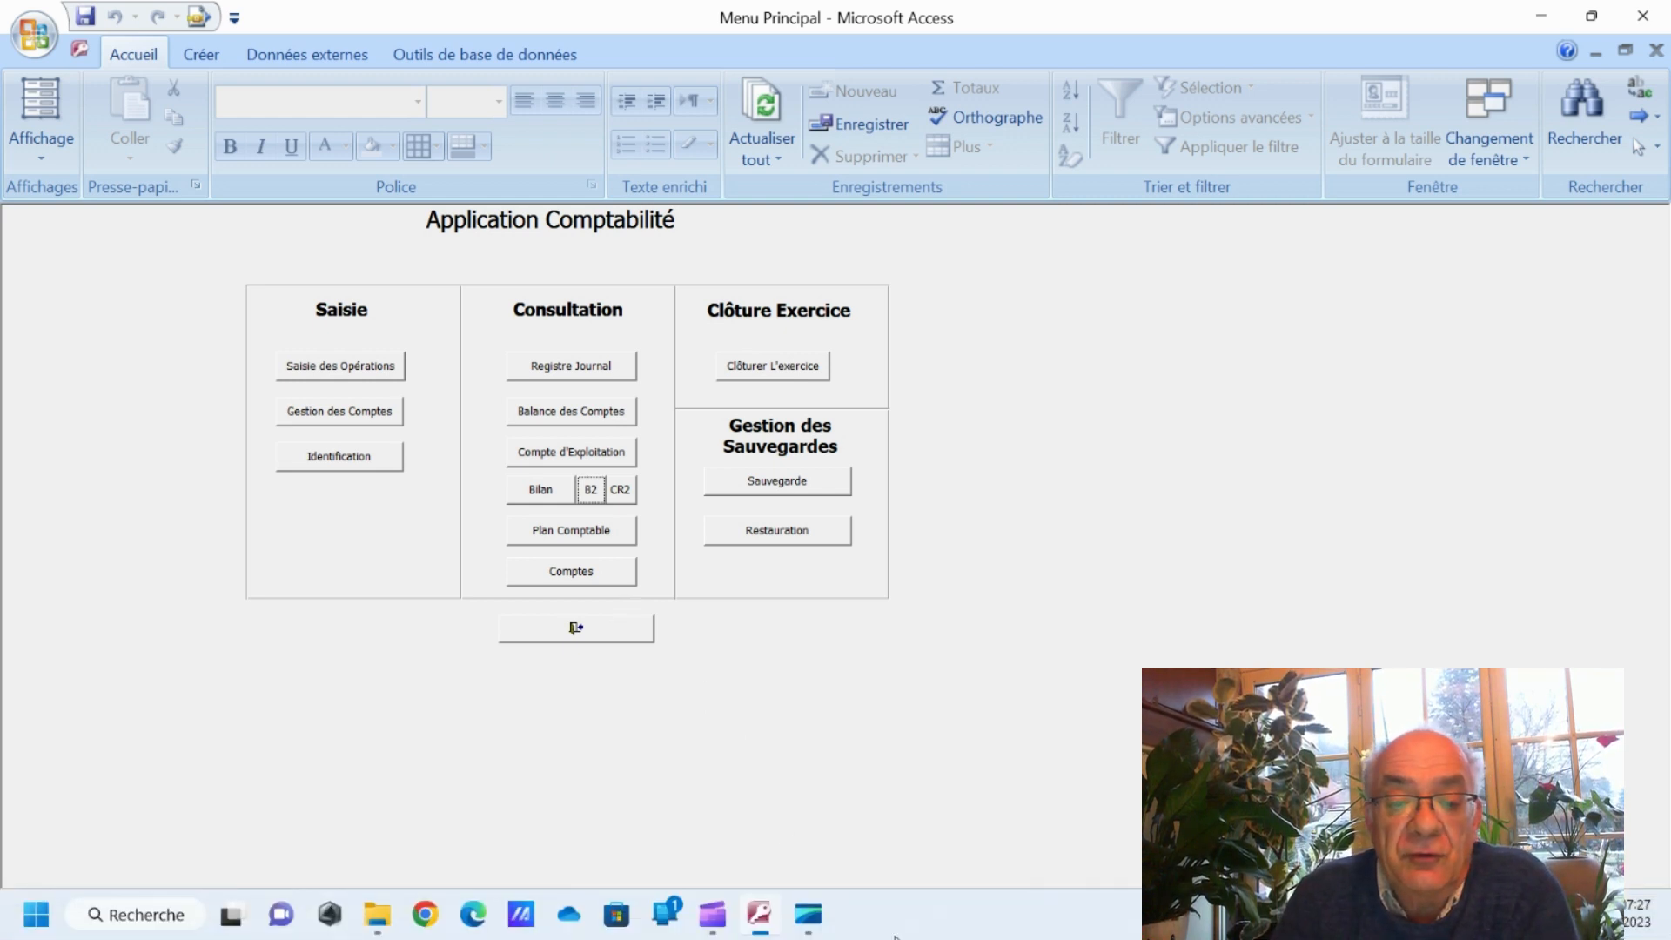
pyautogui.moveTo(759, 933)
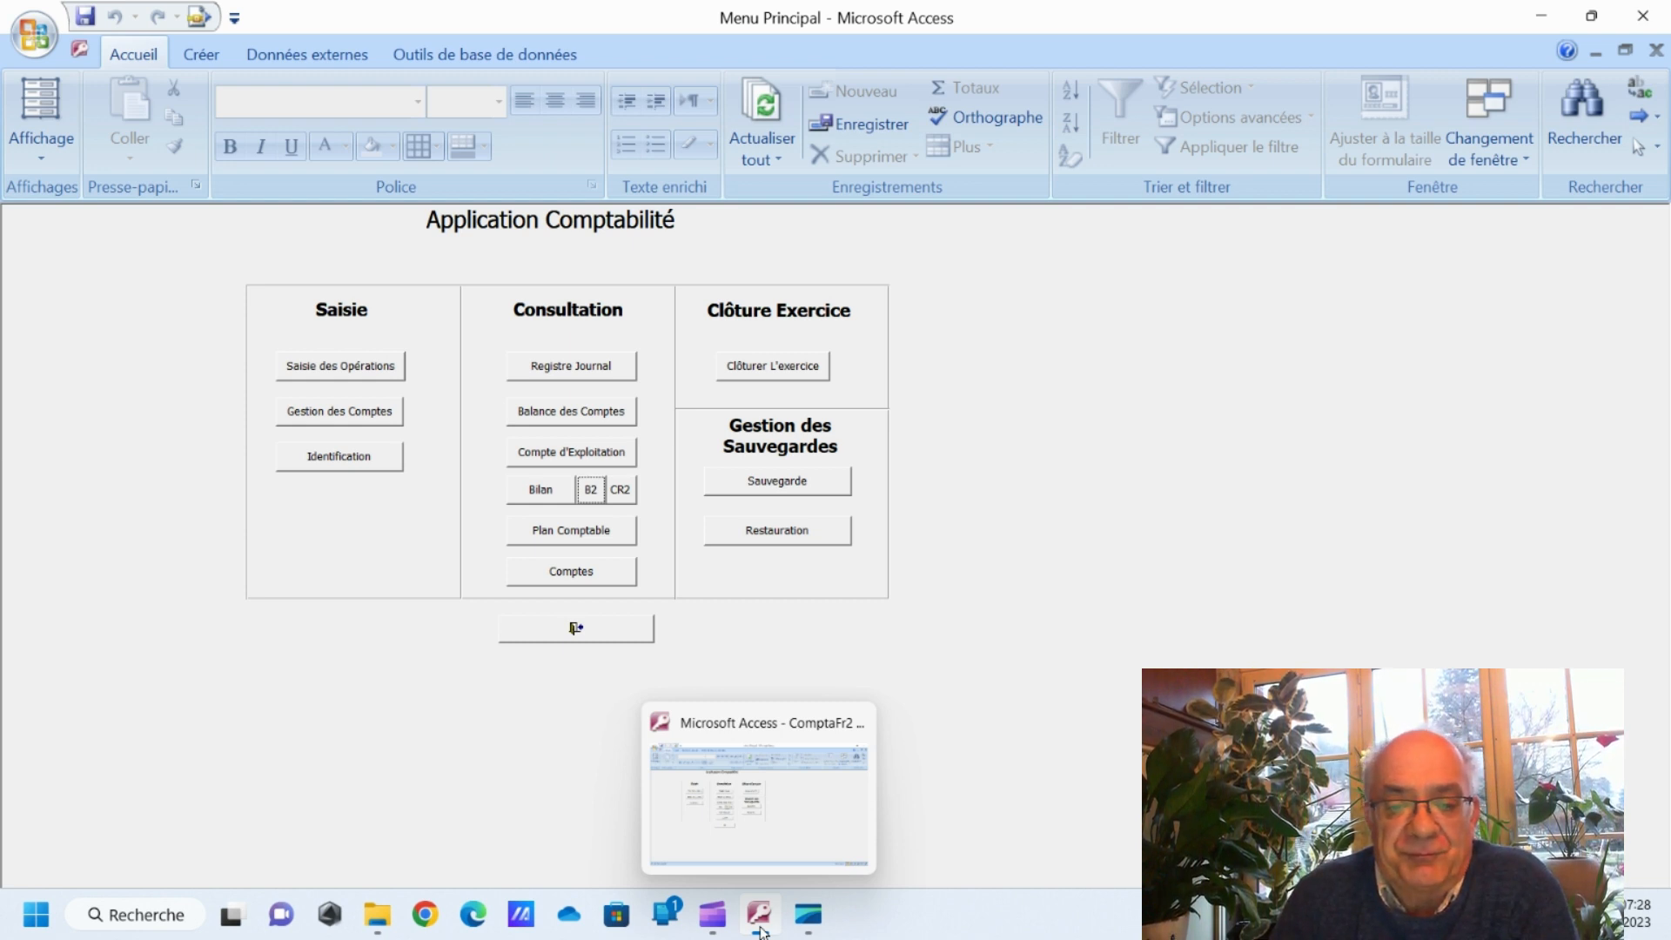
pyautogui.click(763, 933)
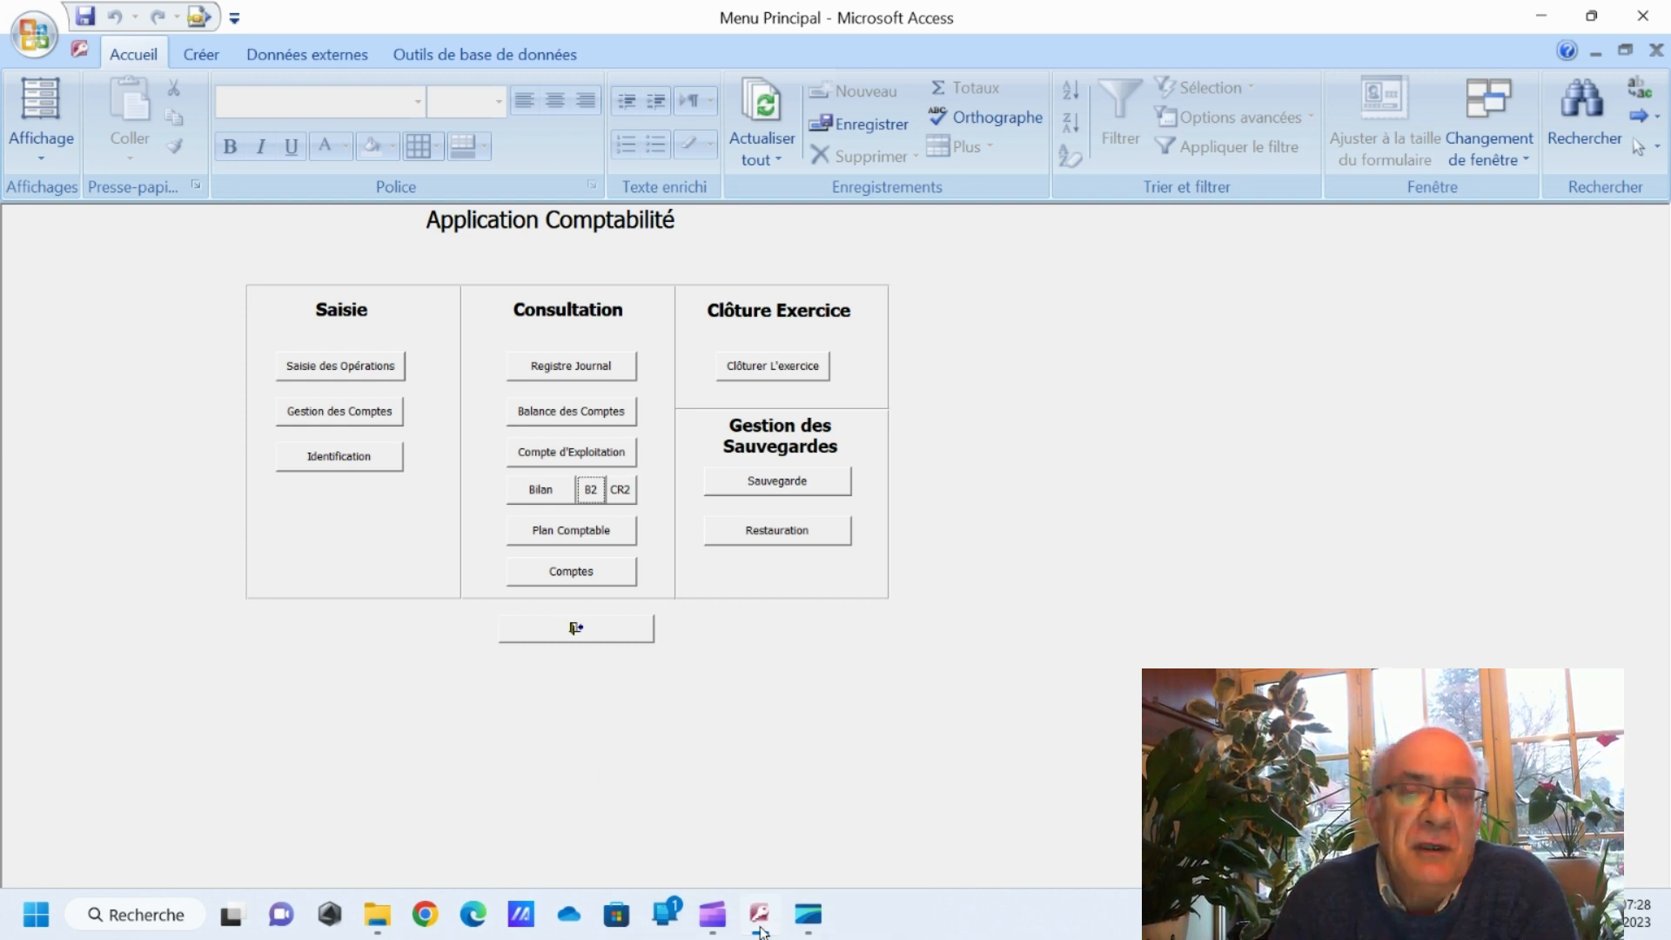